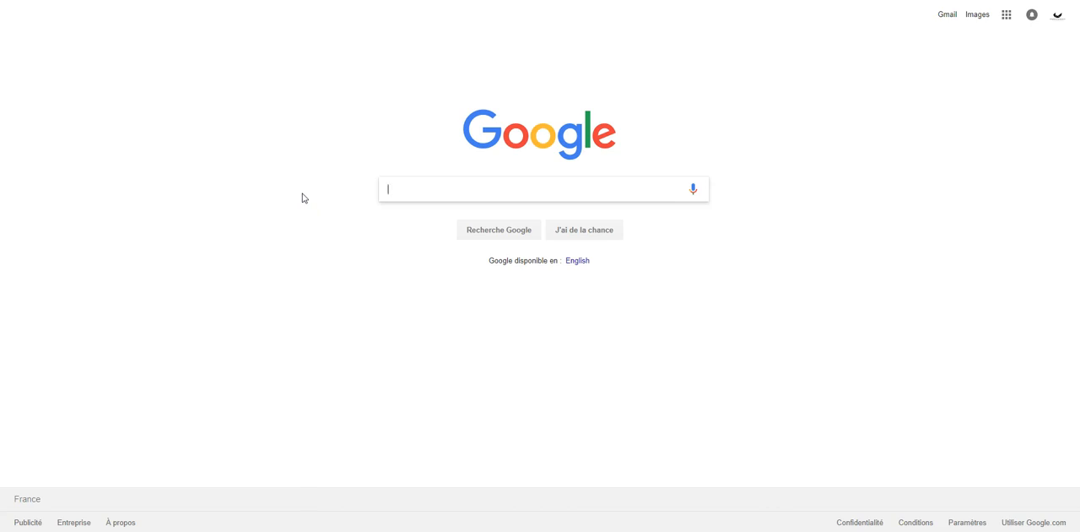
# - Search Google for "logos secure"
pyautogui.write('logos s')
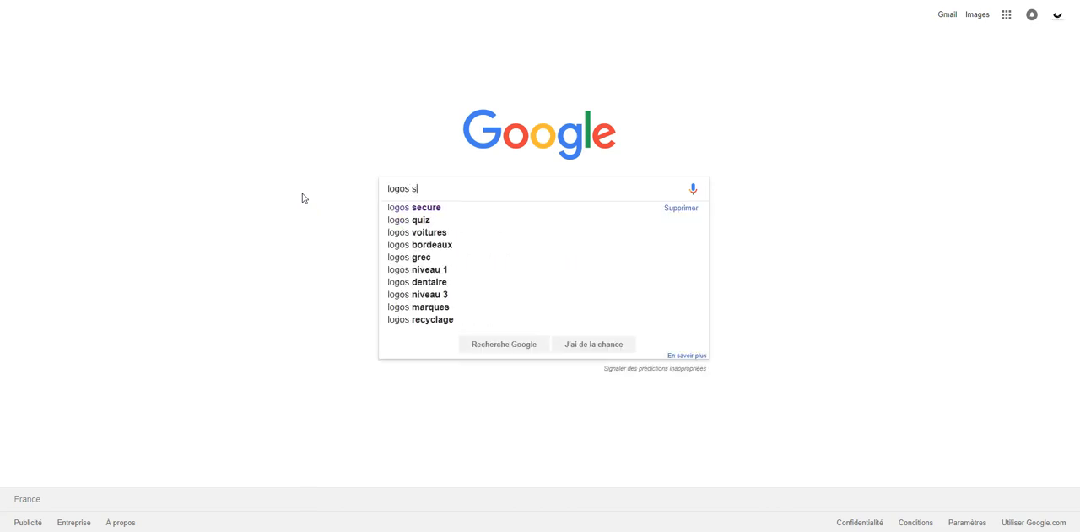
pyautogui.write('uc')
pyautogui.press('BackSpace')
pyautogui.press('BackSpace')
pyautogui.write('ec')
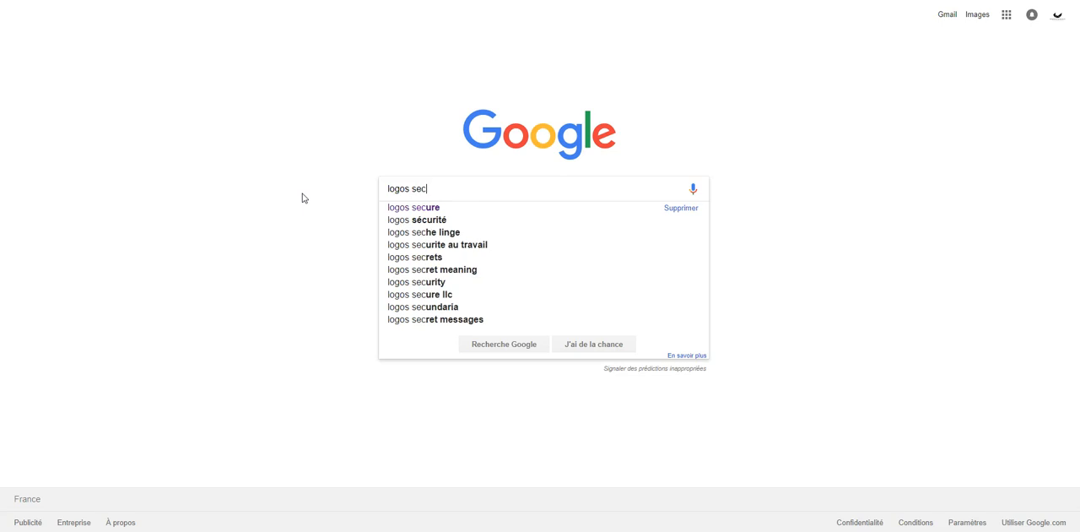
pyautogui.write('ure')
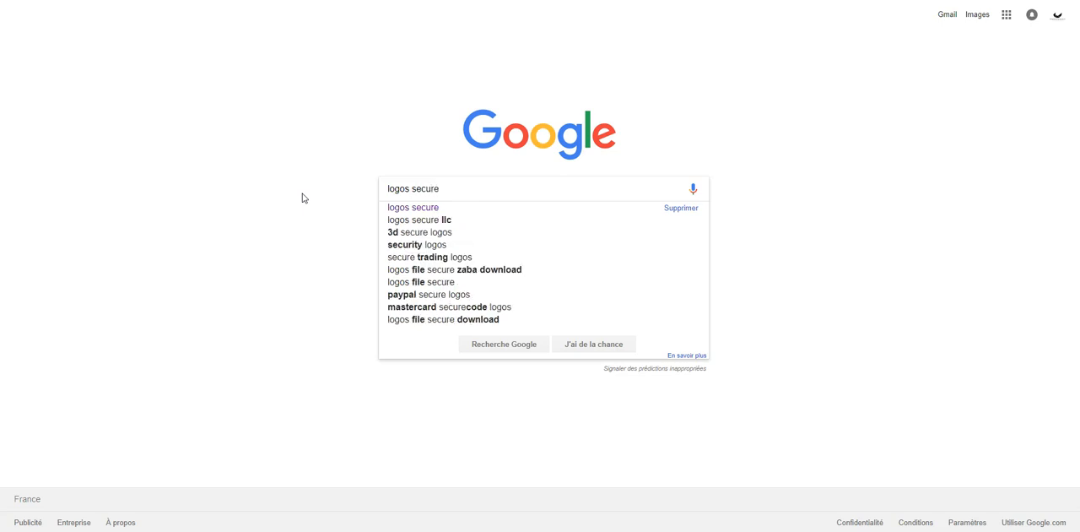
pyautogui.press('Return')
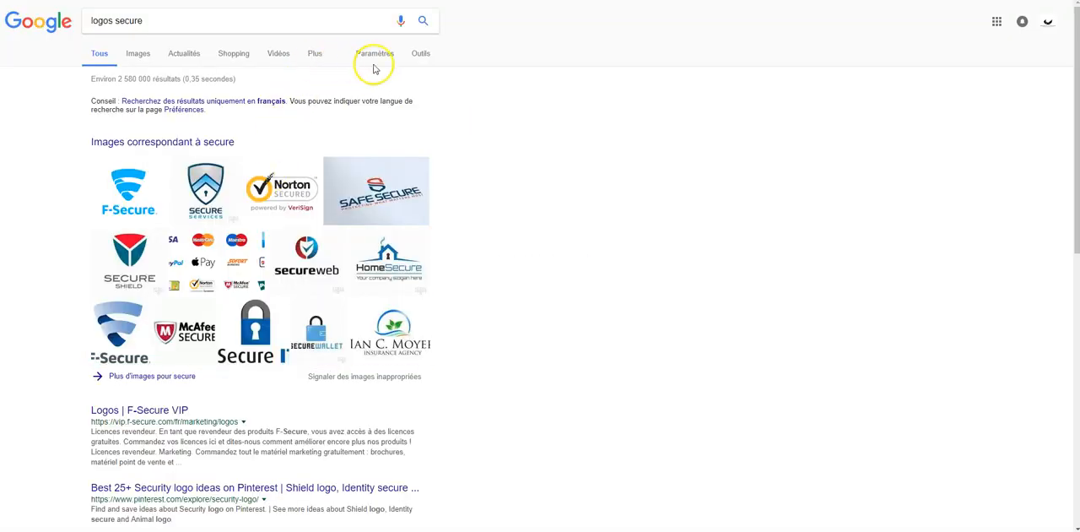
# - Show the image results for the search and filter them to the size Grandes
pyautogui.click(425, 56)
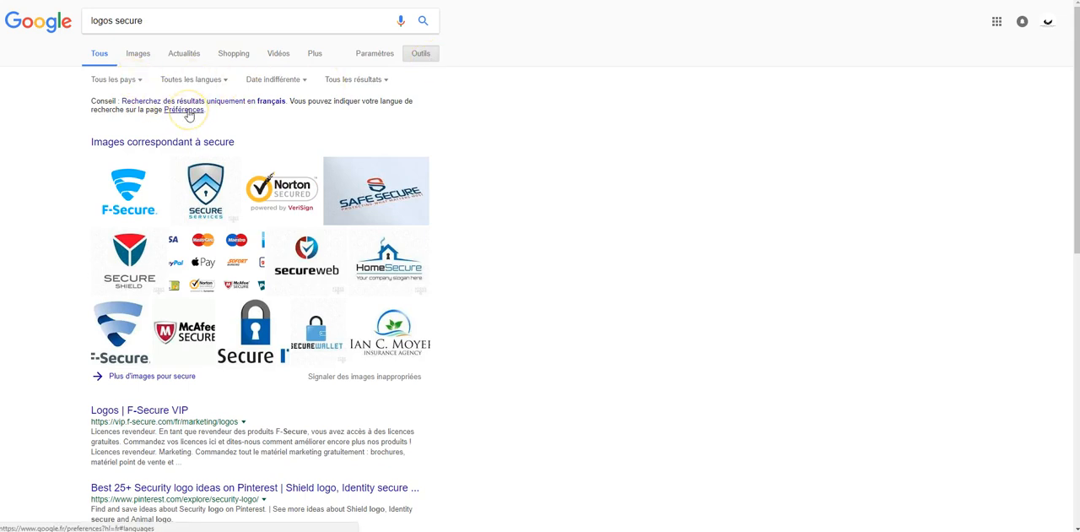
pyautogui.click(140, 54)
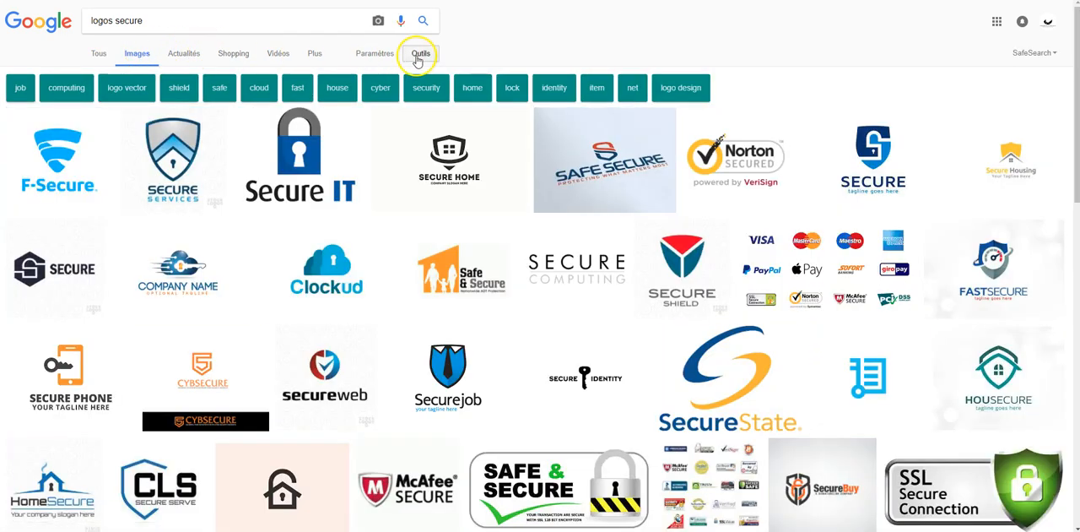
pyautogui.click(419, 57)
pyautogui.click(103, 73)
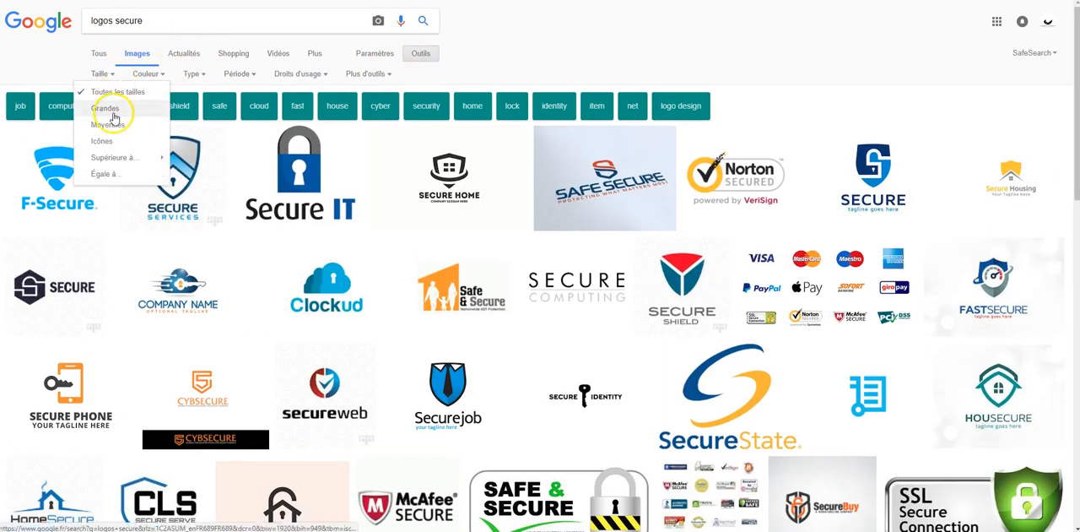
pyautogui.click(109, 99)
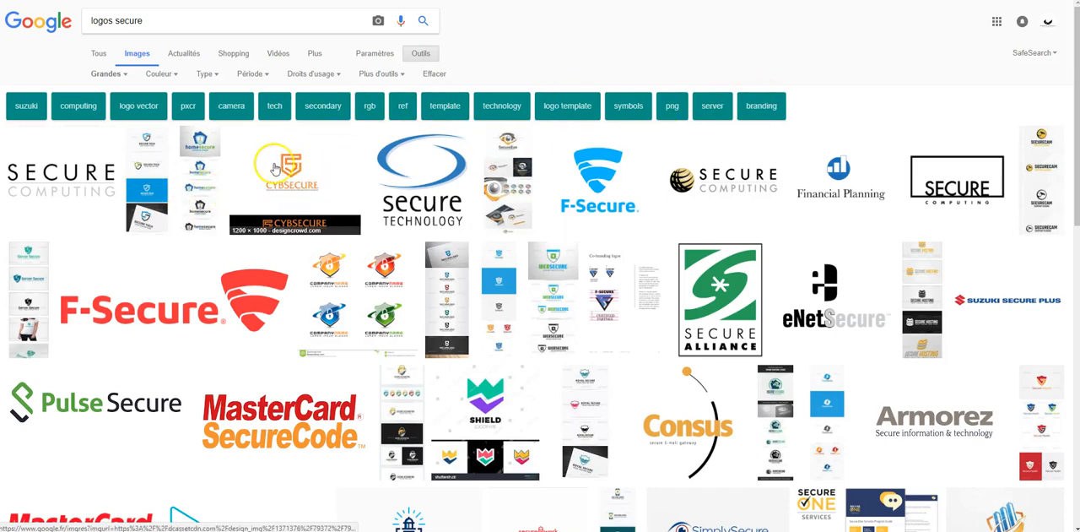
# - Find the 1078 × 730 image of trust seals and payment logos in the results, enlarge it and copy it
pyautogui.scroll(-3, 405, 202)
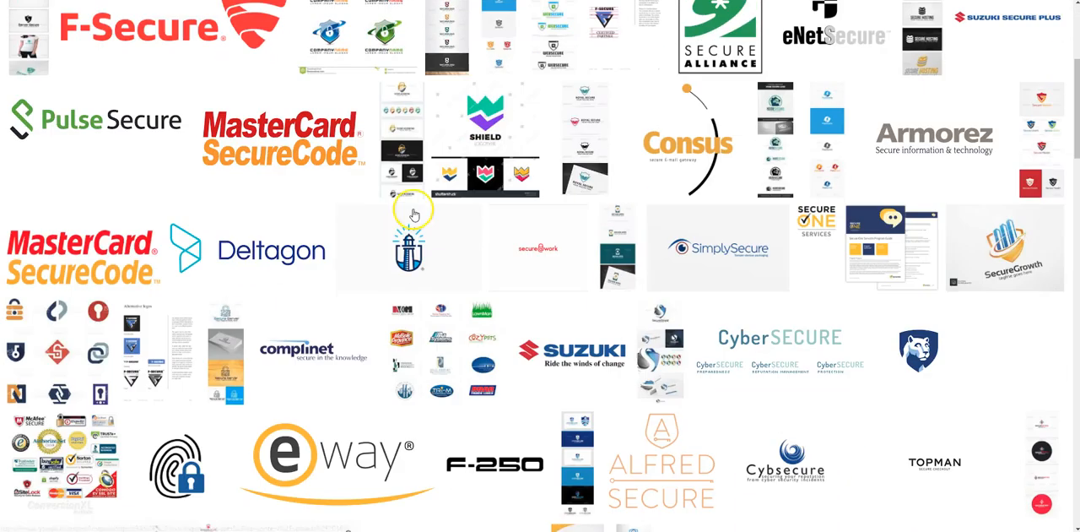
pyautogui.scroll(-3, 412, 216)
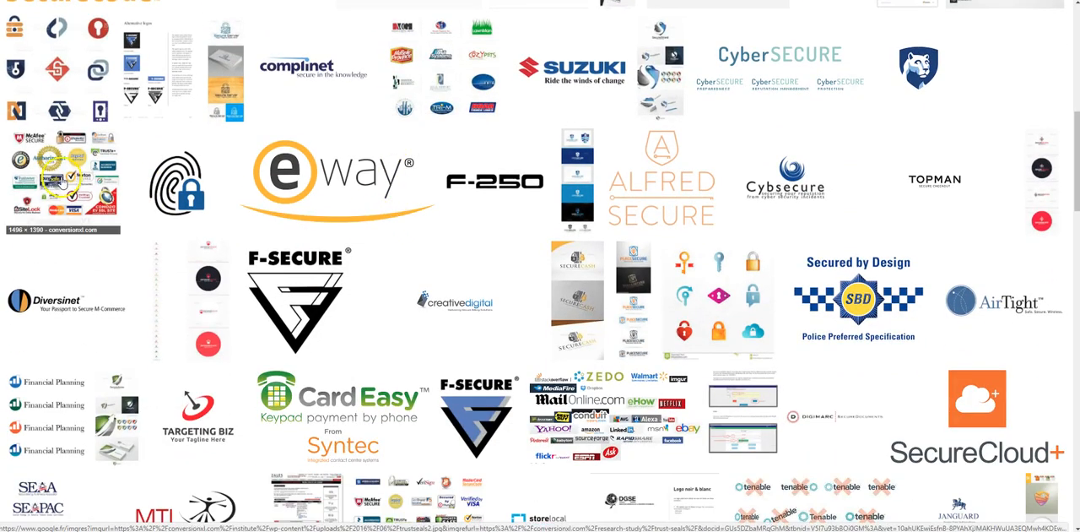
pyautogui.scroll(-1, 407, 186)
pyautogui.scroll(-3, 407, 186)
pyautogui.click(405, 232)
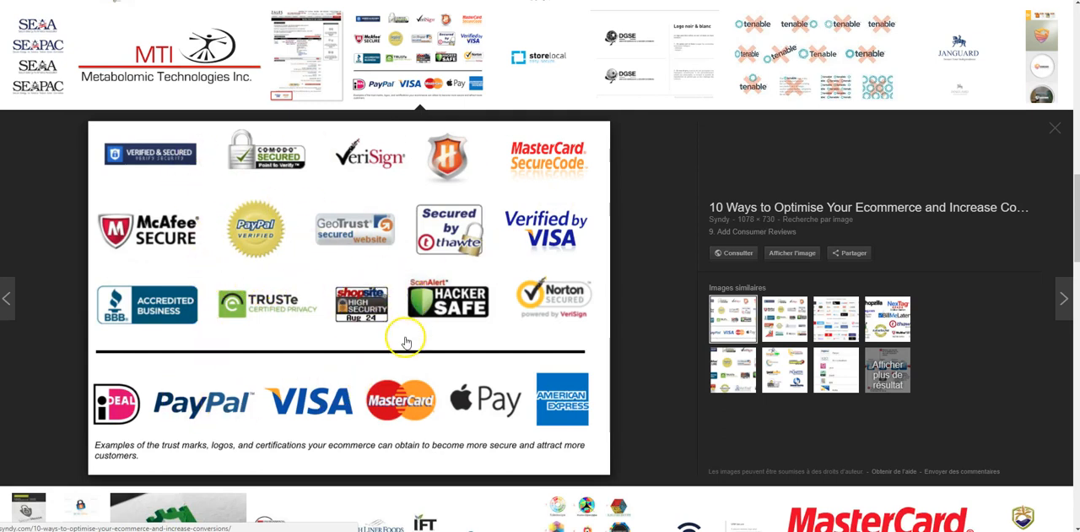
pyautogui.rightClick(365, 236)
pyautogui.click(410, 346)
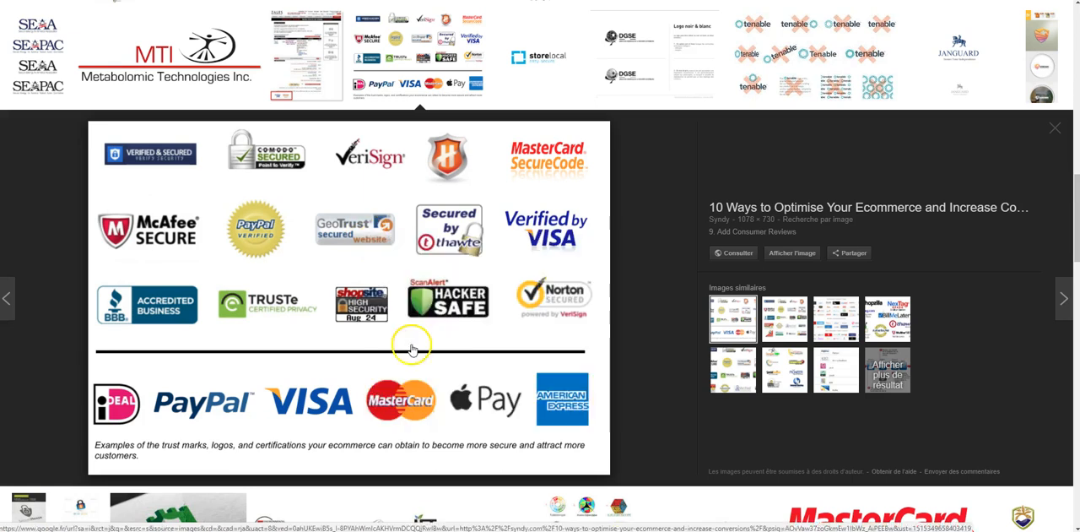
# - Switch to Photoshop, create a 1078 × 730 px document from the Presse-papiers preset, and paste the copied logo image into it
pyautogui.click(246, 530)
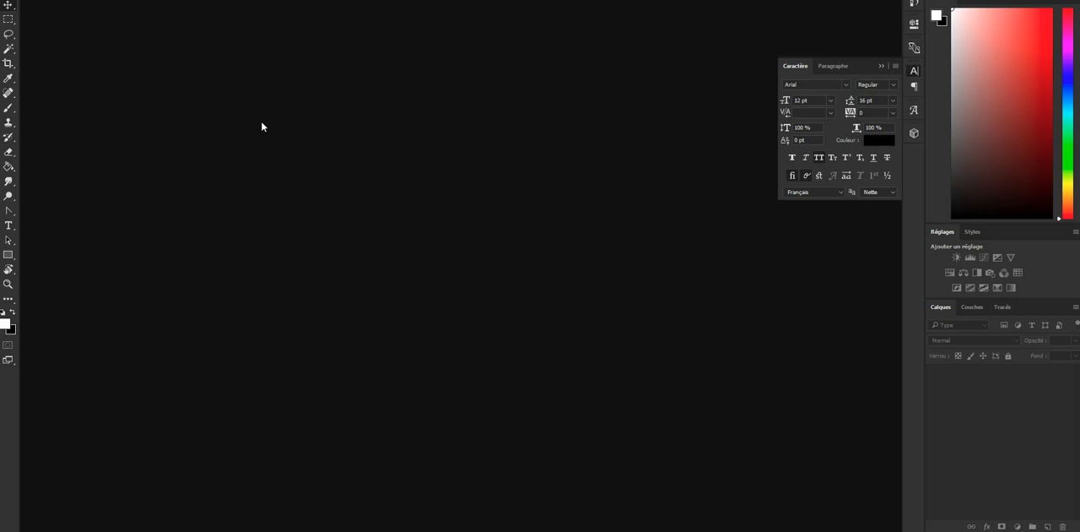
pyautogui.click(289, 126)
pyautogui.hotkey('ctrl', 'n')
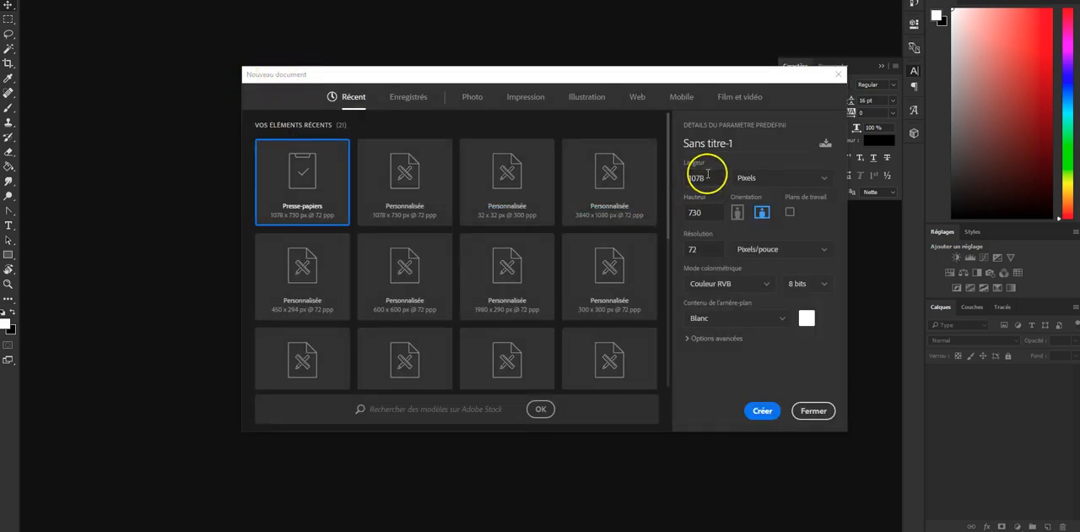
pyautogui.click(762, 411)
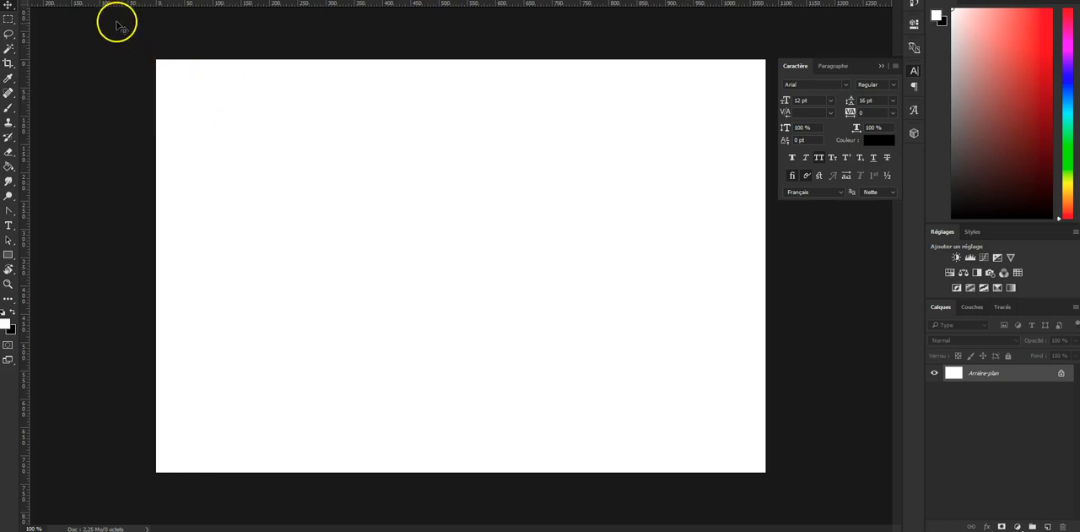
pyautogui.hotkey('ctrl', 'v')
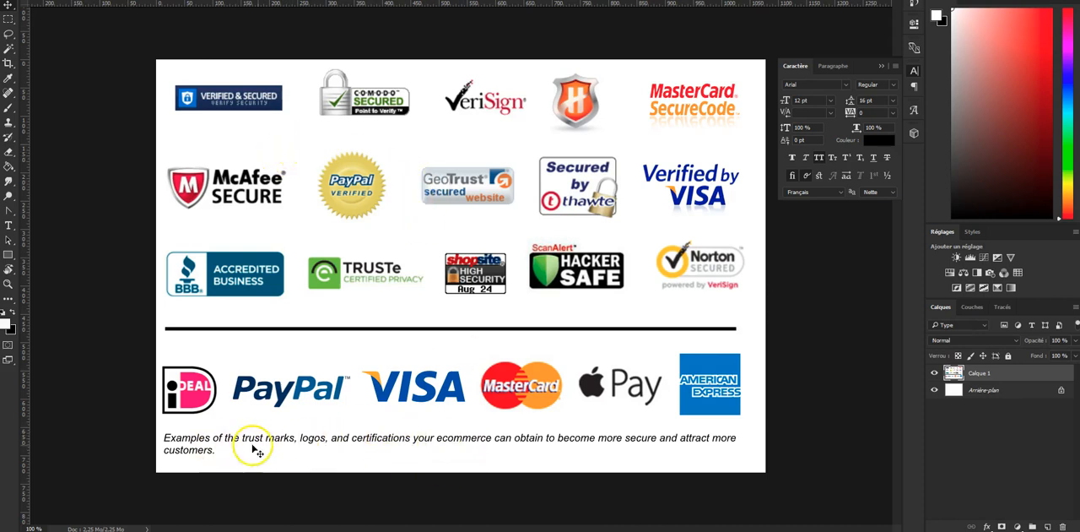
# - Crop the canvas from below to remove the caption text under the payment logos
pyautogui.hotkey('ctrl', 't')
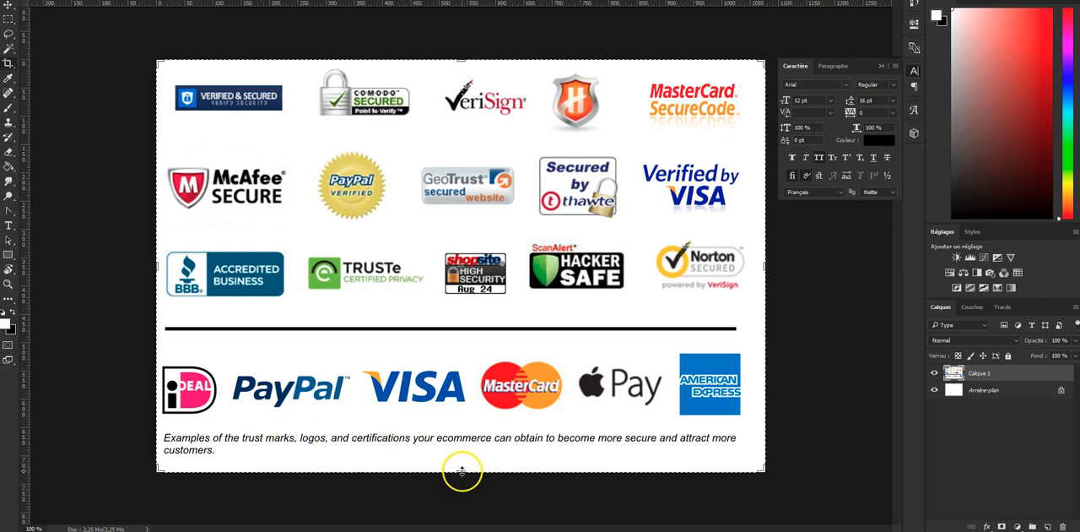
pyautogui.moveTo(461, 467); pyautogui.dragTo(461, 447)
pyautogui.doubleClick(451, 389)
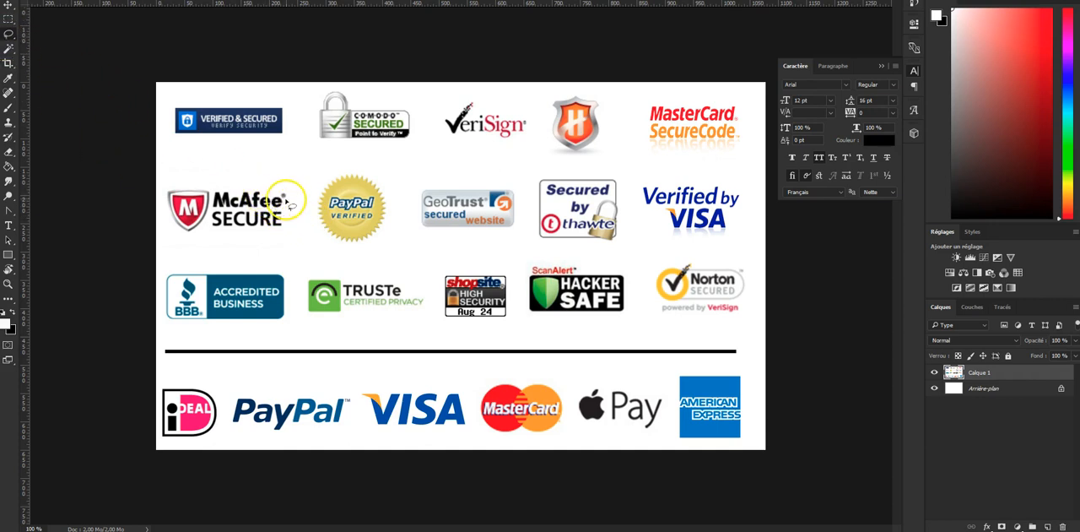
# - Lasso the McAfee Secure logo, then cut and paste it onto its own layer named McAfee
pyautogui.moveTo(291, 187)
pyautogui.mouseDown()
pyautogui.moveTo(167, 183)
pyautogui.moveTo(158, 238)
pyautogui.moveTo(268, 243)
pyautogui.moveTo(293, 198)
pyautogui.mouseUp()
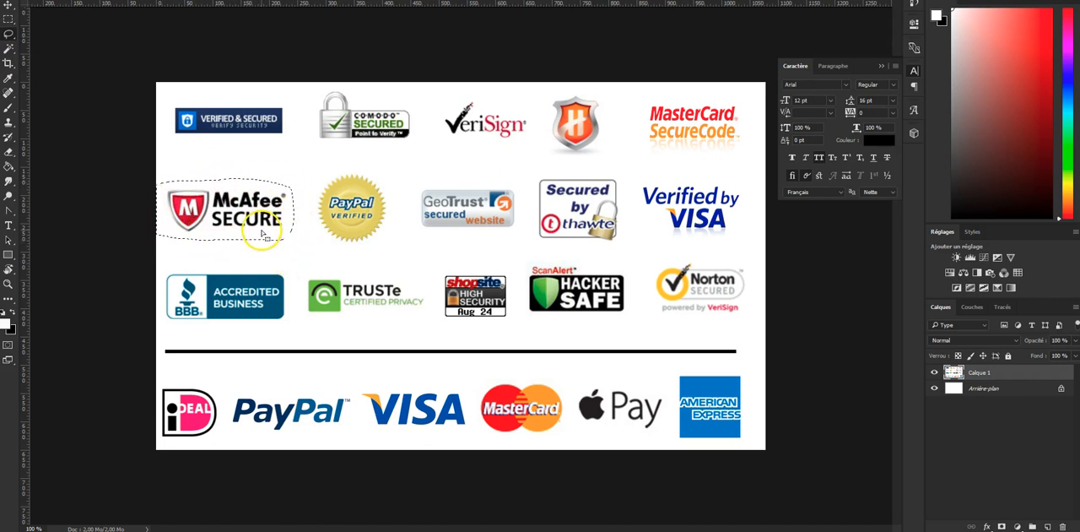
pyautogui.hotkey('ctrl', 'x')
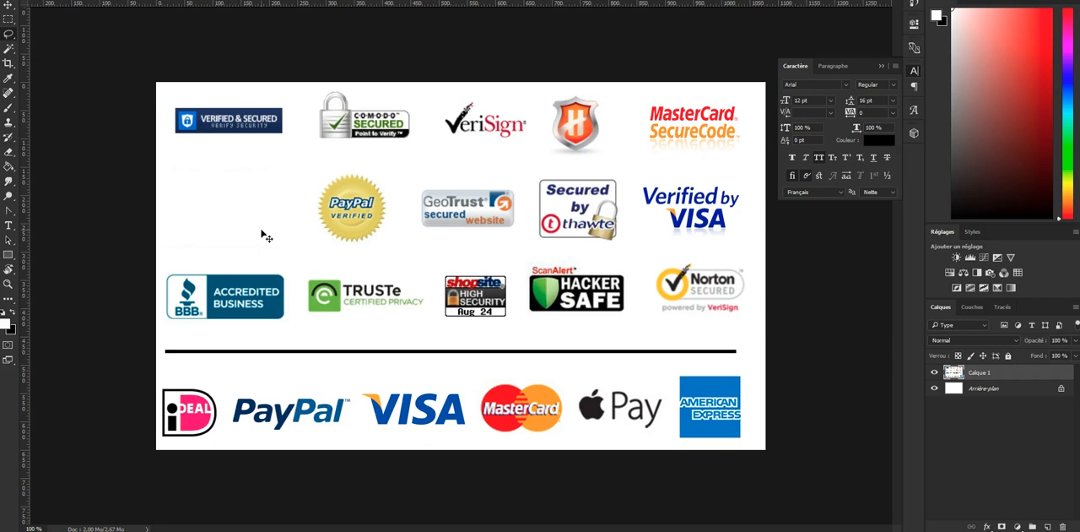
pyautogui.hotkey('ctrl', 'v')
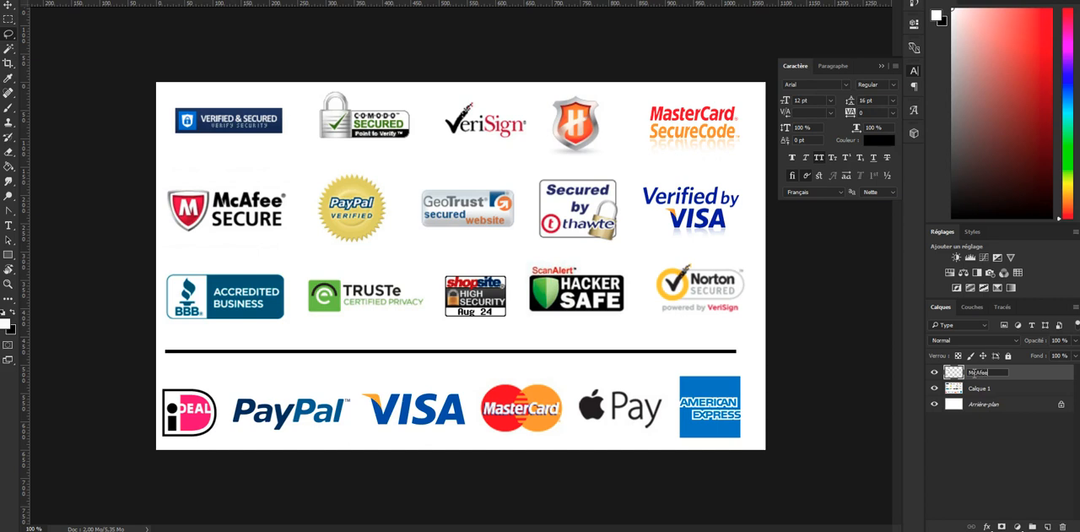
pyautogui.click(980, 376)
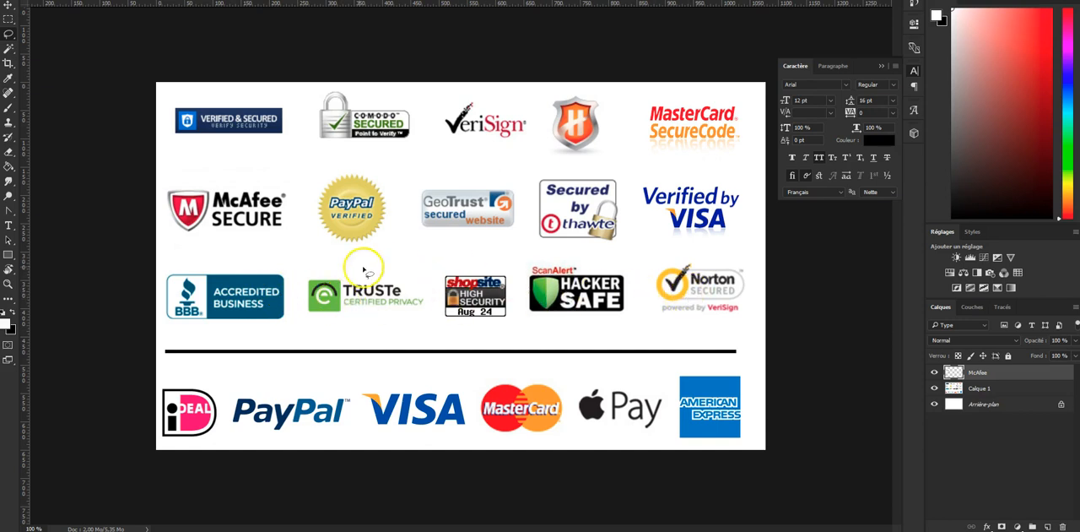
# - Lasso the TRUSTe logo and cut it from Calque 1 onto its own layer named TrustE
pyautogui.moveTo(422, 280)
pyautogui.mouseDown()
pyautogui.moveTo(314, 276)
pyautogui.moveTo(299, 288)
pyautogui.moveTo(306, 320)
pyautogui.moveTo(437, 297)
pyautogui.mouseUp()
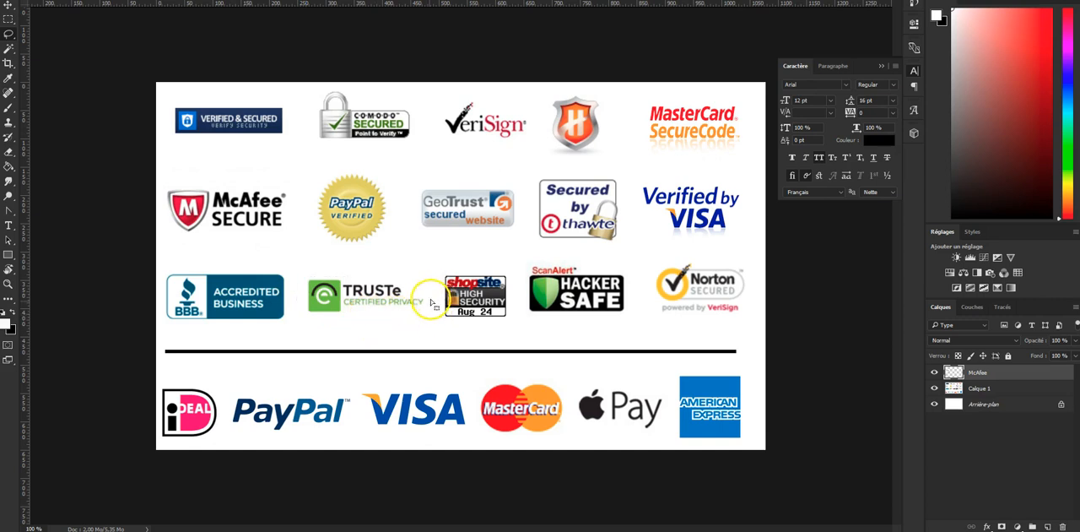
pyautogui.hotkey('ctrl', 'x')
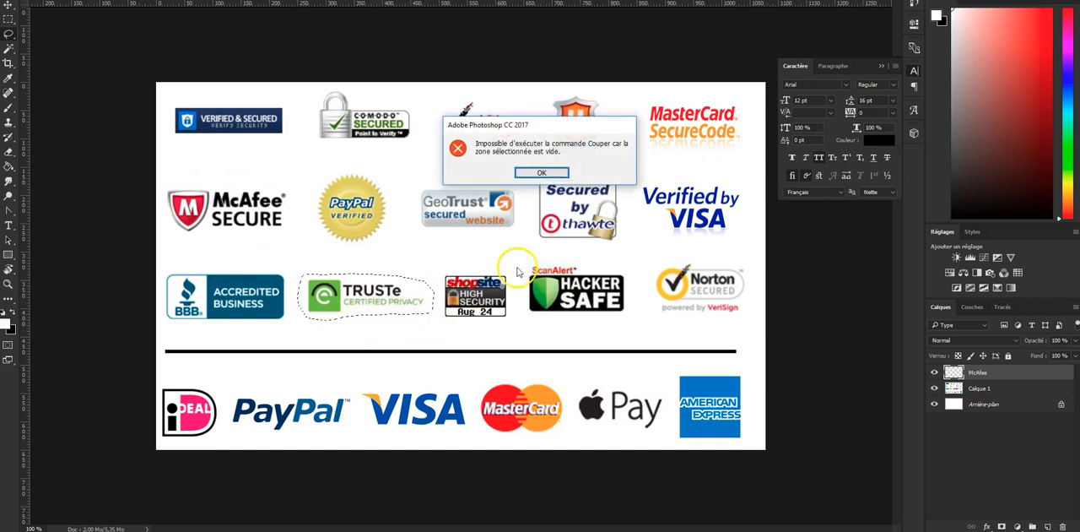
pyautogui.click(544, 172)
pyautogui.click(966, 387)
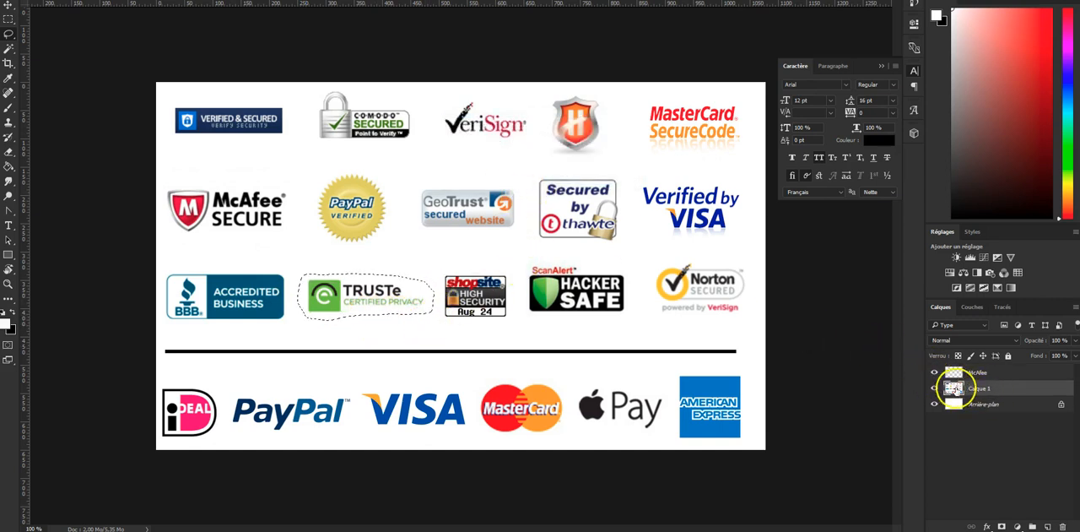
pyautogui.hotkey('ctrl', 'x')
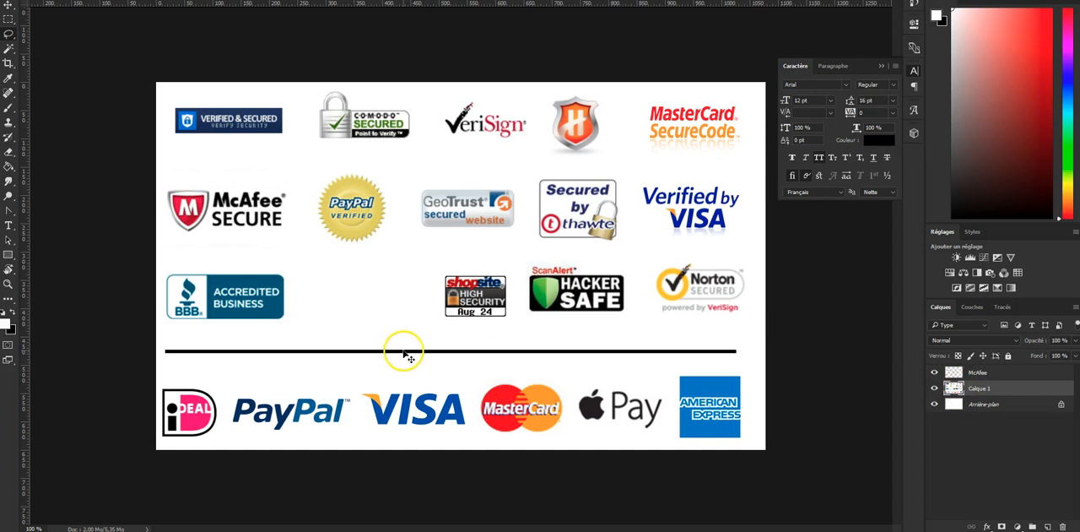
pyautogui.hotkey('ctrl', 'v')
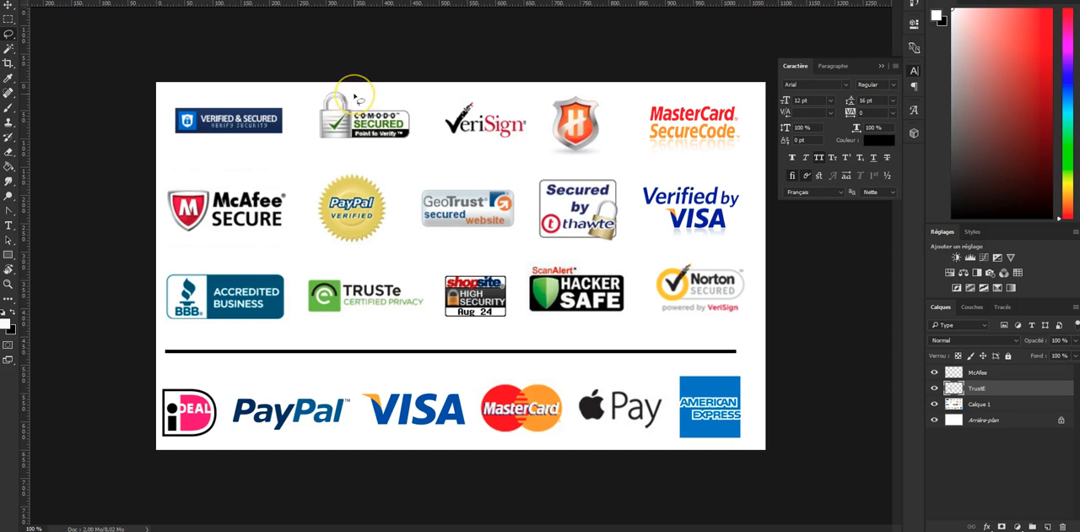
# - Lasso the Comodo Secured padlock logo and cut it from Calque 1 onto its own layer named Cadenas
pyautogui.moveTo(355, 96)
pyautogui.mouseDown()
pyautogui.moveTo(304, 112)
pyautogui.moveTo(314, 149)
pyautogui.moveTo(420, 147)
pyautogui.moveTo(424, 118)
pyautogui.mouseUp()
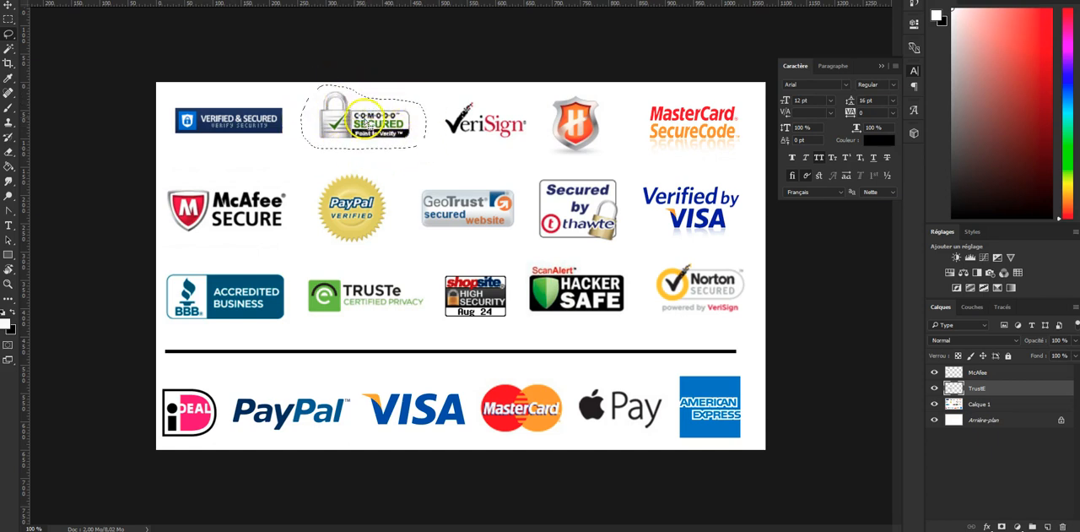
pyautogui.click(970, 403)
pyautogui.hotkey('ctrl', 'x')
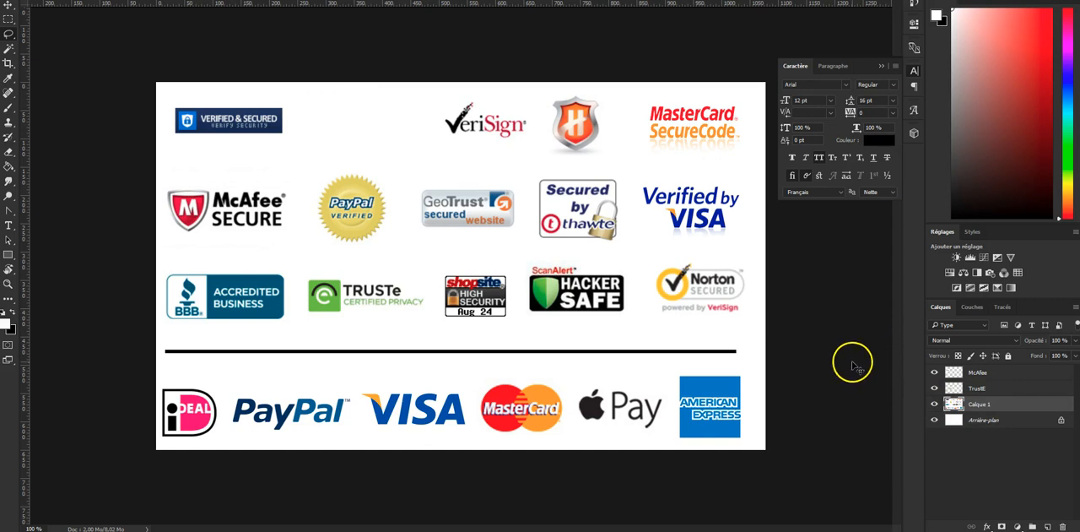
pyautogui.hotkey('ctrl', 'v')
pyautogui.doubleClick(985, 403)
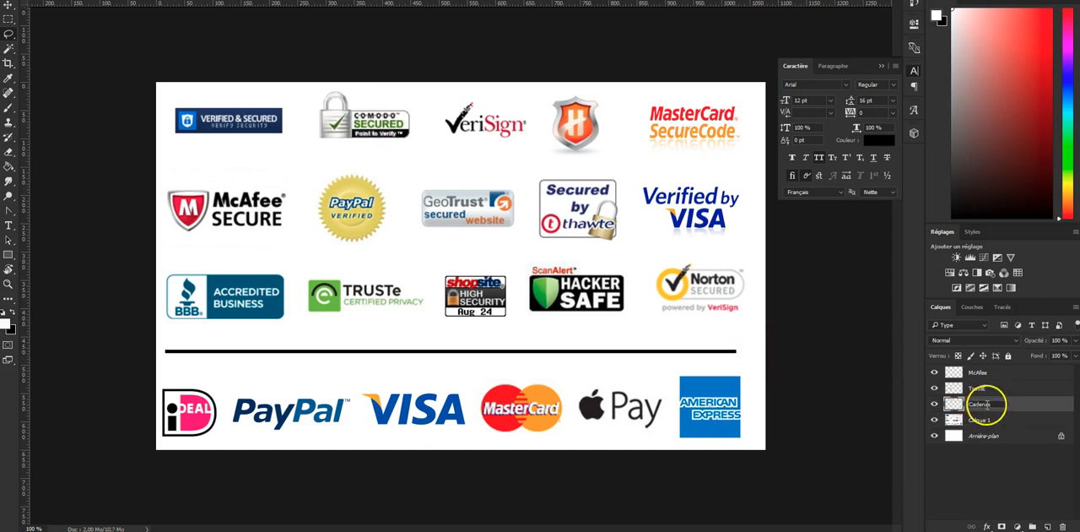
pyautogui.press('Return')
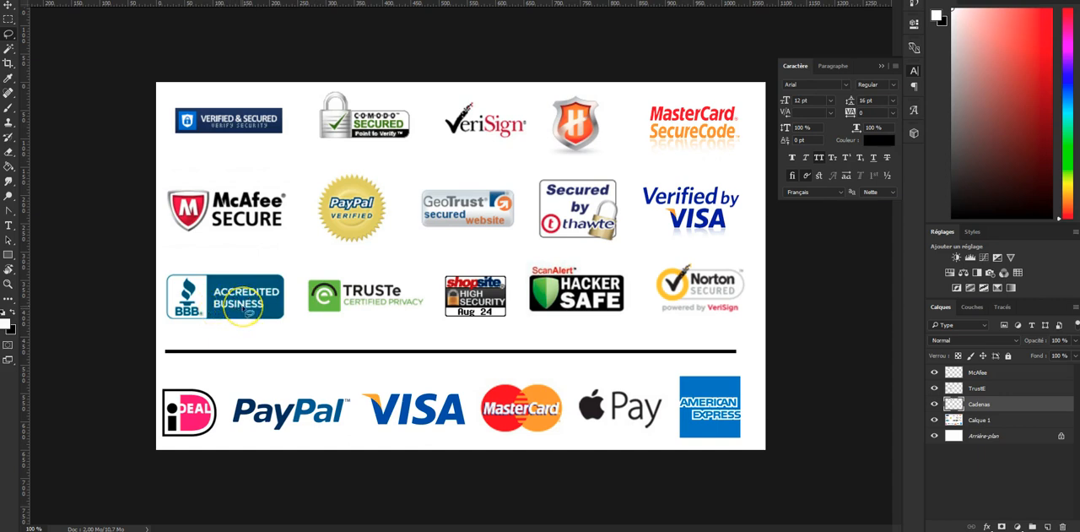
# - Move the BBB Accredited Business logo from Calque 1 onto a separate layer named Accredited, and hide all four extracted logo layers
pyautogui.moveTo(292, 262)
pyautogui.mouseDown()
pyautogui.moveTo(175, 267)
pyautogui.moveTo(154, 316)
pyautogui.moveTo(175, 333)
pyautogui.moveTo(290, 326)
pyautogui.moveTo(291, 262)
pyautogui.mouseUp()
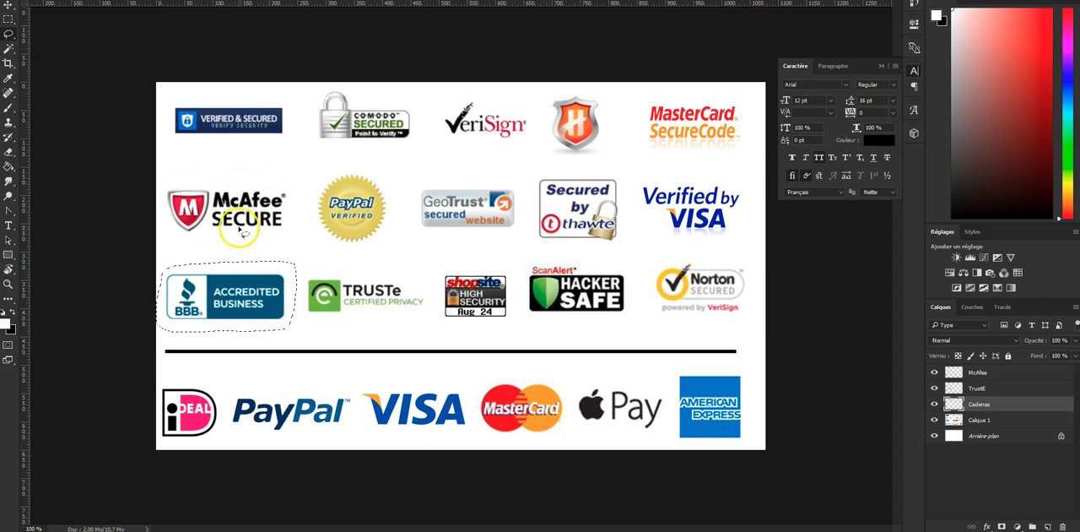
pyautogui.click(975, 419)
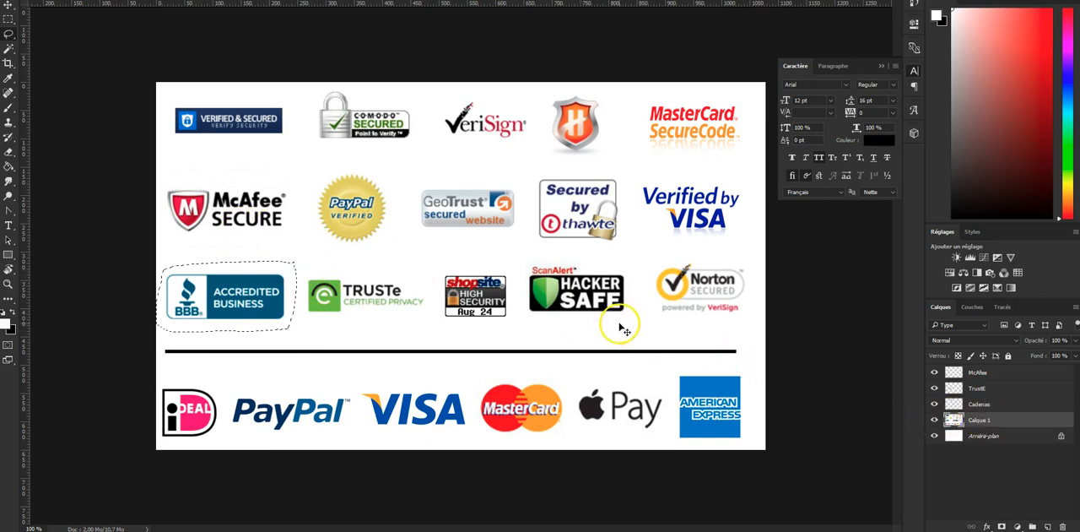
pyautogui.press('Delete')
pyautogui.hotkey('ctrl', 'shift', 'v')
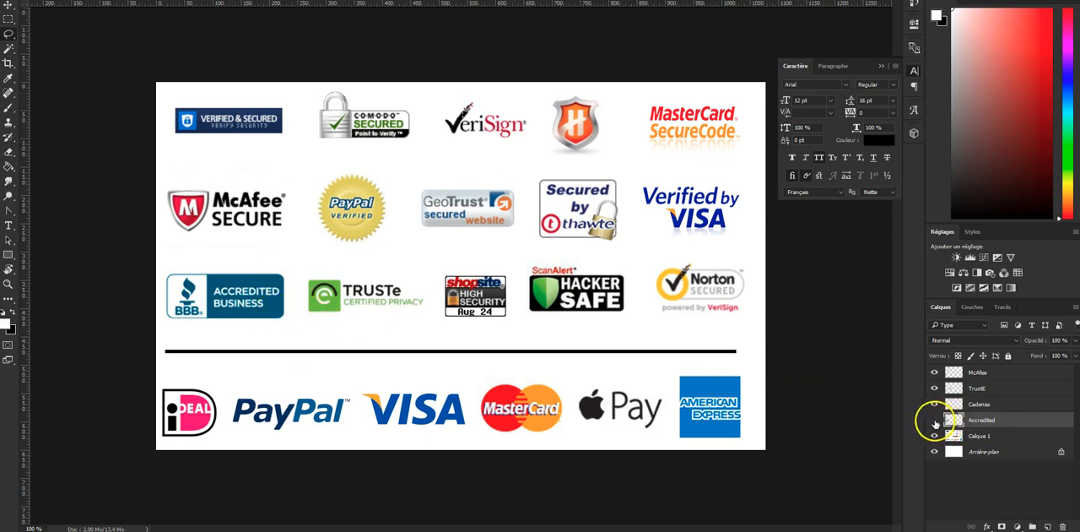
pyautogui.moveTo(935, 422); pyautogui.dragTo(934, 373)
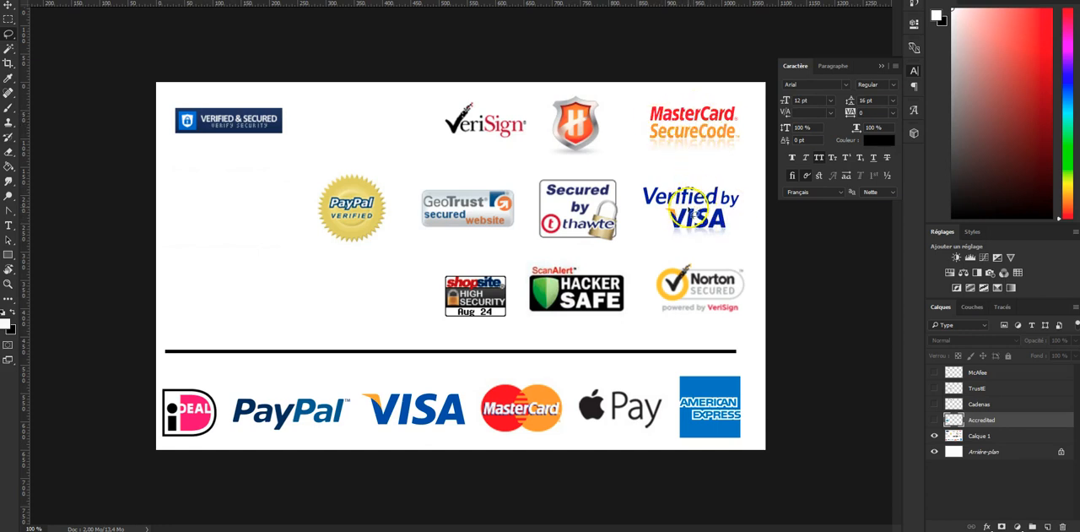
# - Lasso the VeriSign logo, cut it from Calque 1 onto its own layer, and show the four hidden logo layers again
pyautogui.moveTo(528, 102)
pyautogui.mouseDown()
pyautogui.moveTo(443, 97)
pyautogui.moveTo(425, 137)
pyautogui.moveTo(502, 149)
pyautogui.moveTo(530, 144)
pyautogui.moveTo(536, 113)
pyautogui.mouseUp()
pyautogui.click(974, 437)
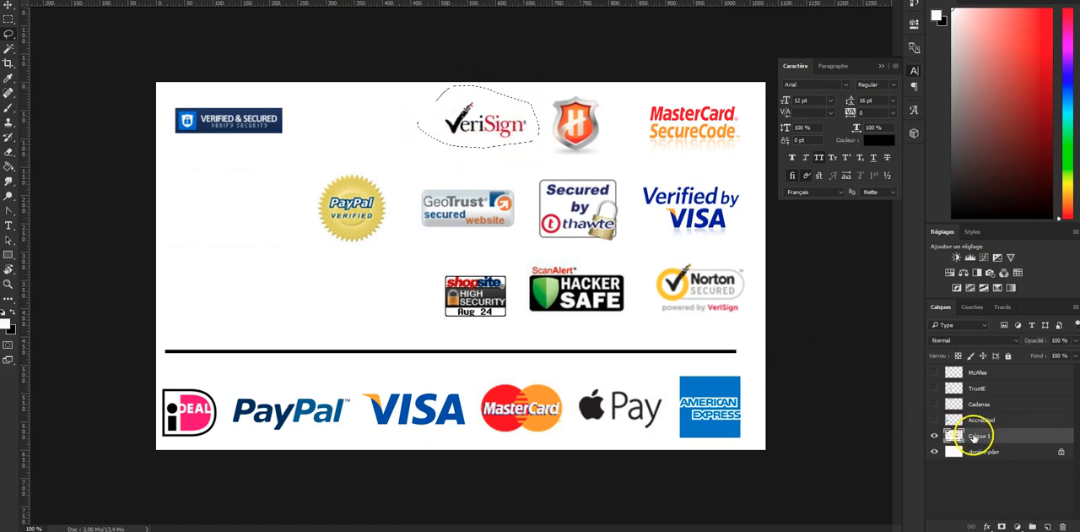
pyautogui.hotkey('ctrl', 'x')
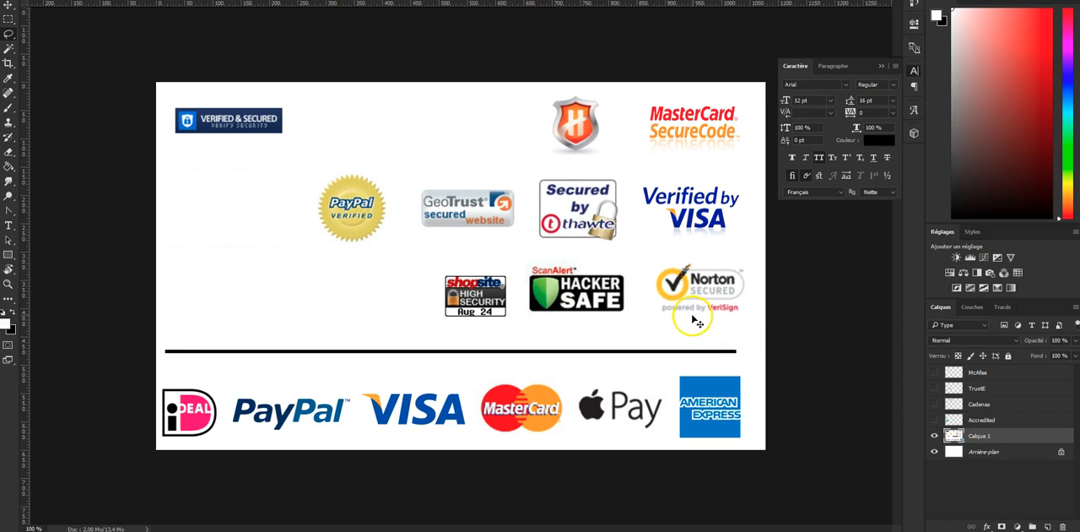
pyautogui.hotkey('ctrl', 'v')
pyautogui.moveTo(935, 422); pyautogui.dragTo(935, 372)
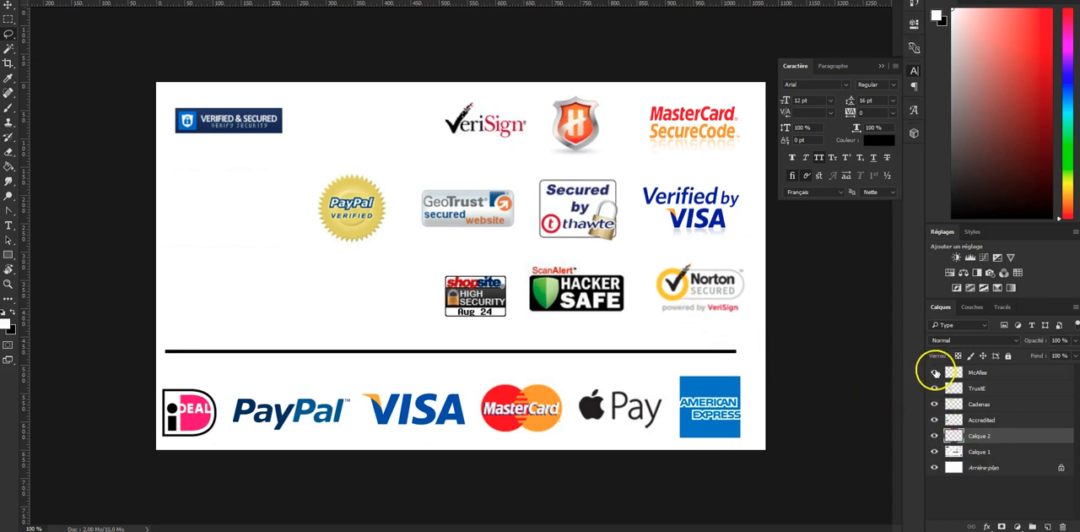
# - Delete all remaining Calque 1 logos above the black line using a rectangular marquee selection
pyautogui.click(985, 452)
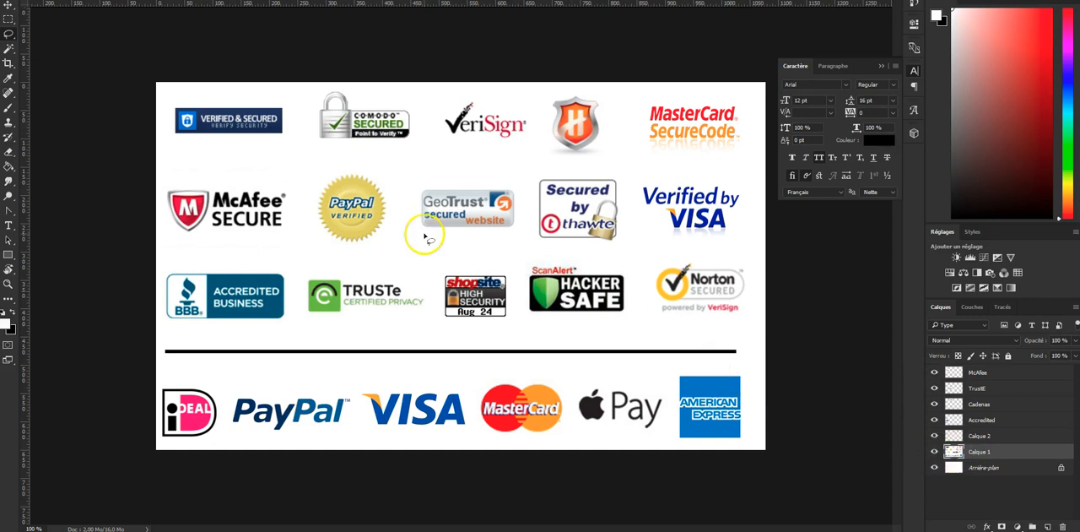
pyautogui.rightClick(8, 20)
pyautogui.click(8, 23)
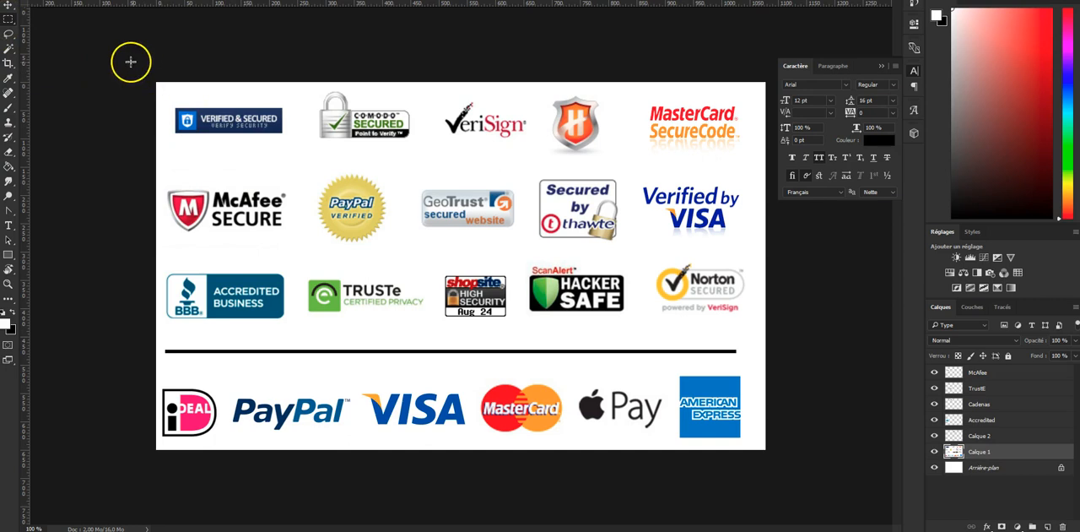
pyautogui.moveTo(156, 82); pyautogui.dragTo(773, 346)
pyautogui.press('Delete')
pyautogui.click(612, 259)
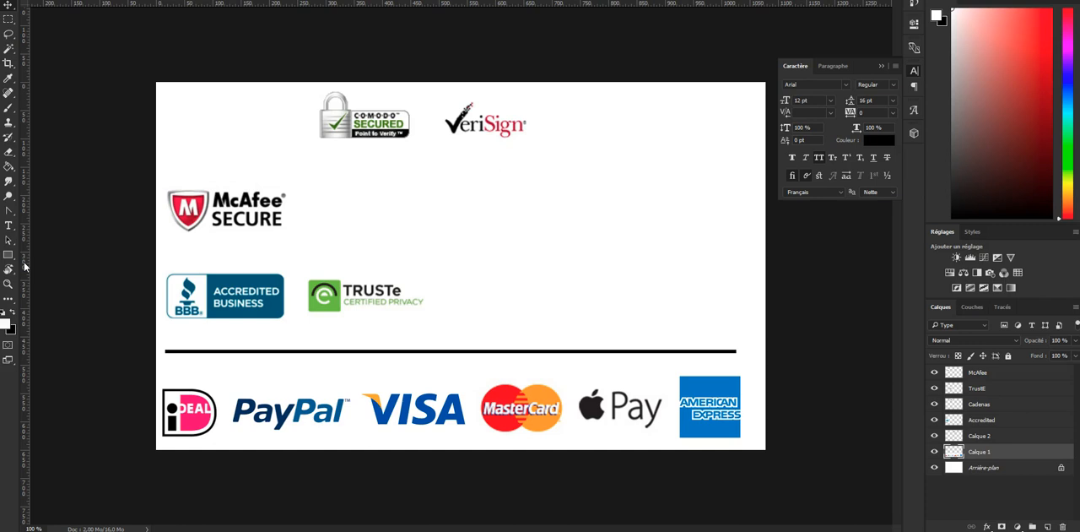
# - Place vertical guides at the payment row's outer edges and horizontal guides through the middle and base of the BBB logo
pyautogui.moveTo(25, 267); pyautogui.dragTo(162, 268)
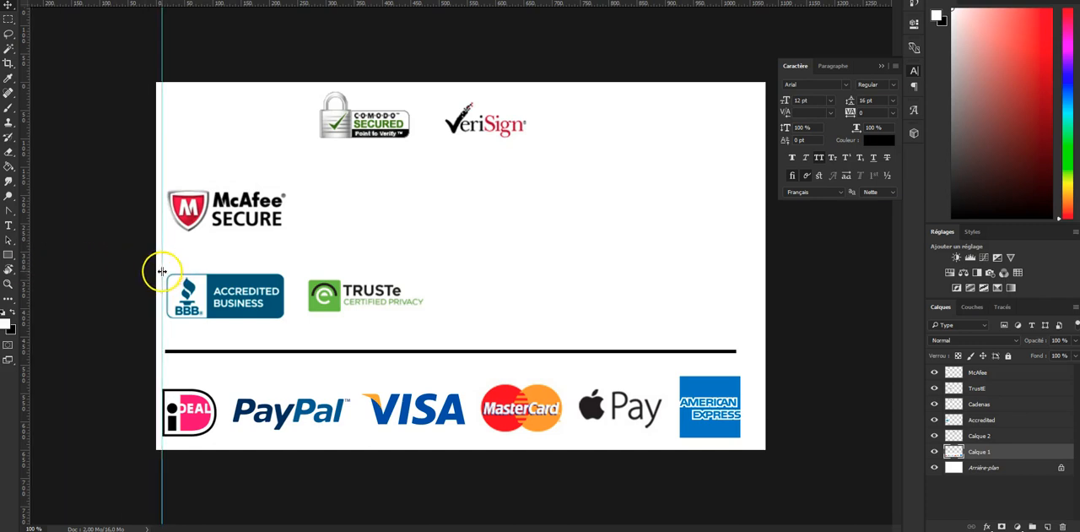
pyautogui.moveTo(28, 241); pyautogui.dragTo(741, 292)
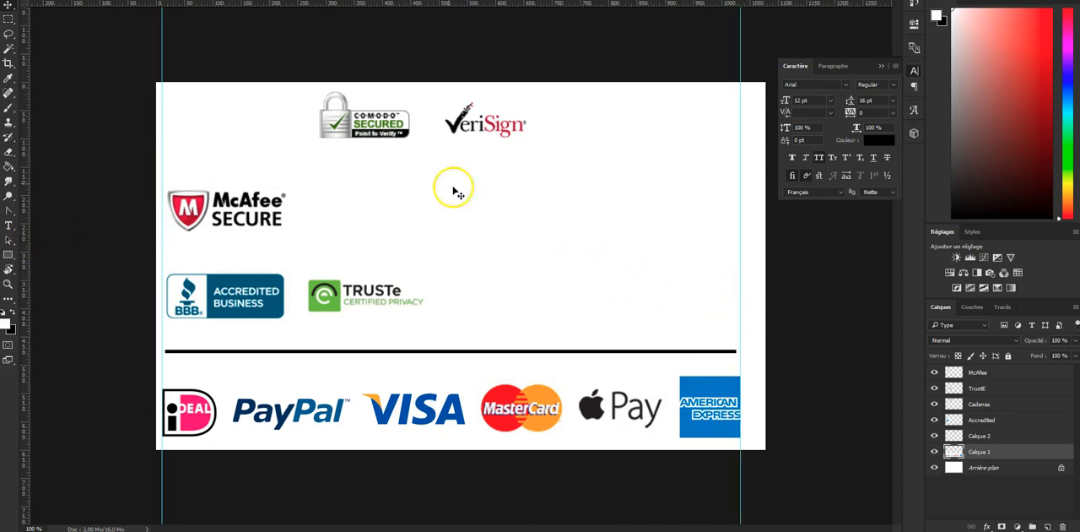
pyautogui.moveTo(297, 10); pyautogui.dragTo(363, 318)
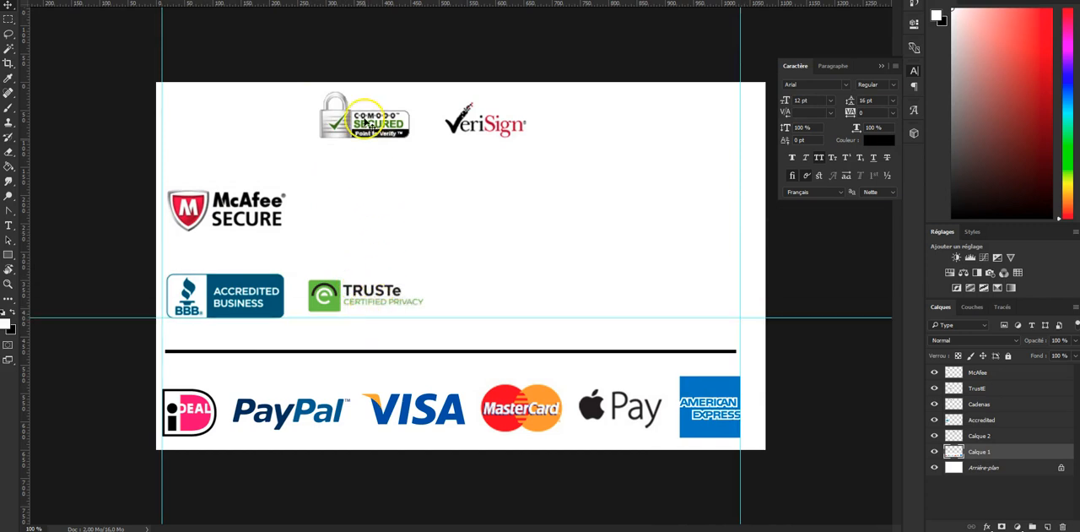
pyautogui.moveTo(367, 9); pyautogui.dragTo(398, 273)
pyautogui.moveTo(398, 287); pyautogui.dragTo(381, 318)
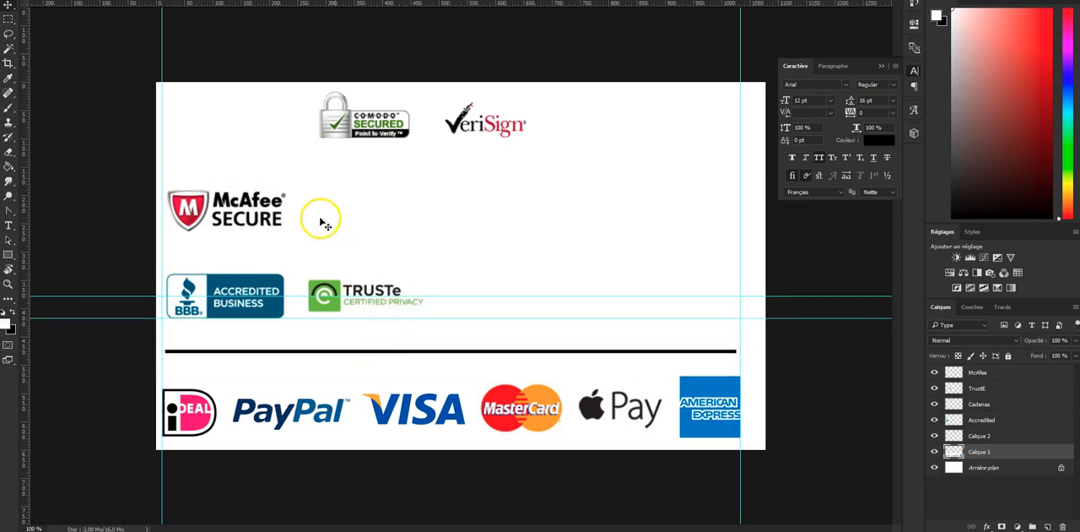
# - Move the McAfee and Comodo logos into the row beside the TRUSTe logo, lined up with the horizontal guides
pyautogui.click(1001, 372)
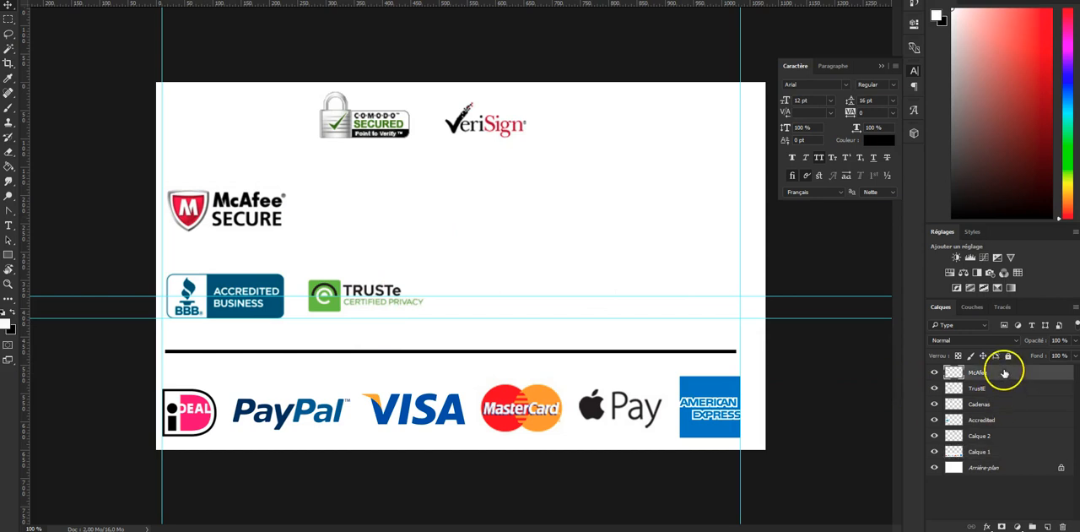
pyautogui.moveTo(243, 206); pyautogui.dragTo(516, 292)
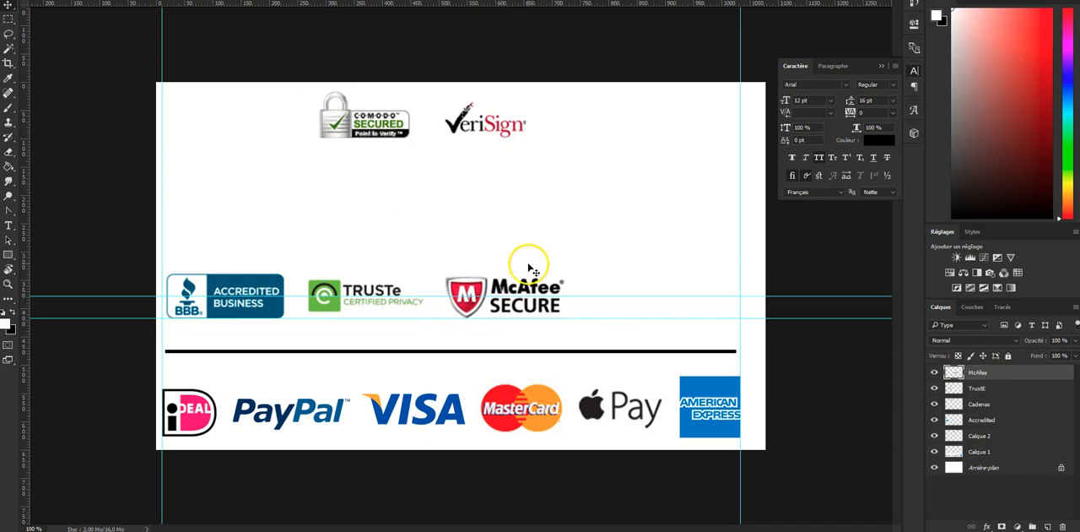
pyautogui.click(984, 405)
pyautogui.moveTo(358, 128); pyautogui.dragTo(616, 316)
pyautogui.press('Down')
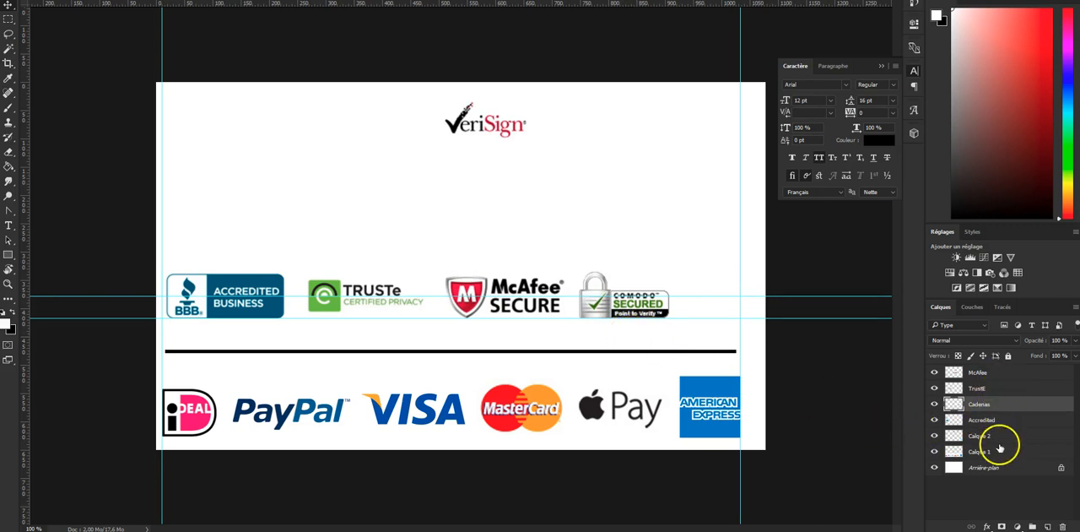
# - Rename Calque 2 as verysign and move its logo to the right end of the row, against the vertical guide
pyautogui.doubleClick(981, 435)
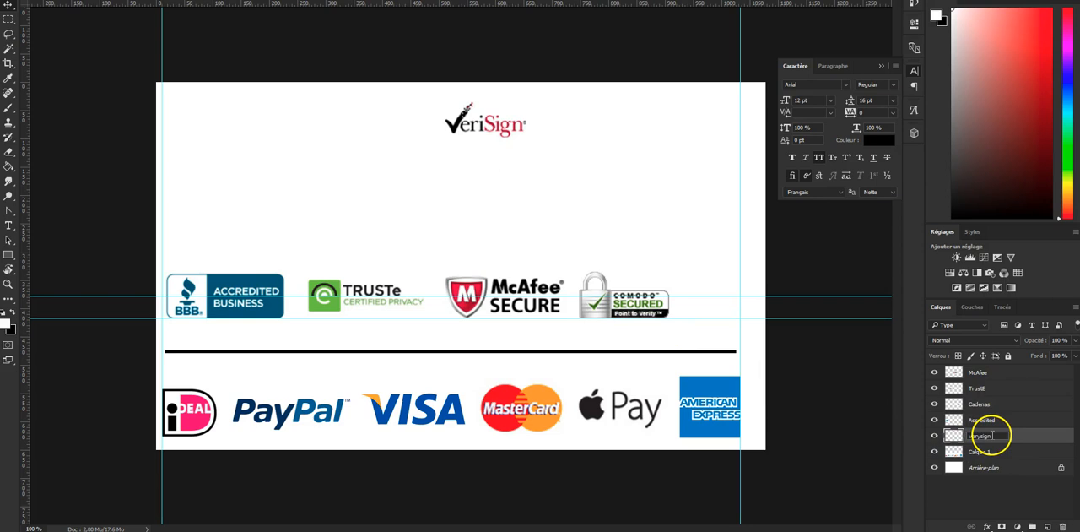
pyautogui.write('verysign')
pyautogui.moveTo(515, 146); pyautogui.dragTo(742, 330)
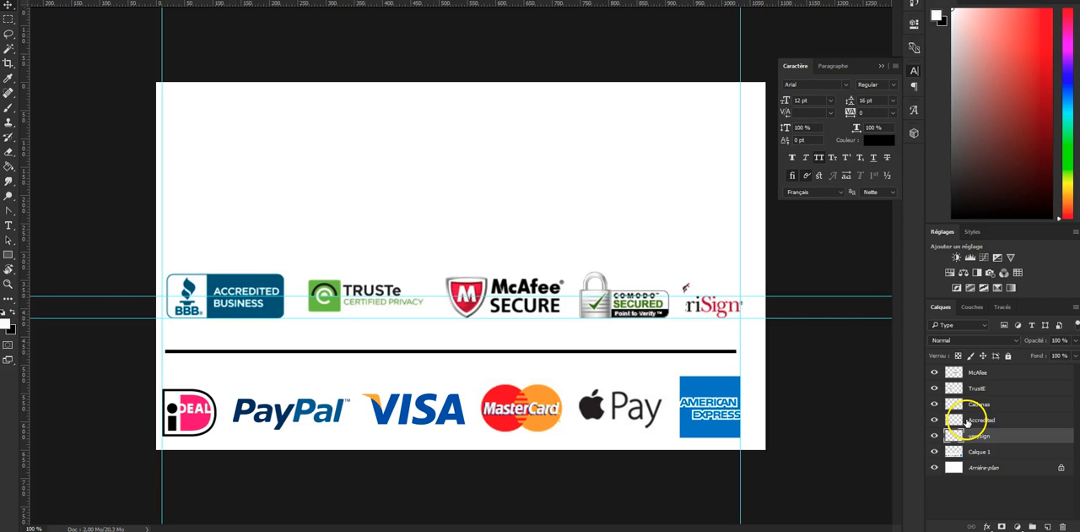
# - Shift the BBB Accredited Business logo left until it meets the left vertical guide
pyautogui.click(993, 419)
pyautogui.moveTo(380, 278); pyautogui.dragTo(380, 247)
pyautogui.press('Left')
pyautogui.press('Left')
pyautogui.press('Left')
pyautogui.press('Left')
pyautogui.press('Left')
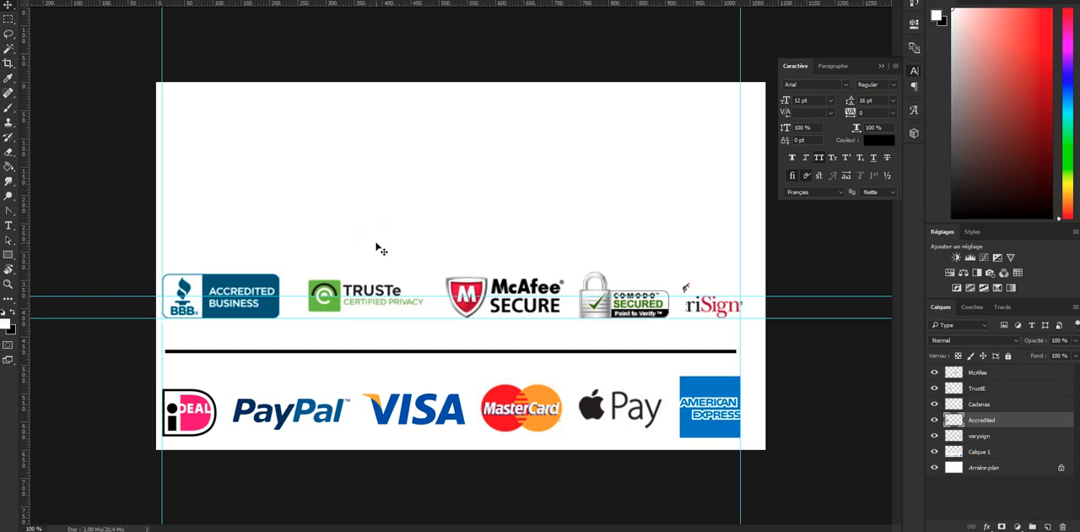
# - Nudge the TRUSTe and McAfee logos left to even out the gaps in the row
pyautogui.click(977, 389)
pyautogui.hotkey('shift', 'Left')
pyautogui.hotkey('shift', 'Left')
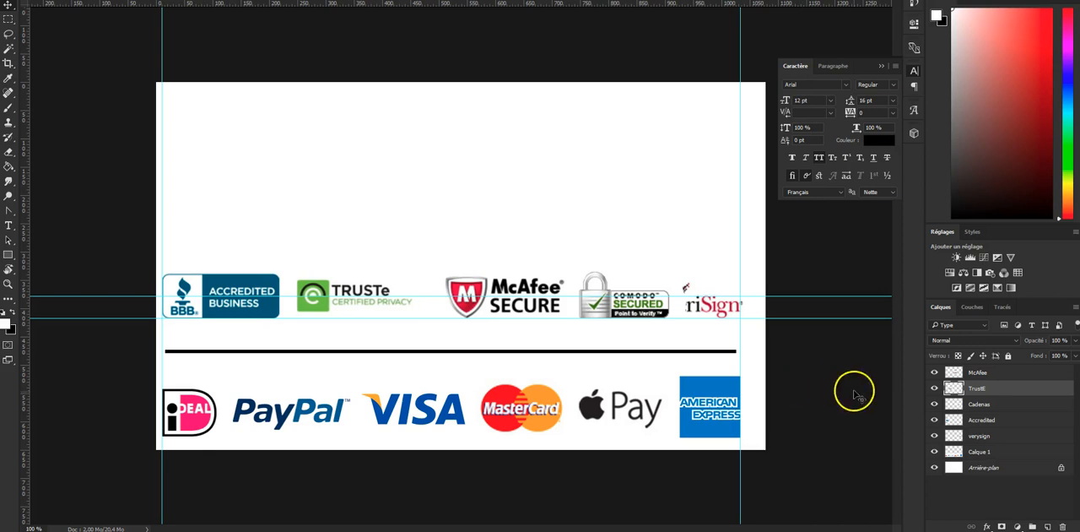
pyautogui.click(994, 376)
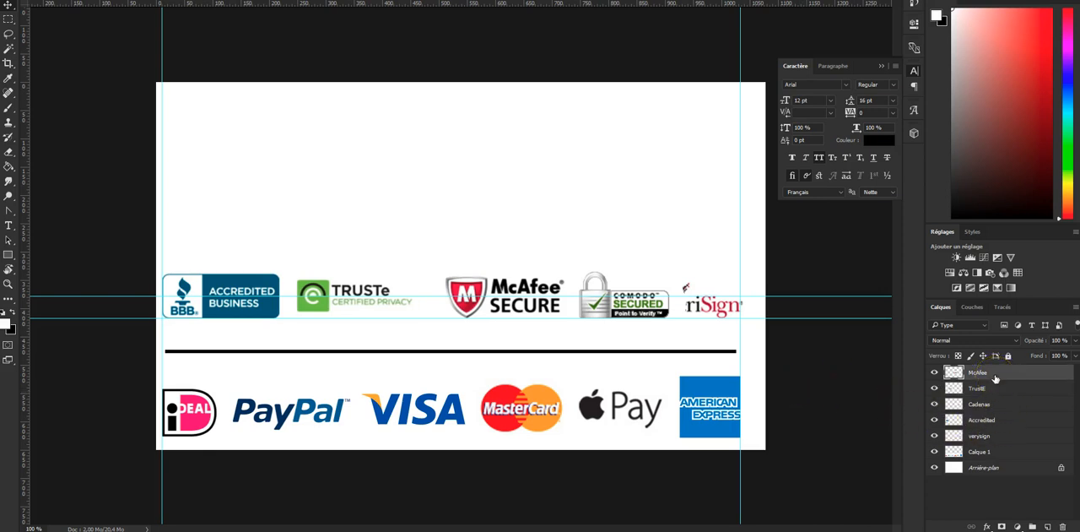
pyautogui.hotkey('shift', 'Left')
pyautogui.hotkey('shift', 'Left')
pyautogui.hotkey('shift', 'Left')
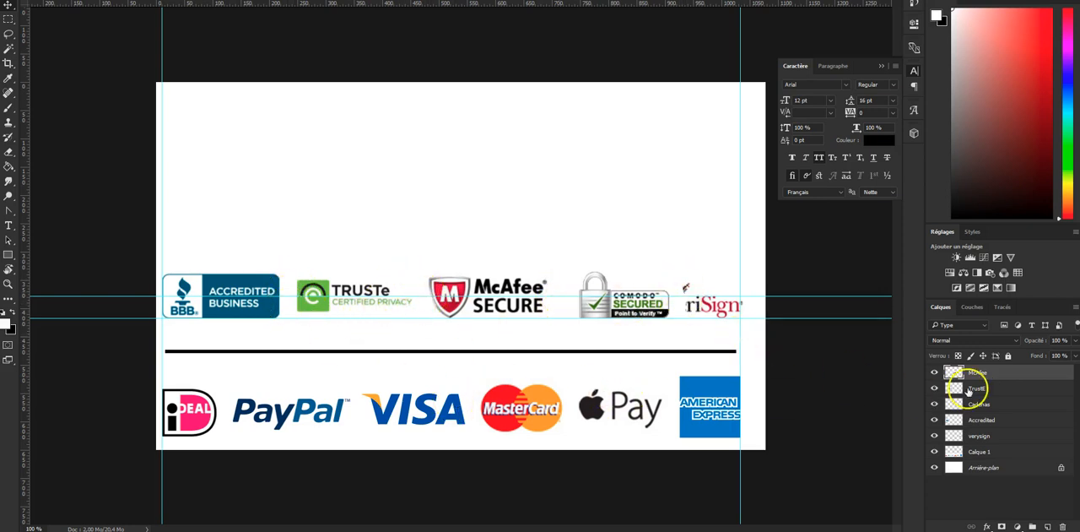
# - Nudge the Comodo logo left and clear the white area of its layer that covers the start of the VeriSign logo
pyautogui.click(997, 405)
pyautogui.hotkey('shift', 'Left')
pyautogui.hotkey('shift', 'Left')
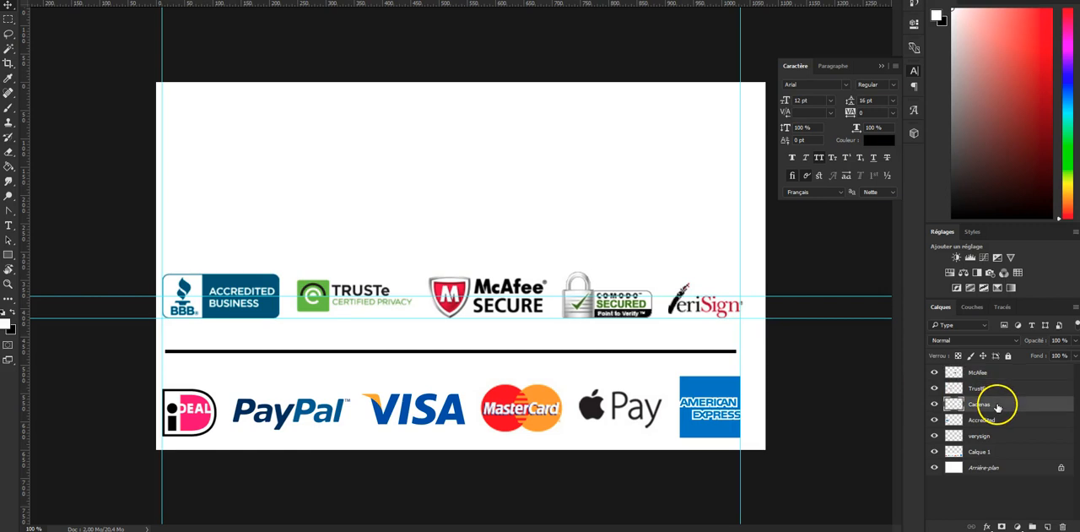
pyautogui.press('Left')
pyautogui.press('Left')
pyautogui.press('Left')
pyautogui.press('Left')
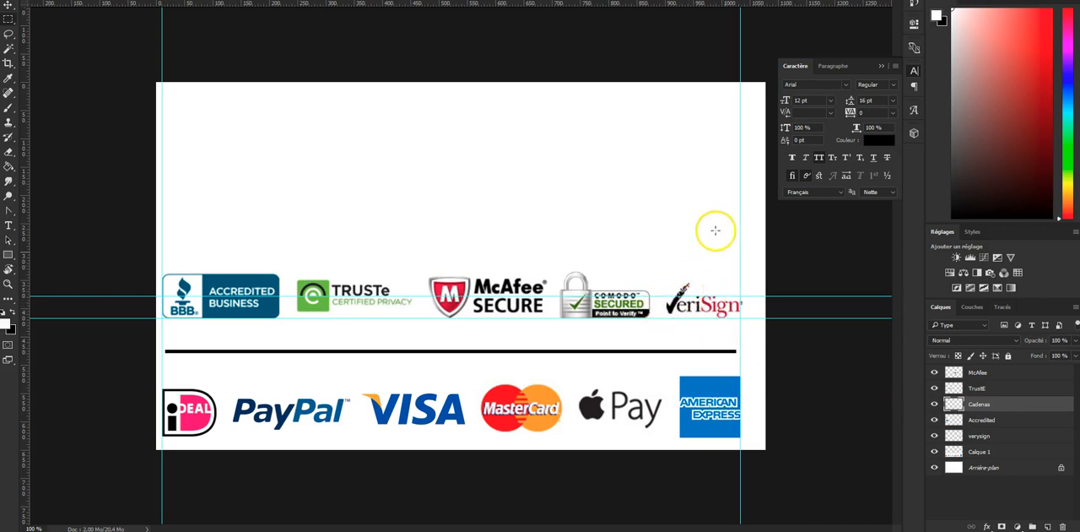
pyautogui.moveTo(732, 215); pyautogui.dragTo(651, 367)
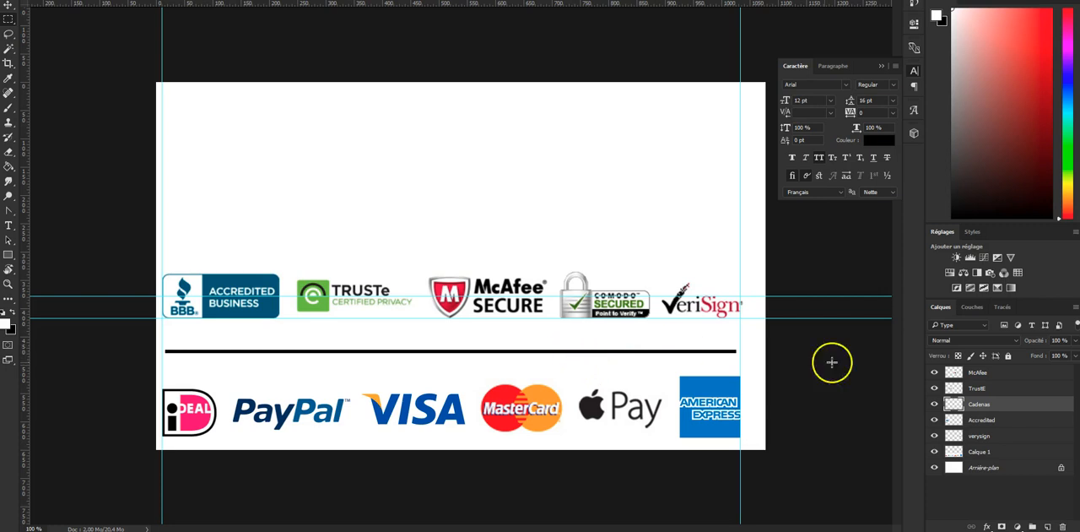
# - Nudge the McAfee logo slightly further left to centre it between the TRUSTe and Comodo logos
pyautogui.click(986, 373)
pyautogui.press('Left')
pyautogui.press('Left')
pyautogui.press('Left')
pyautogui.press('Left')
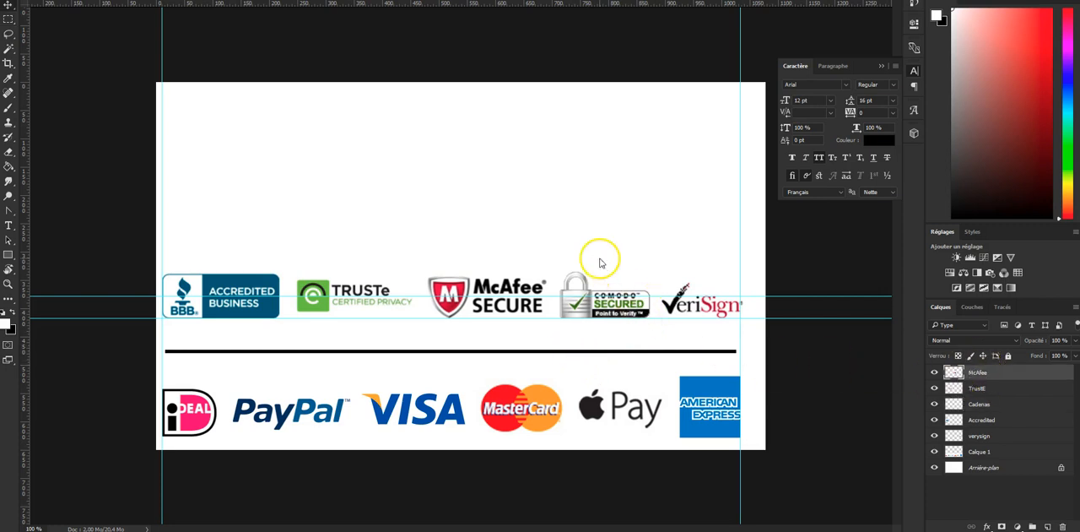
pyautogui.press('Left')
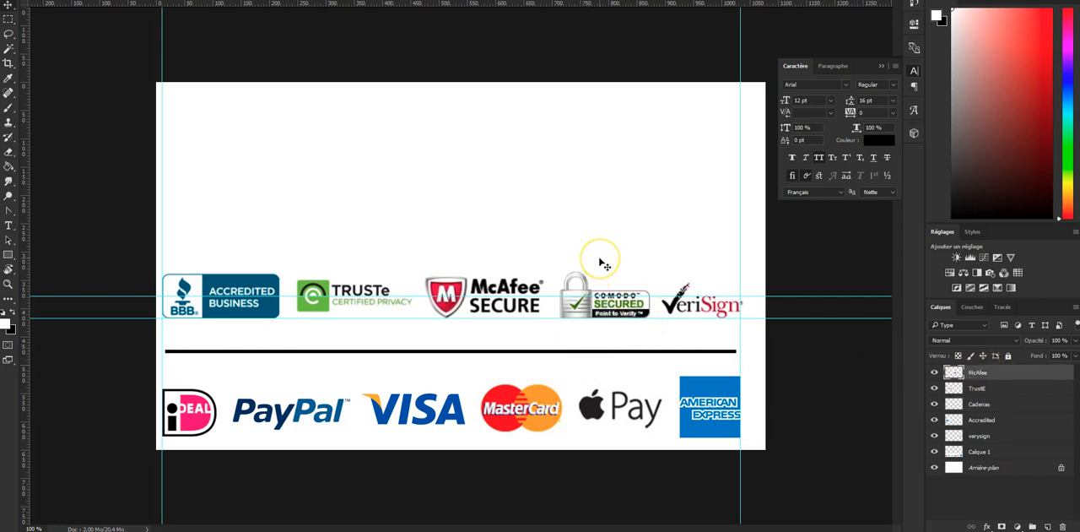
pyautogui.press('Left')
# - Remove both horizontal guides from the canvas
pyautogui.click(8, 19)
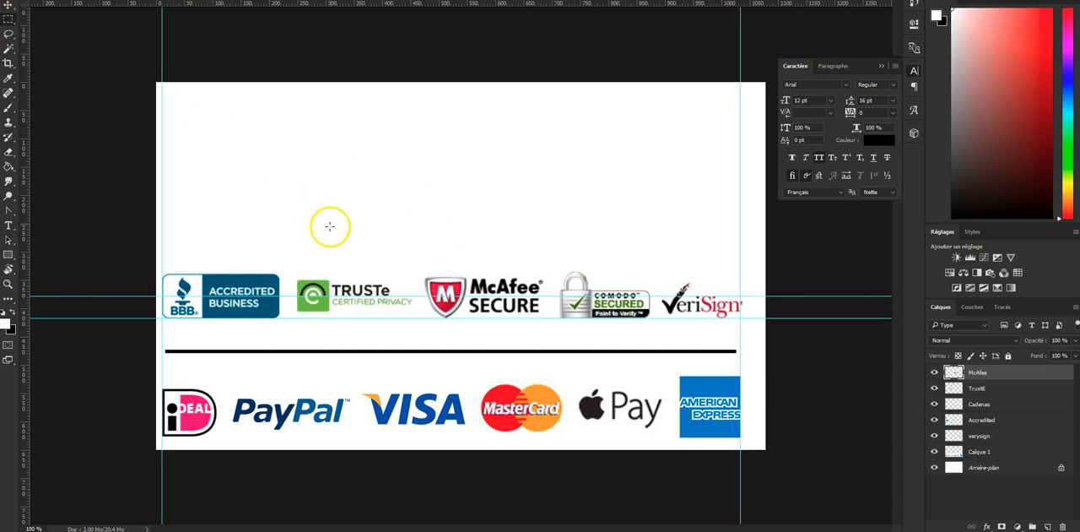
pyautogui.press('v')
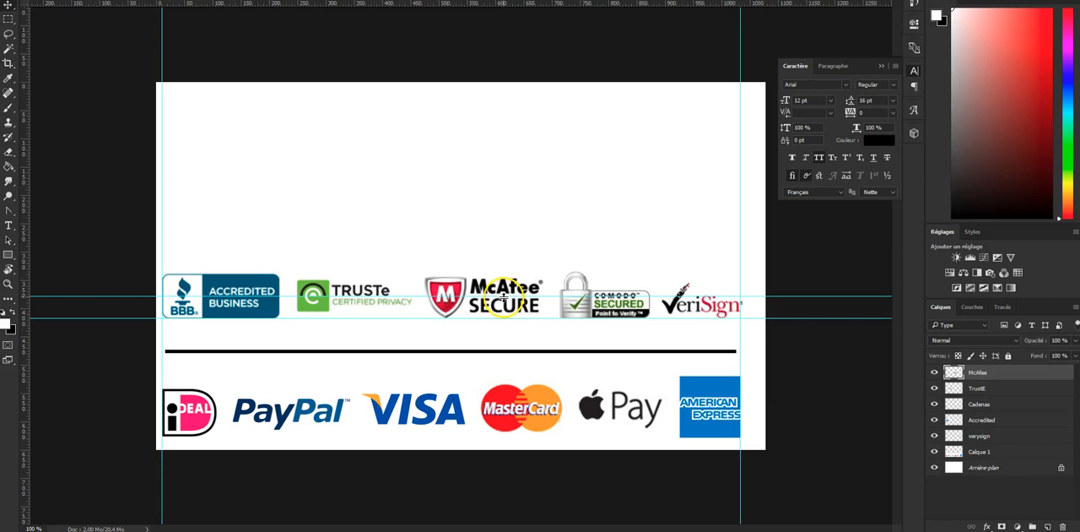
pyautogui.moveTo(504, 297); pyautogui.dragTo(495, 7)
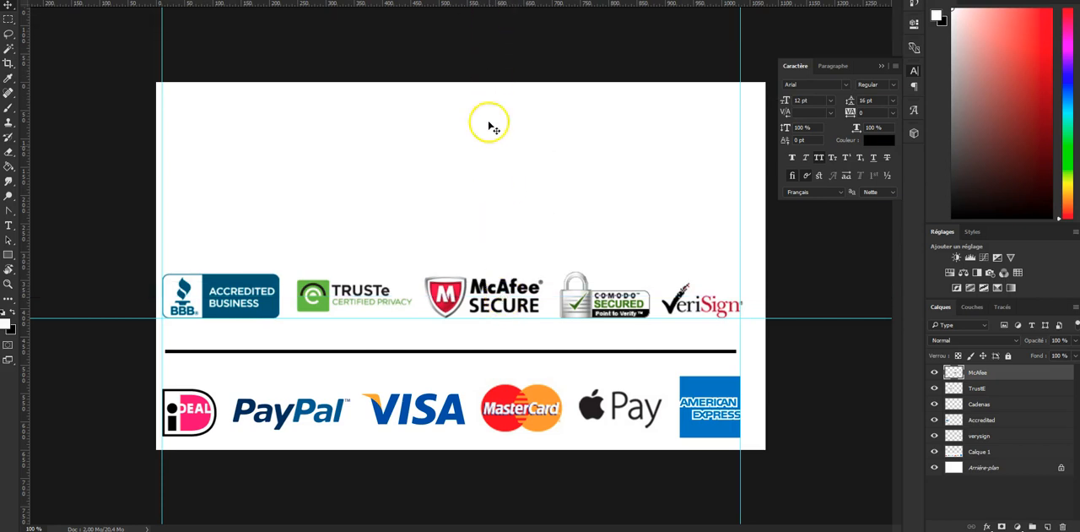
pyautogui.moveTo(496, 325); pyautogui.dragTo(502, 6)
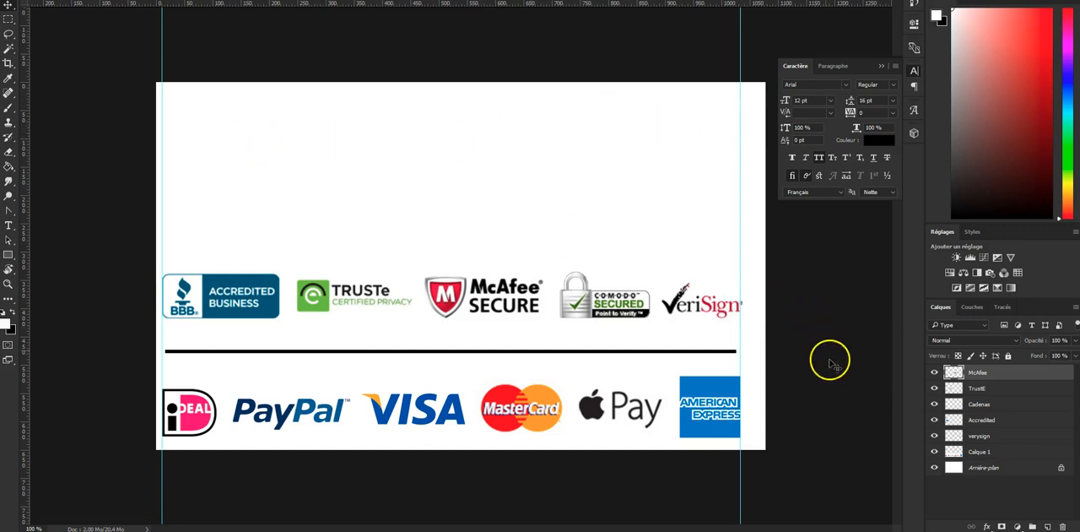
# - Select the five layers from McAfee to verysign and move their logos down together, close to the black line
pyautogui.click(995, 454)
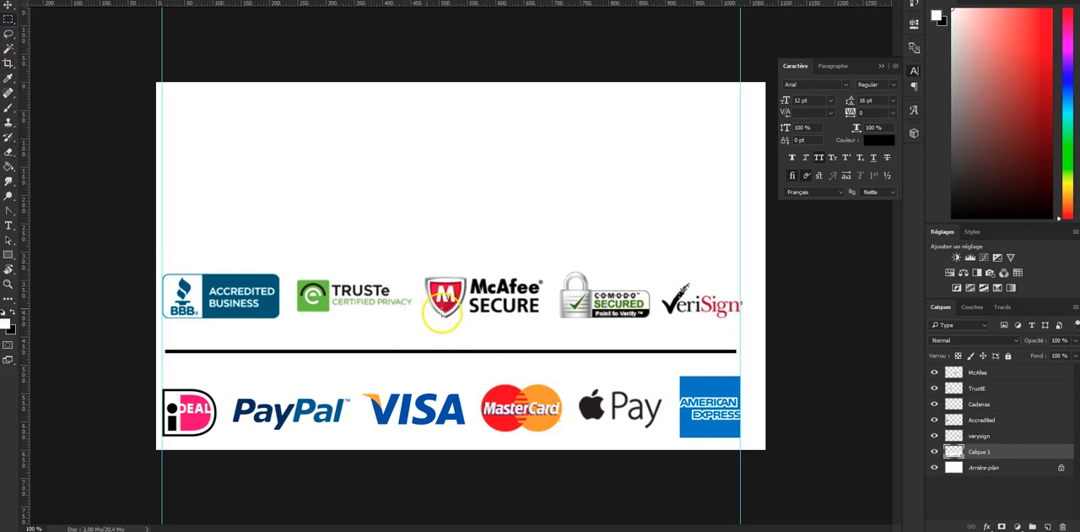
pyautogui.click(1006, 437)
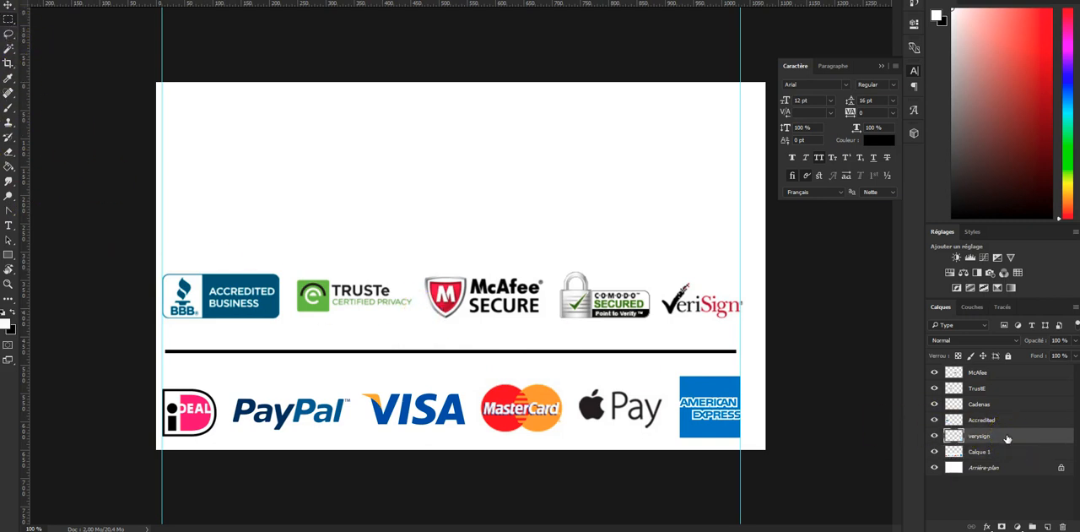
pyautogui.keyDown('shift'); pyautogui.click(997, 376); pyautogui.keyUp('shift')
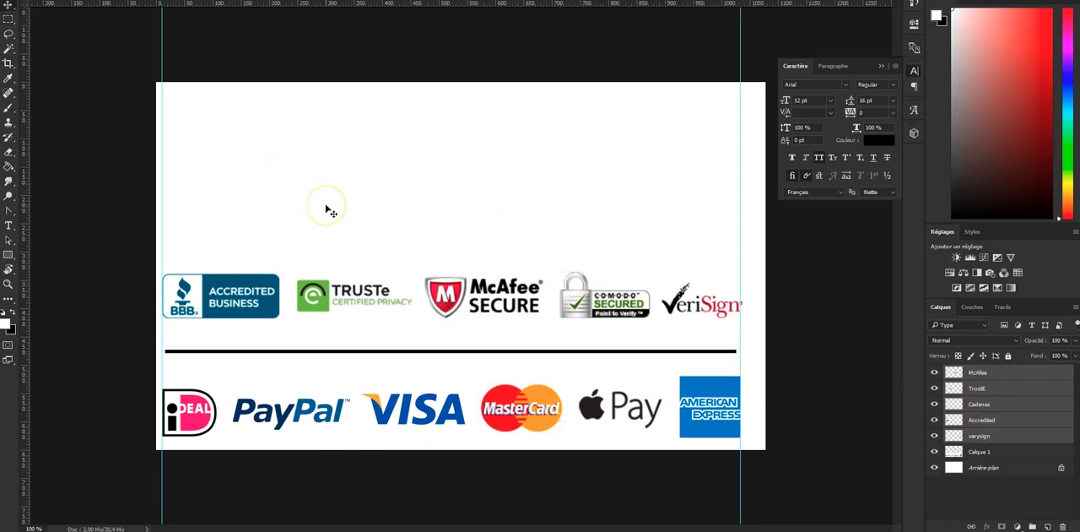
pyautogui.hotkey('shift', 'Down')
pyautogui.hotkey('shift', 'Down')
pyautogui.hotkey('shift', 'Down')
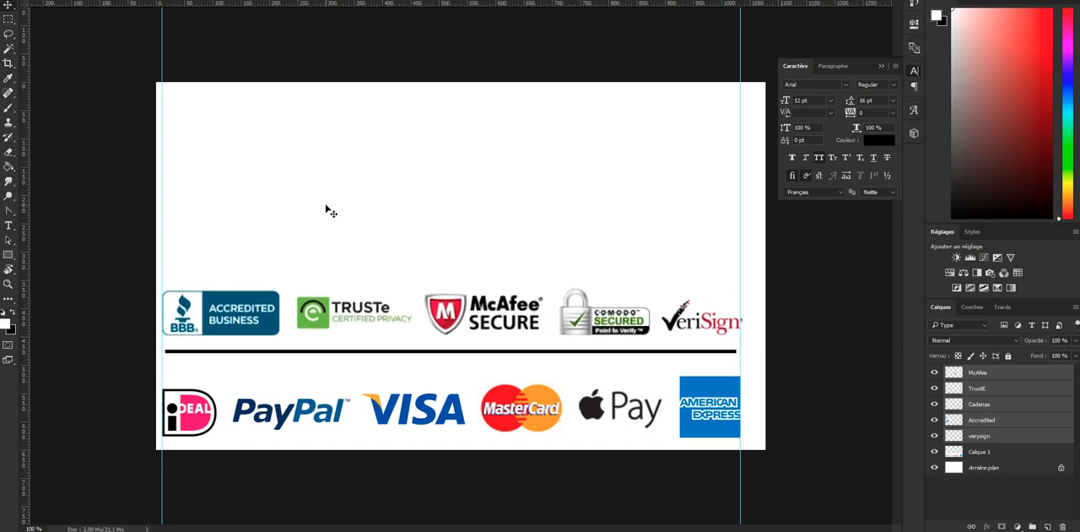
pyautogui.hotkey('shift', 'Down')
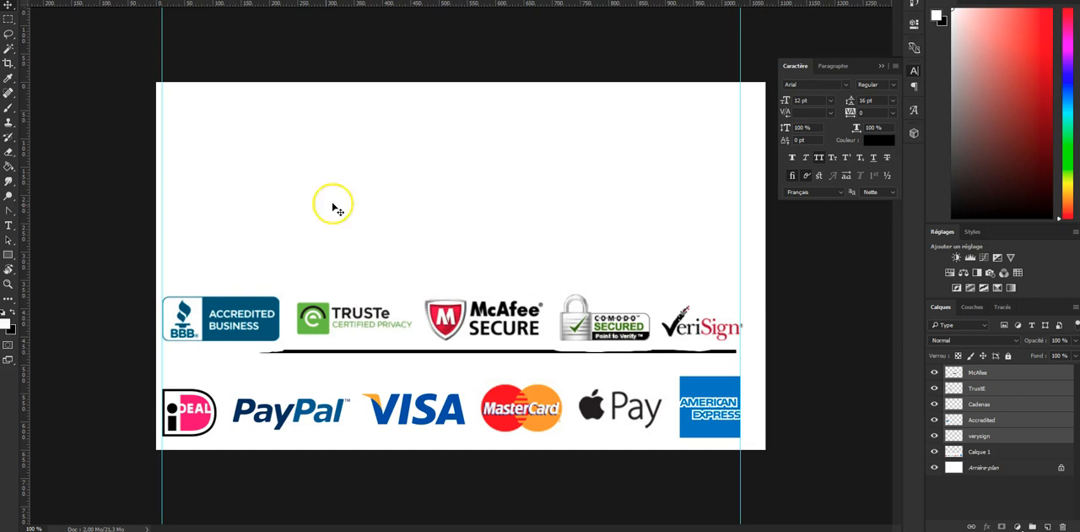
# - Select the black line on the Calque 1 layer and move it down to sit midway between the security and payment logos
pyautogui.click(996, 451)
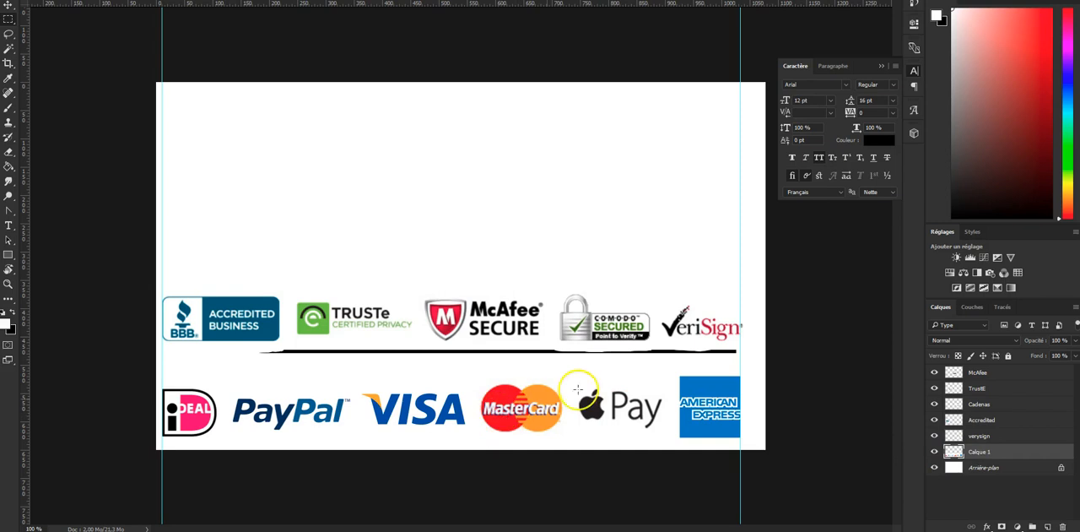
pyautogui.moveTo(639, 348); pyautogui.dragTo(160, 363)
pyautogui.press('v')
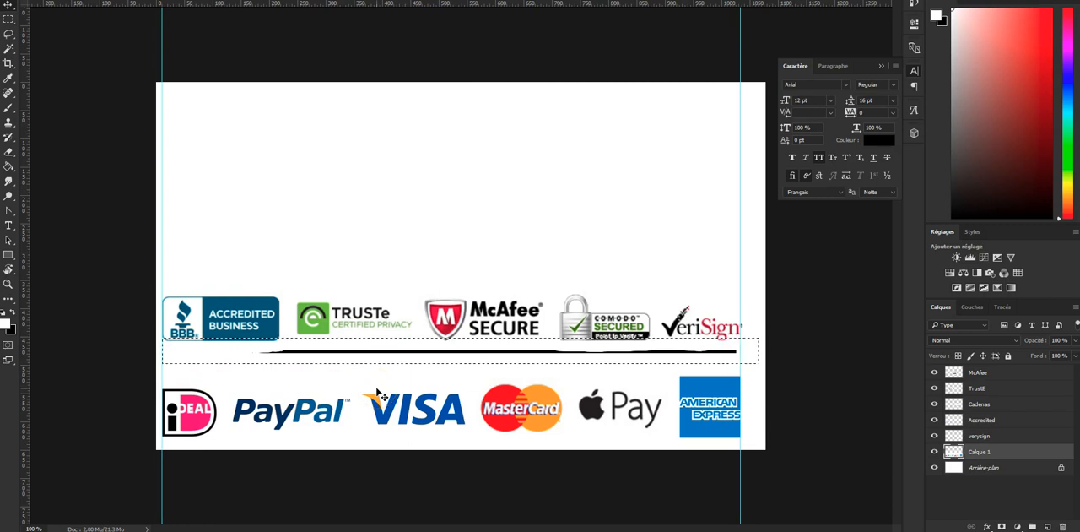
pyautogui.hotkey('shift', 'Down')
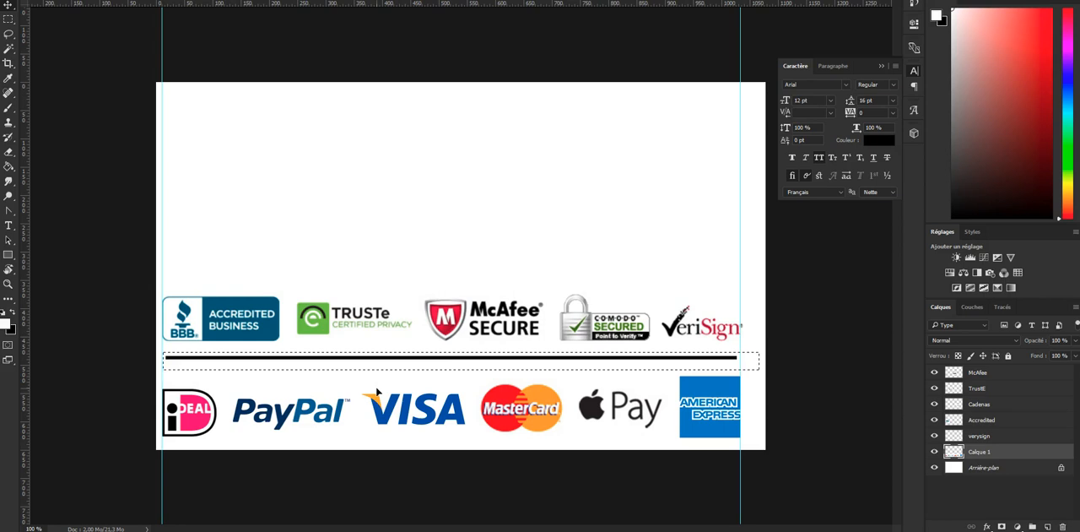
pyautogui.press('Down')
pyautogui.press('Down')
pyautogui.press('Down')
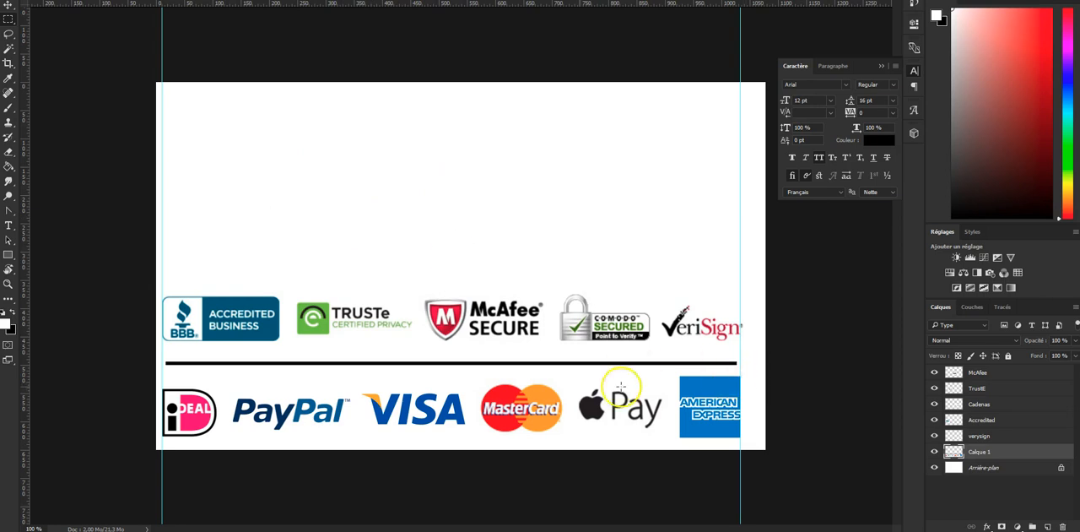
# - Duplicate the black line within Calque 1, place the copy near the upper edge of the canvas, and clear the selection
pyautogui.moveTo(159, 359); pyautogui.dragTo(268, 375)
pyautogui.moveTo(764, 365); pyautogui.dragTo(770, 371)
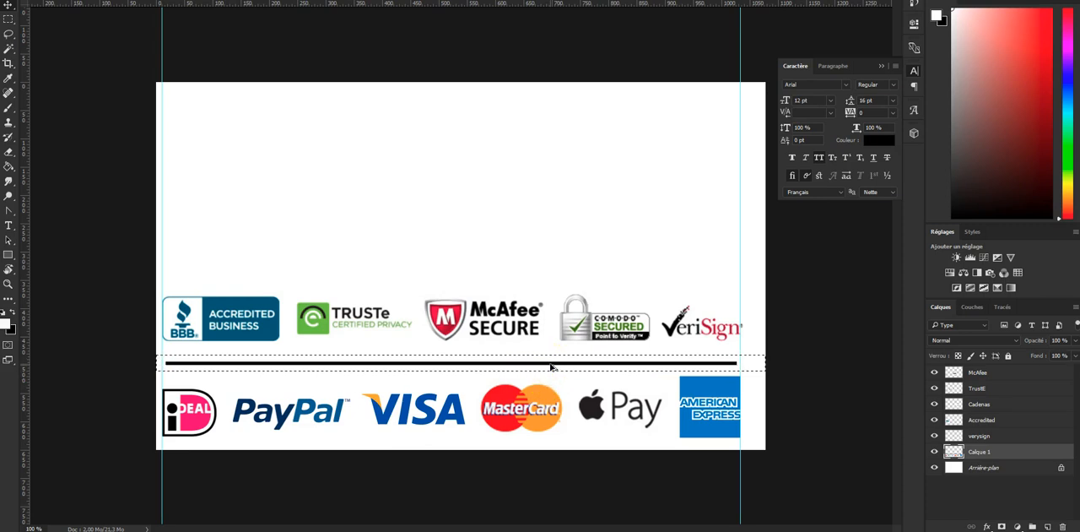
pyautogui.moveTo(551, 366); pyautogui.dragTo(548, 128)
pyautogui.press('m')
pyautogui.click(518, 163)
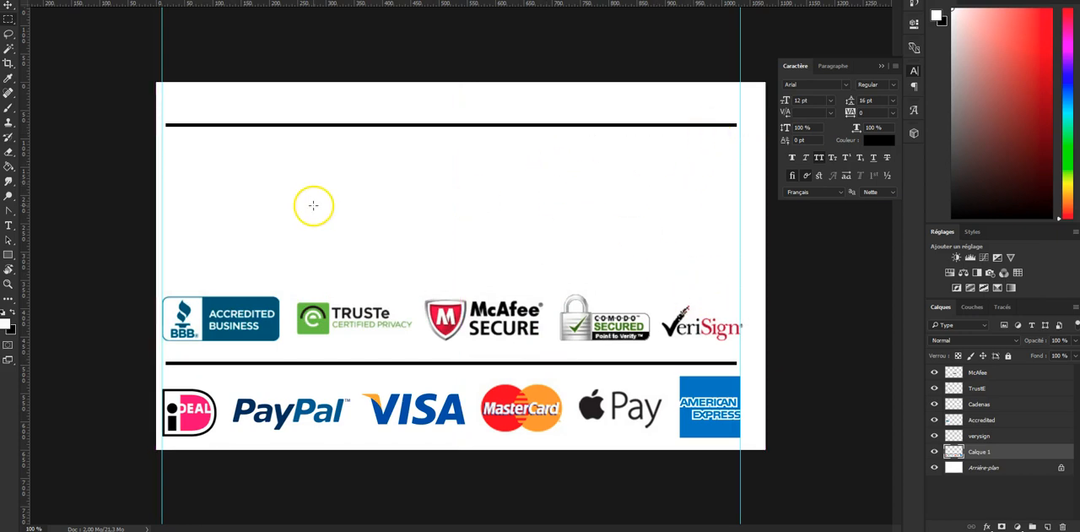
# - Add the title text "NOS GARANTIES ET ENGAGEMENTS" above the upper black line
pyautogui.click(8, 226)
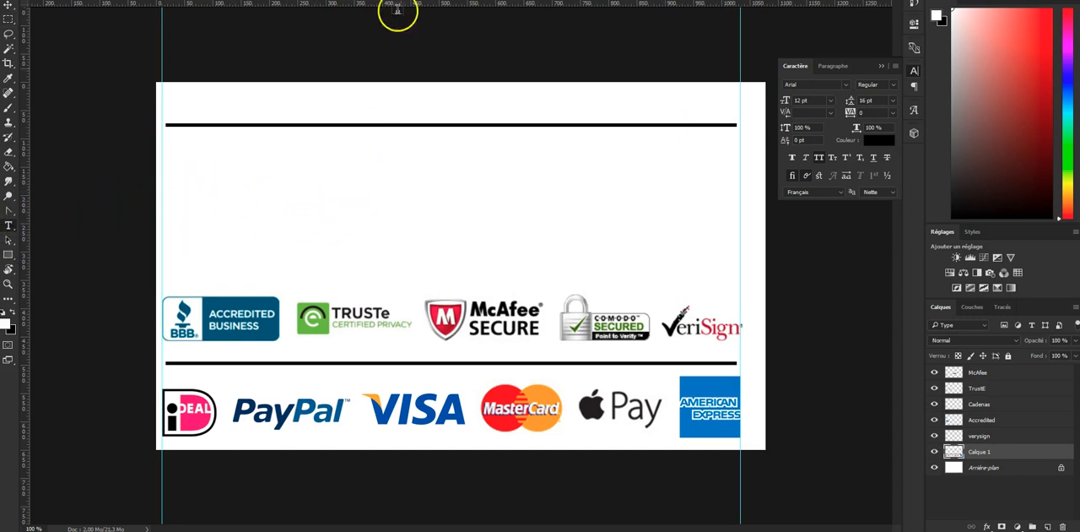
pyautogui.click(345, 106)
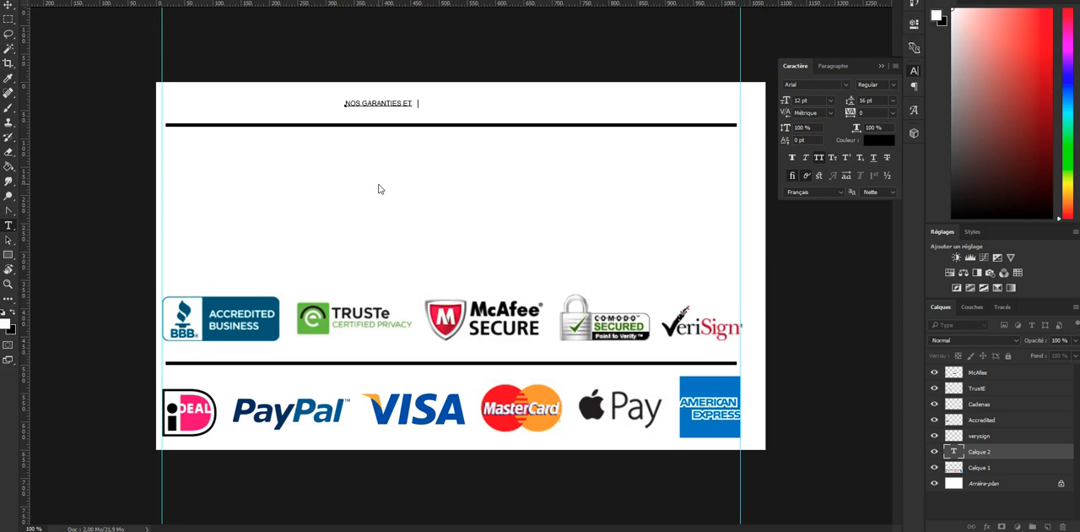
pyautogui.hotkey('ctrl', 'Return')
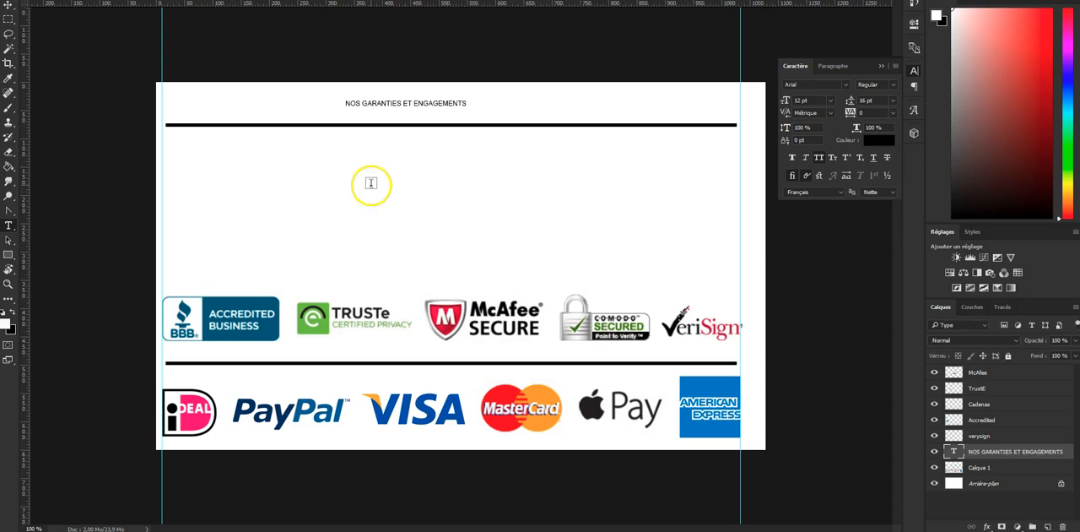
pyautogui.click(398, 104)
pyautogui.click(407, 171)
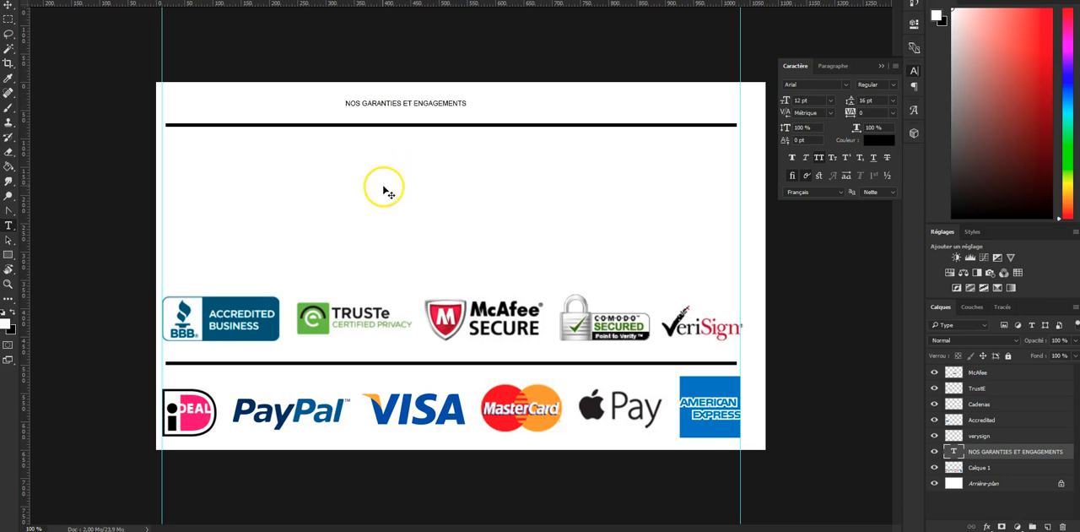
# - Centre the title horizontally above the upper line and scale it proportionally to about 38.7 pt
pyautogui.hotkey('ctrl', 't')
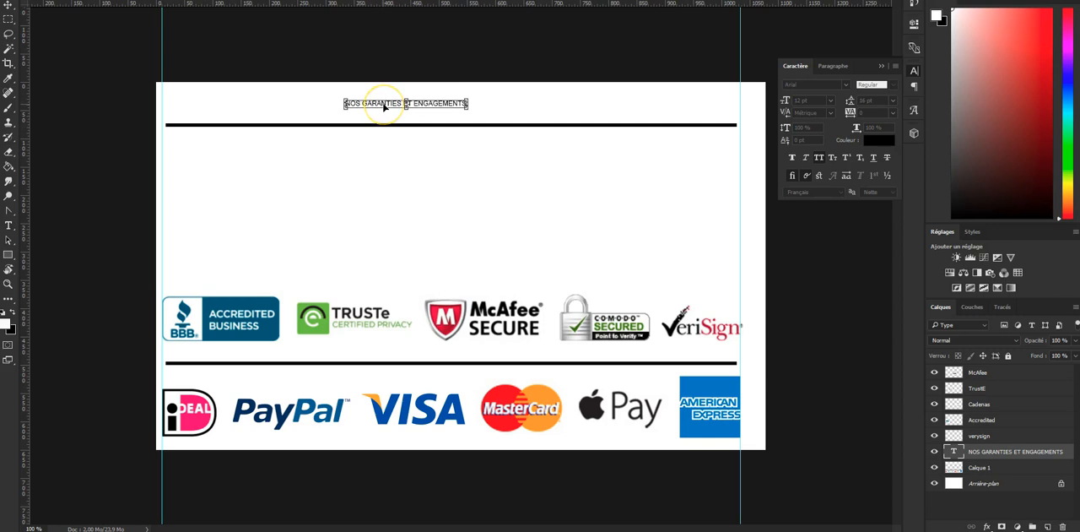
pyautogui.moveTo(384, 106); pyautogui.dragTo(378, 143)
pyautogui.press('Return')
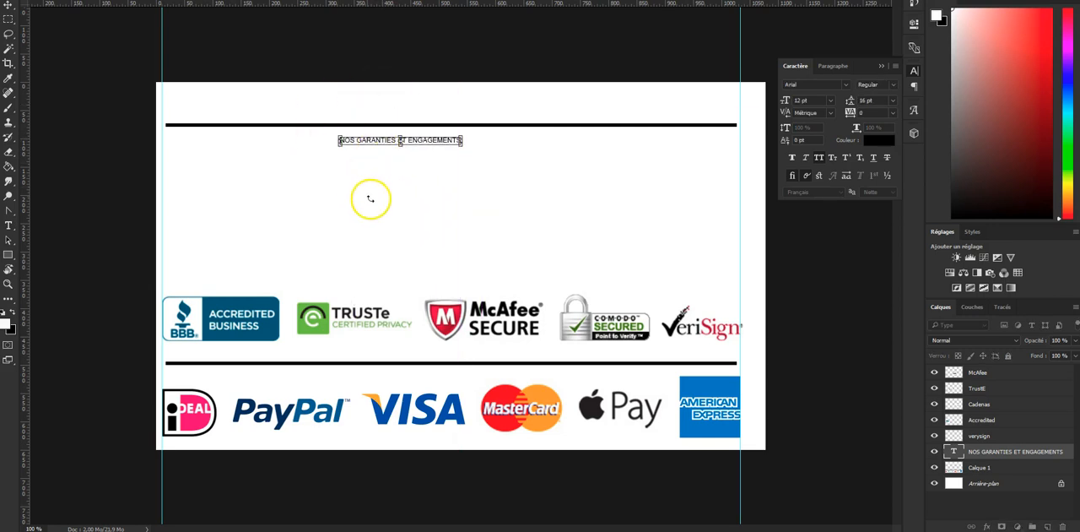
pyautogui.hotkey('ctrl', 'z')
pyautogui.moveTo(385, 106); pyautogui.dragTo(438, 104)
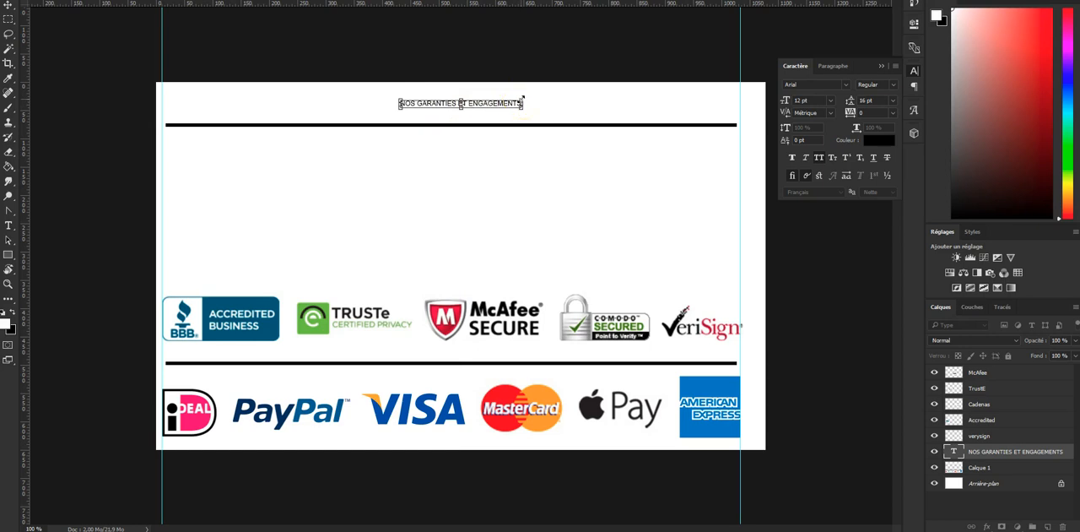
pyautogui.moveTo(523, 97); pyautogui.dragTo(643, 60)
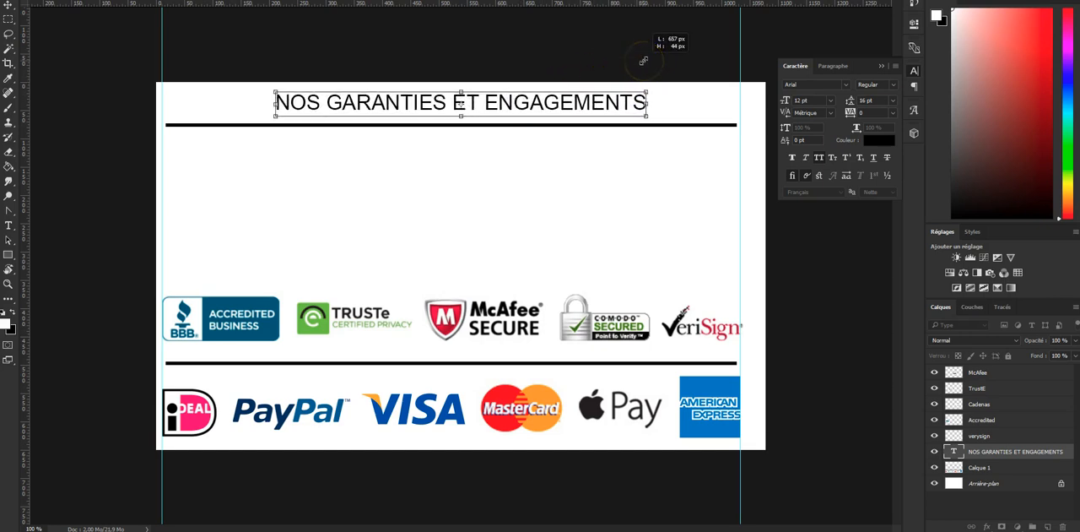
pyautogui.hotkey('ctrl', 'z')
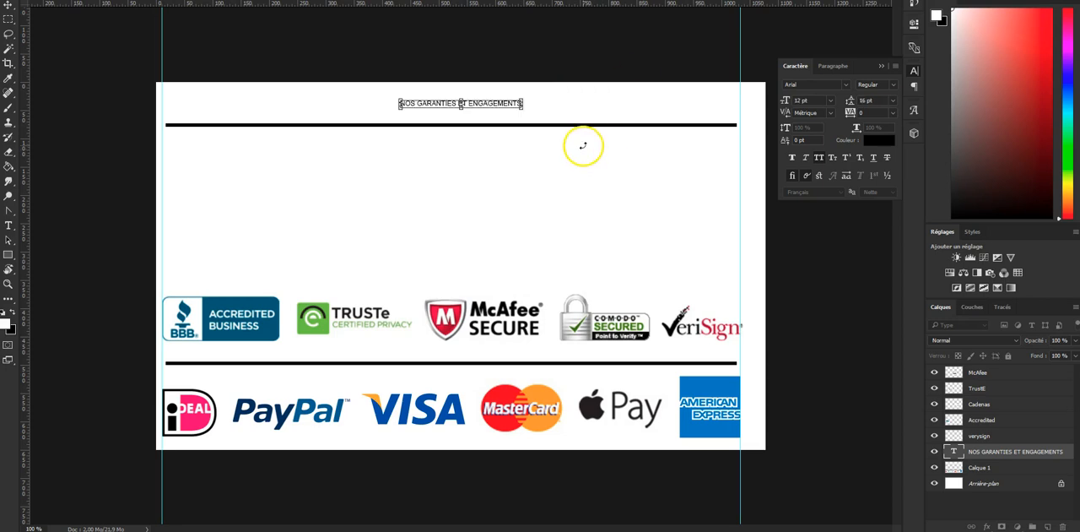
pyautogui.moveTo(523, 108); pyautogui.dragTo(651, 198)
pyautogui.press('Return')
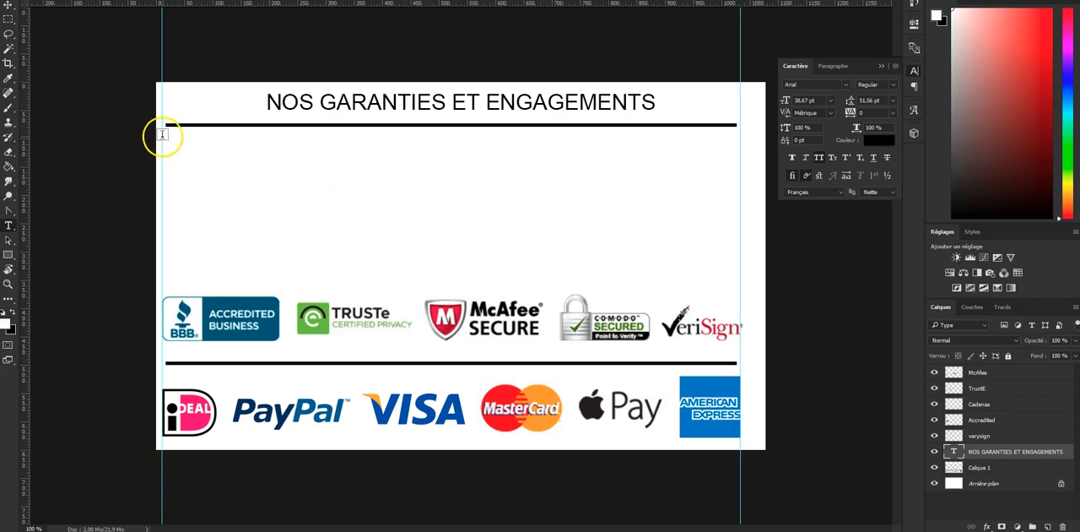
# - Draw a paragraph text box between the guides, from the upper line to the security logos, enter a line of filler text and cut it
pyautogui.moveTo(163, 134); pyautogui.dragTo(736, 281)
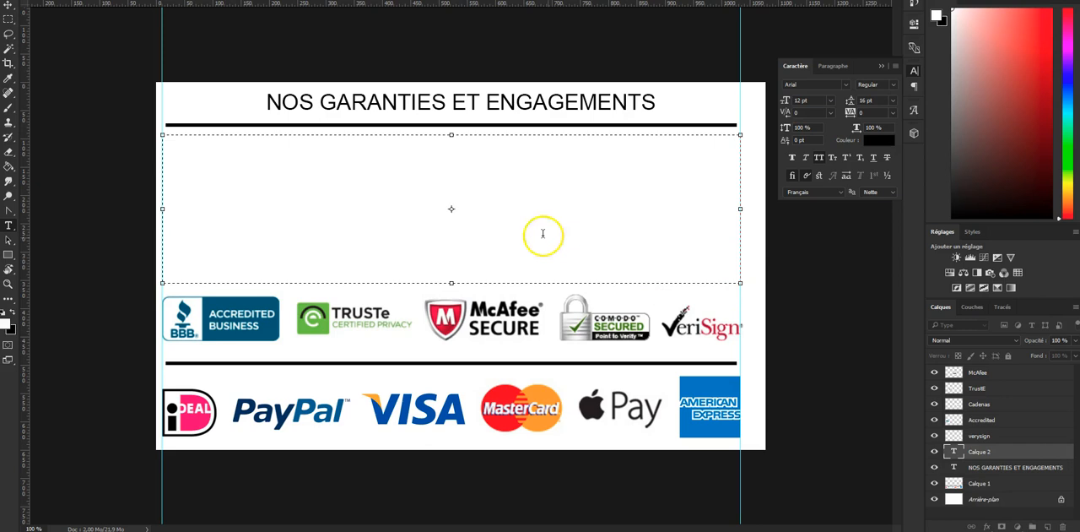
pyautogui.write('AZIERJ AZIEKJ AZEIKJAEAKLJ EAIKJ EAIZERJ')
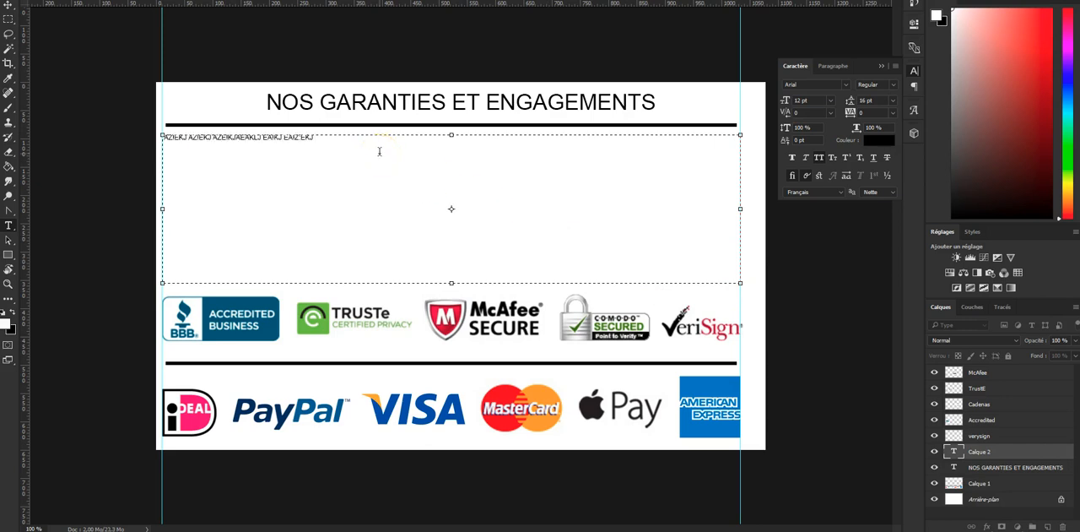
pyautogui.hotkey('ctrl', 'a')
pyautogui.press('BackSpace')
# - Paste the filler text repeatedly to fill the box with four paragraphs separated by blank lines, and commit the text
pyautogui.hotkey('ctrl', 'v')
pyautogui.hotkey('ctrl', 'v')
pyautogui.hotkey('ctrl', 'v')
pyautogui.hotkey('ctrl', 'v')
pyautogui.hotkey('ctrl', 'v')
pyautogui.hotkey('ctrl', 'v')
pyautogui.hotkey('ctrl', 'v')
pyautogui.write('AZIEKJ AZIEKJ AZEIKJAEAKLJ EAIKJ EAIZ:EKJ')
pyautogui.press('Return')
pyautogui.press('Return')
pyautogui.hotkey('ctrl', 'v')
pyautogui.hotkey('ctrl', 'v')
pyautogui.hotkey('ctrl', 'v')
pyautogui.hotkey('ctrl', 'v')
pyautogui.hotkey('ctrl', 'v')
pyautogui.hotkey('ctrl', 'v')
pyautogui.hotkey('ctrl', 'v')
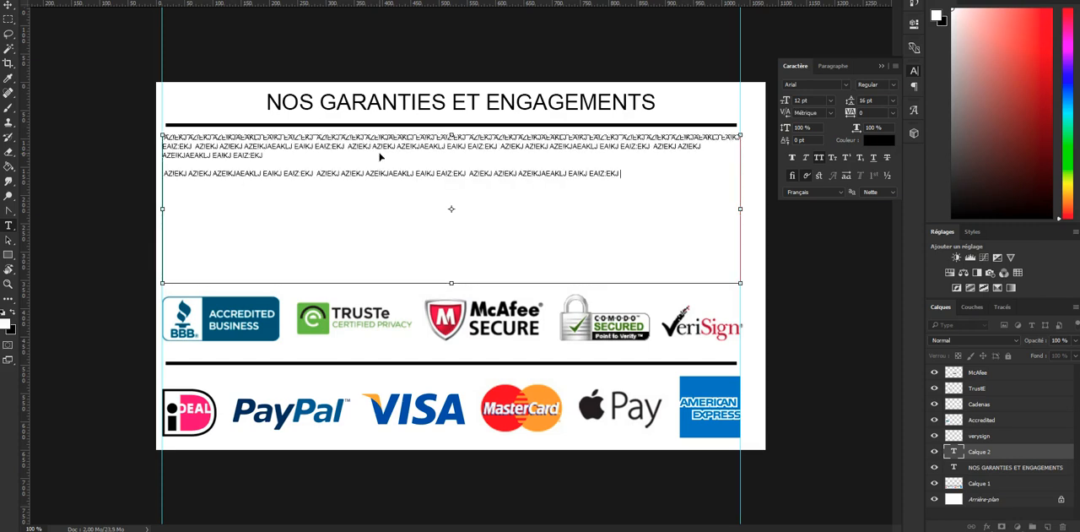
pyautogui.press('Return')
pyautogui.press('Return')
pyautogui.hotkey('ctrl', 'v')
pyautogui.hotkey('ctrl', 'v')
pyautogui.hotkey('ctrl', 'v')
pyautogui.hotkey('ctrl', 'v')
pyautogui.hotkey('ctrl', 'v')
pyautogui.hotkey('ctrl', 'v')
pyautogui.hotkey('ctrl', 'v')
pyautogui.hotkey('ctrl', 'v')
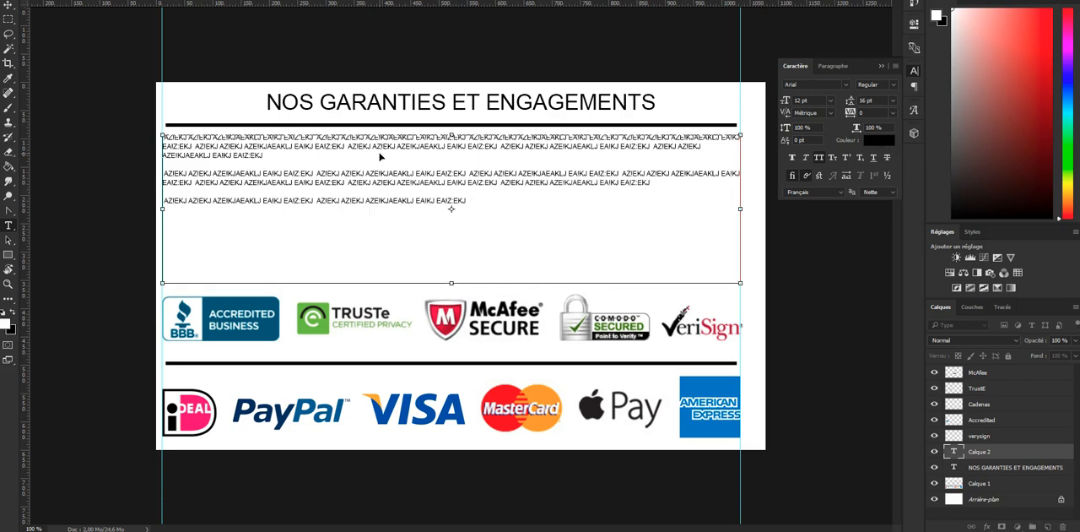
pyautogui.write('AZIEKJ AZIEKJ AZEIKJAEAKLJ EAIKJ EAIZ:EKJ')
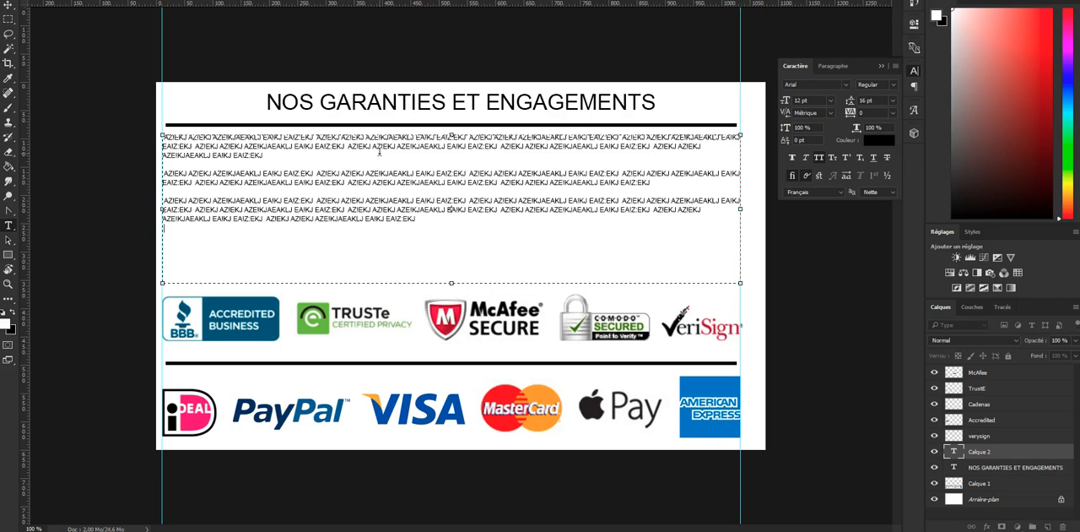
pyautogui.write('AZIEKJ AZIEKJ AZEIKJAEAKLJ EAIKJ EAIZ:EKJ  AZIEKJ AZIEKJ AZEIKJAEAKLJ EAIKJ EAIZ:EKJ  AZIEKJ AZIEKJ AZEIKJAEAKLJ EAIKJ EAIZ:EKJ  AZIEKJ AZIEKJ AZEIKJAEAKLJ EAIKJ EAIZ:EKJ  AZIEKJ AZIEKJ AZEIKJAEAKLJ EAIKJ EAIZ:EKJ  AZIEKJ AZIEKJ AZEIKJAEAKLJ EAIKJ EAIZ:EKJ')
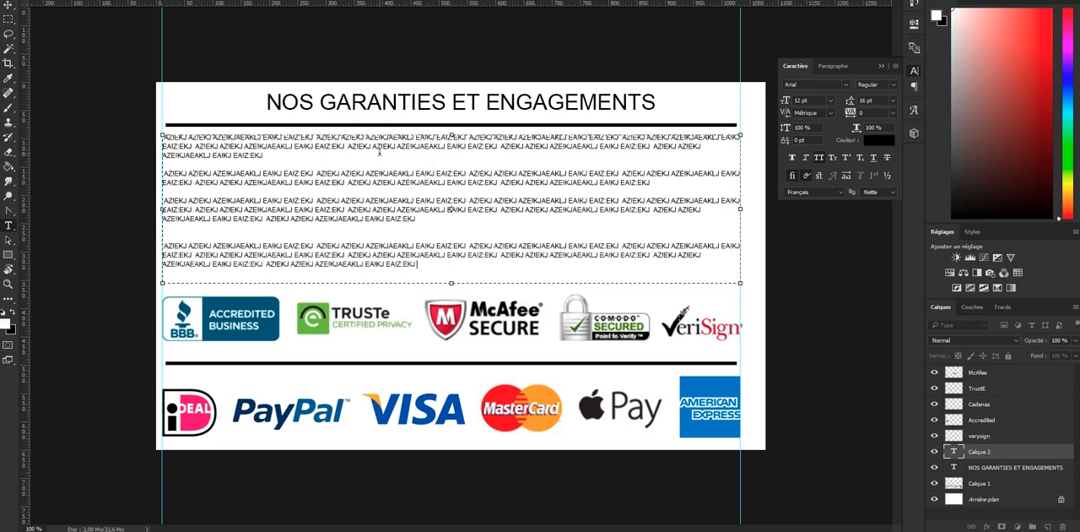
pyautogui.hotkey('ctrl', 'Return')
# - Move the filler paragraphs slightly down, away from the line under the title
pyautogui.click(9, 7)
pyautogui.moveTo(426, 161); pyautogui.dragTo(426, 168)
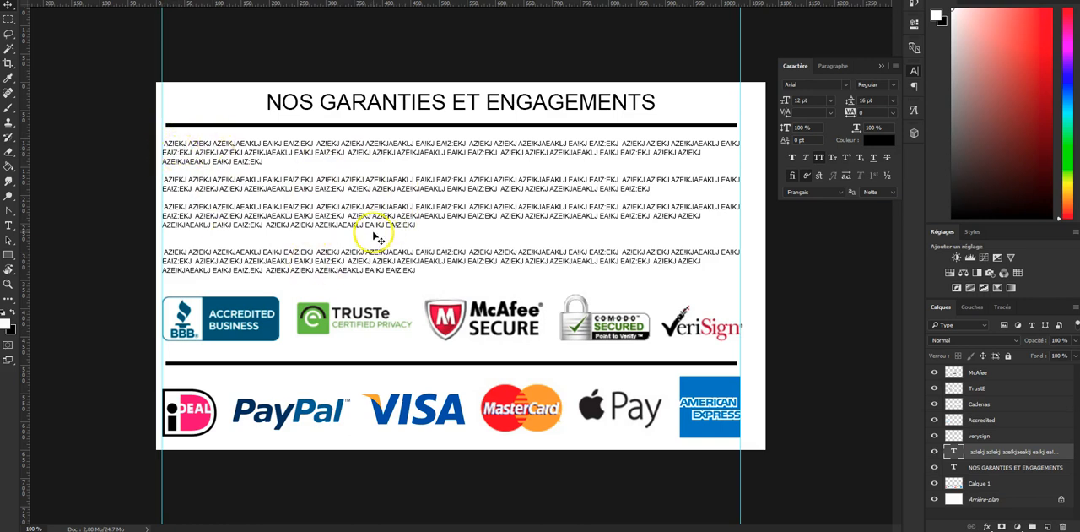
pyautogui.click(329, 179)
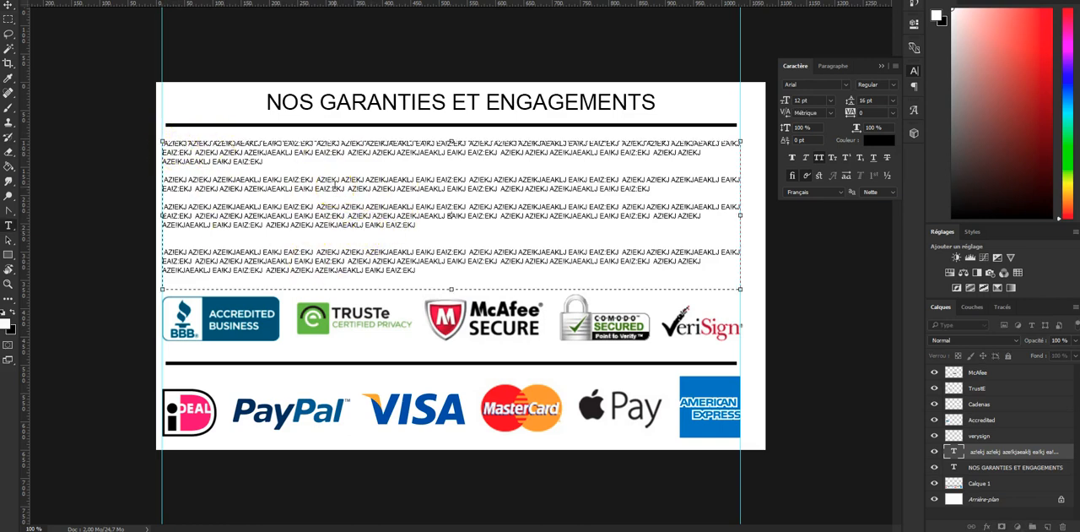
pyautogui.press('Escape')
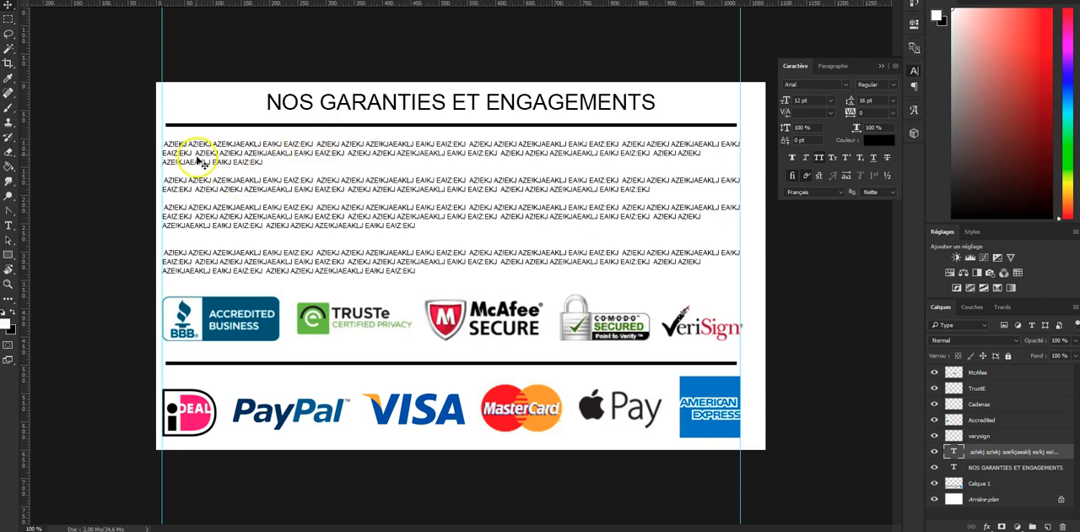
# - Remove the leading spaces at the start of the filler paragraphs so they align with the margin guide
pyautogui.press('t')
pyautogui.click(163, 142)
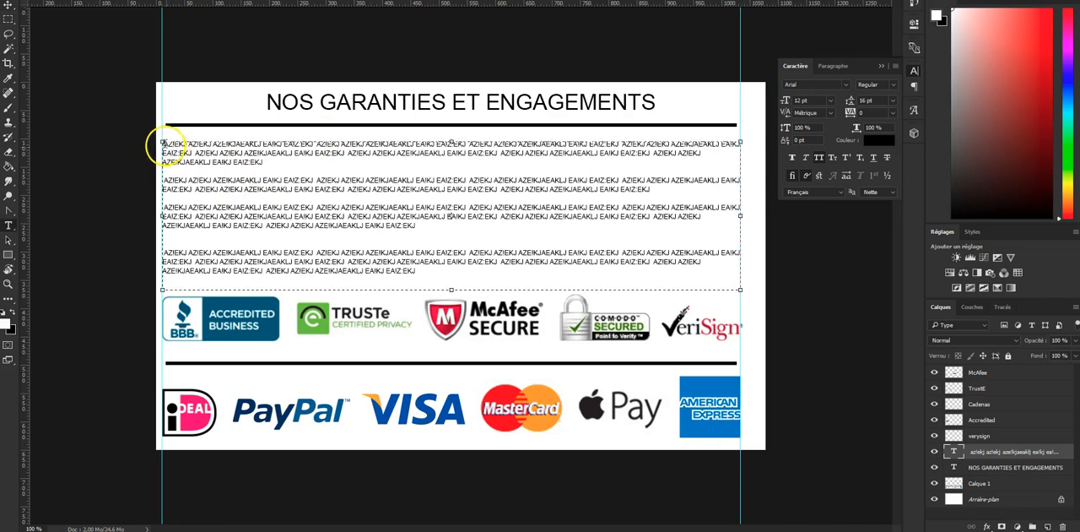
pyautogui.click(190, 180)
pyautogui.press('Home')
pyautogui.press('Delete')
pyautogui.press('BackSpace')
pyautogui.press('Down')
pyautogui.press('Right')
pyautogui.press('BackSpace')
pyautogui.hotkey('ctrl', 'Return')
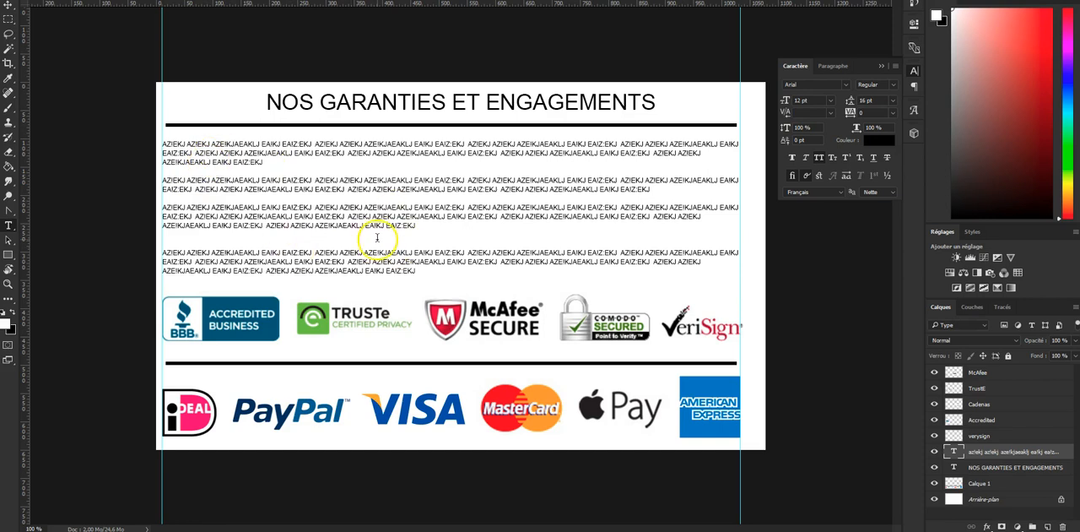
# - Turn off All Caps for the entire filler text block and commit the change
pyautogui.click(388, 190)
pyautogui.hotkey('ctrl', 'a')
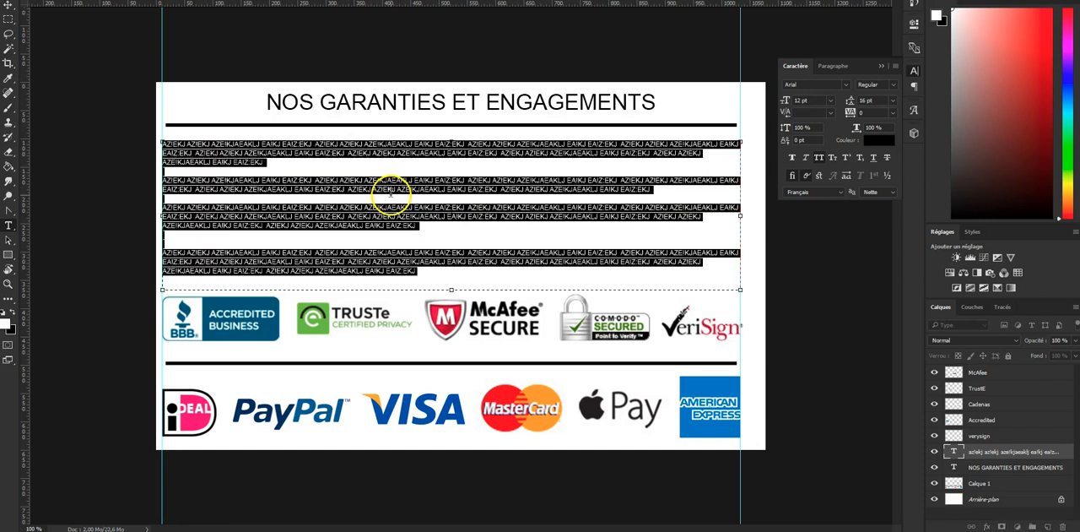
pyautogui.click(819, 157)
pyautogui.click(472, 253)
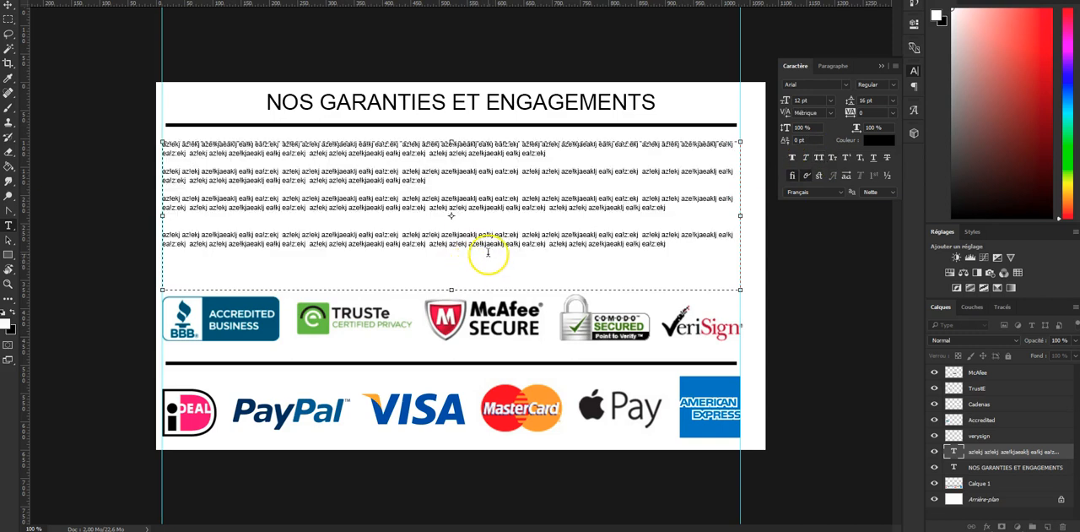
pyautogui.hotkey('ctrl', 'Return')
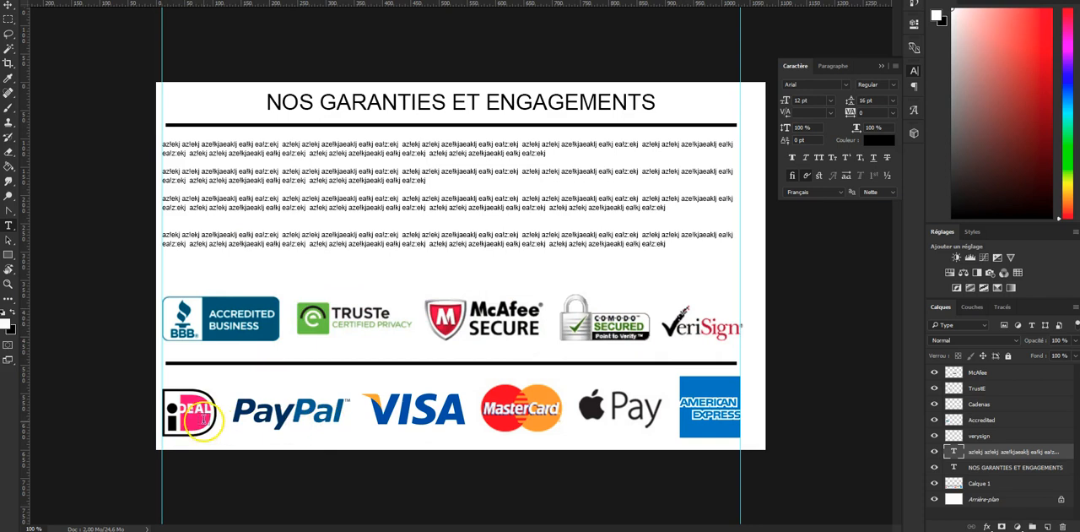
pyautogui.click(6, 37)
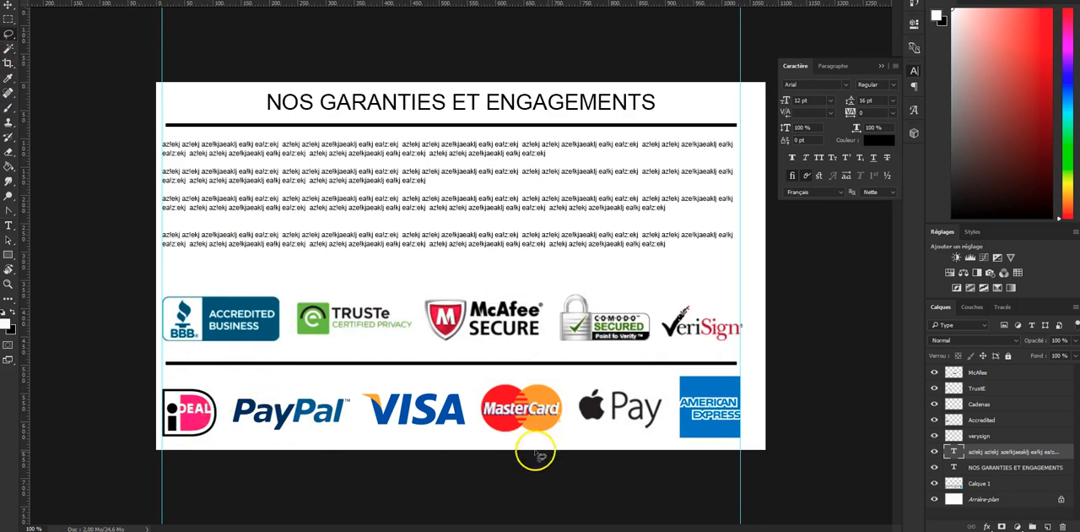
pyautogui.moveTo(665, 426)
pyautogui.mouseDown()
pyautogui.moveTo(617, 377)
pyautogui.moveTo(559, 420)
pyautogui.moveTo(661, 437)
pyautogui.mouseUp()
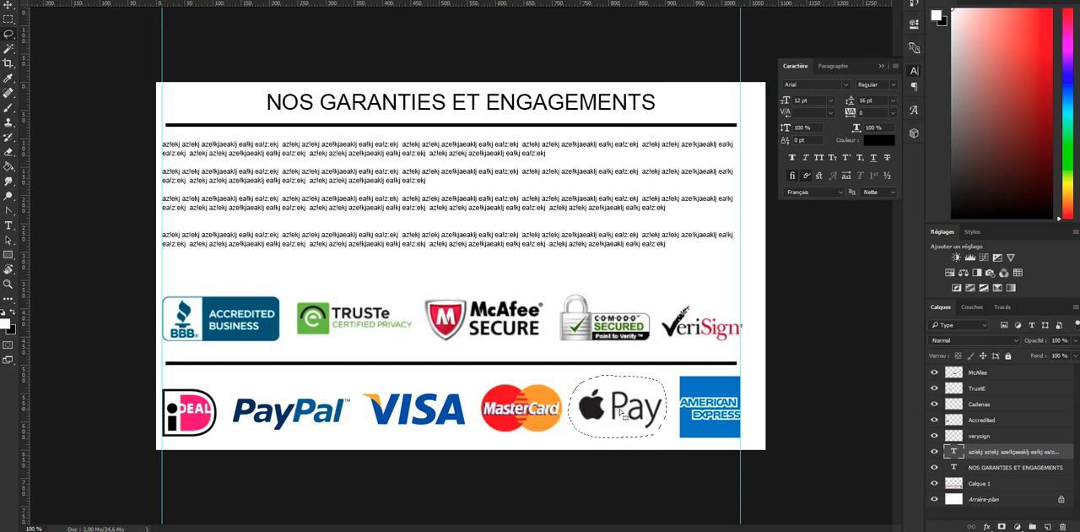
pyautogui.click(193, 408)
# - Close the character settings and inspect the banner in the Save for Web preview at 50% and 100% zoom
pyautogui.click(914, 70)
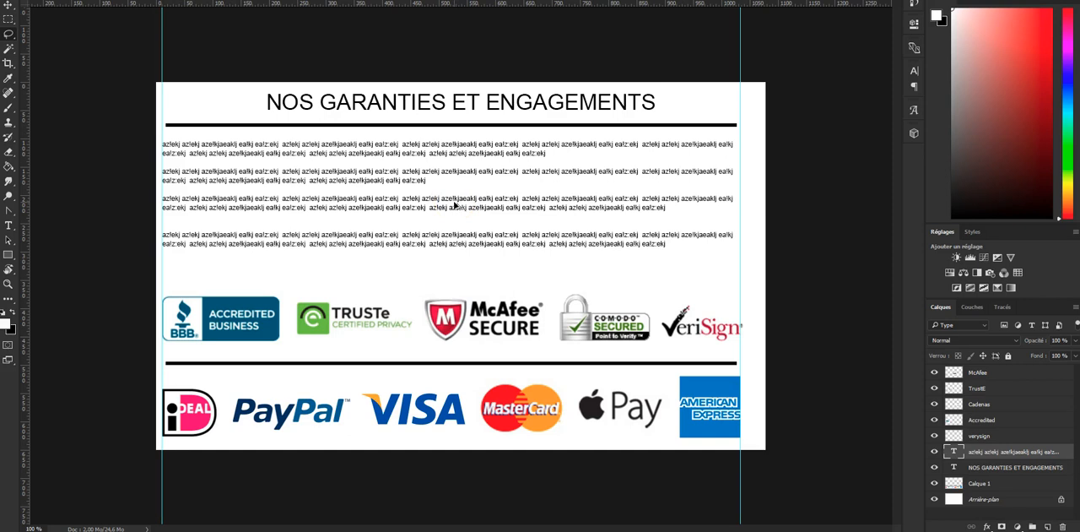
pyautogui.hotkey('ctrl', 'alt', 'shift', 's')
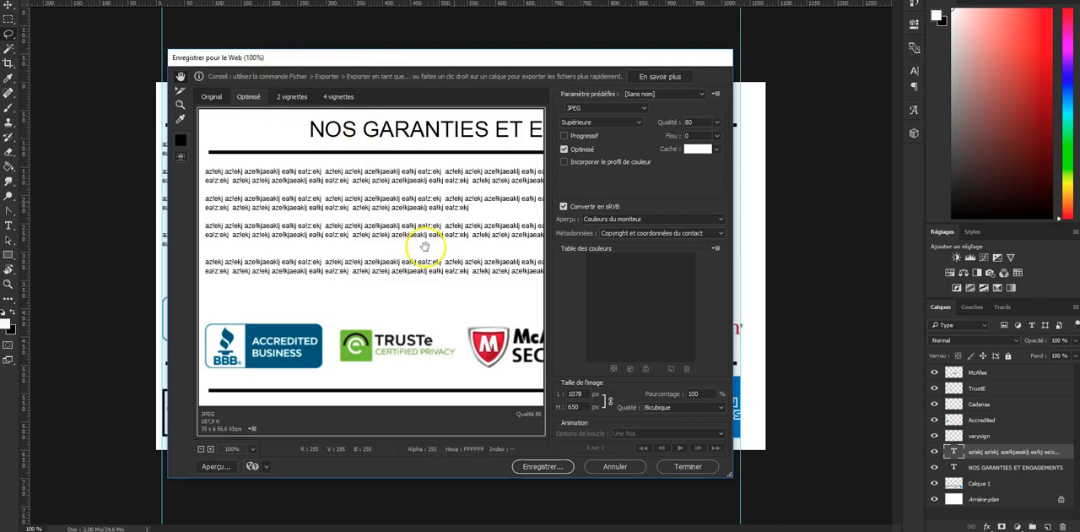
pyautogui.moveTo(453, 239); pyautogui.dragTo(313, 286)
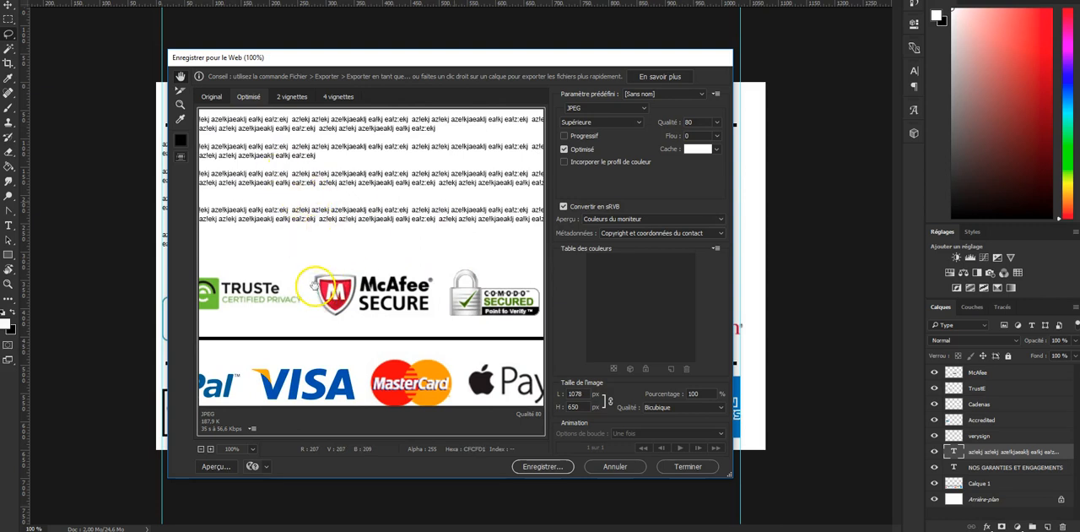
pyautogui.click(200, 449)
pyautogui.click(200, 449)
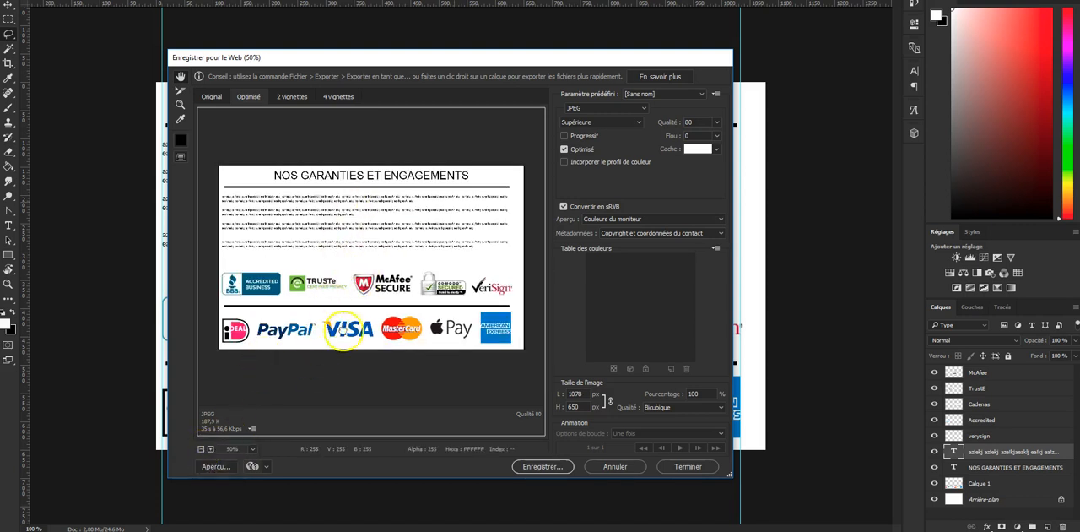
pyautogui.click(211, 448)
pyautogui.click(211, 448)
pyautogui.moveTo(325, 313); pyautogui.dragTo(455, 300)
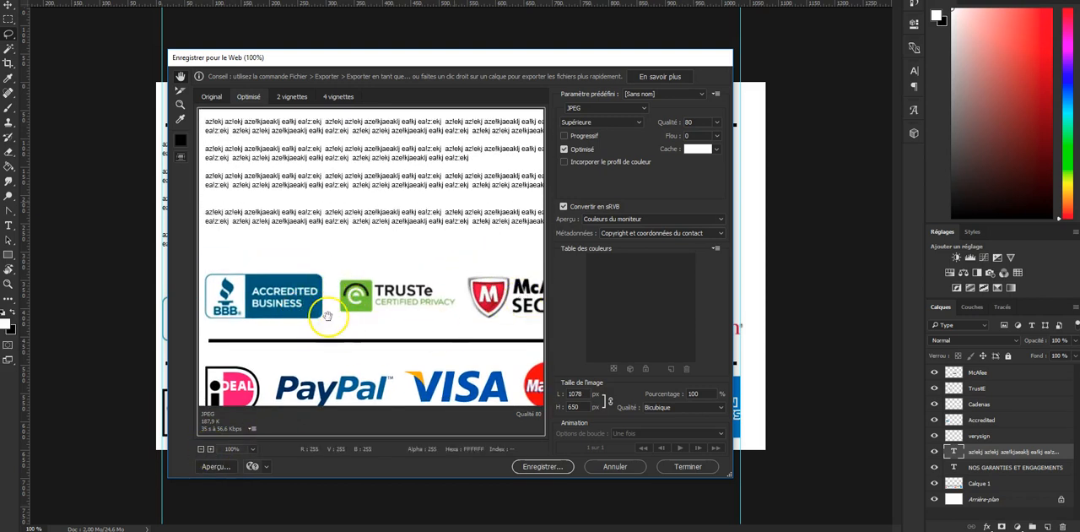
pyautogui.moveTo(330, 320); pyautogui.dragTo(348, 298)
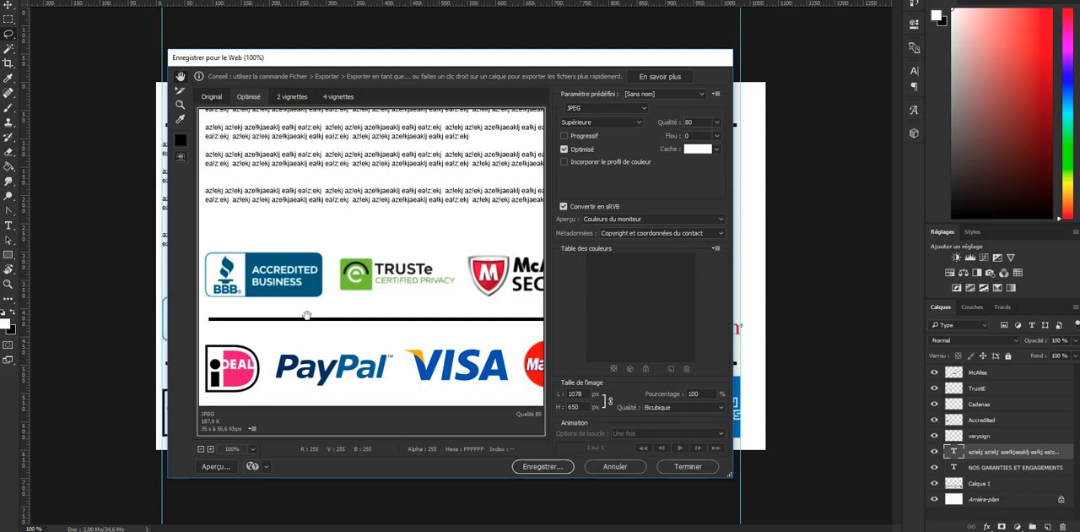
# - Examine the text, security logos and payment logos across the export preview, try a 650 px width, and cancel the export
pyautogui.moveTo(307, 316); pyautogui.dragTo(443, 254)
pyautogui.moveTo(416, 266); pyautogui.dragTo(422, 218)
pyautogui.moveTo(326, 353); pyautogui.dragTo(388, 325)
pyautogui.moveTo(310, 400); pyautogui.dragTo(346, 380)
pyautogui.moveTo(401, 319)
pyautogui.mouseDown()
pyautogui.moveTo(398, 309)
pyautogui.moveTo(416, 310)
pyautogui.mouseUp()
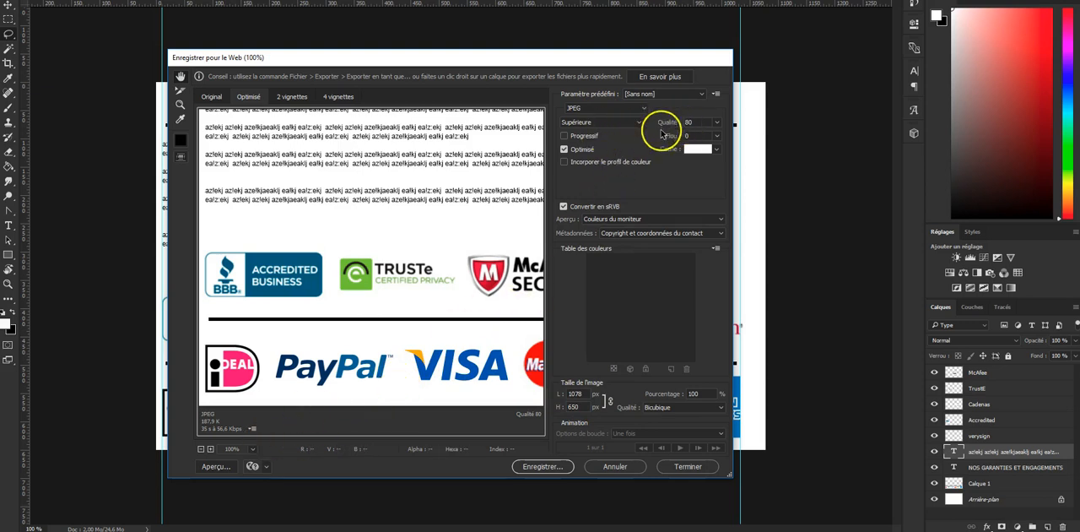
pyautogui.moveTo(412, 272)
pyautogui.mouseDown()
pyautogui.moveTo(400, 335)
pyautogui.moveTo(193, 338)
pyautogui.moveTo(412, 304)
pyautogui.moveTo(415, 271)
pyautogui.mouseUp()
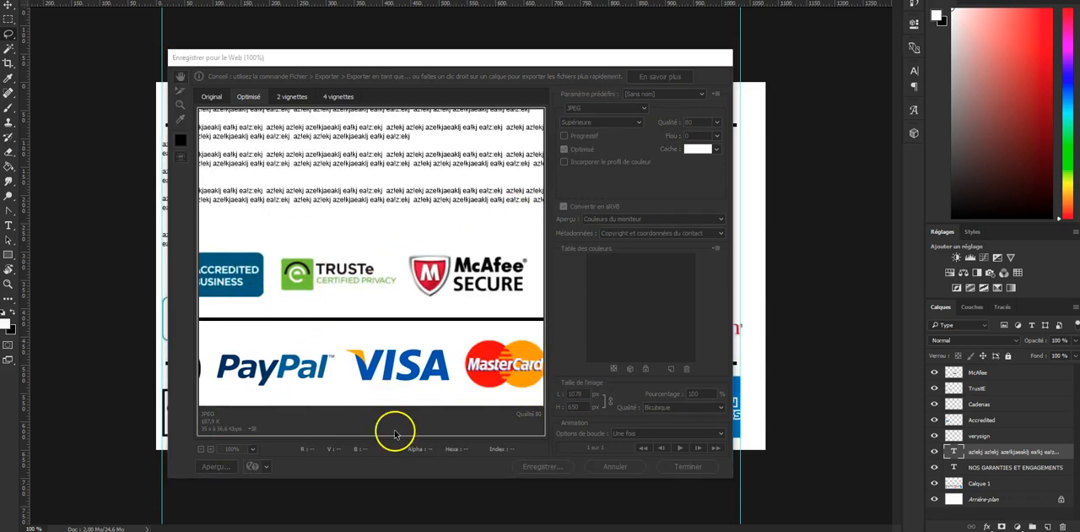
pyautogui.click(379, 63)
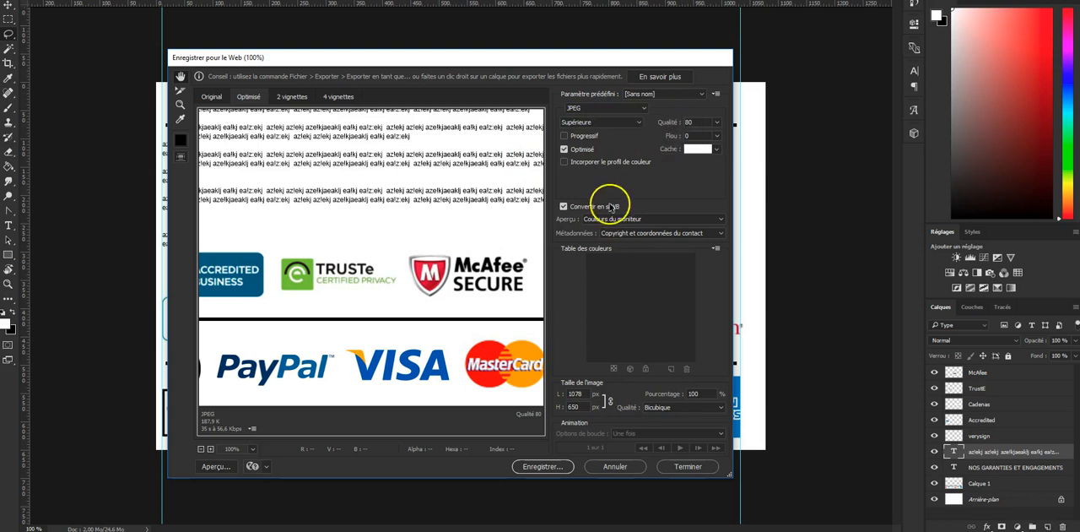
pyautogui.moveTo(375, 311); pyautogui.dragTo(217, 188)
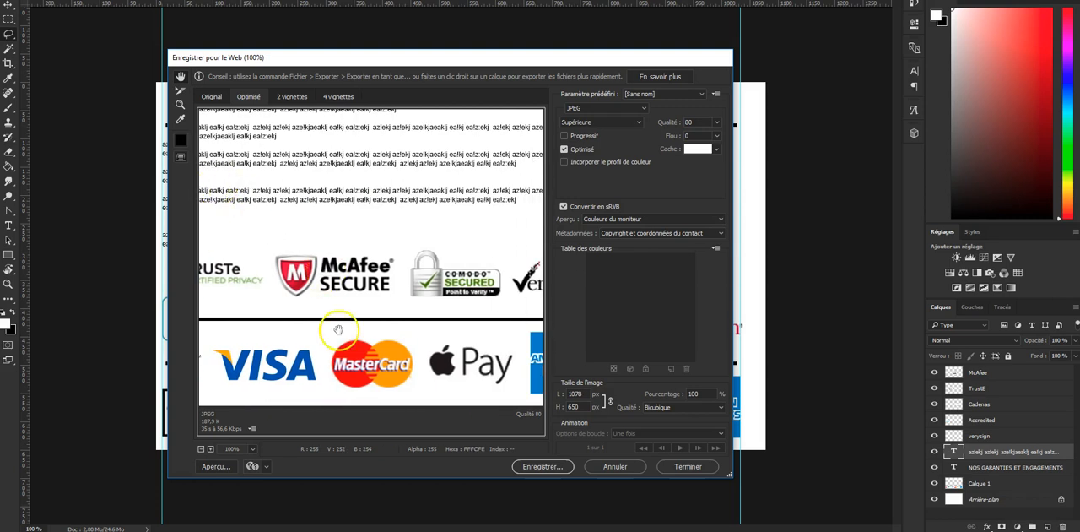
pyautogui.moveTo(439, 241); pyautogui.dragTo(622, 291)
pyautogui.moveTo(501, 237); pyautogui.dragTo(508, 220)
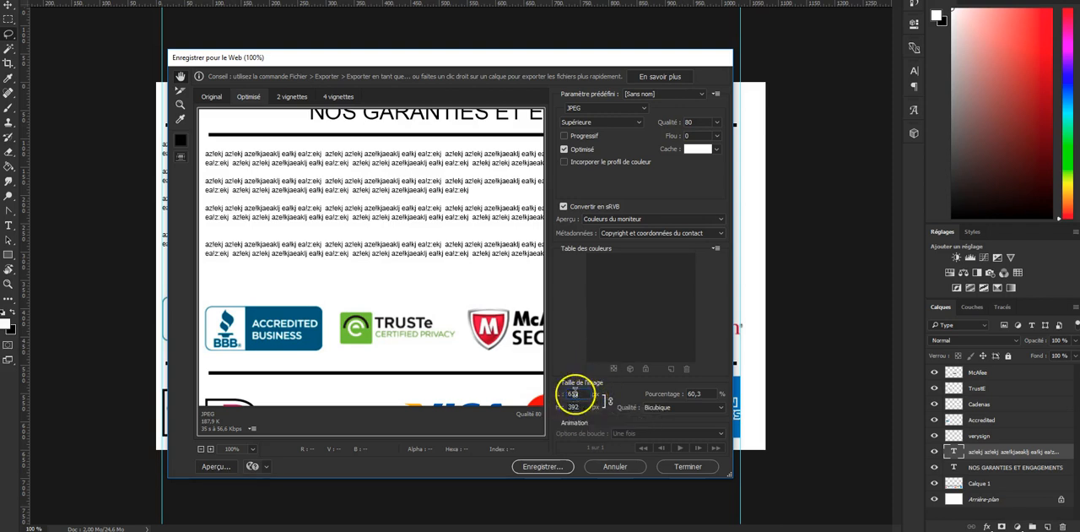
pyautogui.click(614, 469)
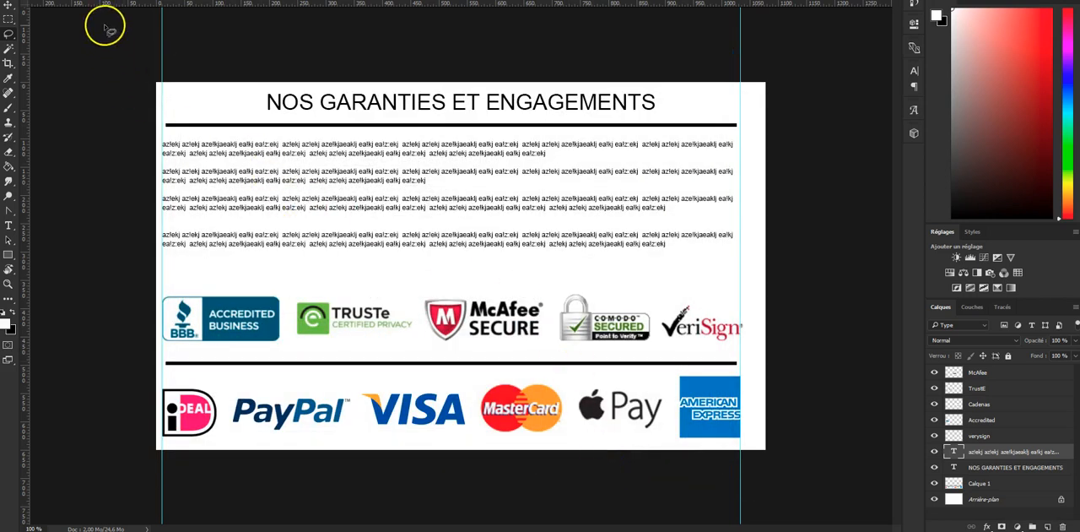
# - Try cropping the canvas to a width of 1000 pixels anchored at its right edge, and undo the crop
pyautogui.click(10, 20)
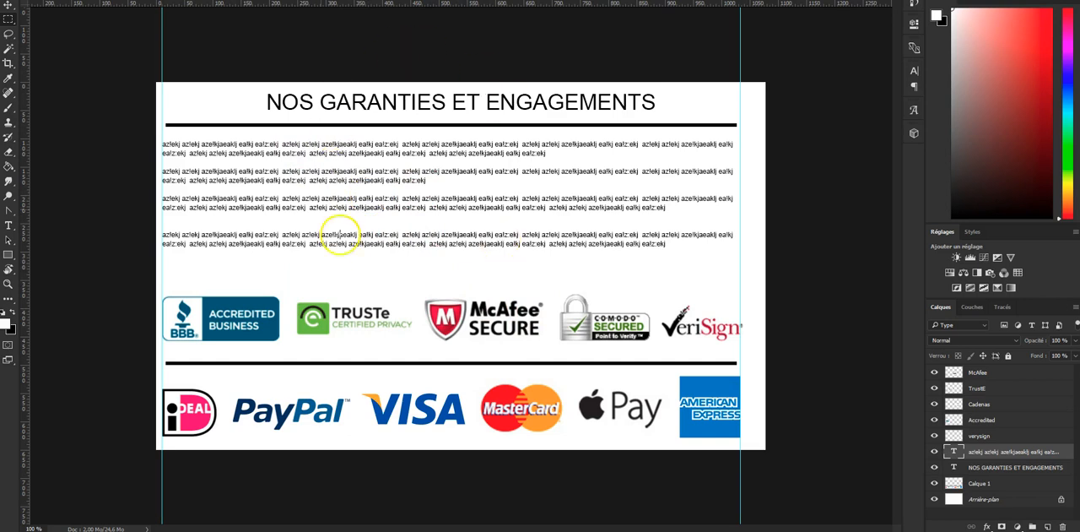
pyautogui.click(86, 0)
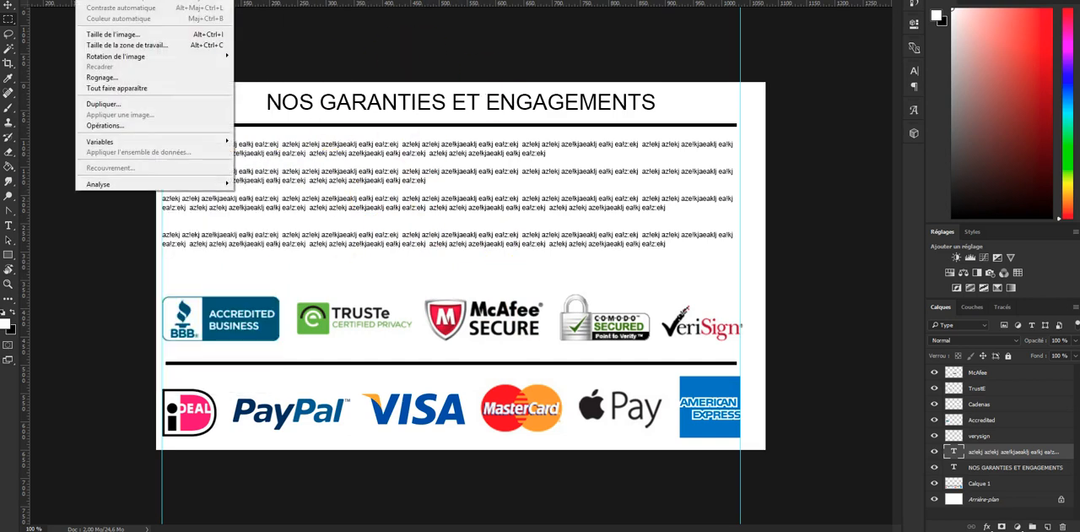
pyautogui.click(150, 46)
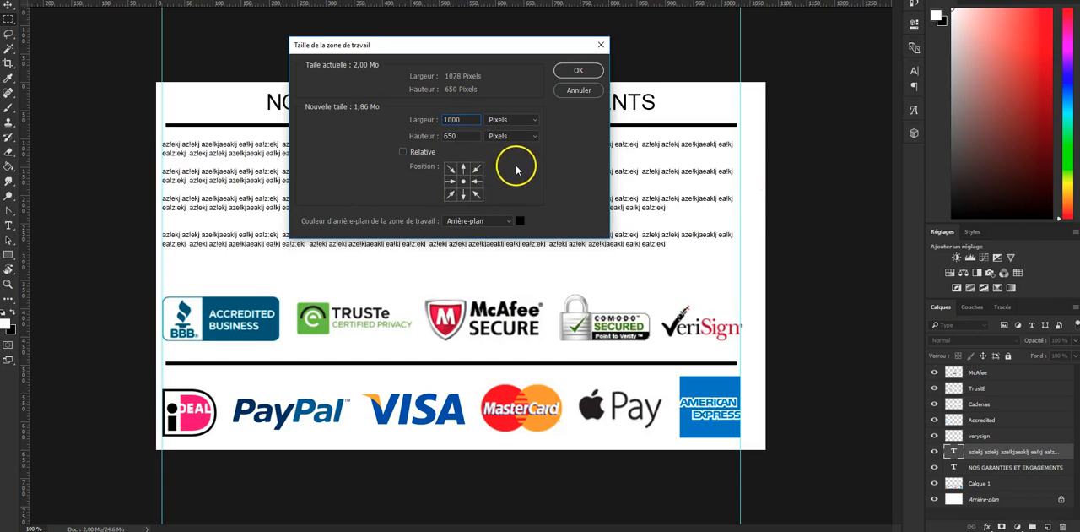
pyautogui.click(475, 182)
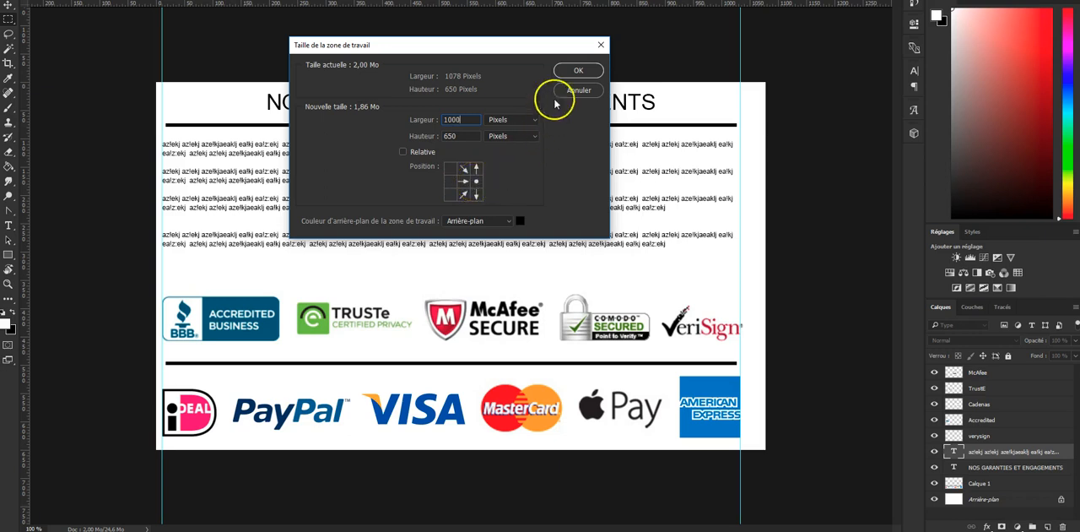
pyautogui.click(568, 71)
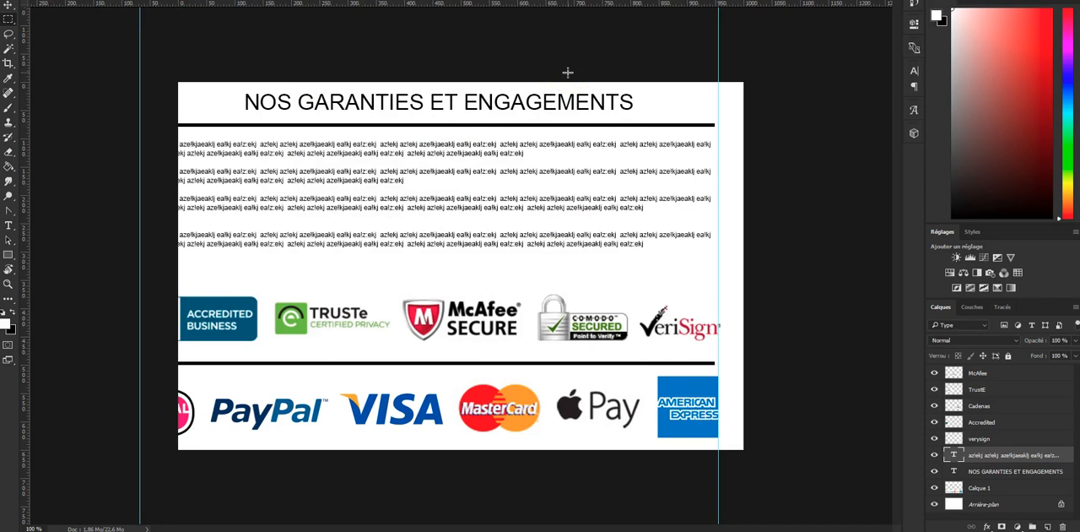
pyautogui.hotkey('ctrl', 'z')
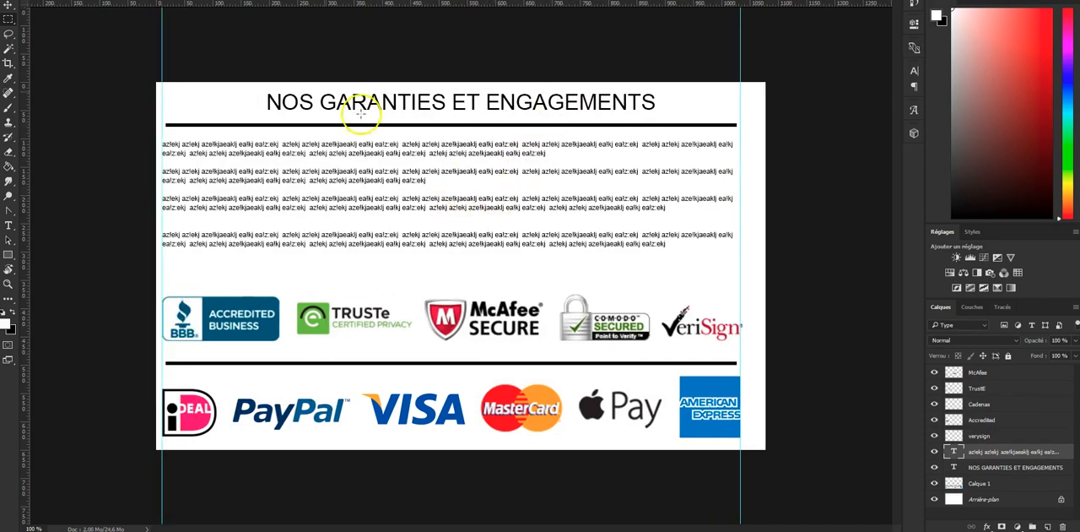
# - Reduce the canvas width to 1000 pixels, anchored at its left edge
pyautogui.click(89, 0)
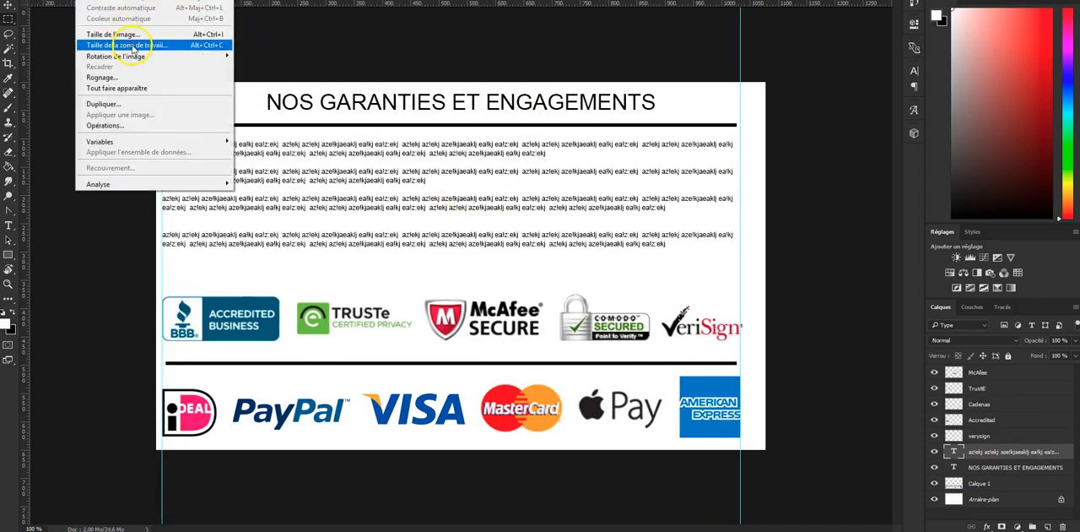
pyautogui.click(133, 44)
pyautogui.click(467, 119)
pyautogui.write('1000')
pyautogui.click(451, 180)
pyautogui.click(567, 71)
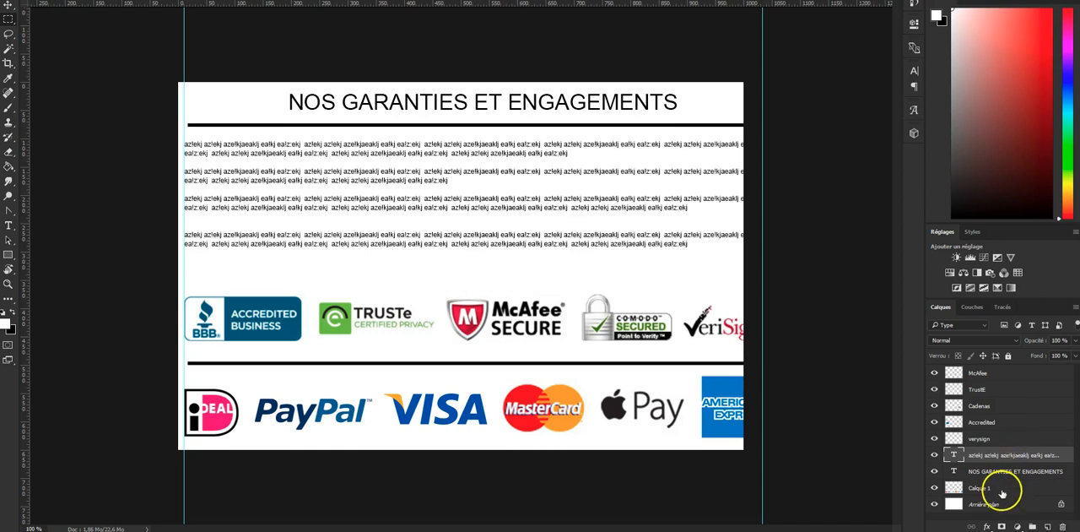
# - Select all layers from Calque 1 to McAfee and scale them down together to fit within the narrower canvas
pyautogui.click(1003, 493)
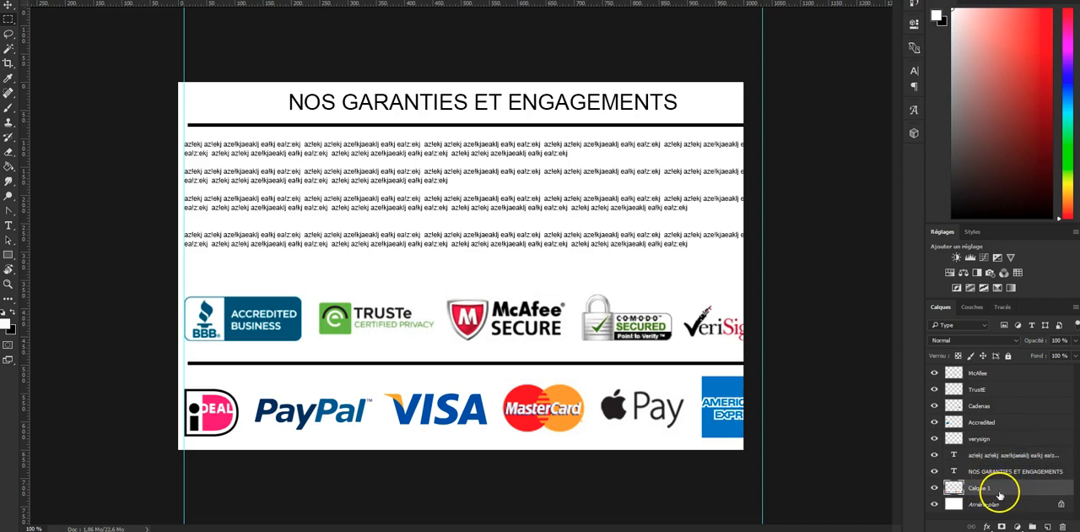
pyautogui.keyDown('shift'); pyautogui.click(996, 372); pyautogui.keyUp('shift')
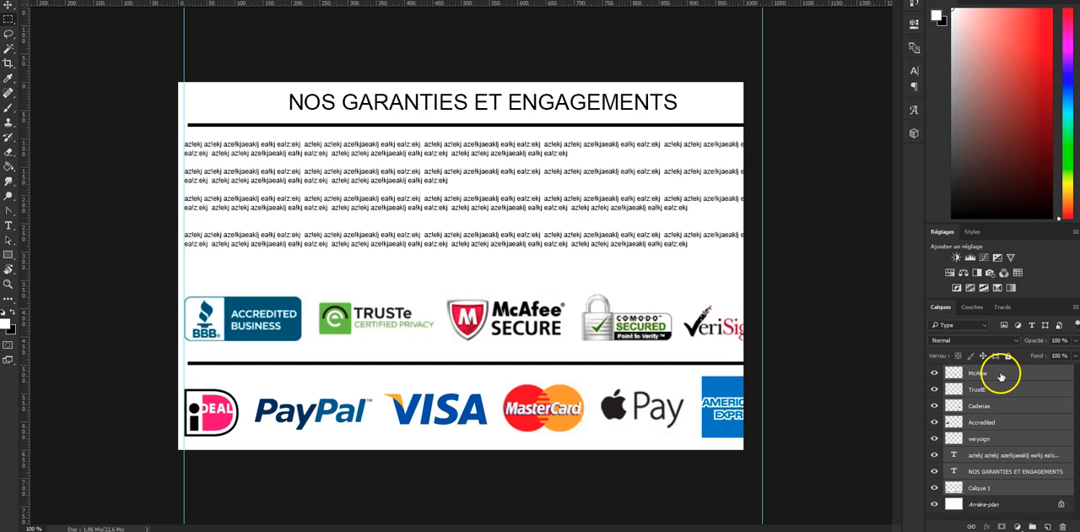
pyautogui.hotkey('ctrl', 't')
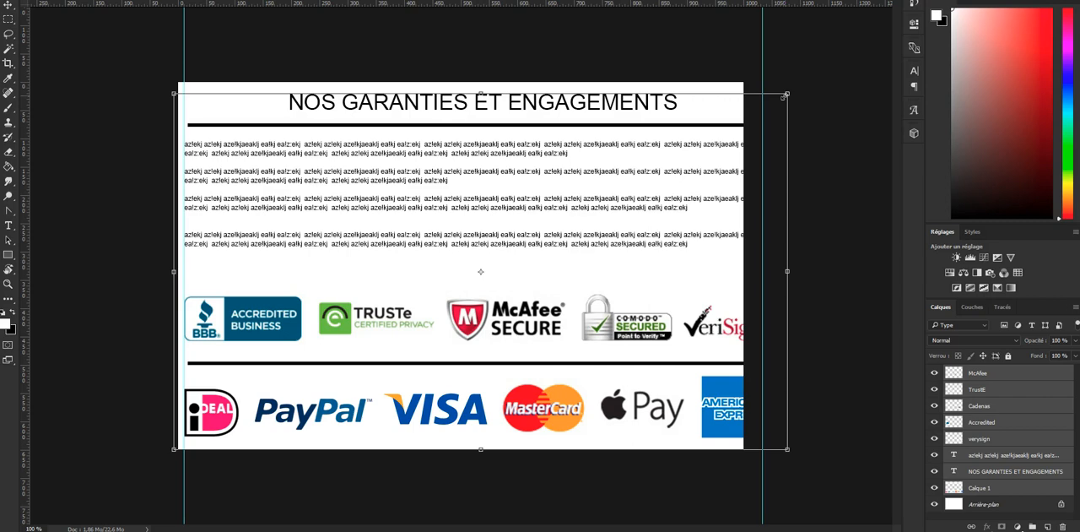
pyautogui.moveTo(783, 97); pyautogui.dragTo(738, 71)
pyautogui.doubleClick(561, 170)
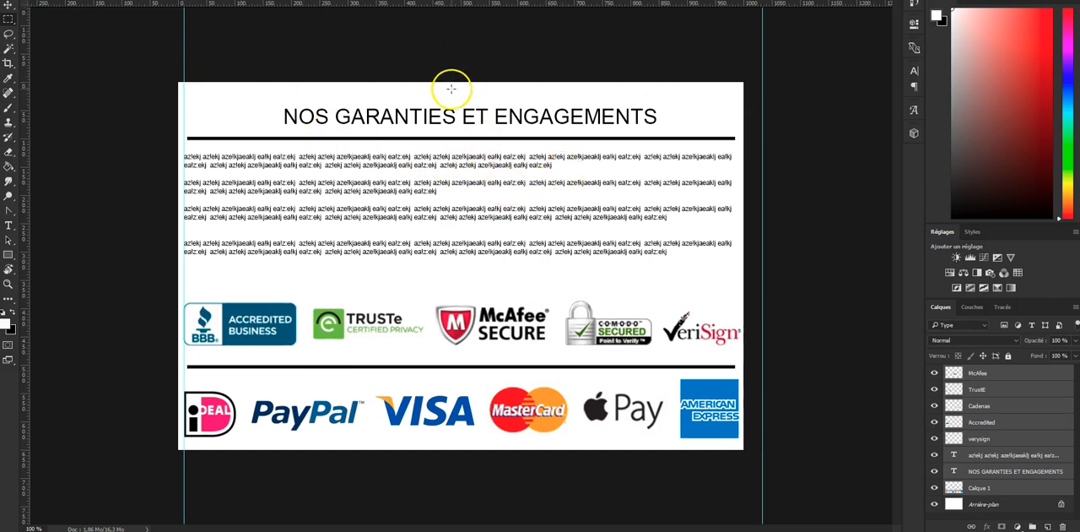
# - Measure part of the empty space above the title with a rectangular selection, and deselect it
pyautogui.moveTo(389, 82); pyautogui.dragTo(474, 108)
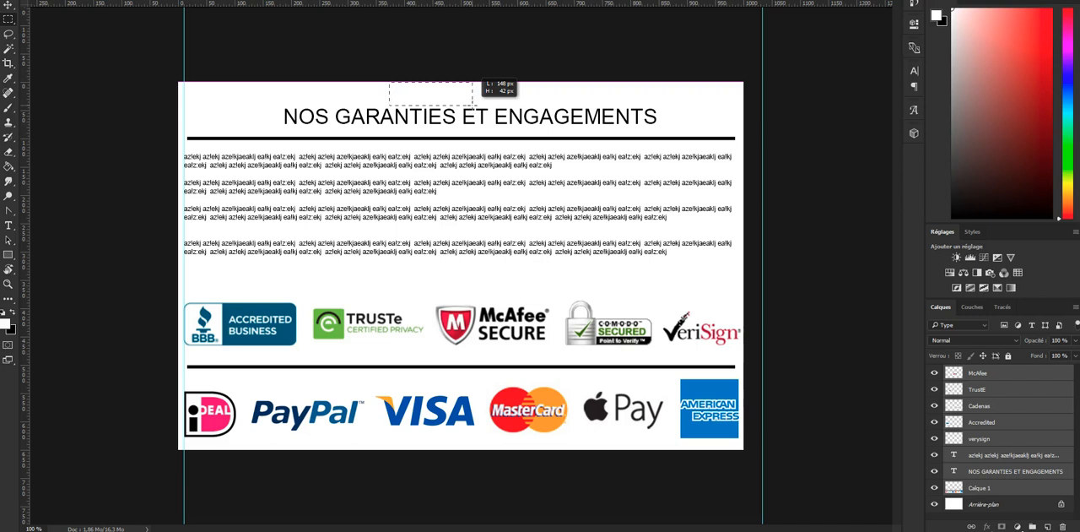
pyautogui.moveTo(474, 107); pyautogui.dragTo(474, 108)
pyautogui.click(431, 60)
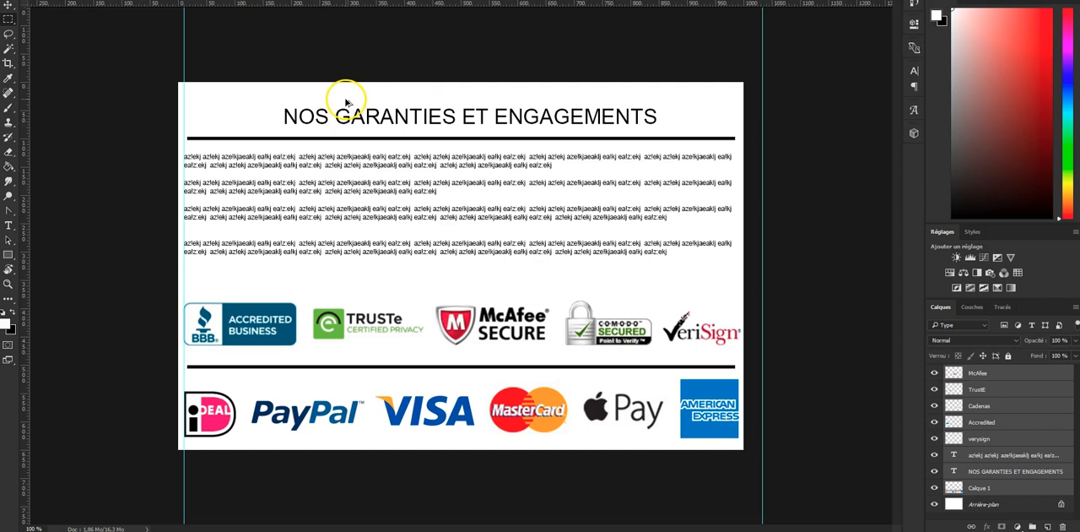
# - Open Save for Web, set the export width to 650 px with proportions kept, and check the JPEG preview
pyautogui.hotkey('ctrl', 'alt', 'shift', 's')
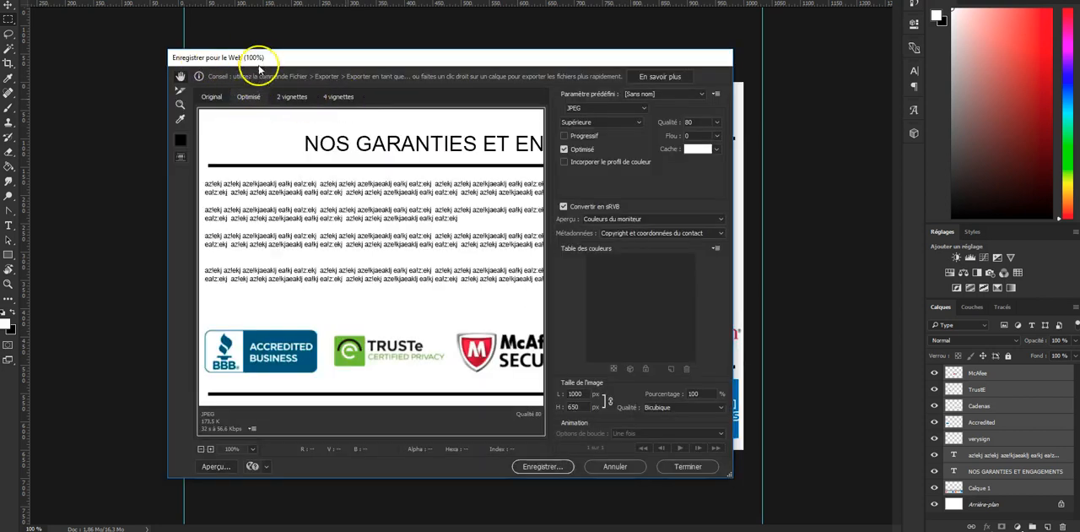
pyautogui.doubleClick(586, 393)
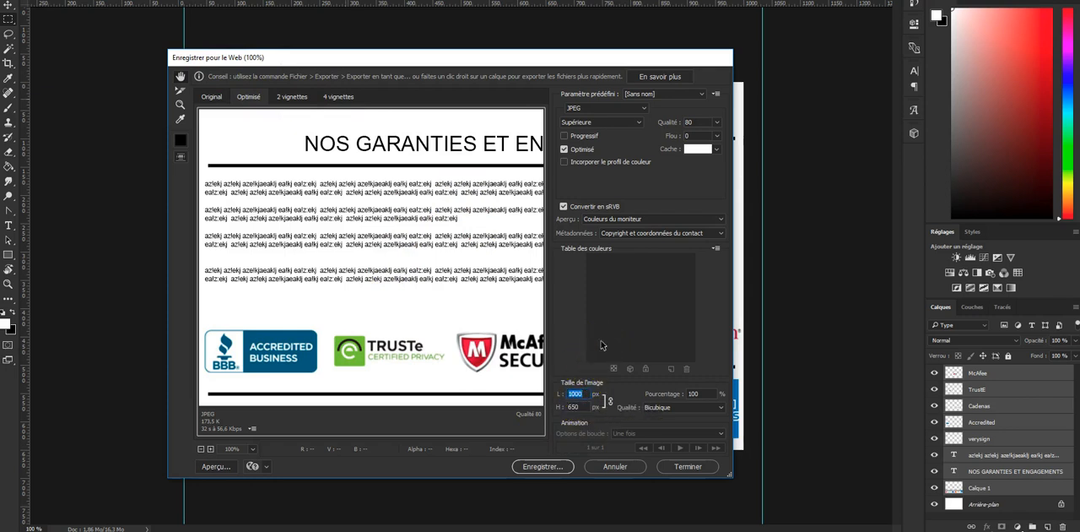
pyautogui.press('Tab')
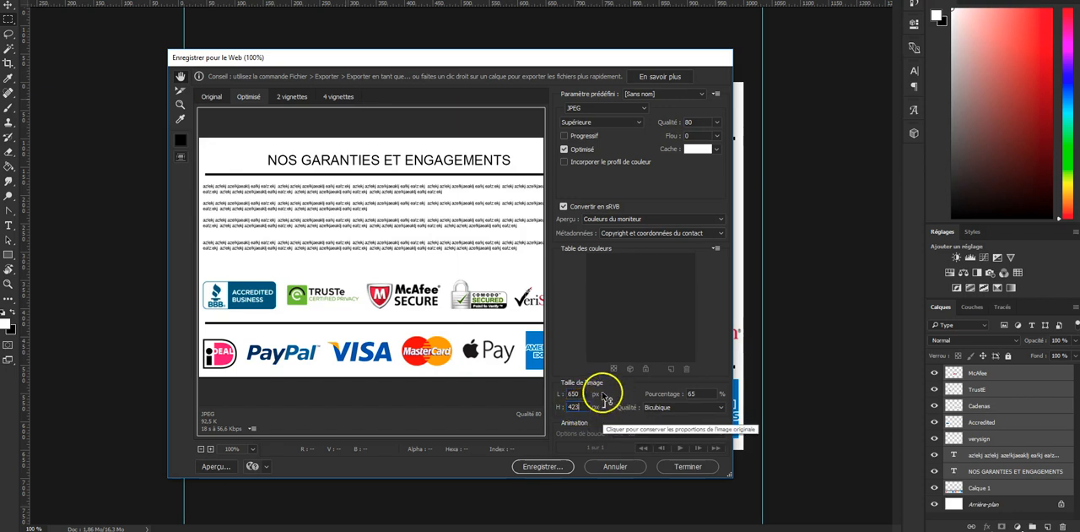
pyautogui.click(606, 400)
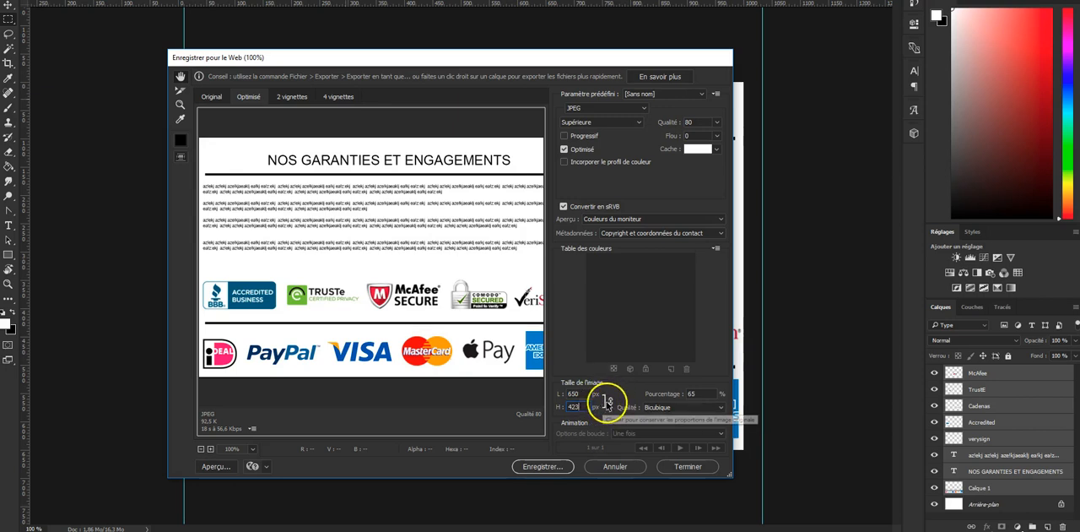
pyautogui.moveTo(421, 279); pyautogui.dragTo(475, 248)
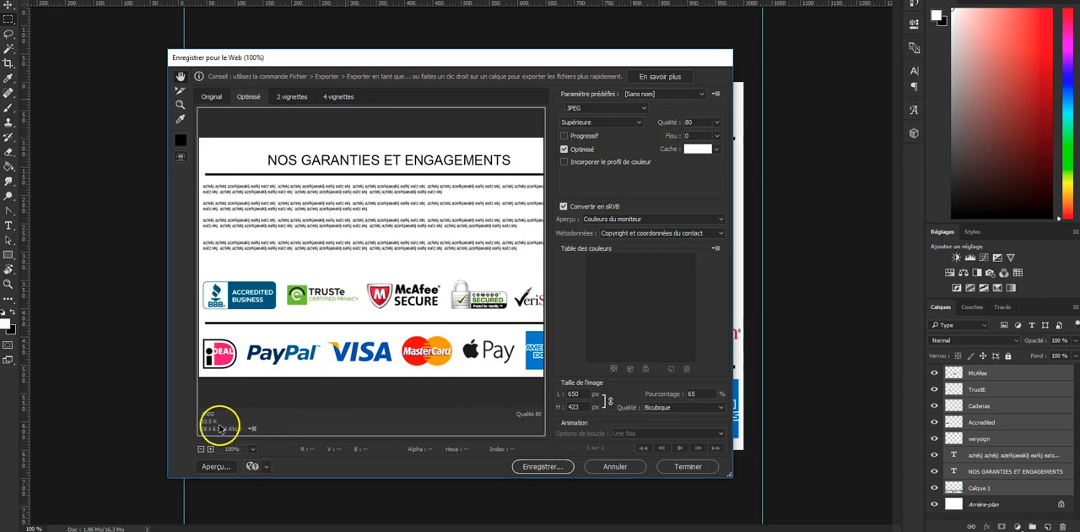
pyautogui.moveTo(401, 234); pyautogui.dragTo(379, 233)
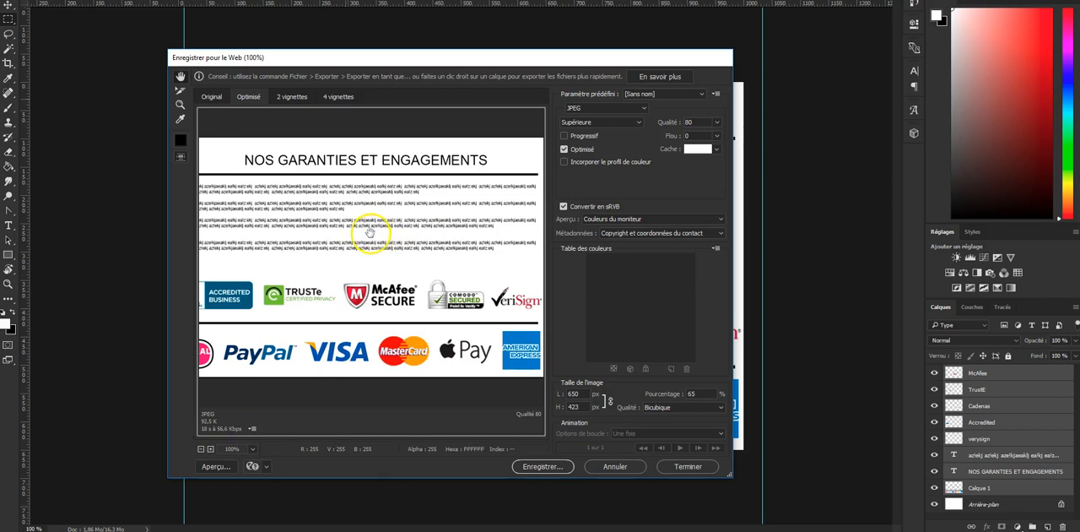
# - Set the export format to GIF and check the title, text and logos in the preview
pyautogui.click(642, 109)
pyautogui.click(630, 119)
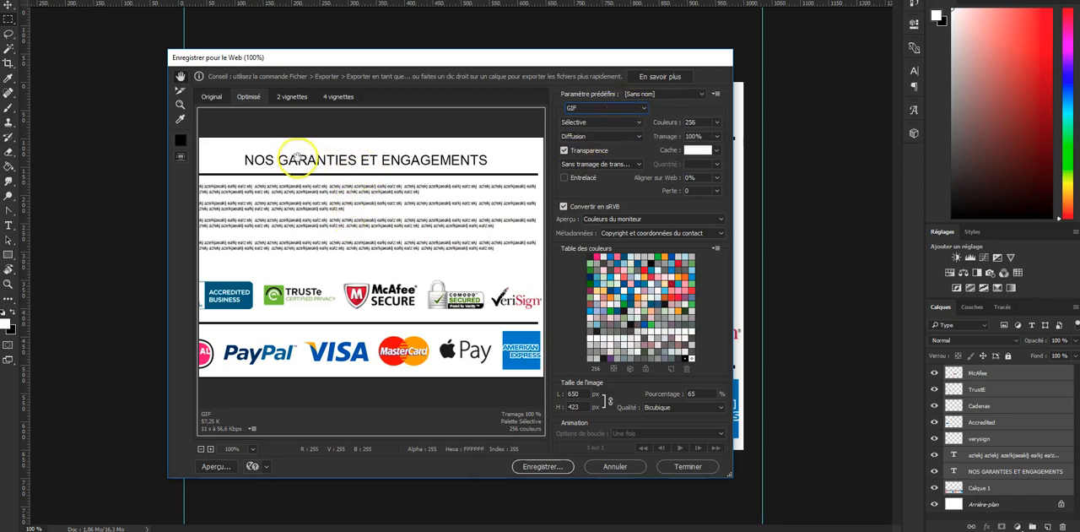
pyautogui.moveTo(381, 166); pyautogui.dragTo(348, 182)
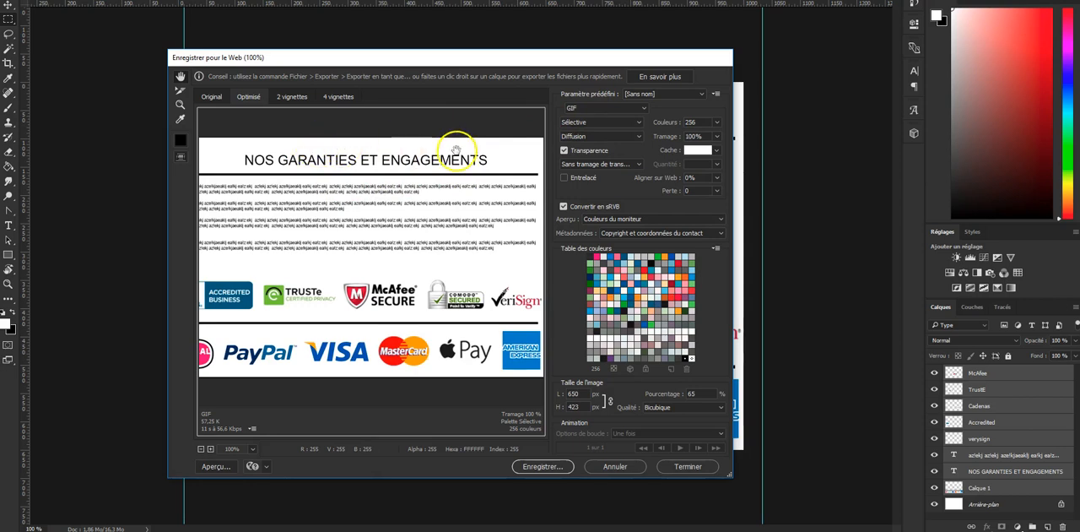
pyautogui.moveTo(228, 268); pyautogui.dragTo(260, 263)
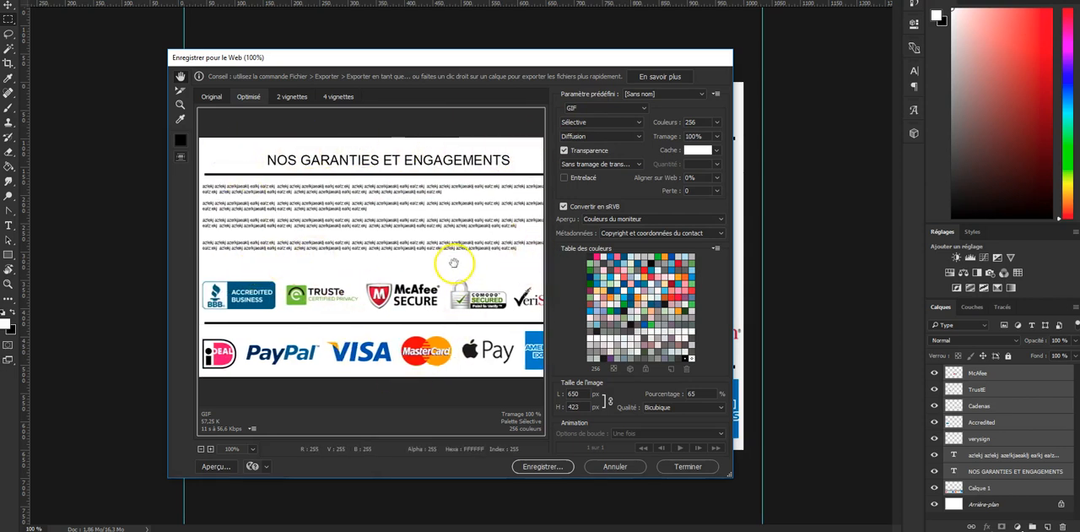
# - Examine the full width of the GIF preview, from the title and filler text to the outermost logos
pyautogui.moveTo(448, 265); pyautogui.dragTo(426, 265)
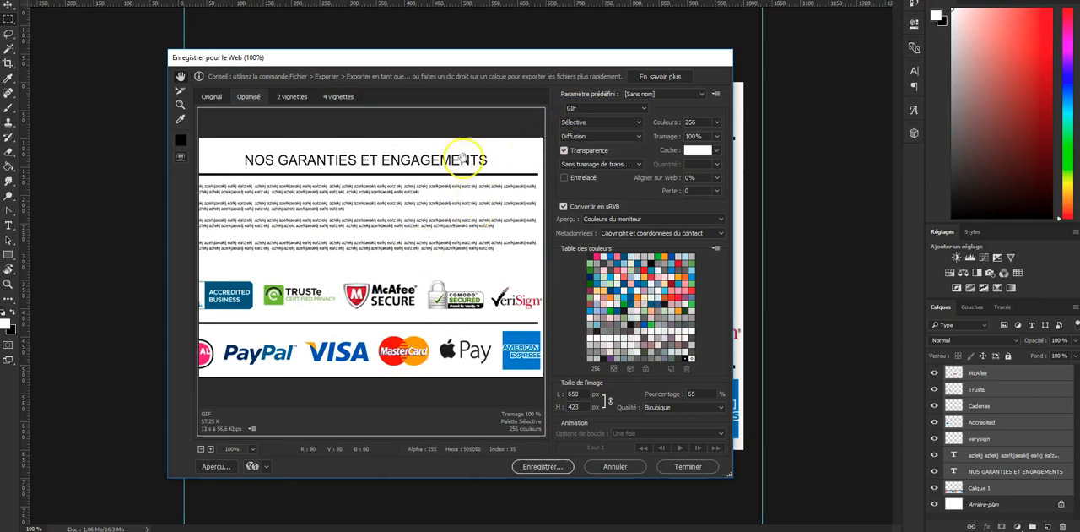
pyautogui.moveTo(462, 159); pyautogui.dragTo(486, 159)
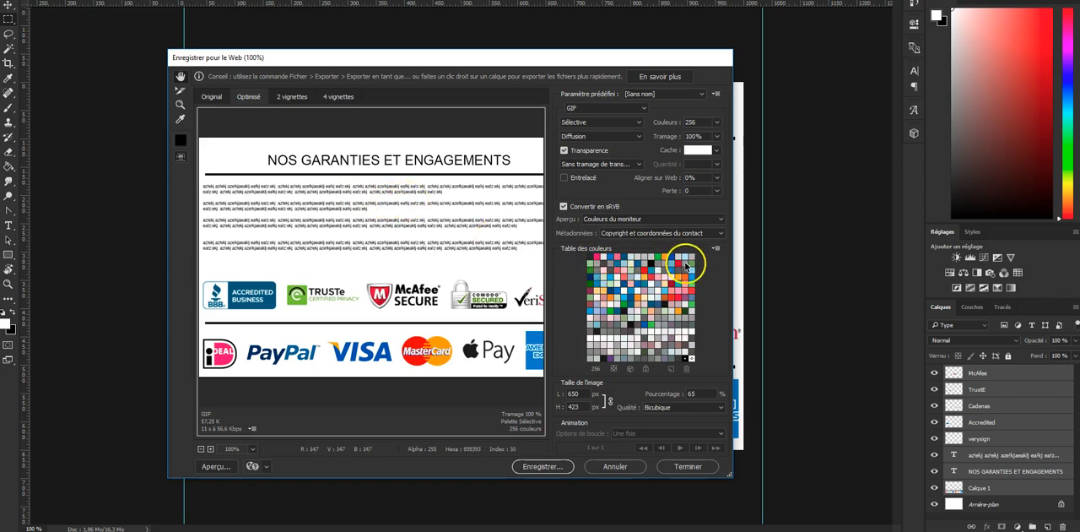
pyautogui.moveTo(397, 230)
pyautogui.mouseDown()
pyautogui.moveTo(324, 223)
pyautogui.moveTo(384, 229)
pyautogui.mouseUp()
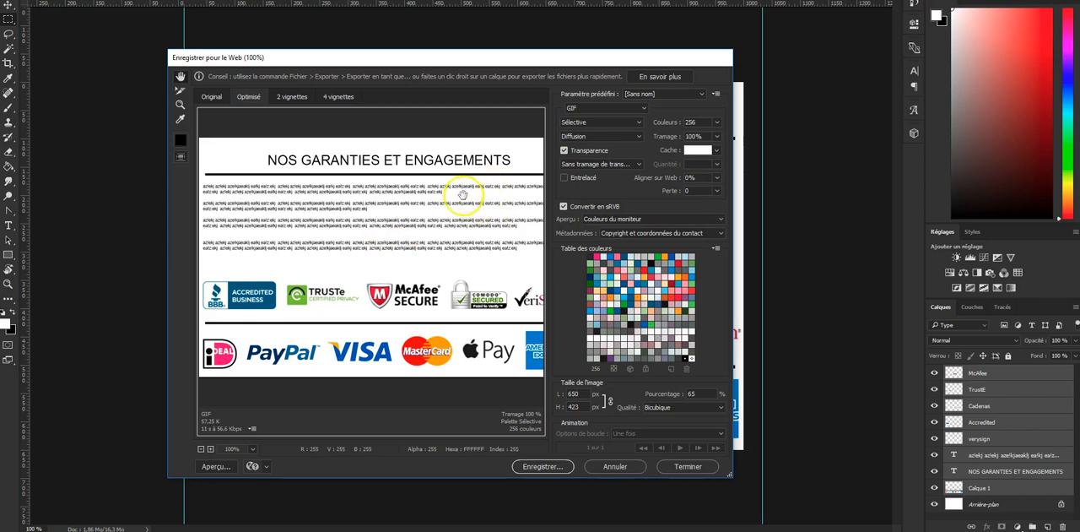
pyautogui.moveTo(465, 199); pyautogui.dragTo(379, 198)
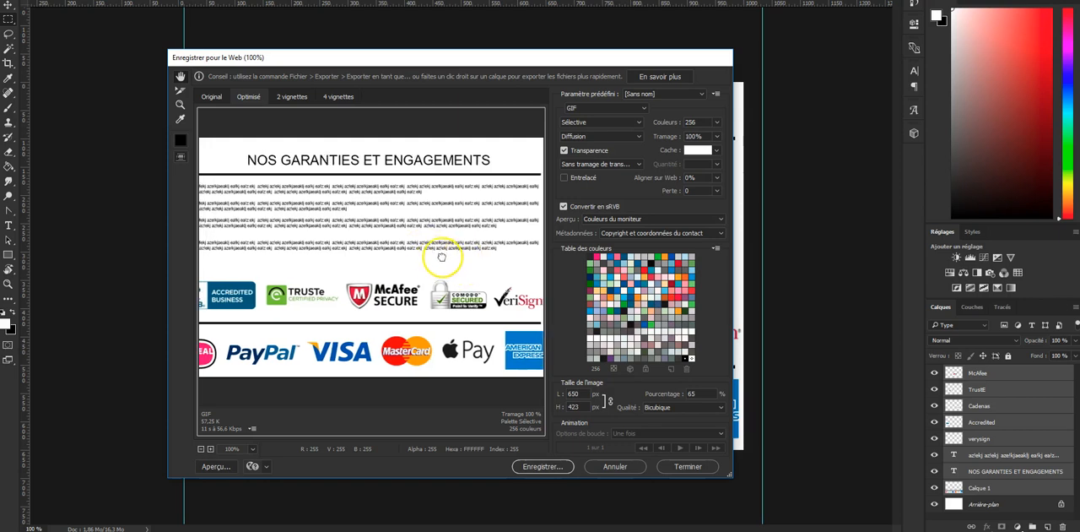
pyautogui.moveTo(442, 249); pyautogui.dragTo(498, 253)
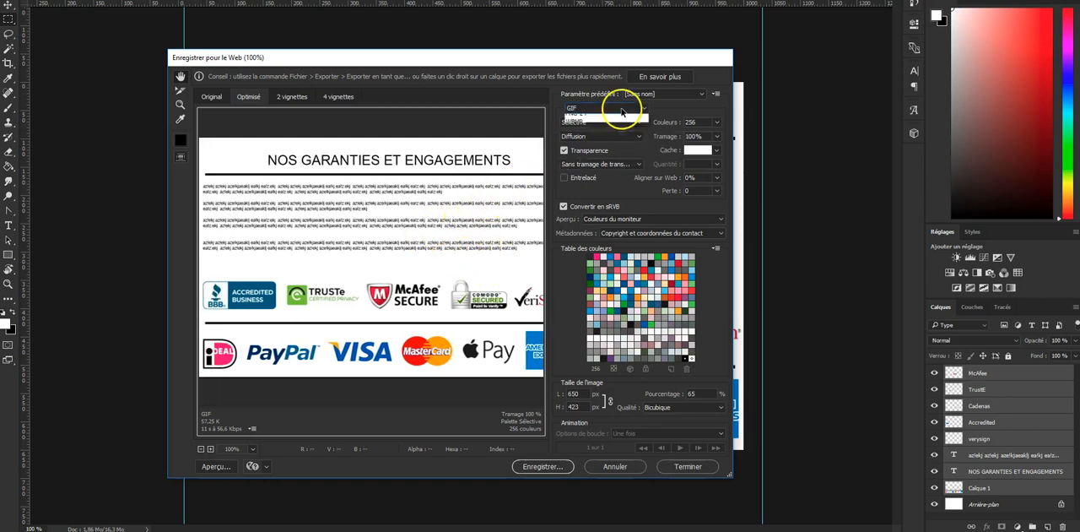
# - Compare the export preview and file size in JPEG, PNG-24 and WBMP formats
pyautogui.click(622, 108)
pyautogui.click(616, 128)
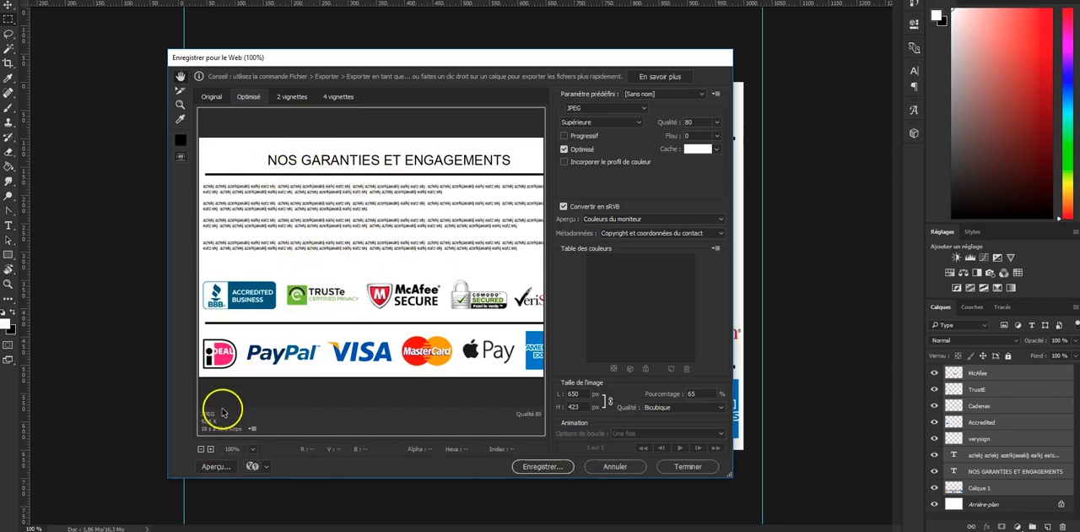
pyautogui.click(604, 108)
pyautogui.click(598, 147)
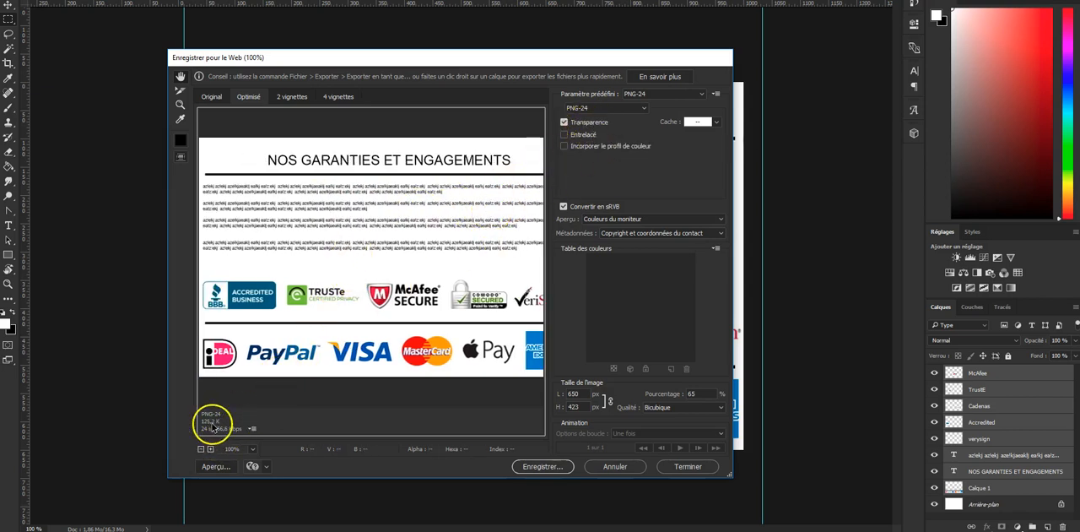
pyautogui.click(632, 111)
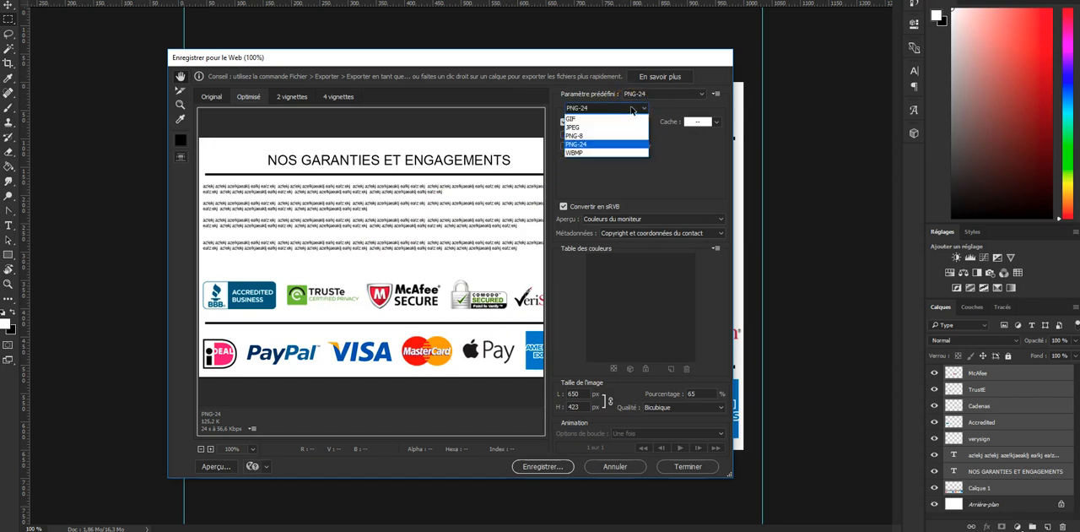
pyautogui.click(620, 152)
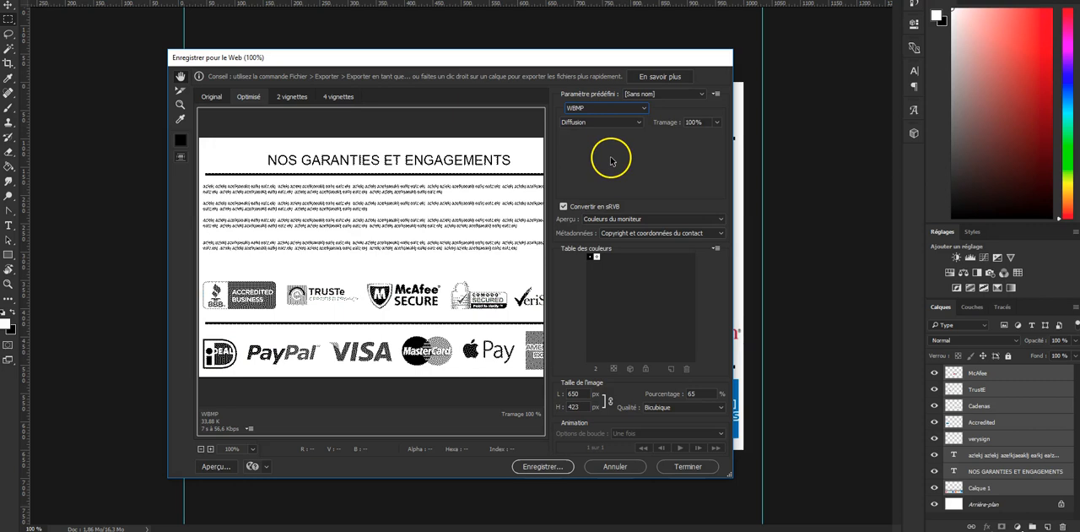
# - Set the export format to GIF with 256 colours and check the preview
pyautogui.click(640, 109)
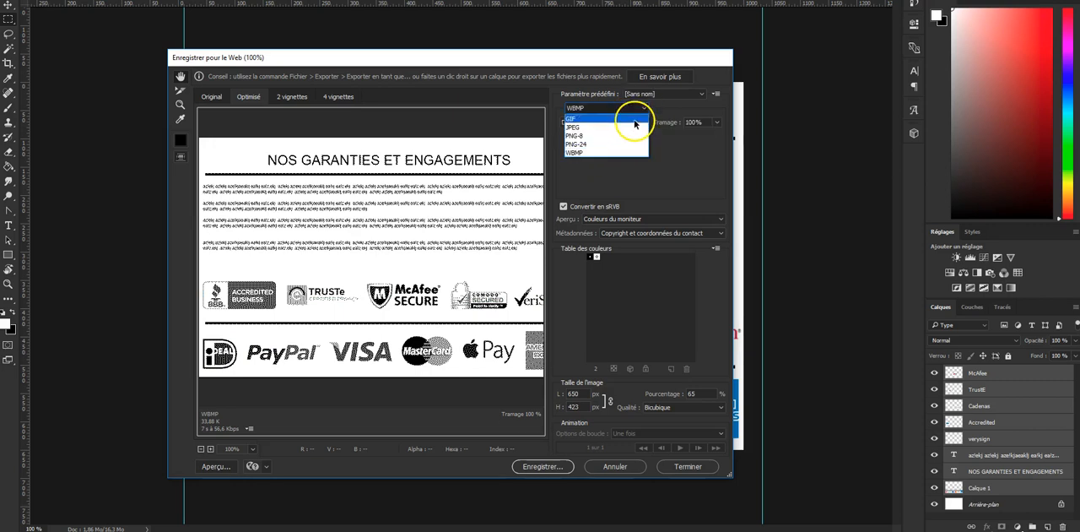
pyautogui.click(632, 119)
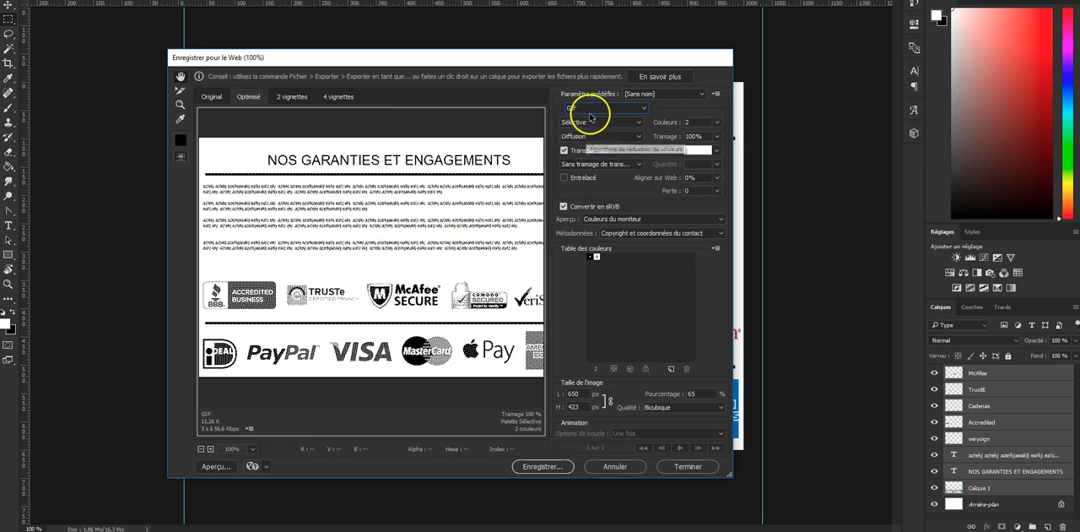
pyautogui.click(718, 123)
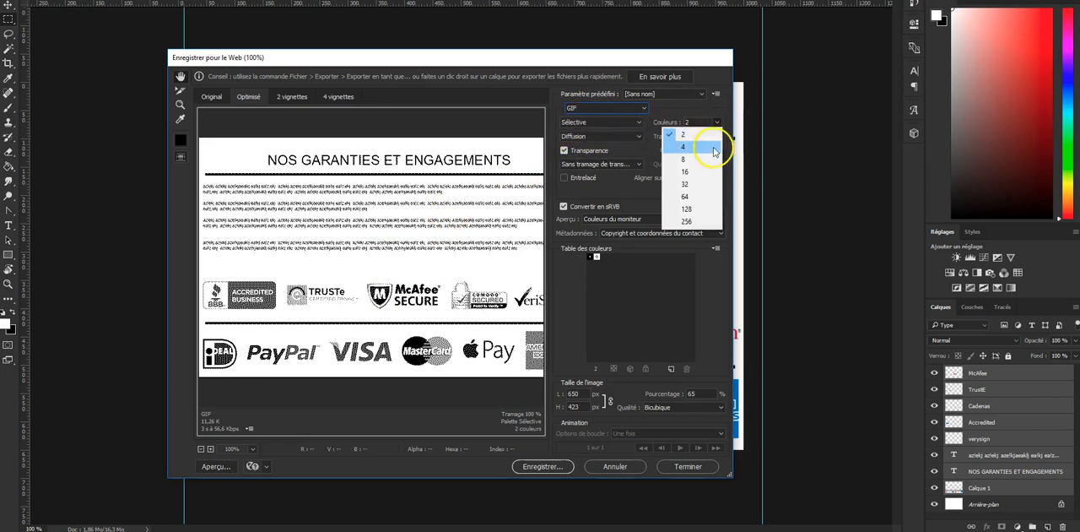
pyautogui.click(690, 221)
pyautogui.moveTo(399, 222); pyautogui.dragTo(447, 223)
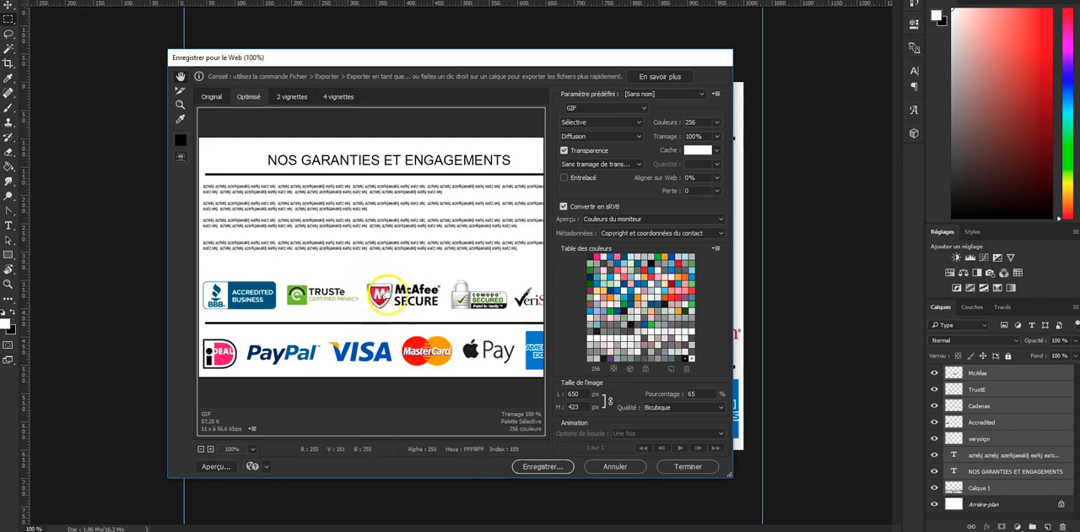
# - Set the export format to JPEG with Elevée quality and check the logos in the preview
pyautogui.click(590, 108)
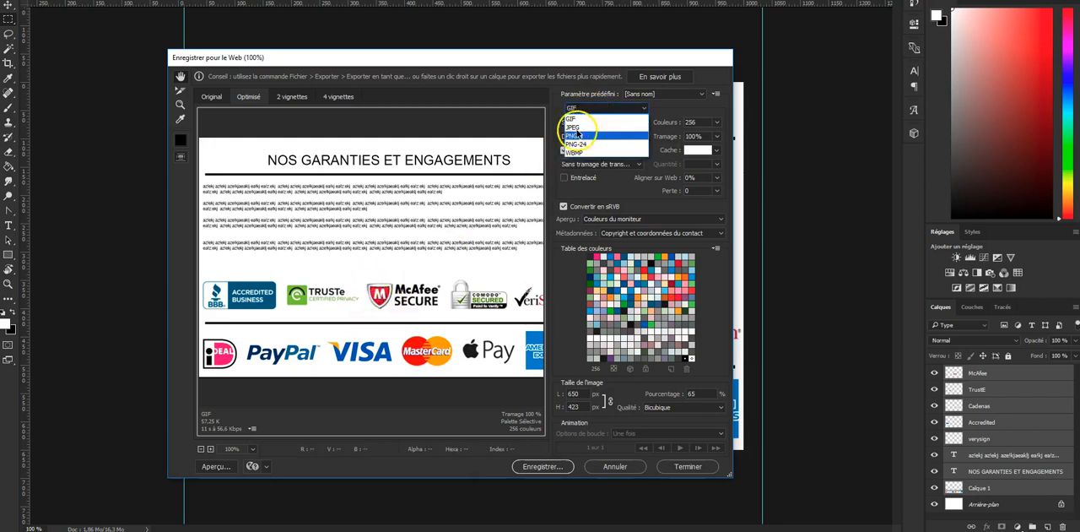
pyautogui.click(574, 126)
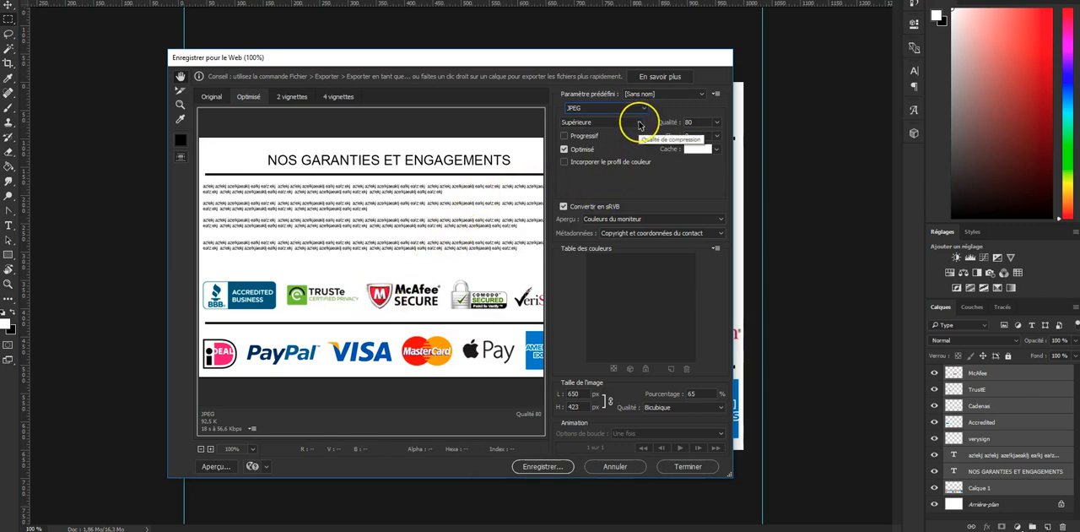
pyautogui.click(639, 125)
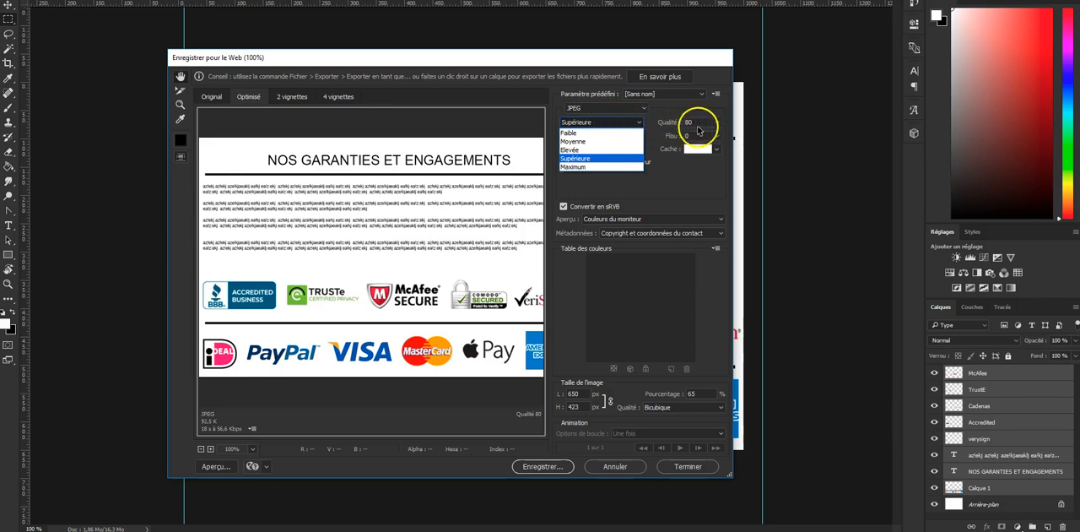
pyautogui.click(615, 151)
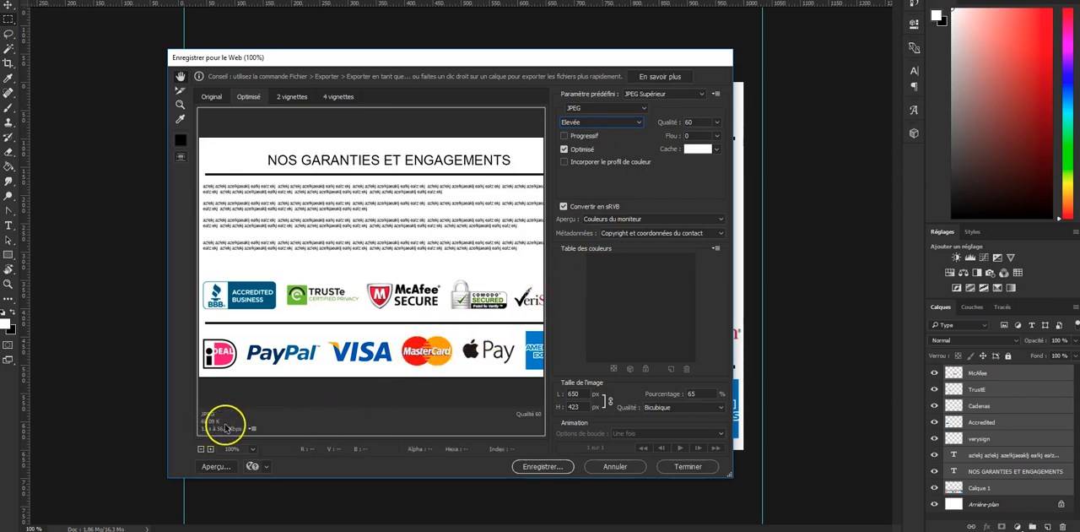
pyautogui.moveTo(397, 342); pyautogui.dragTo(494, 297)
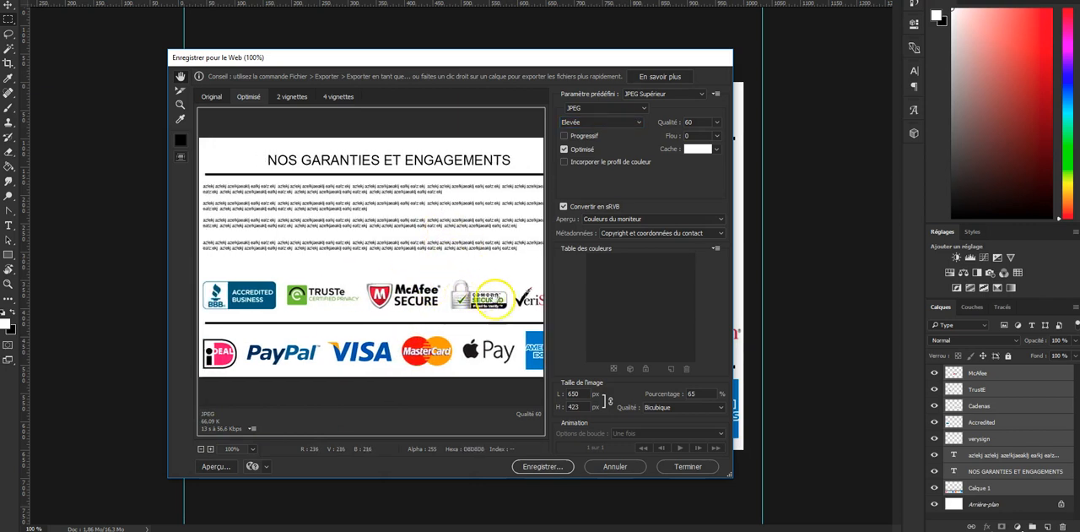
# - Set the JPEG quality to Supérieure and the export width to 600 px with proportions kept
pyautogui.click(629, 123)
pyautogui.click(618, 163)
pyautogui.click(575, 393)
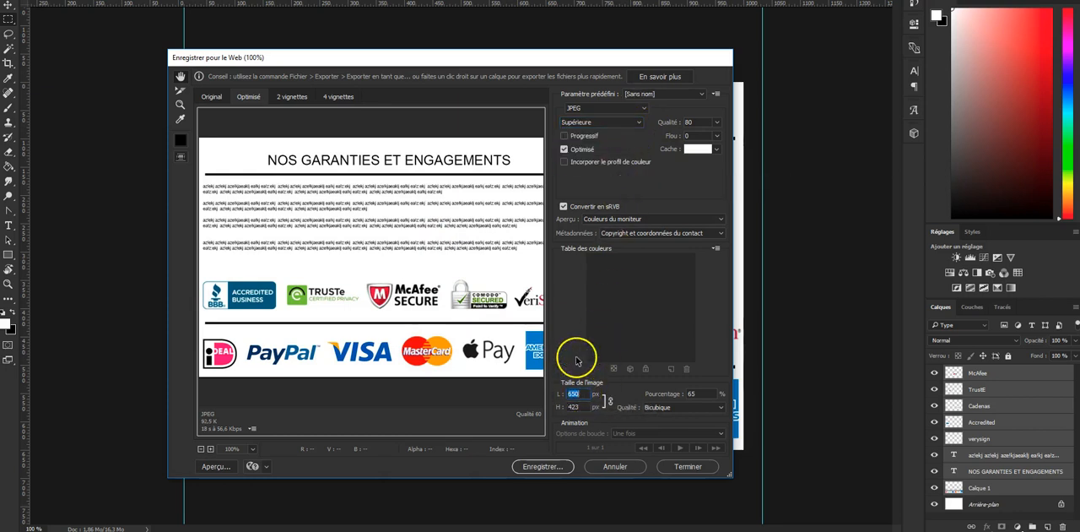
pyautogui.write('600')
pyautogui.click(576, 406)
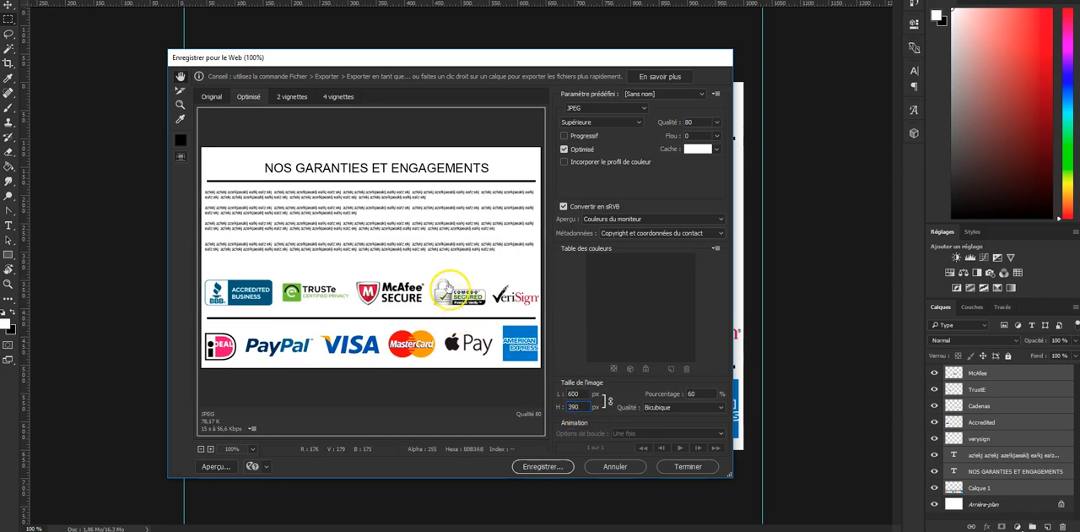
pyautogui.click(363, 324)
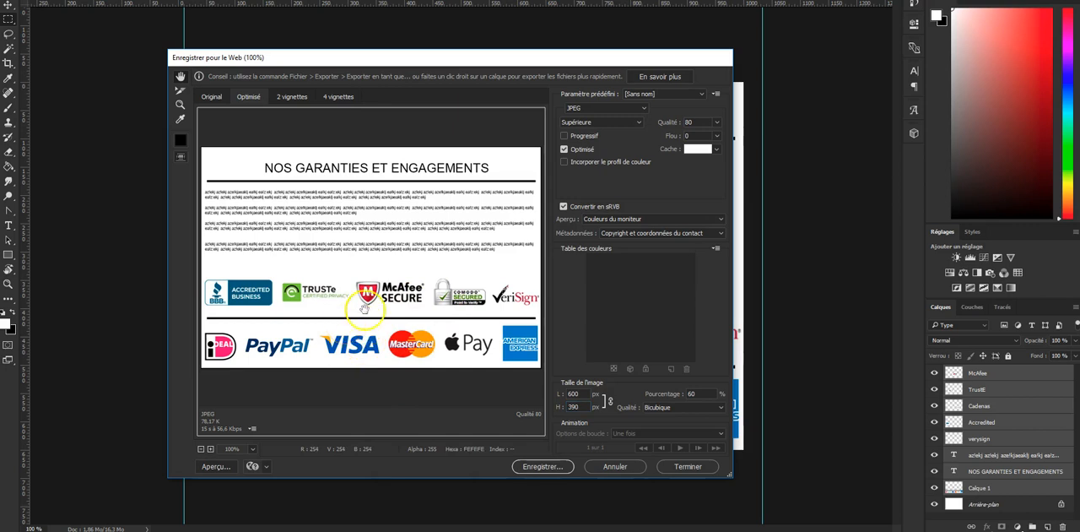
# - Compare the JPEG preview at Elevée quality and at quality 70, and restore the Supérieure quality
pyautogui.click(635, 122)
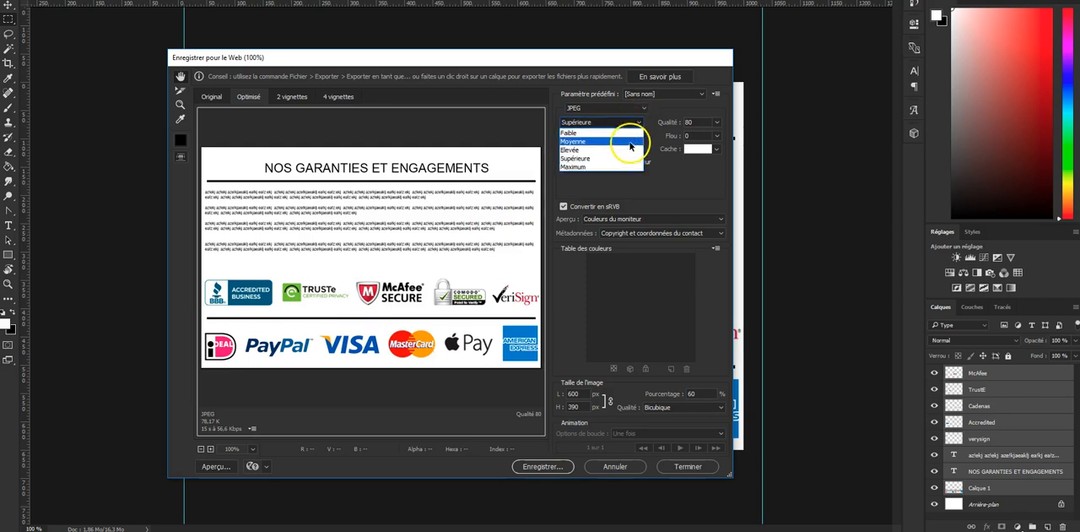
pyautogui.click(628, 150)
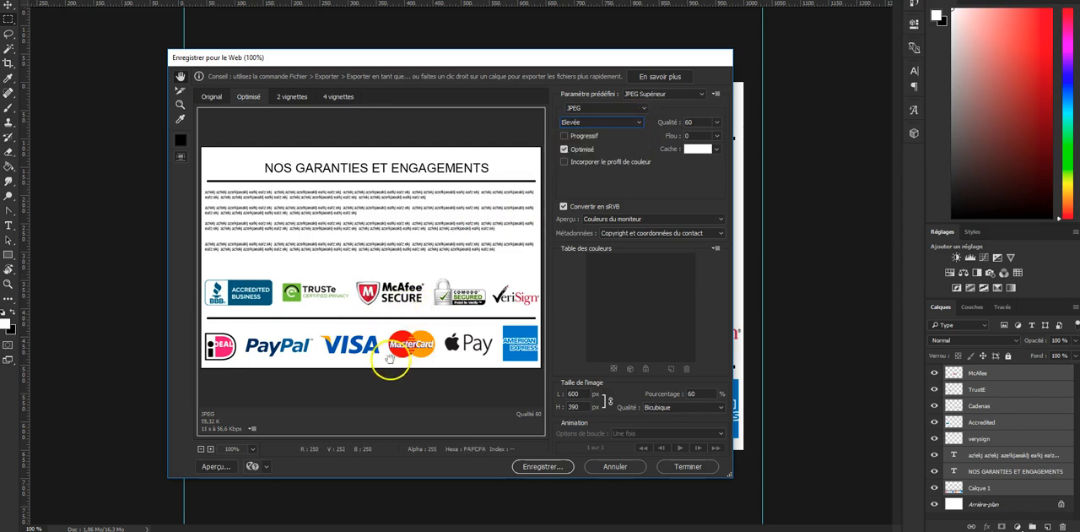
pyautogui.click(617, 122)
pyautogui.click(622, 121)
pyautogui.moveTo(695, 122); pyautogui.dragTo(674, 124)
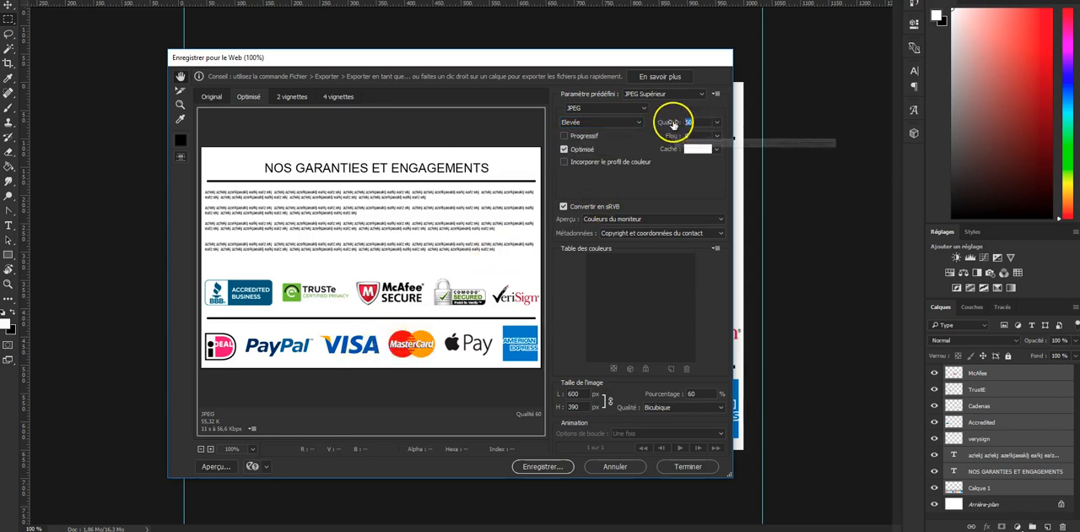
pyautogui.write('70')
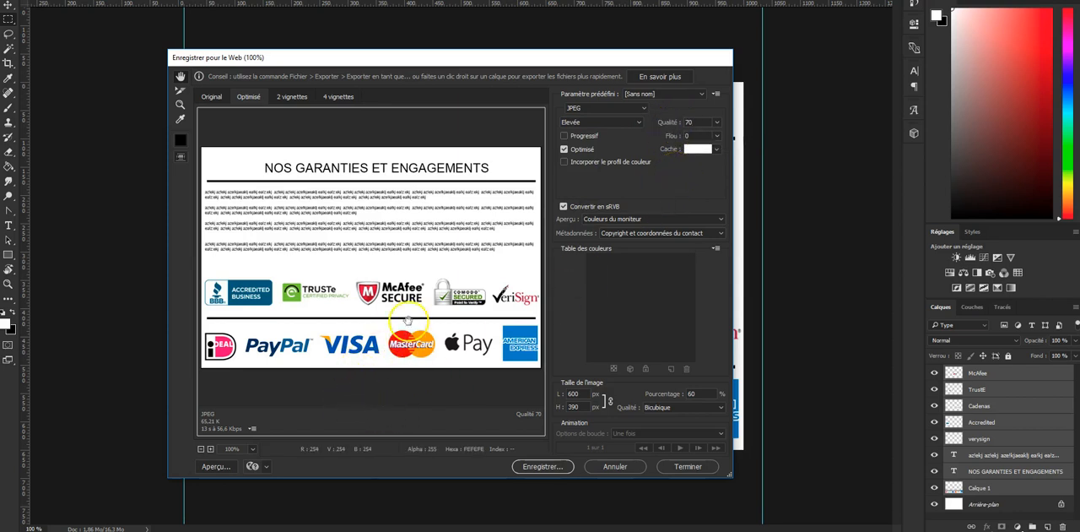
pyautogui.click(637, 121)
pyautogui.click(626, 159)
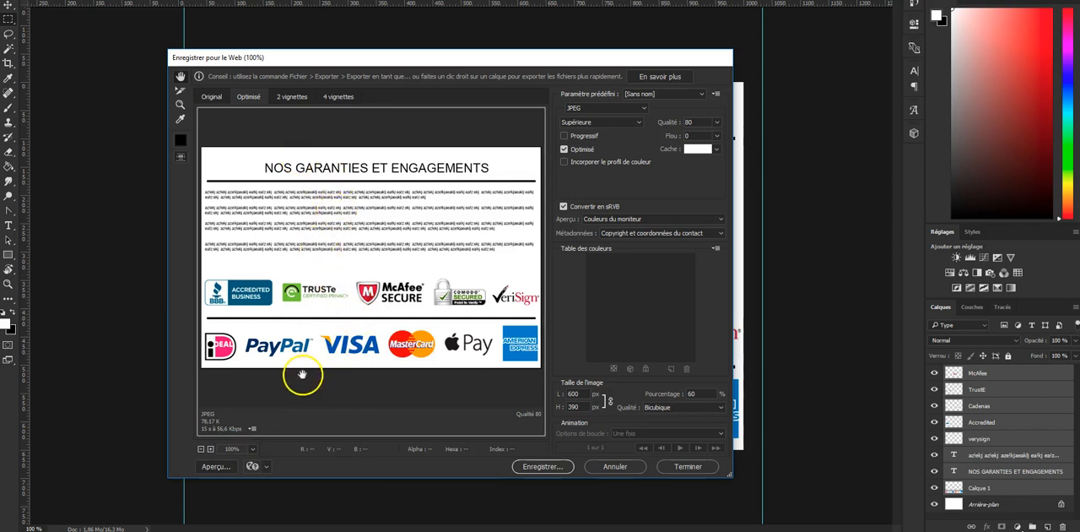
# - Try the GIF export format with 128 colours, and return the format to JPEG
pyautogui.click(637, 108)
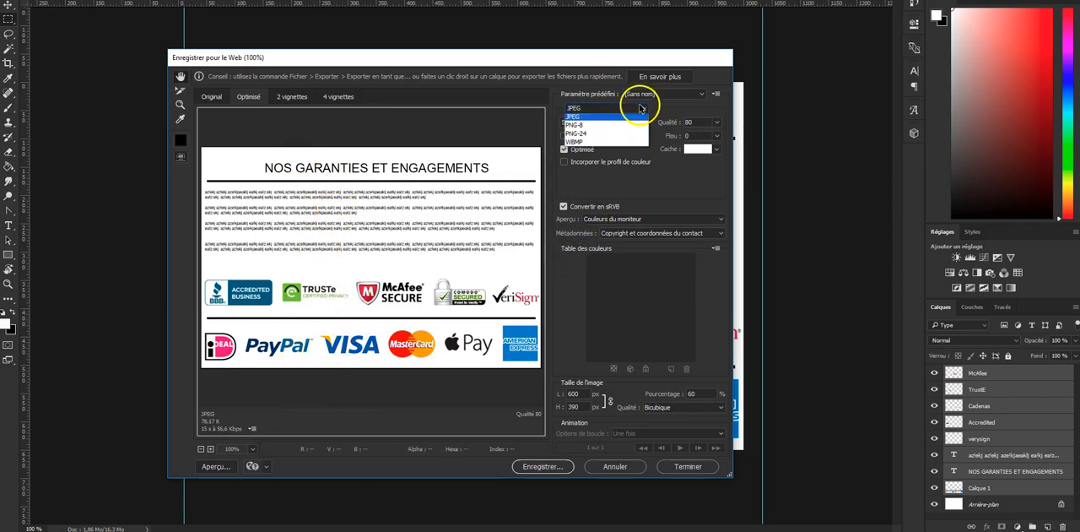
pyautogui.click(635, 113)
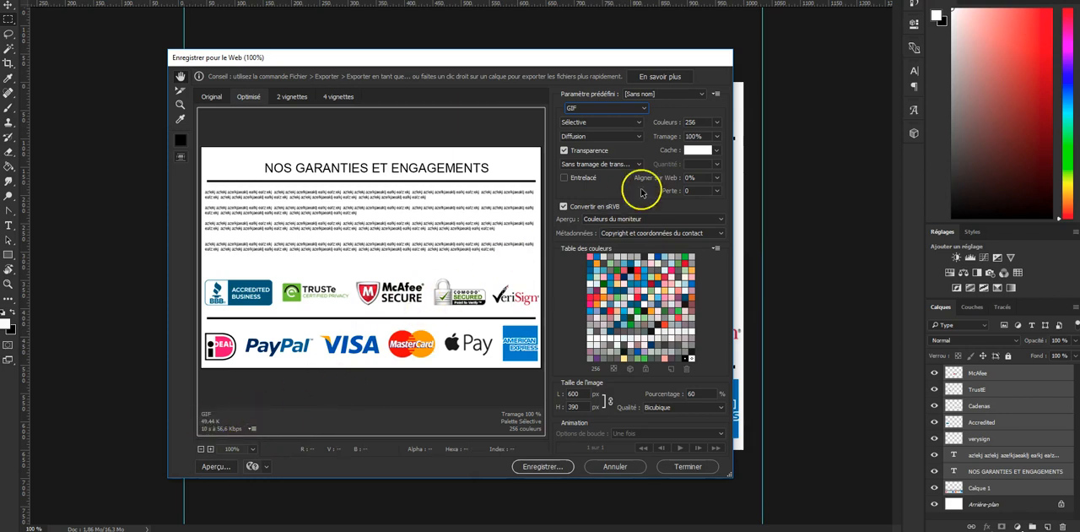
pyautogui.click(717, 123)
pyautogui.click(701, 209)
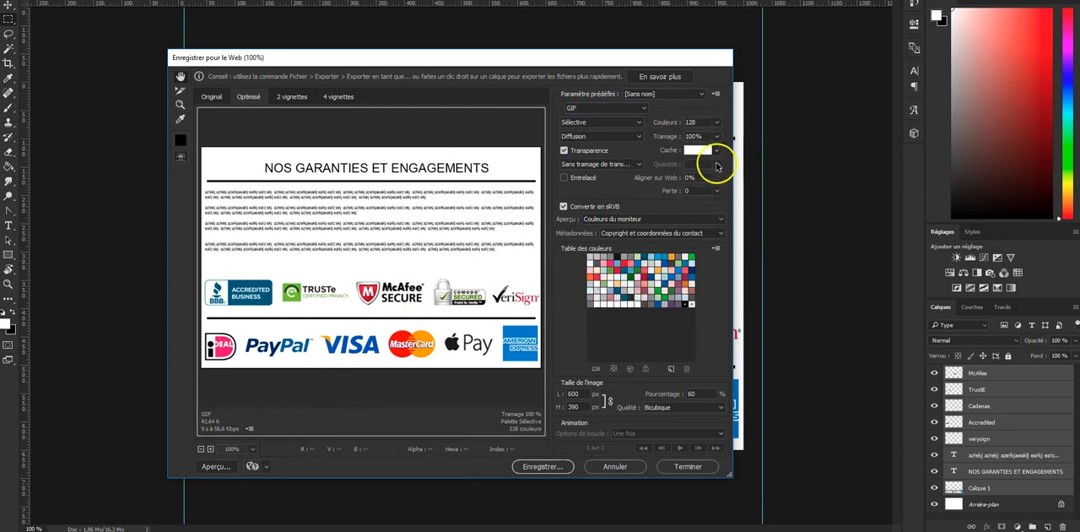
pyautogui.click(643, 108)
pyautogui.click(584, 119)
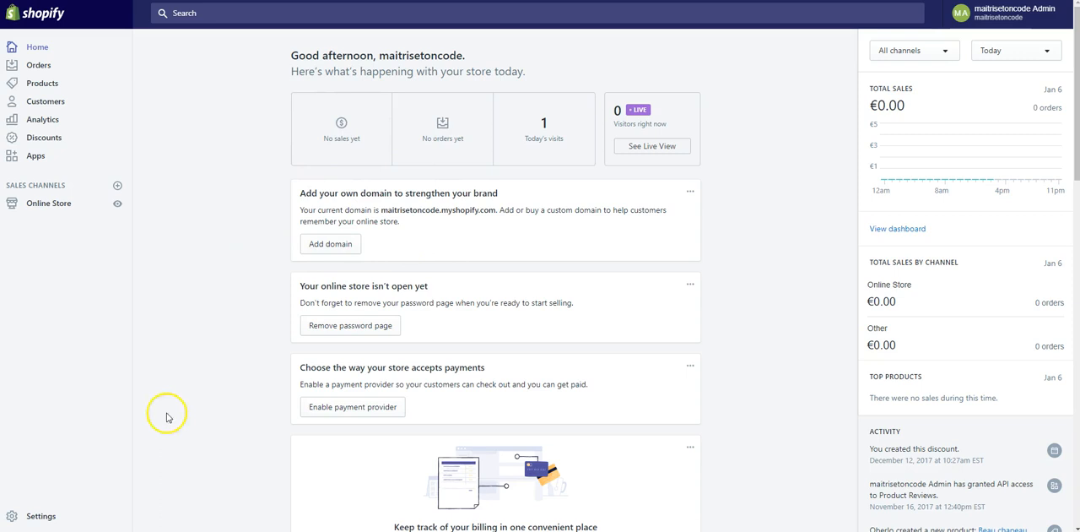
# - Upload Sans-titre-1.jpg from the Images folder to the store's Files in the settings
pyautogui.click(40, 516)
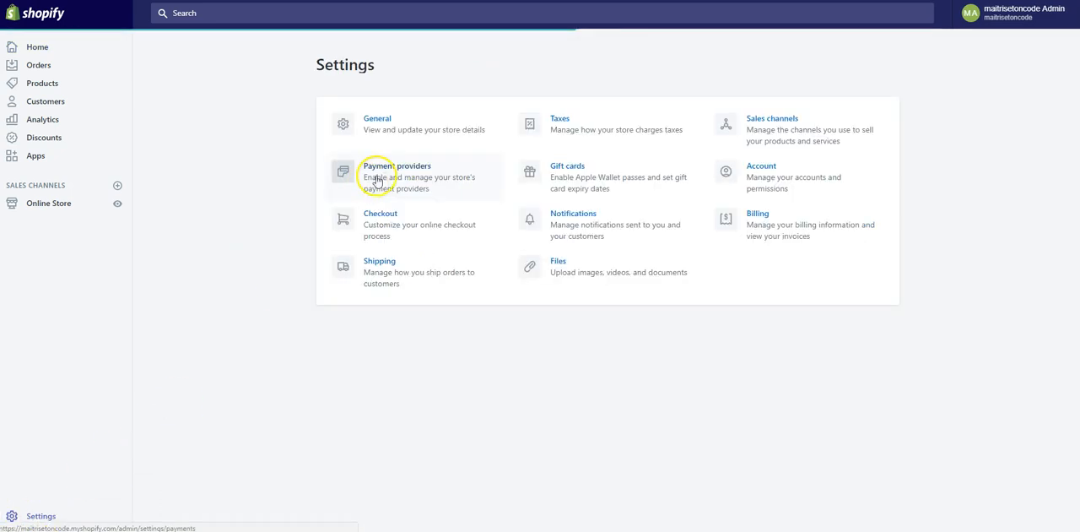
pyautogui.click(555, 265)
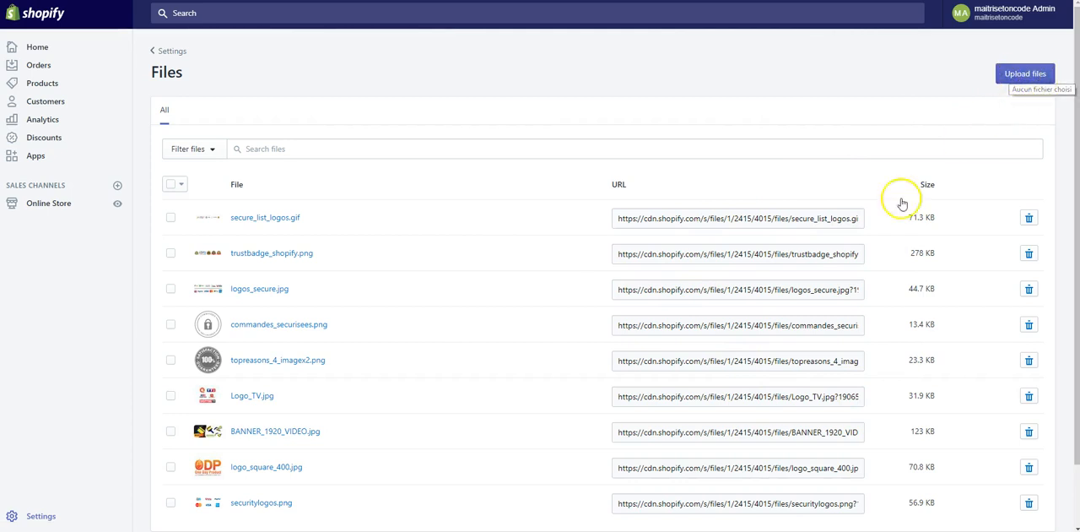
pyautogui.scroll(-2, 425, 291)
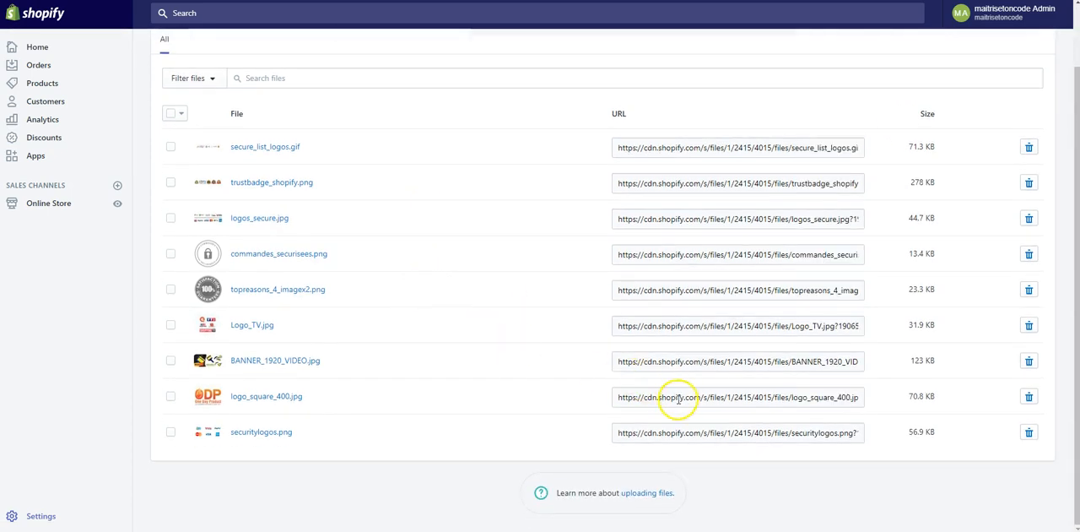
pyautogui.scroll(2, 680, 355)
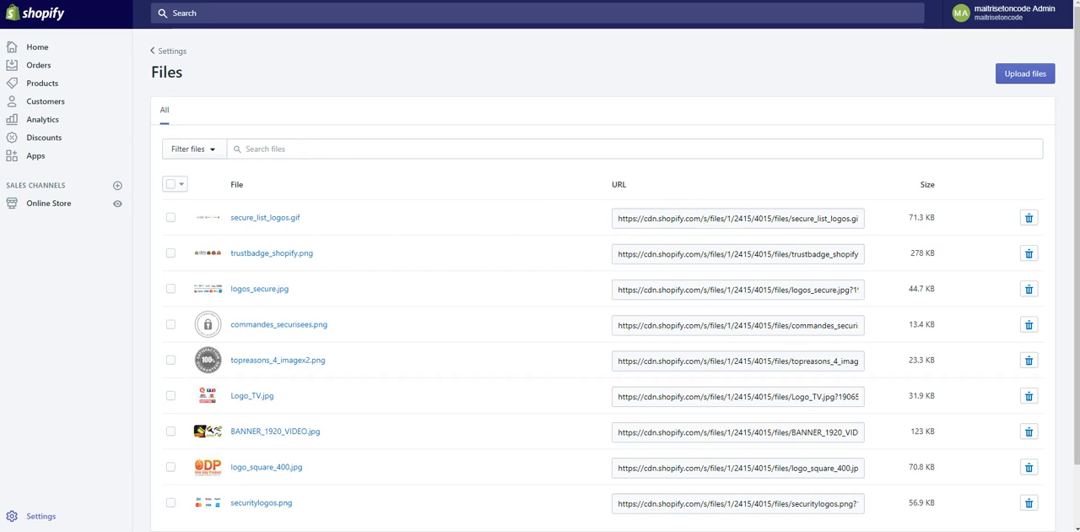
pyautogui.click(1017, 76)
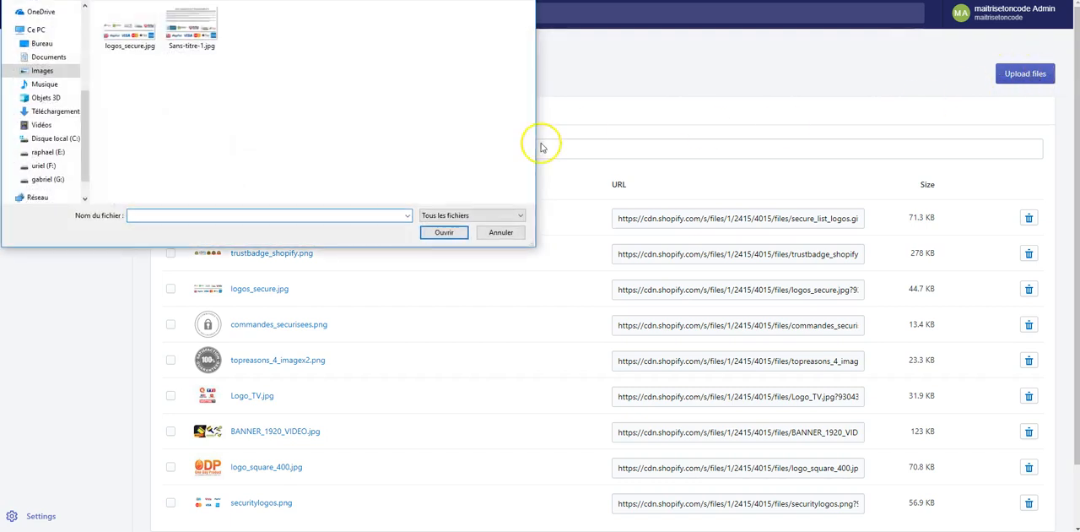
pyautogui.click(207, 46)
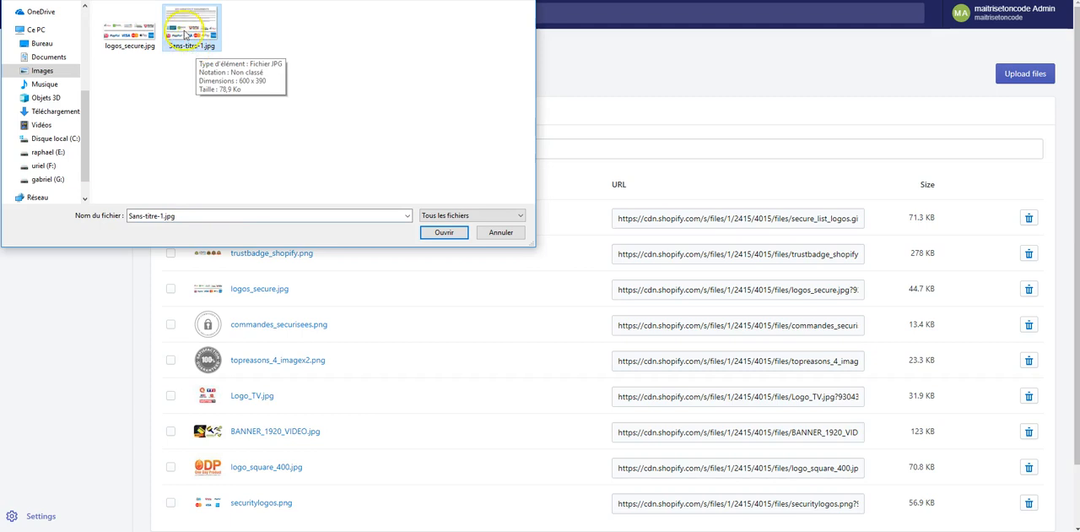
pyautogui.click(443, 232)
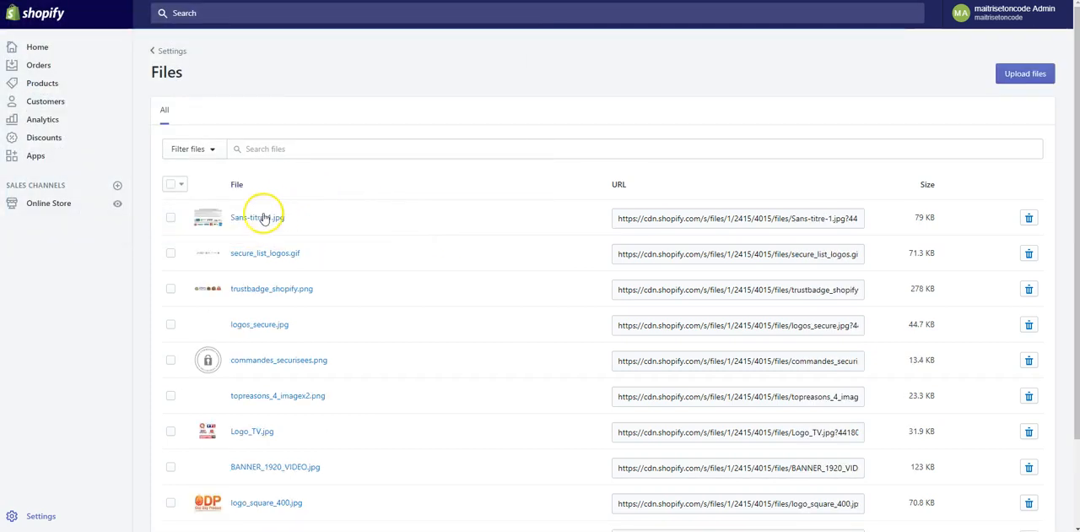
# - Copy the URL of the uploaded Sans-titre-1.jpg file
pyautogui.click(694, 225)
pyautogui.rightClick(694, 226)
pyautogui.click(702, 225)
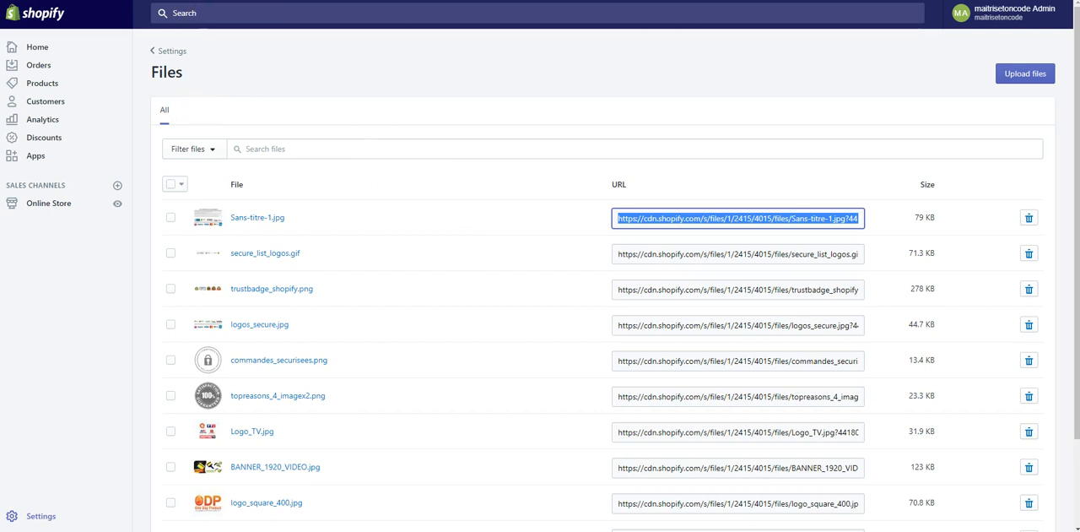
# - Preview the theme AJOUT IMGS PAGES CHOISIES - 060118 and open the hat's product page in it
pyautogui.click(48, 205)
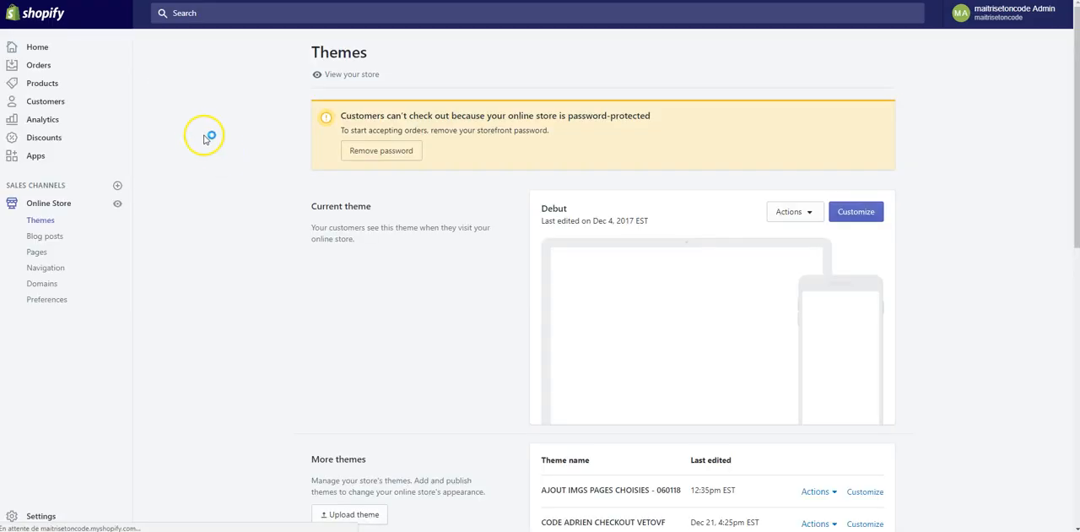
pyautogui.scroll(-2, 666, 285)
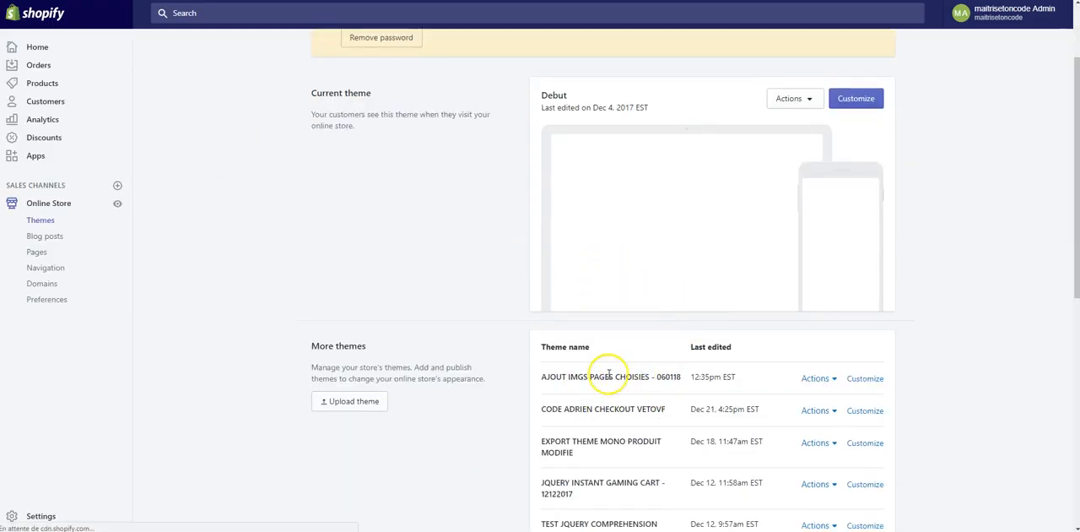
pyautogui.moveTo(526, 379); pyautogui.dragTo(686, 377)
pyautogui.click(664, 376)
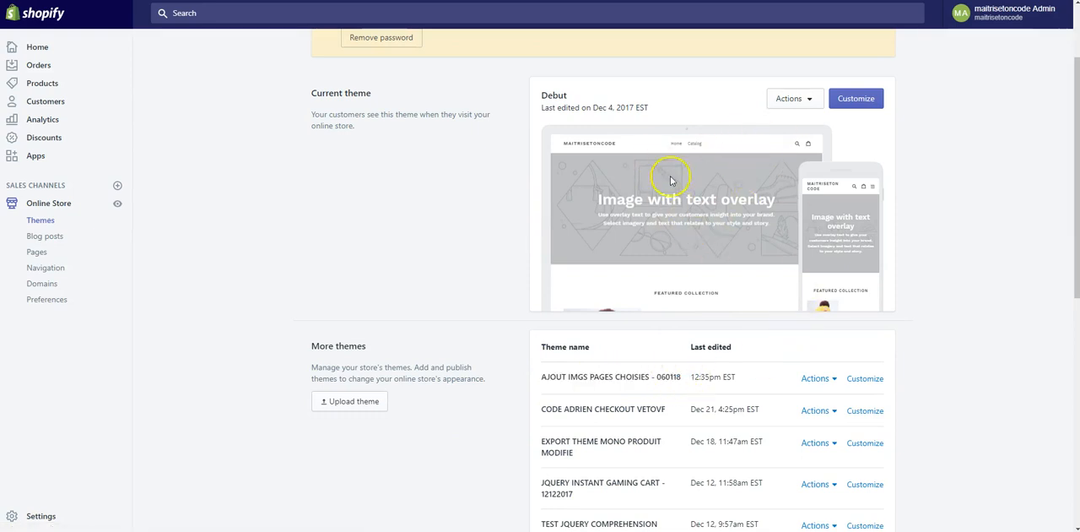
pyautogui.click(835, 378)
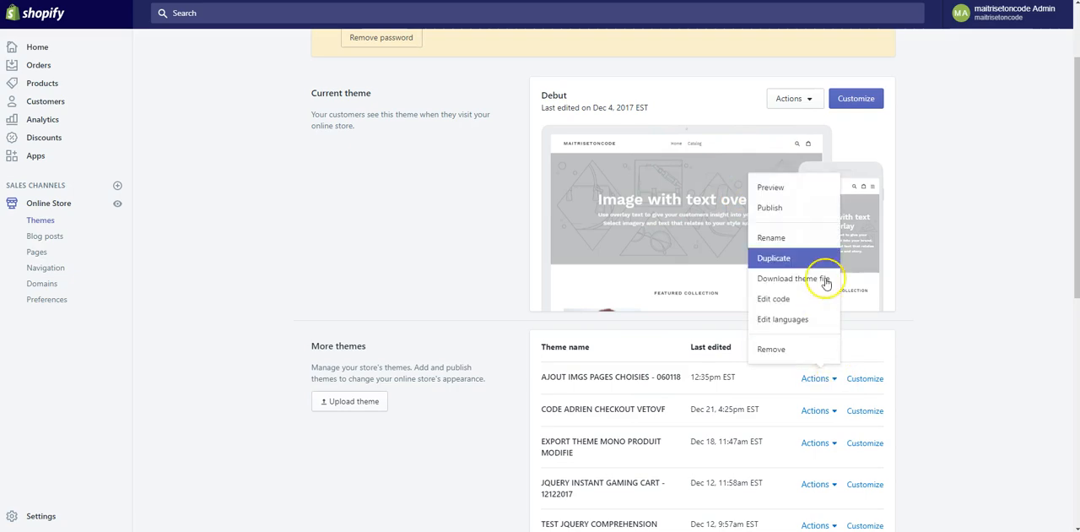
pyautogui.click(802, 186)
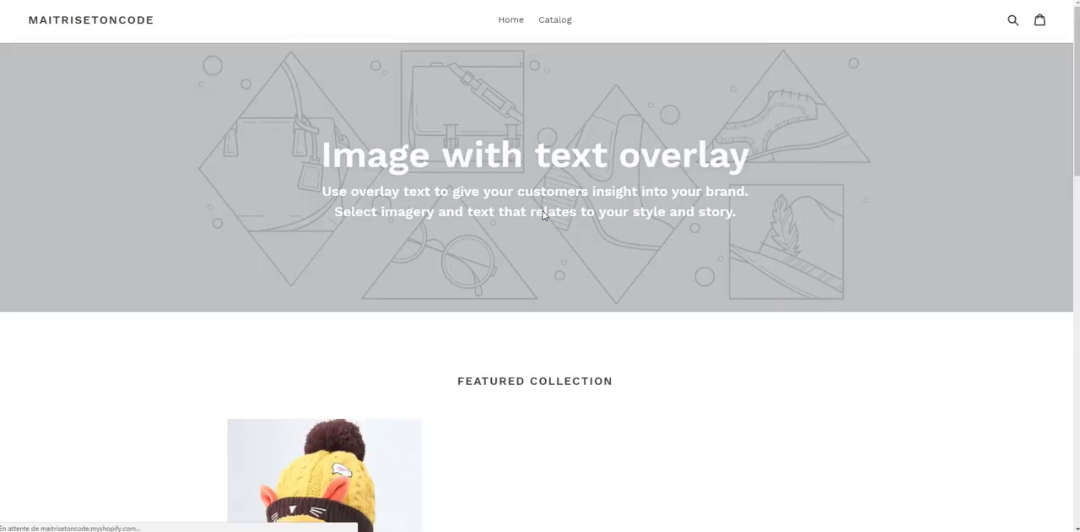
pyautogui.scroll(-3, 543, 211)
pyautogui.click(380, 270)
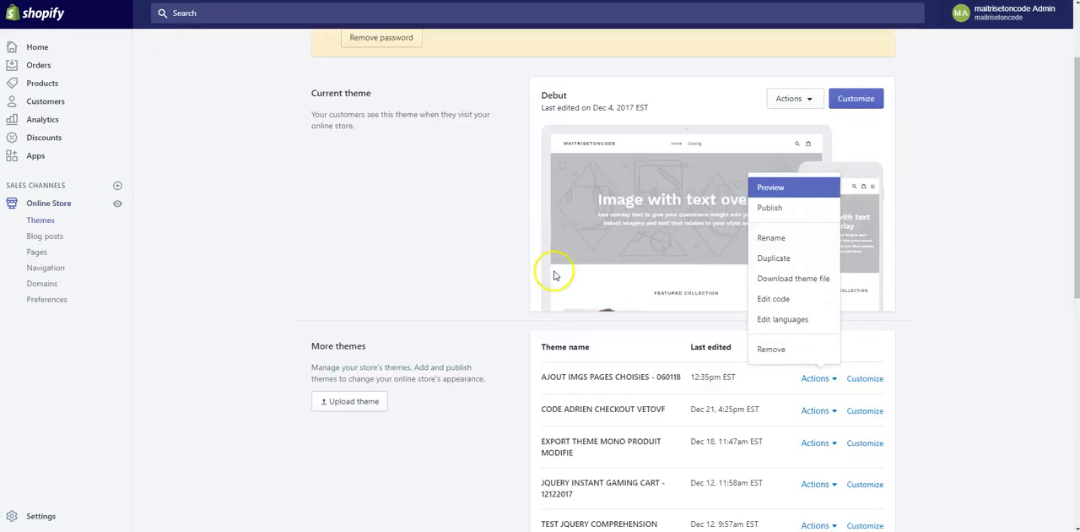
# - Edit the code of the theme AJOUT IMGS PAGES CHOISIES - 060118 and open its product-template.liquid section
pyautogui.click(775, 309)
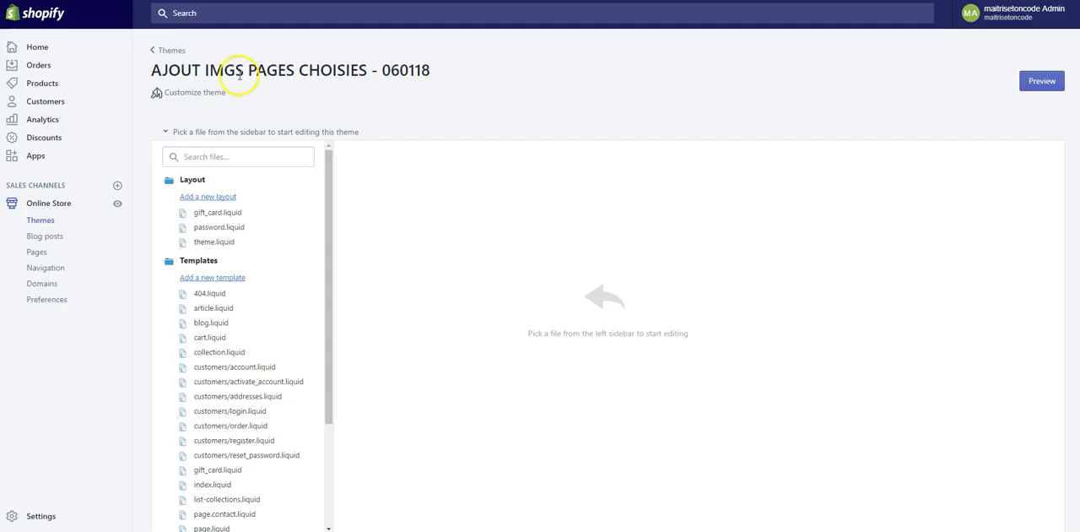
pyautogui.scroll(-4, 245, 304)
pyautogui.click(210, 448)
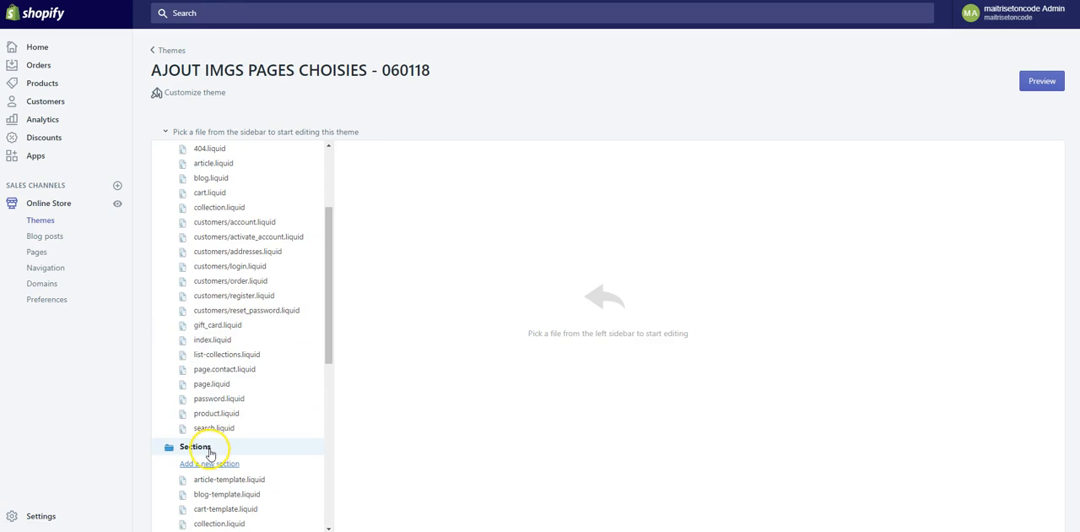
pyautogui.scroll(-5, 270, 426)
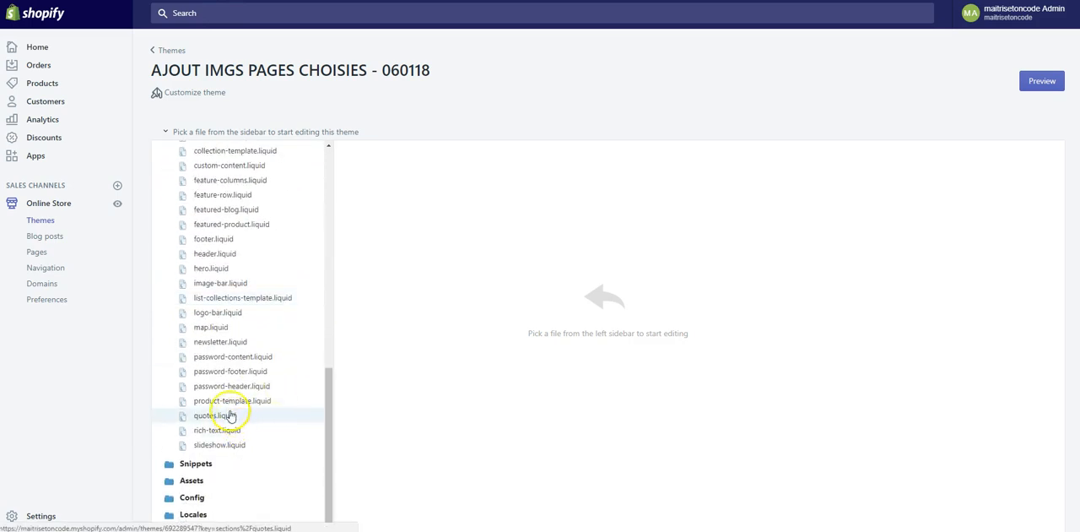
pyautogui.click(228, 401)
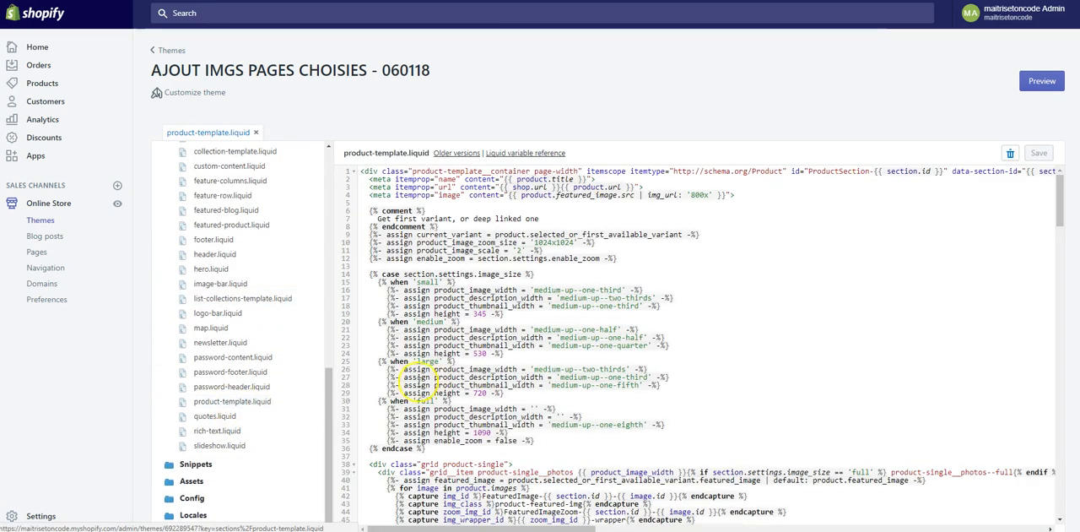
# - Search product-template.liquid for "social" and place the cursor above the social-sharing include
pyautogui.hotkey('ctrl', 'f')
pyautogui.write('scoial')
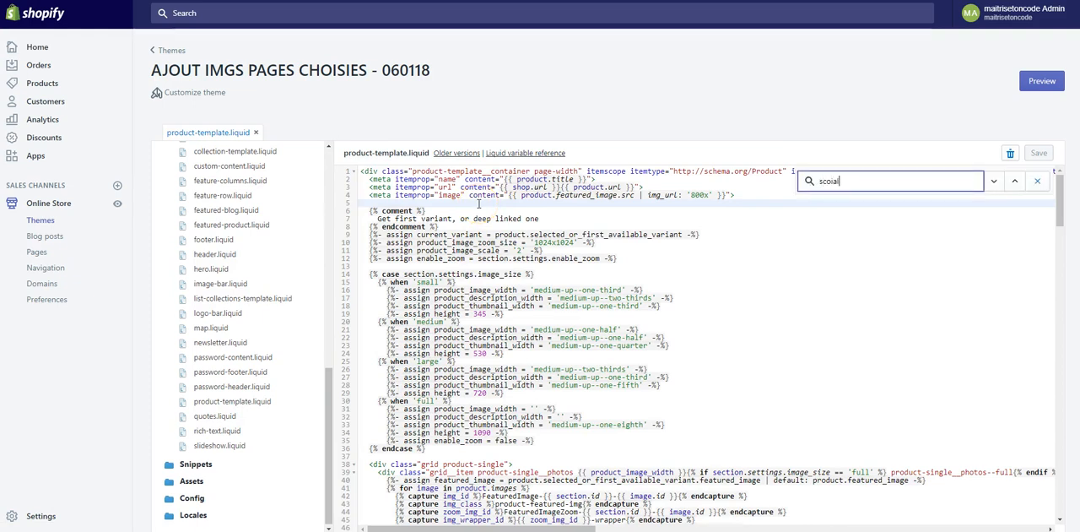
pyautogui.write('o')
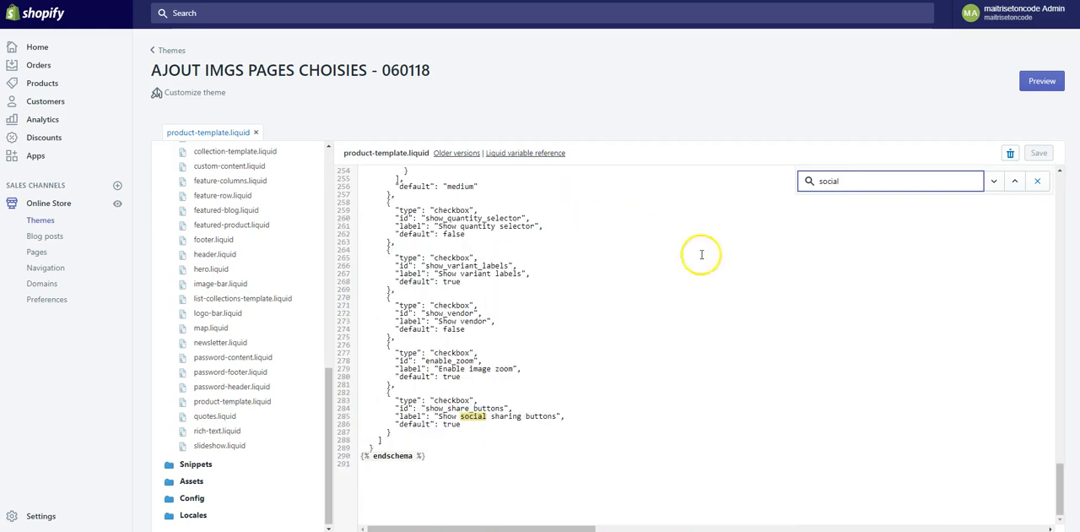
pyautogui.click(1014, 181)
pyautogui.click(435, 305)
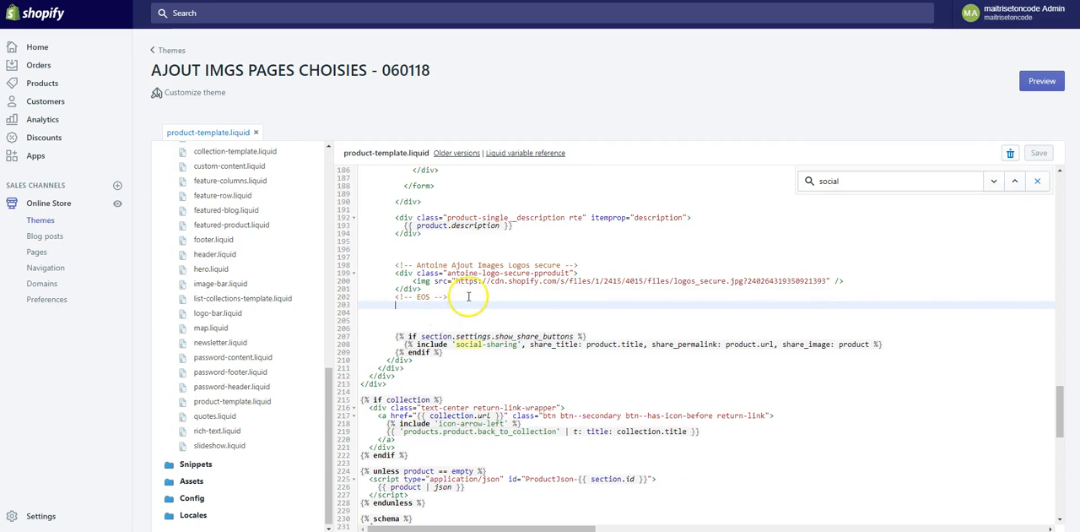
# - Delete the existing secure-logos block, including its comments, div and image, below the product description
pyautogui.moveTo(448, 297); pyautogui.dragTo(391, 265)
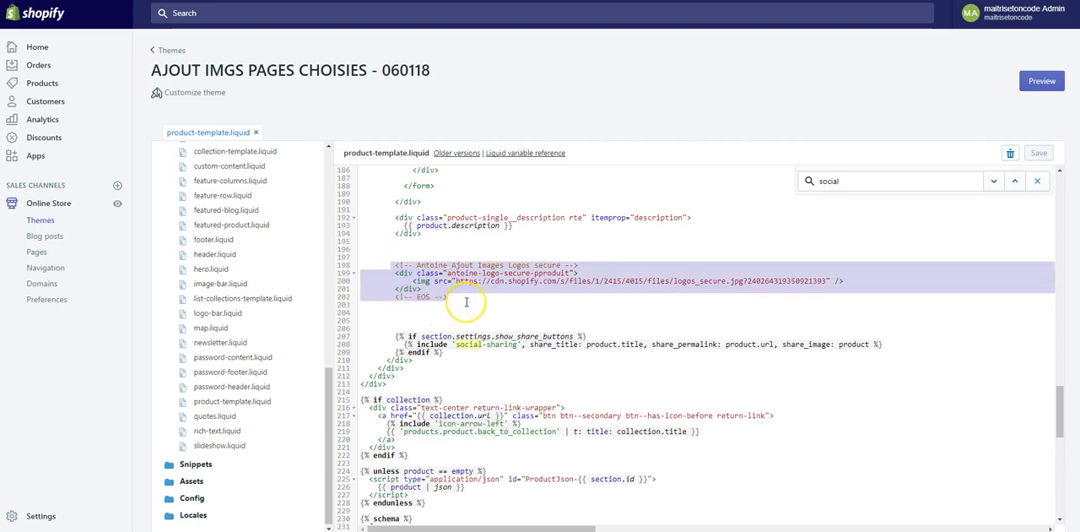
pyautogui.press('BackSpace')
pyautogui.hotkey('shift', 'Home')
pyautogui.press('BackSpace')
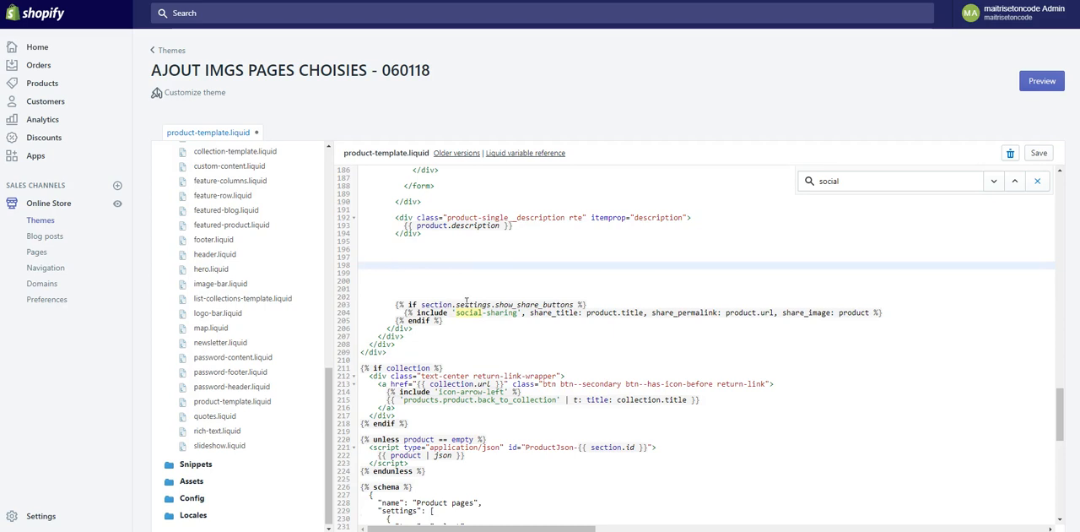
# - Add an opening comment for the secure logo images and a closing EOS comment, with an empty line between them
pyautogui.write('<!-- Antoine ajouts images logos secure')
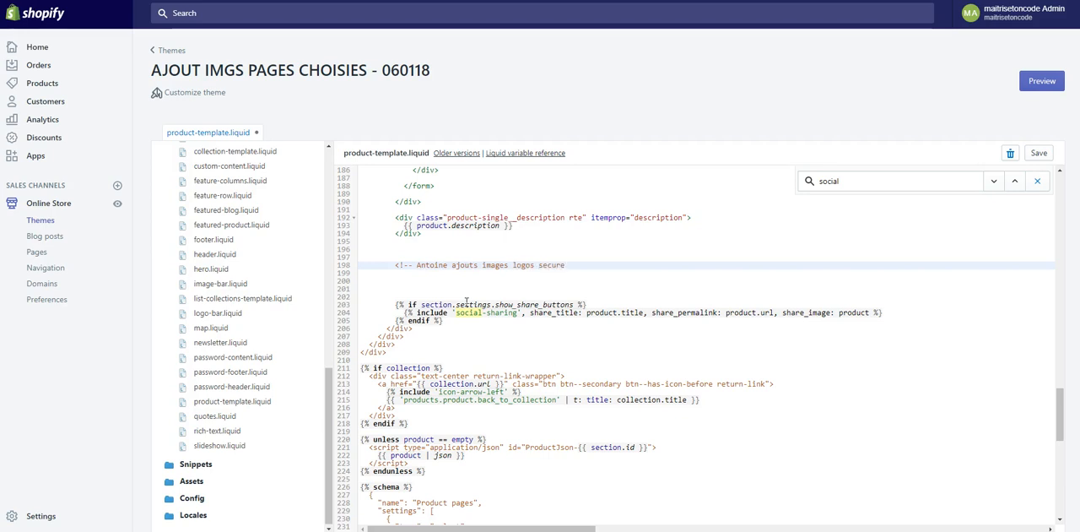
pyautogui.press('Return')
pyautogui.press('Return')
pyautogui.write('<!-- EOS -->')
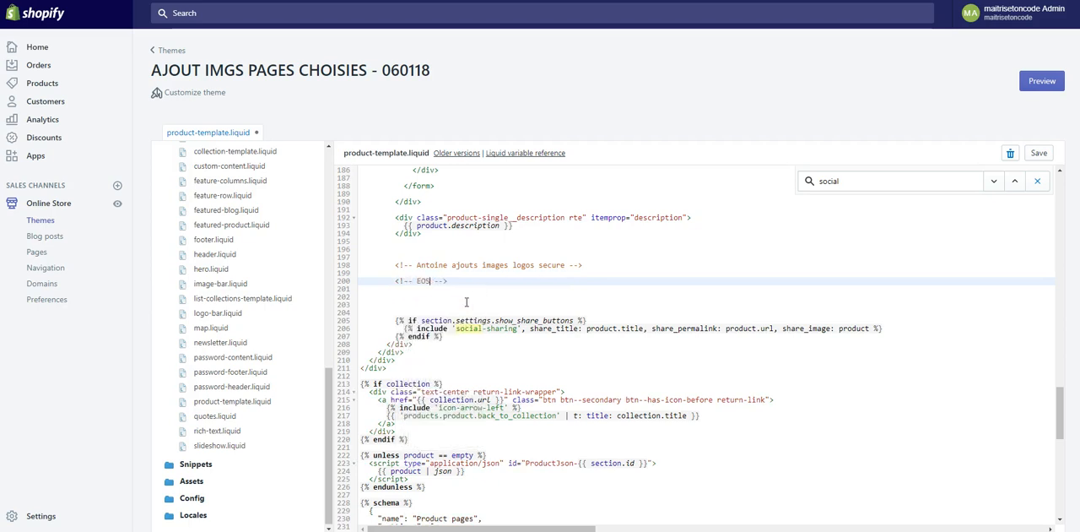
pyautogui.press('Up')
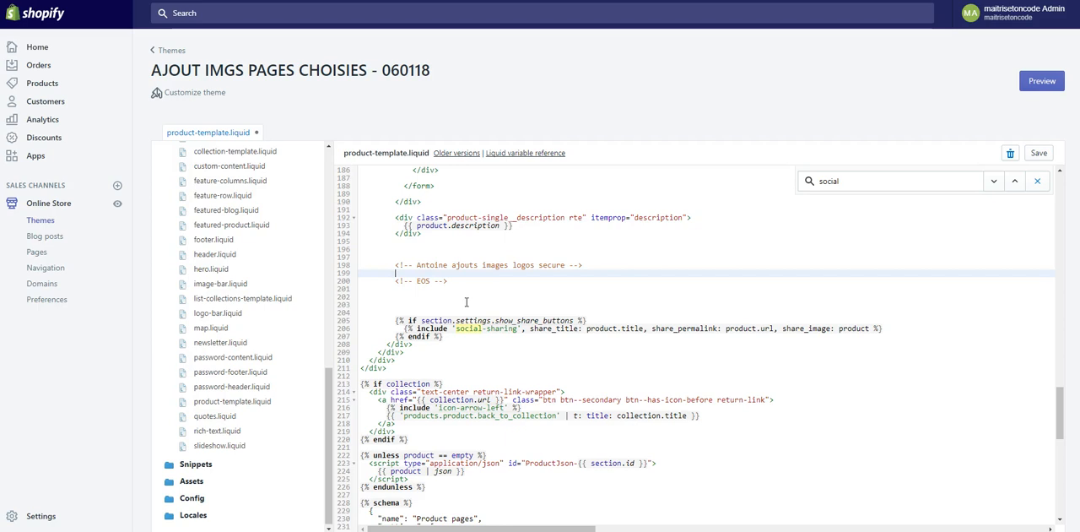
# - Write a self-closing img tag with an empty src attribute between the two comments
pyautogui.write('<img src="')
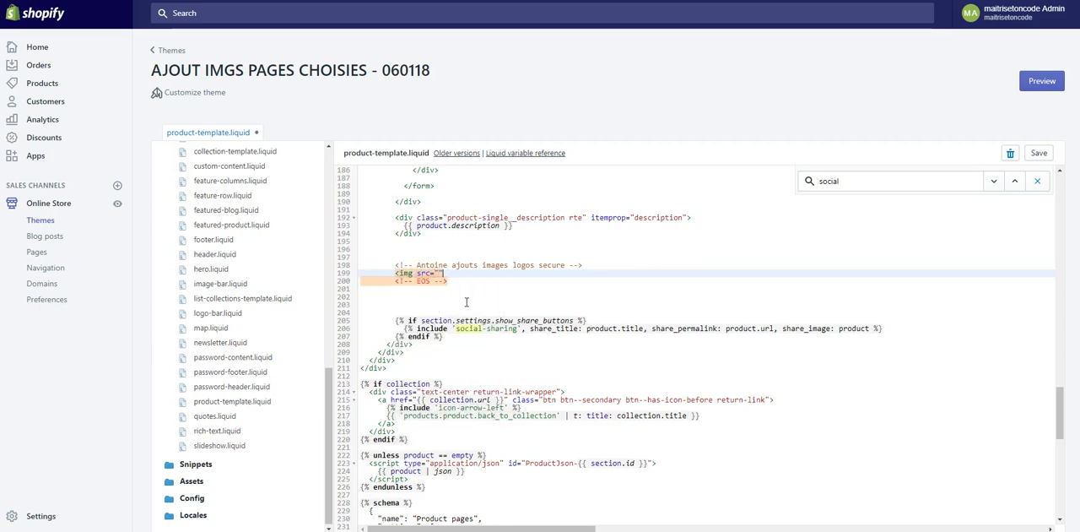
pyautogui.press('Right')
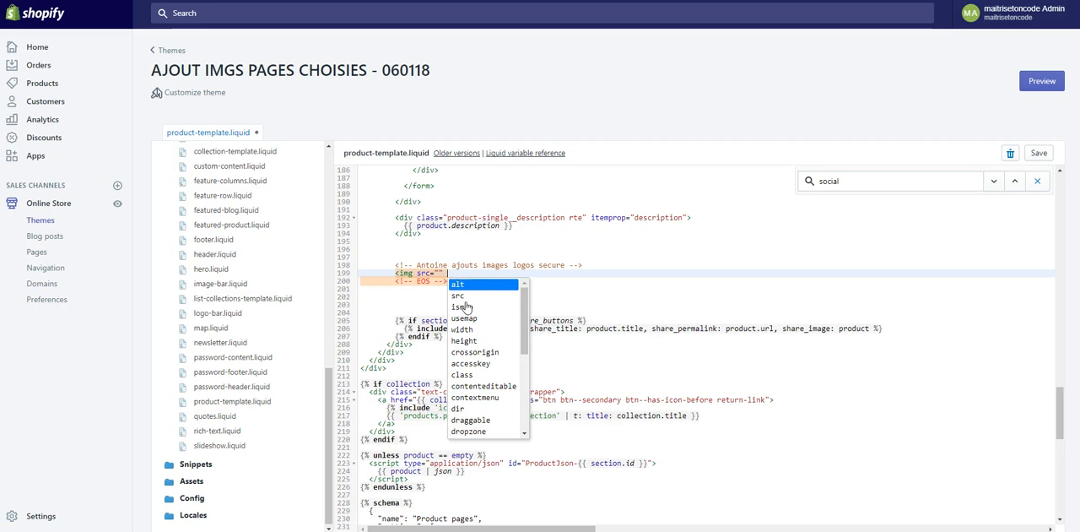
pyautogui.write('/>')
pyautogui.press('Left')
pyautogui.press('Left')
pyautogui.press('Left')
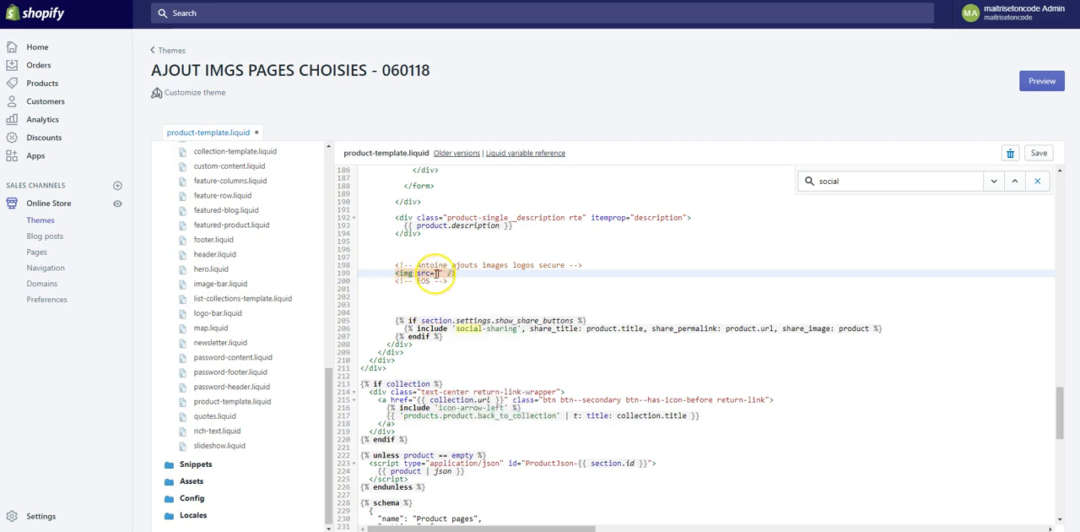
# - Insert the copied Sans-titre-1.jpg URL as the image source and save product-template.liquid
pyautogui.rightClick(439, 273)
pyautogui.click(472, 336)
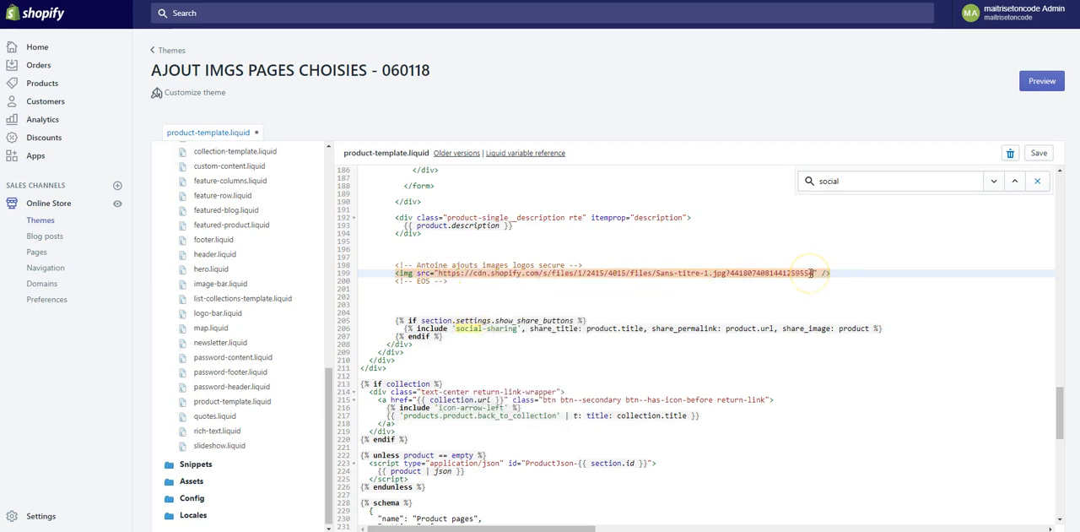
pyautogui.hotkey('ctrl', 's')
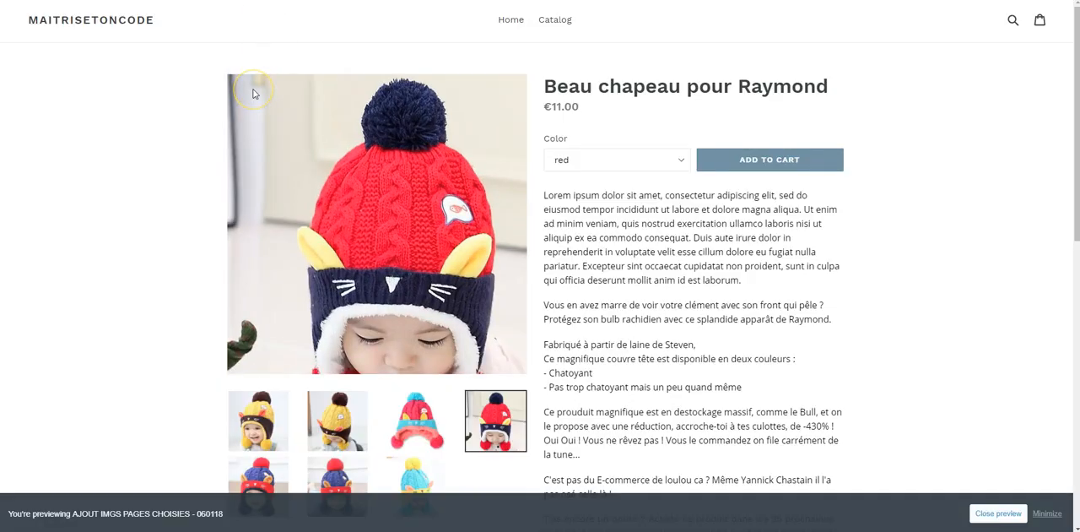
# - Reload the previewed product page and check the guarantees banner below the description
pyautogui.click(253, 92)
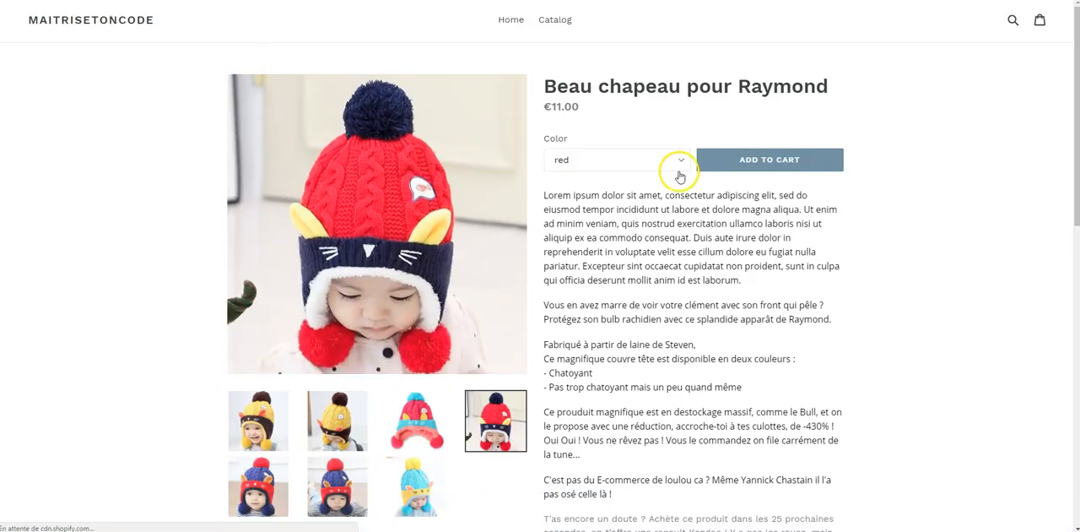
pyautogui.scroll(-5, 675, 173)
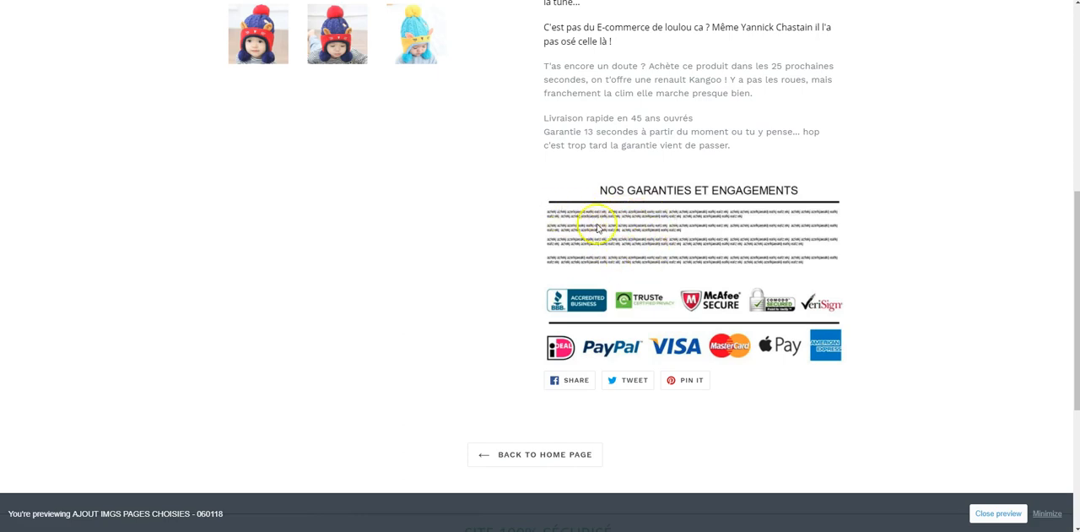
# - Switch to Photoshop and set the font size of all the paragraph text under the banner heading to 14 pt
pyautogui.click(275, 530)
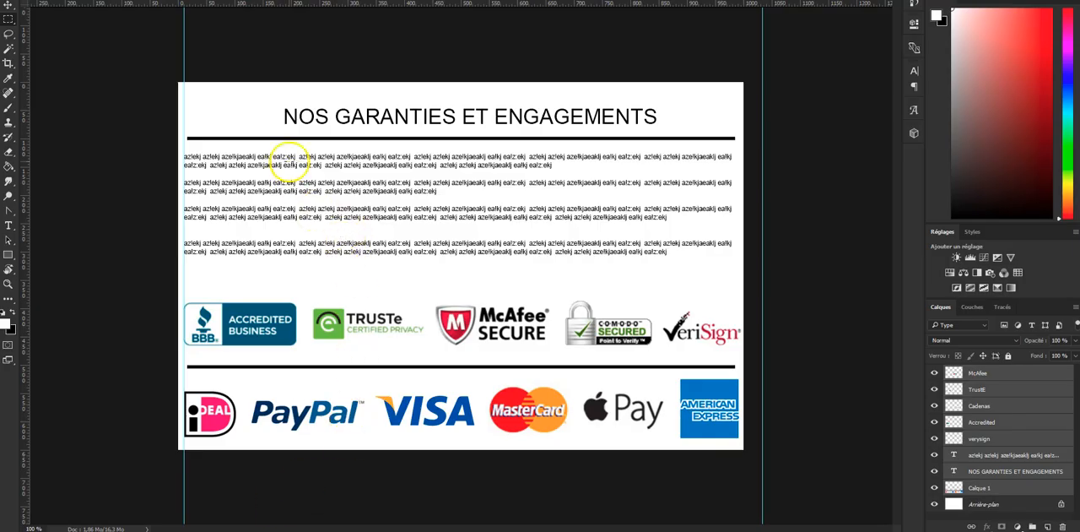
pyautogui.tripleClick(287, 158)
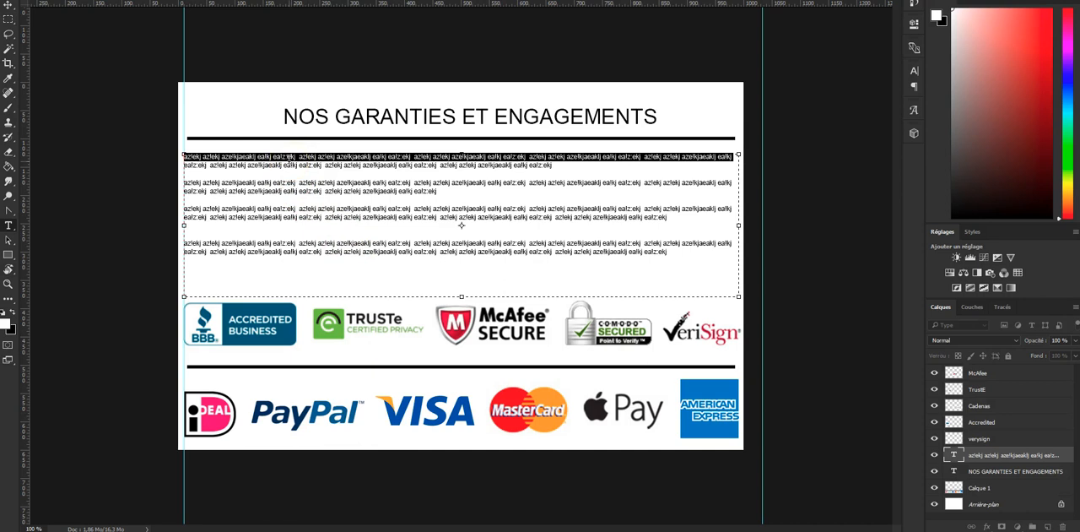
pyautogui.hotkey('ctrl', 'a')
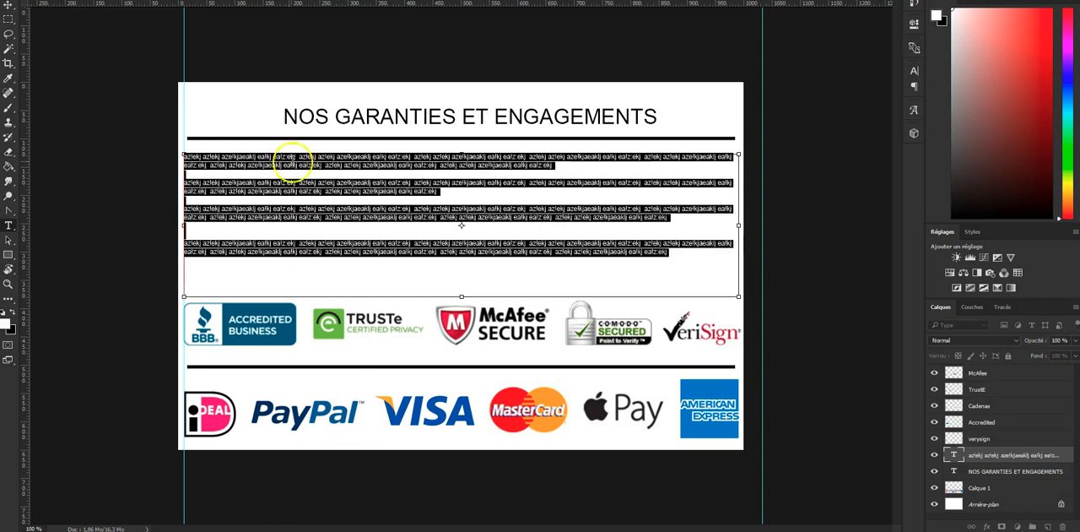
pyautogui.click(914, 72)
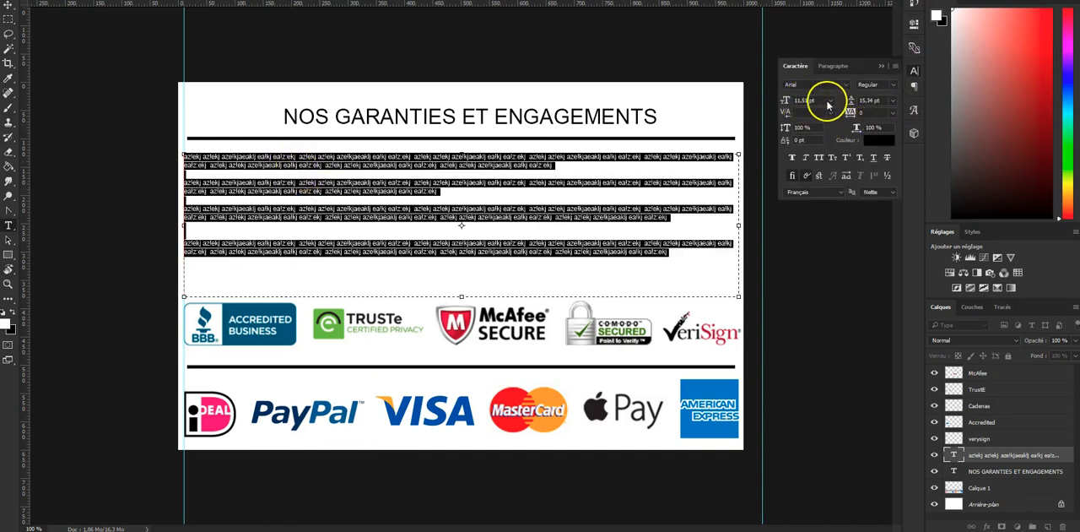
pyautogui.click(829, 101)
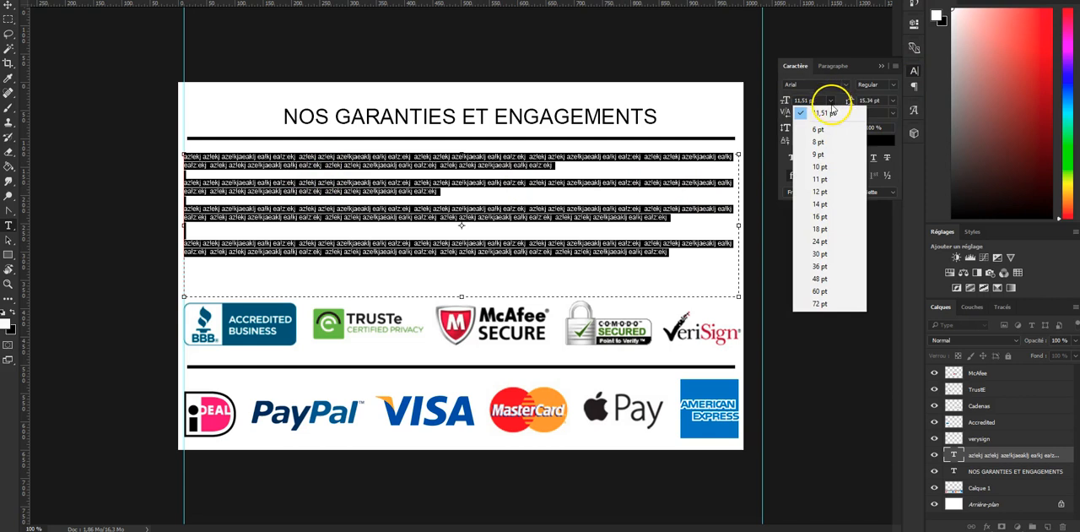
pyautogui.click(840, 212)
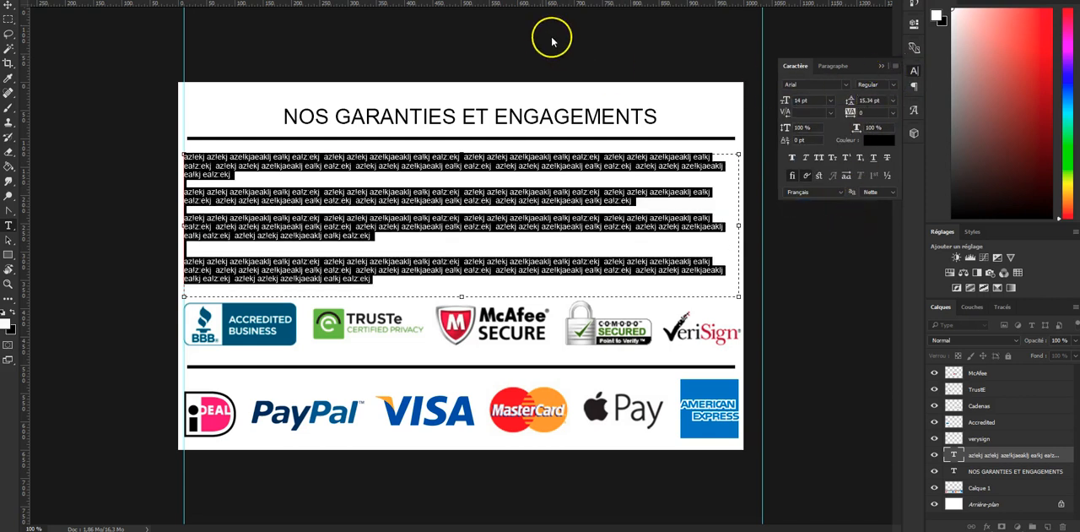
pyautogui.hotkey('ctrl', 'Return')
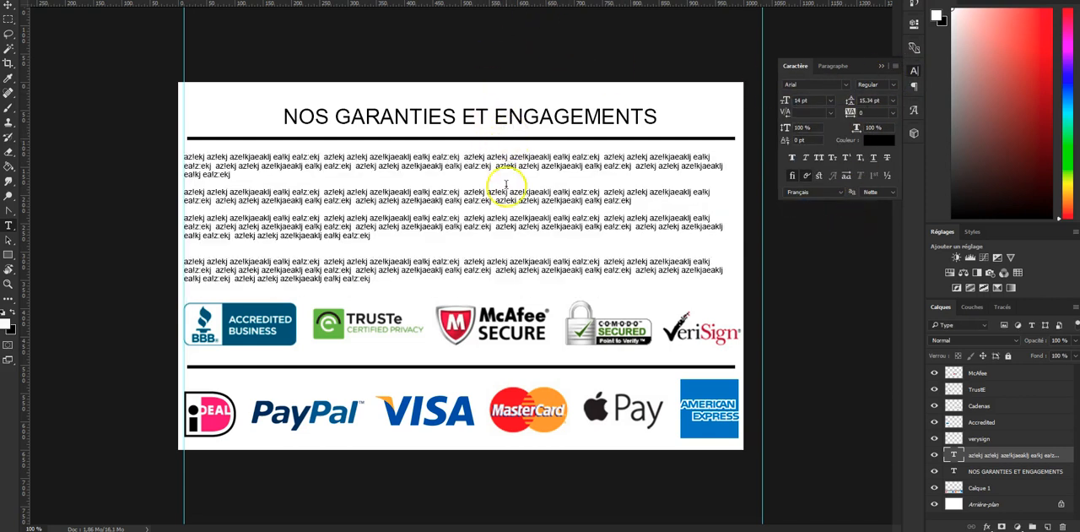
pyautogui.hotkey('ctrl', 'alt', 'shift', 's')
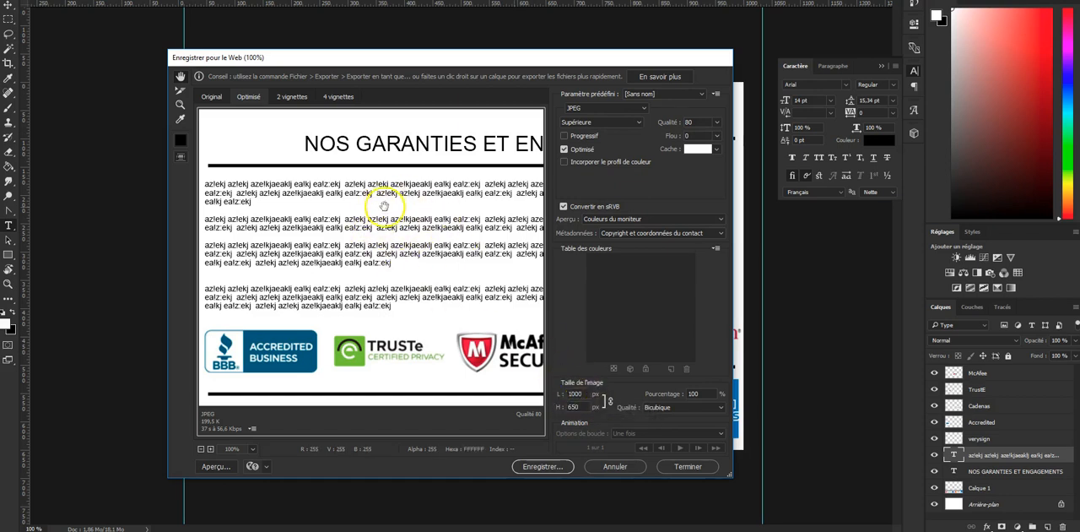
pyautogui.click(617, 466)
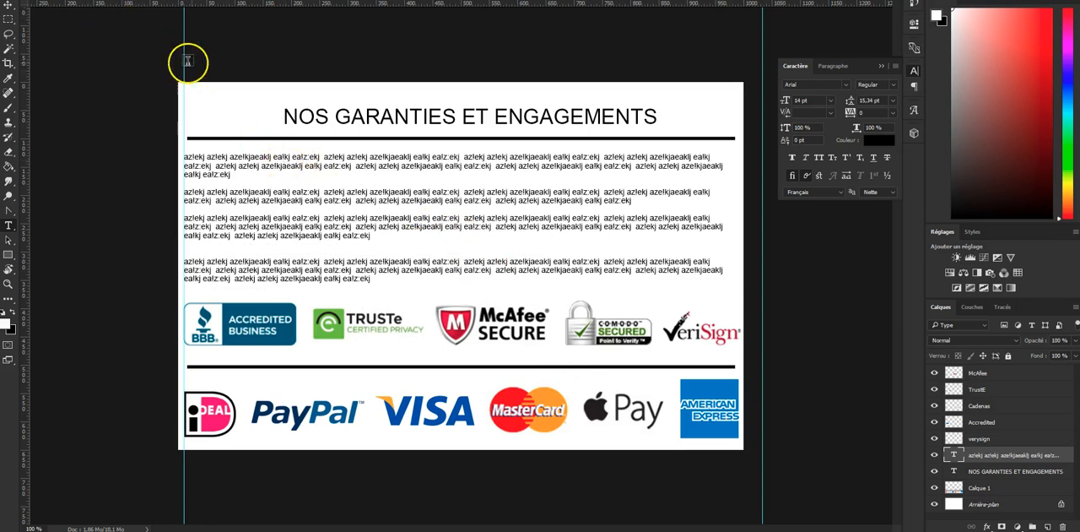
pyautogui.click(913, 73)
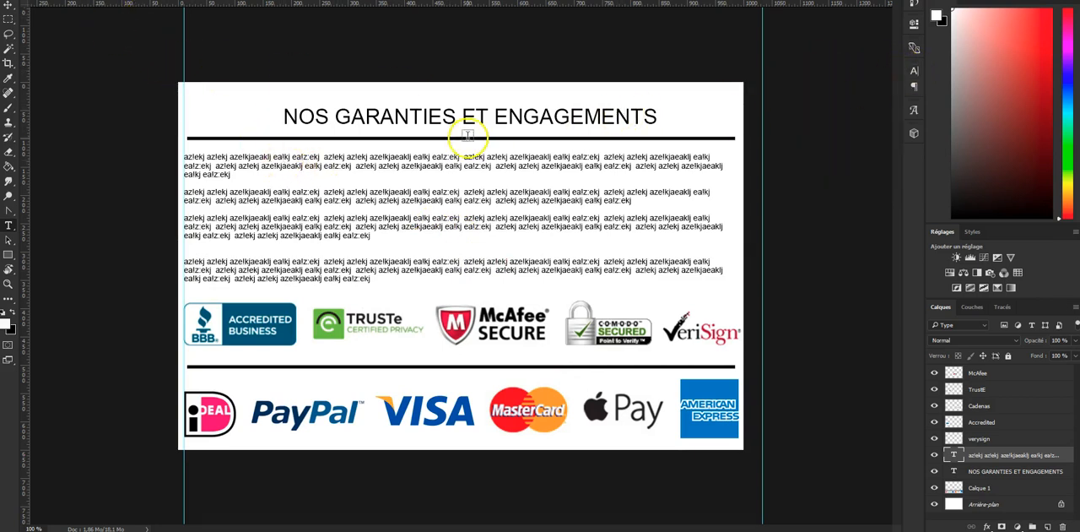
pyautogui.doubleClick(244, 165)
pyautogui.press('Escape')
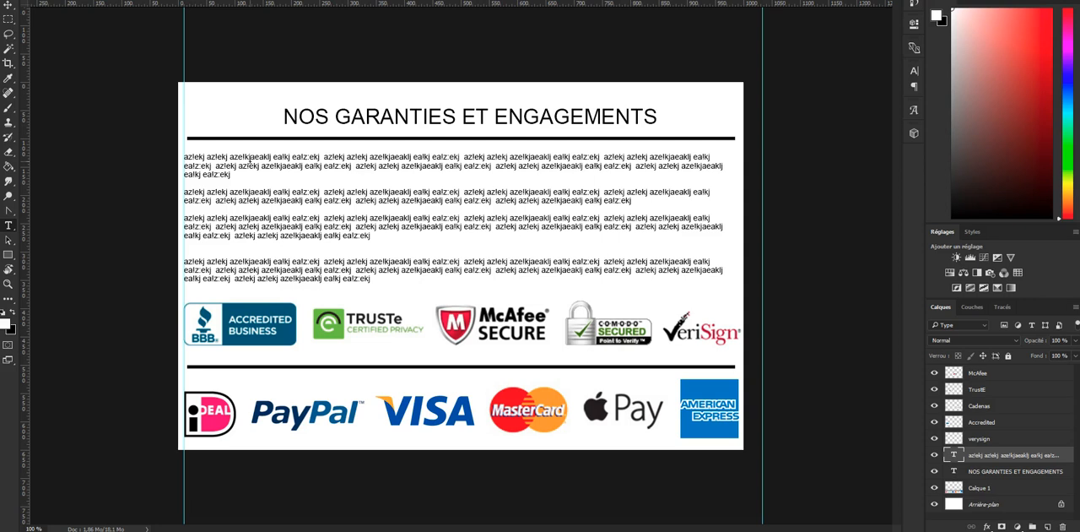
pyautogui.moveTo(252, 158); pyautogui.dragTo(325, 219)
pyautogui.press('Escape')
# - Resize the whole banner image to a width of 600 pixels, keeping its proportions
pyautogui.click(86, 1)
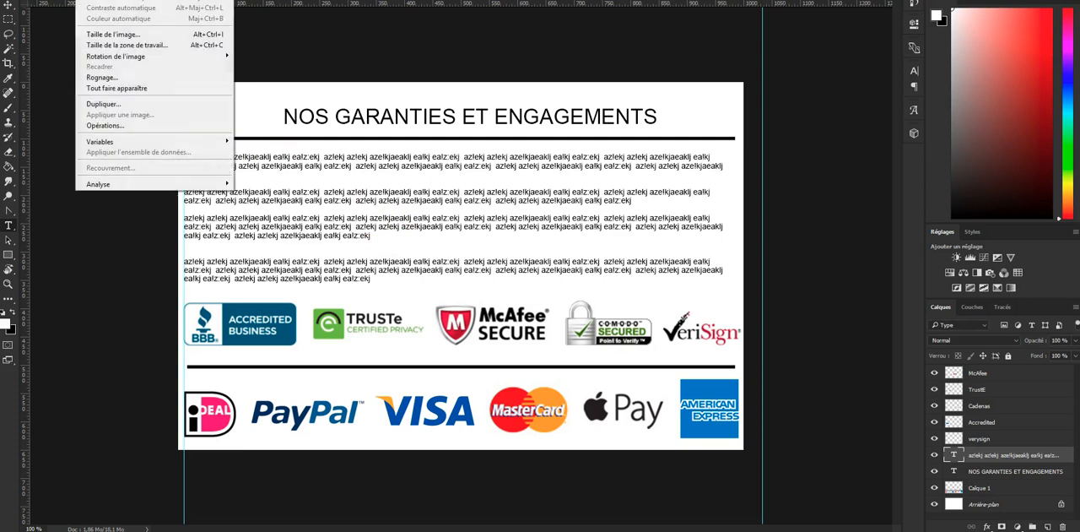
pyautogui.click(115, 34)
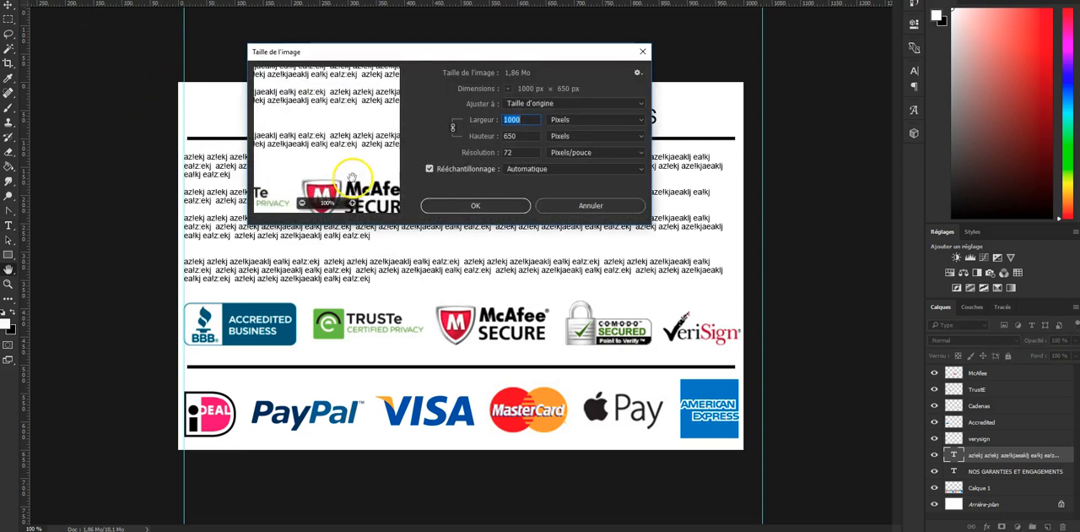
pyautogui.write('600')
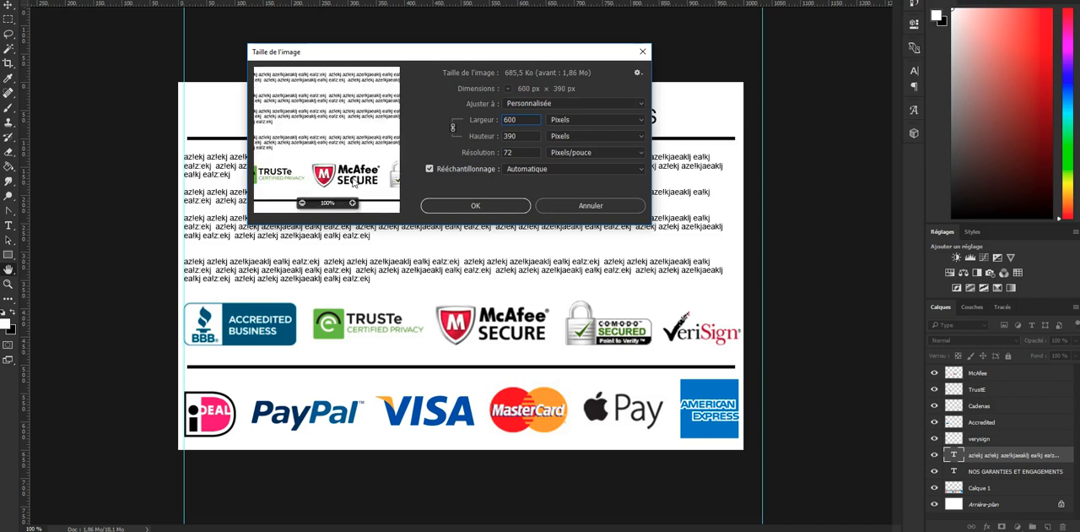
pyautogui.press('Return')
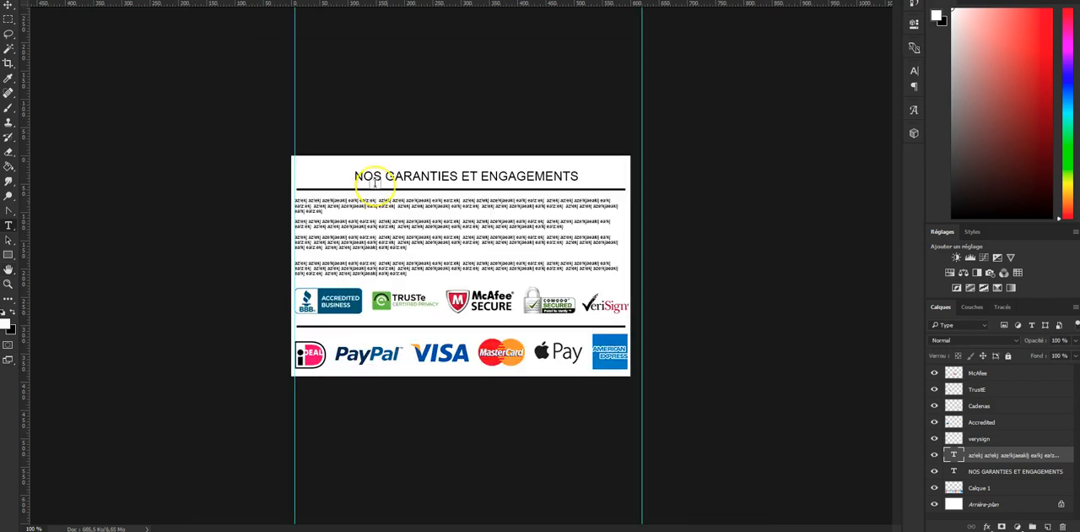
# - Set the font size of all the paragraph text in the resized banner to 12 pt
pyautogui.tripleClick(429, 206)
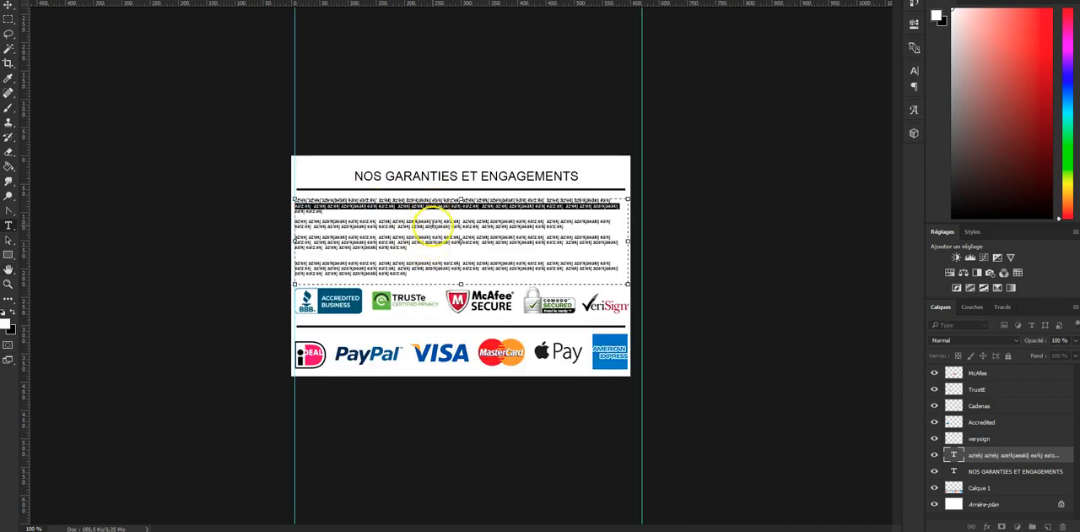
pyautogui.hotkey('ctrl', 'a')
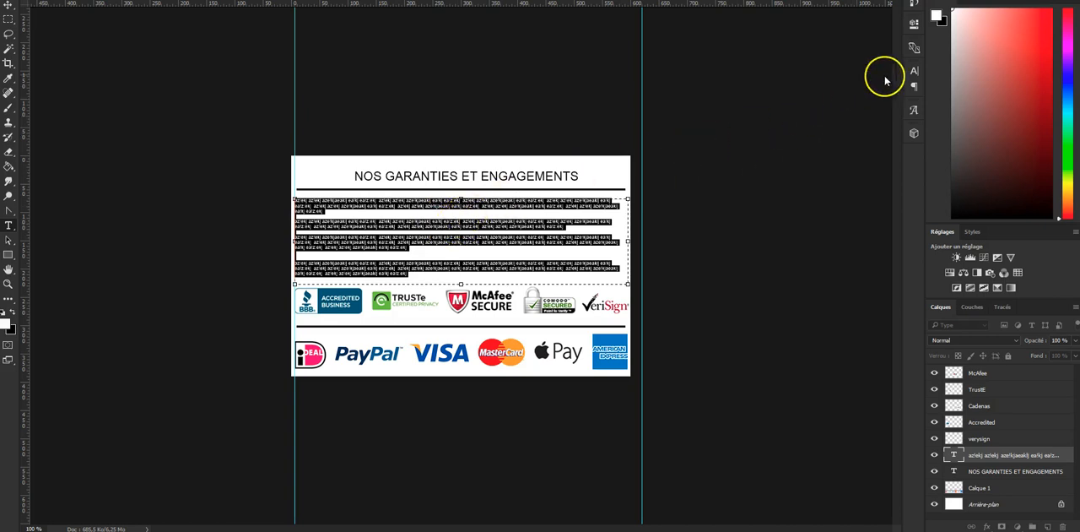
pyautogui.click(914, 71)
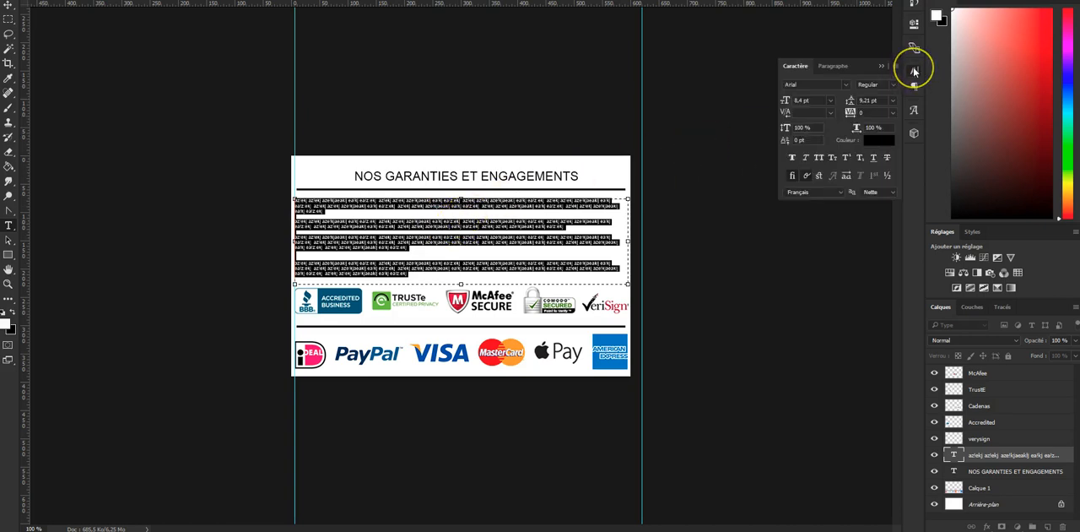
pyautogui.click(830, 101)
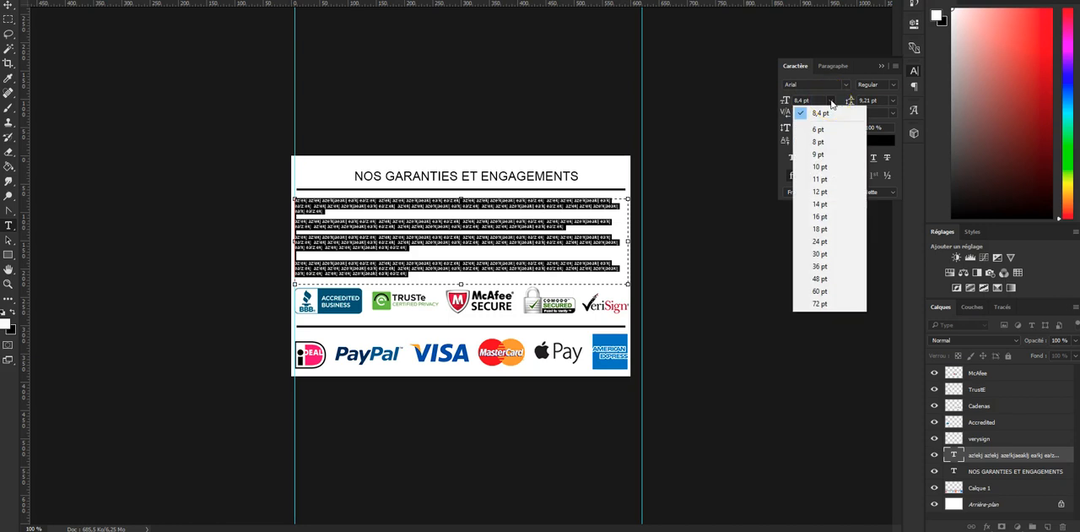
pyautogui.click(832, 193)
pyautogui.click(509, 258)
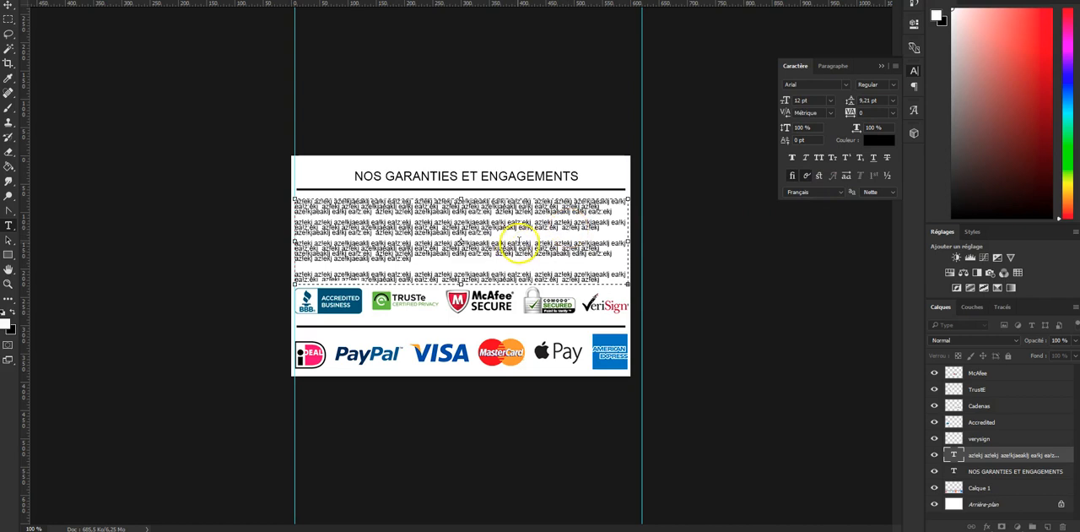
# - Delete the overflowing last part of the placeholder text and set the remaining paragraphs to 14 pt
pyautogui.moveTo(616, 252); pyautogui.dragTo(617, 287)
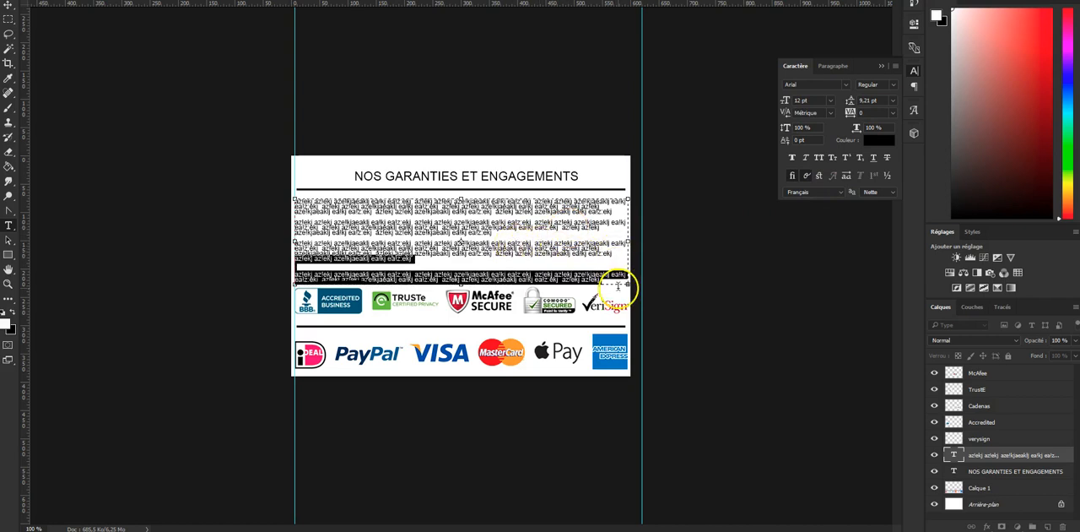
pyautogui.press('BackSpace')
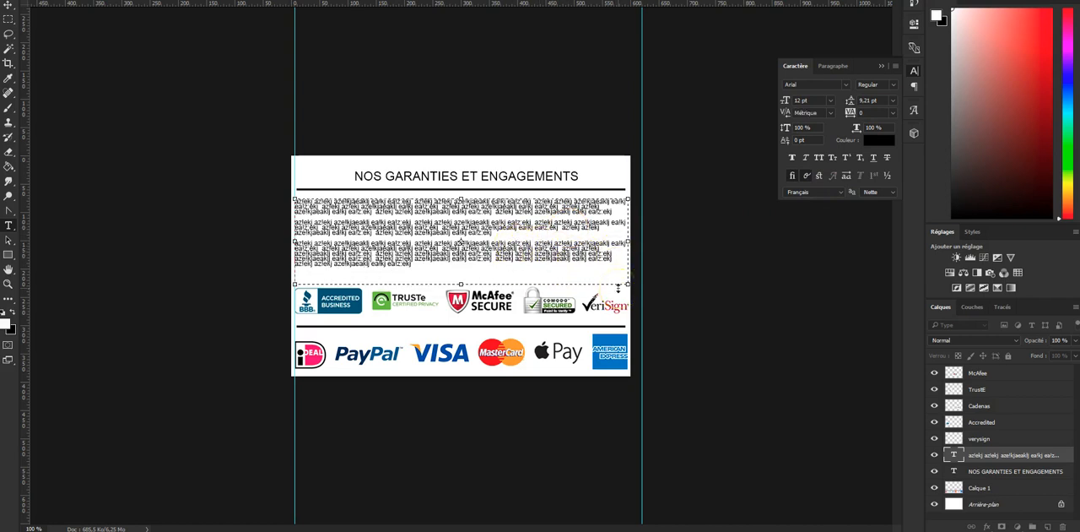
pyautogui.hotkey('ctrl', 'a')
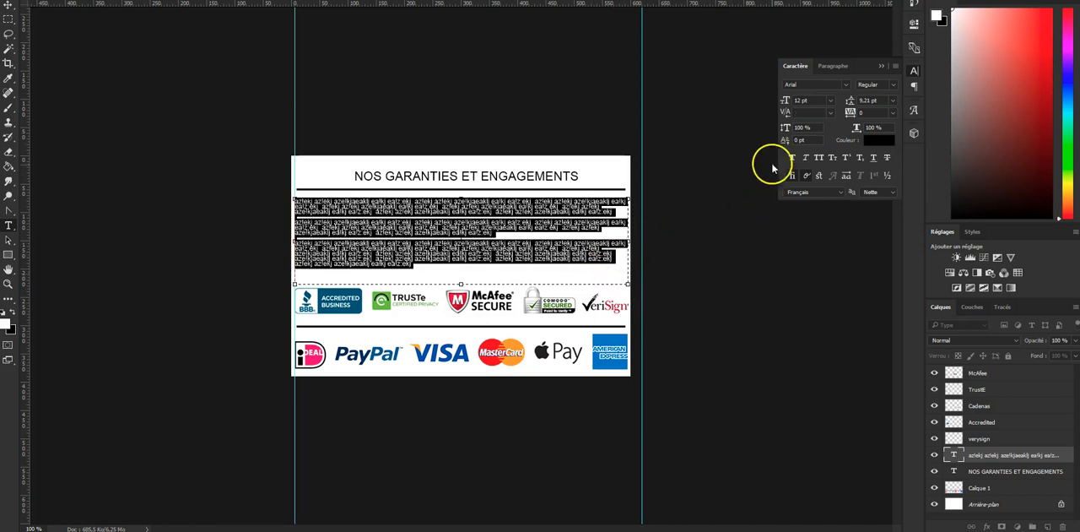
pyautogui.click(830, 100)
pyautogui.click(830, 205)
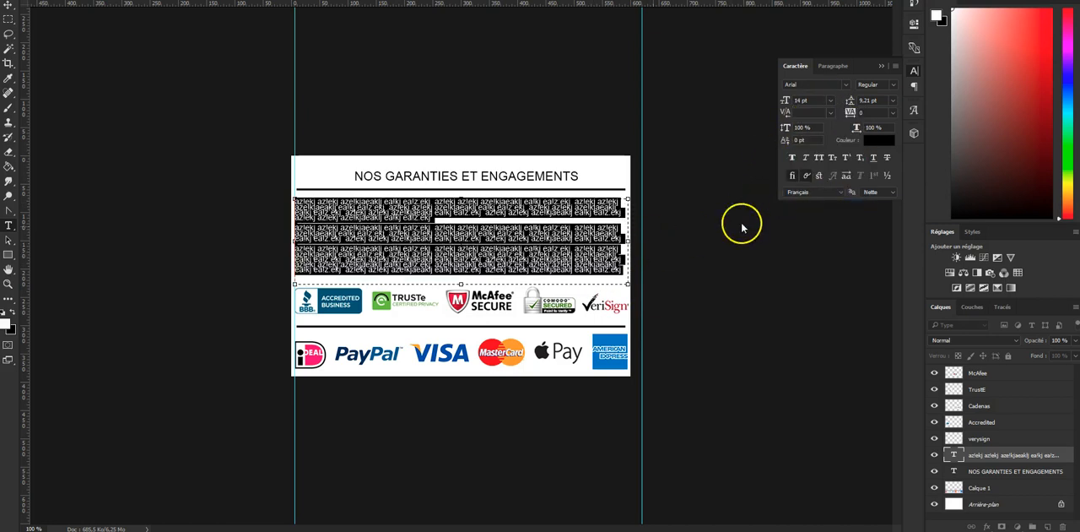
pyautogui.click(570, 224)
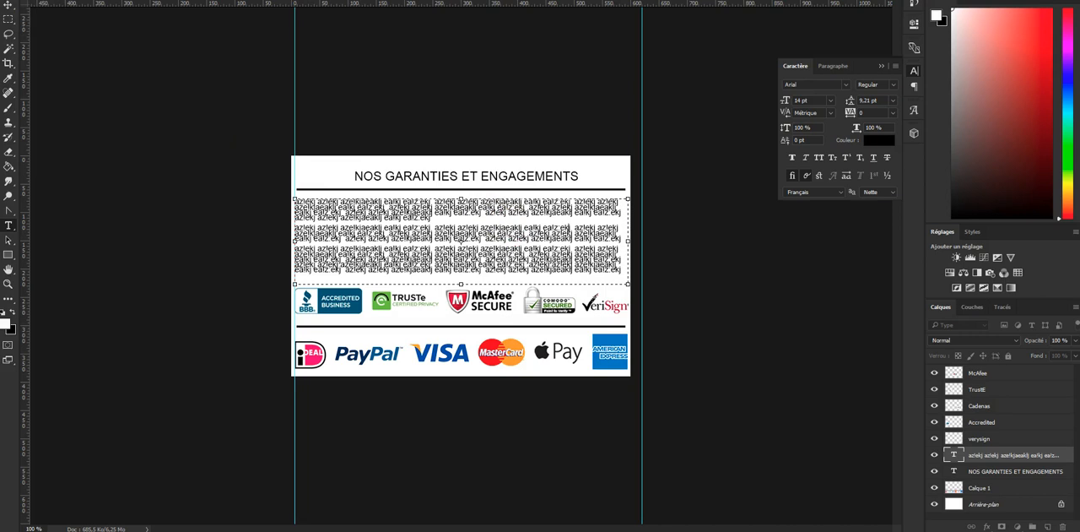
# - Replace the placeholder text with the copied Lorem ipsum paragraph inserted twice, separated by an empty line
pyautogui.hotkey('ctrl', 'a')
pyautogui.press('Delete')
pyautogui.write('Lorem ipsum dolor sit amet, consectetur adipiscing elit, sed do eiusmod tempor incididunt ut labore et dolore magna aliqua. Ut enim ad minim veniam, quis nostrud exercitation ullamco laboris nisi ut aliquip ex ea commodo consequat. Duis aute irure dolor in reprehenderit in voluptate velit esse cillum dolore eu fugiat nulla pariatur. Excepteur sint occaecat cupidatat non proident, sunt in culpa qui officia deserunt mollit anim id est laborum.')
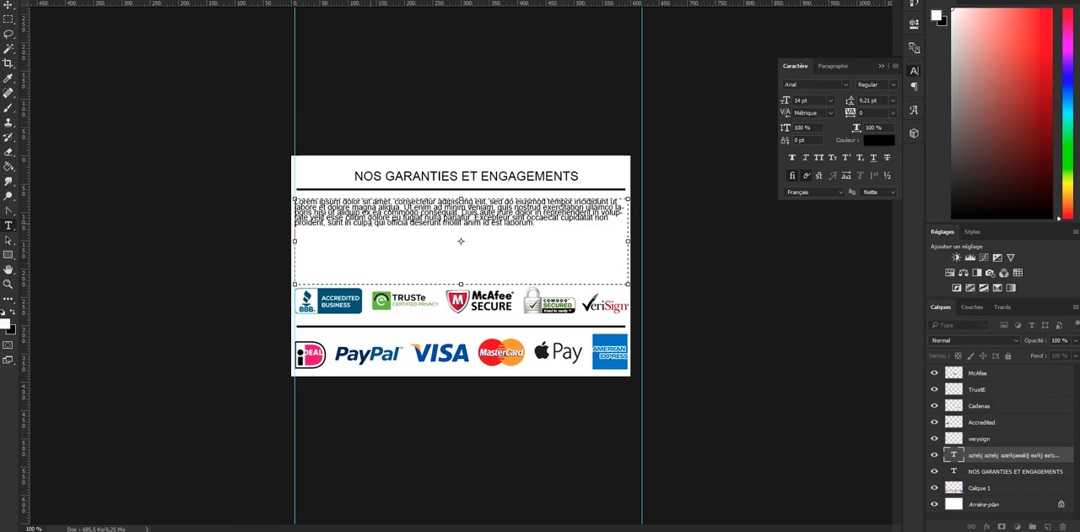
pyautogui.press('Return')
pyautogui.press('Return')
pyautogui.write('Lorem ipsum dolor sit amet, consectetur adipiscing elit, sed do eiusmod tempor incididunt ut labore et dolore magna aliqua. Ut enim ad minim veniam, quis nostrud exercitation ullamco laboris nisi ut aliquip ex ea commodo consequat. Duis aute irure dolor in reprehenderit in voluptate velit esse cillum dolore eu fugiat nulla pariatur. Excepteur sint occaecat cupidatat non proident, sunt in culpa qui officia deserunt mollit anim id est laborum.')
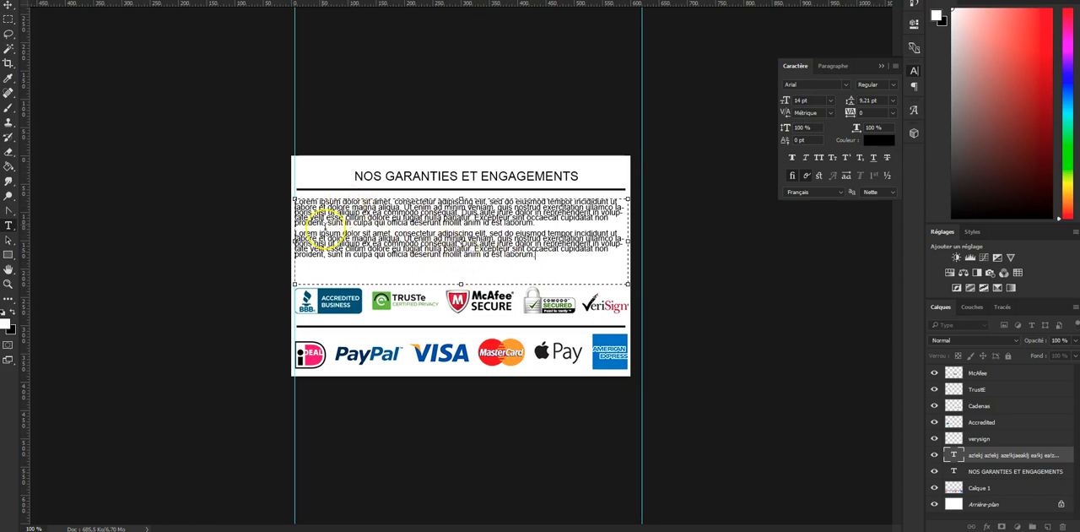
pyautogui.hotkey('ctrl', 'Return')
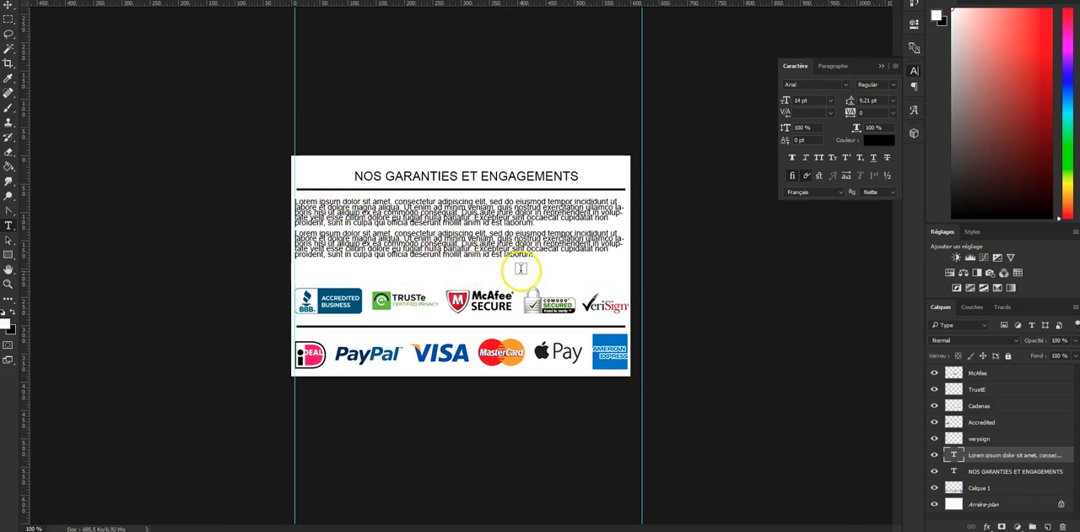
# - Set the leading of both Lorem ipsum paragraphs to Auto
pyautogui.click(455, 218)
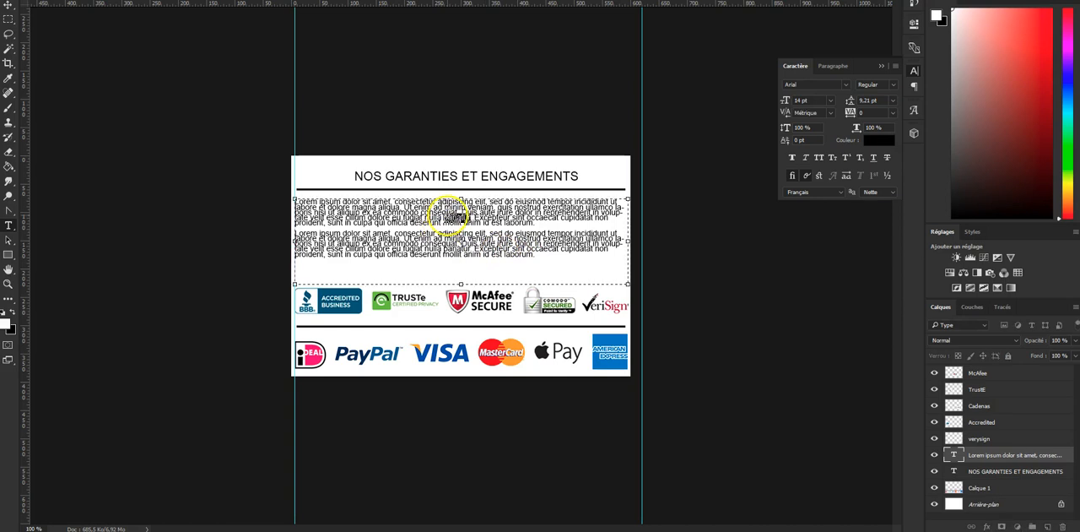
pyautogui.hotkey('ctrl', 'a')
pyautogui.click(893, 100)
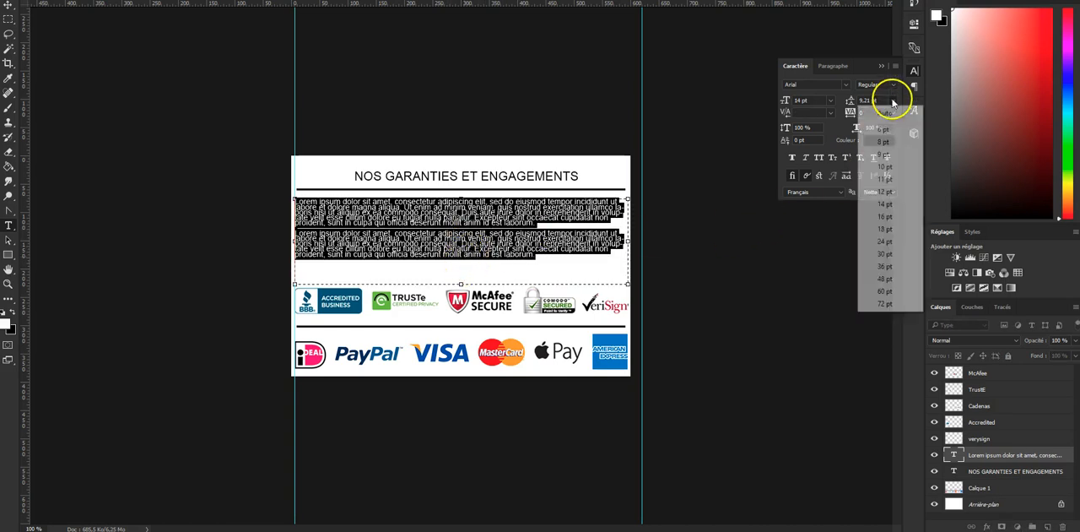
pyautogui.click(893, 104)
pyautogui.click(490, 210)
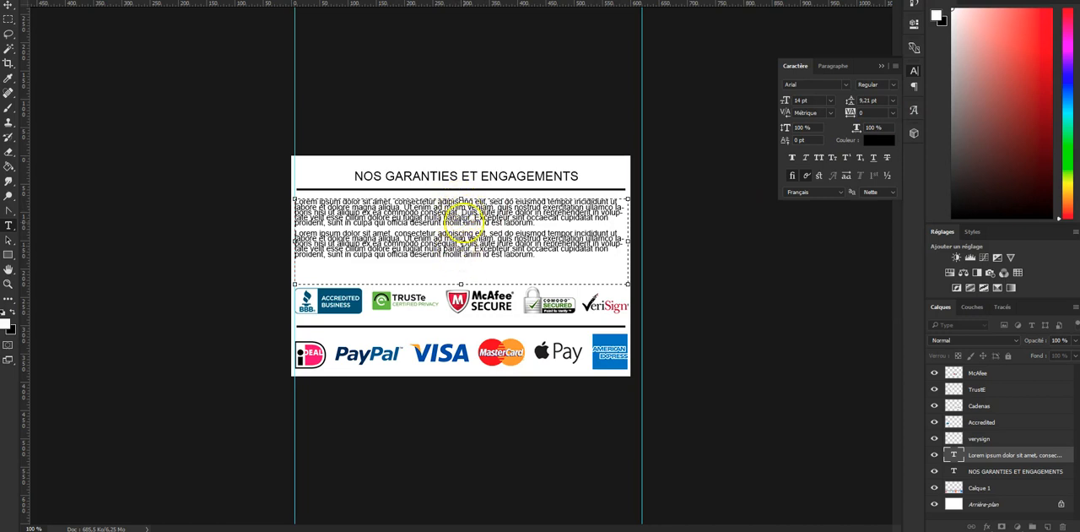
pyautogui.hotkey('ctrl', 'a')
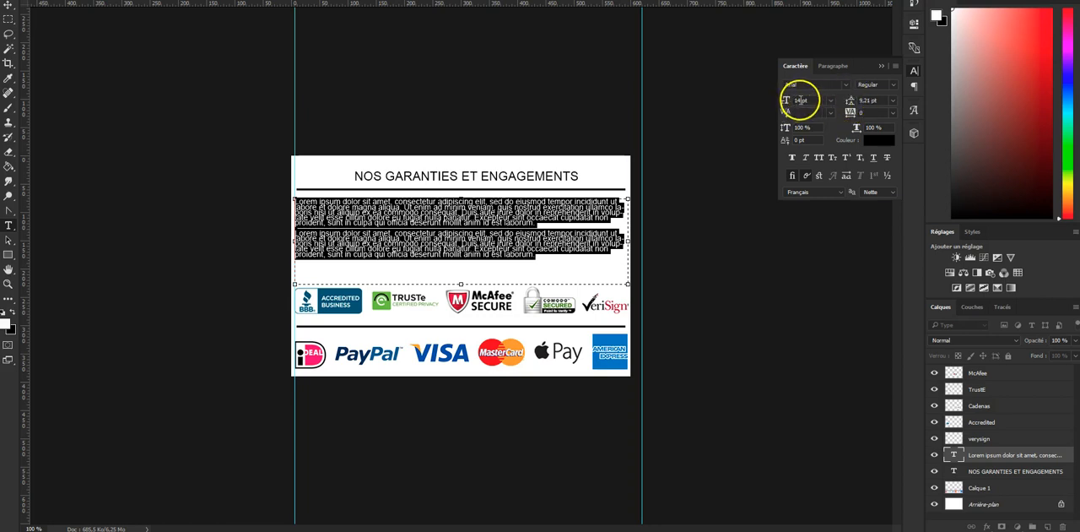
pyautogui.click(892, 100)
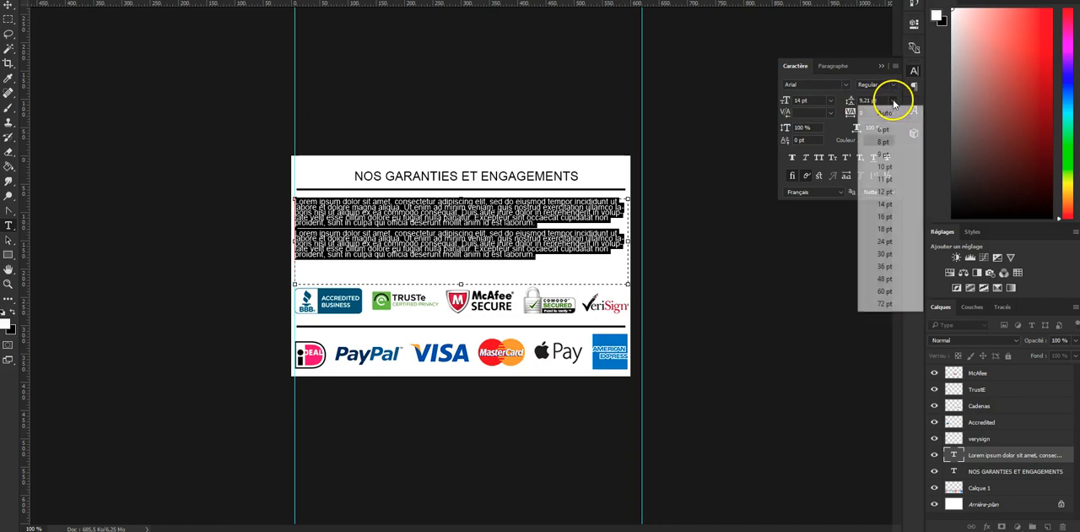
pyautogui.click(885, 114)
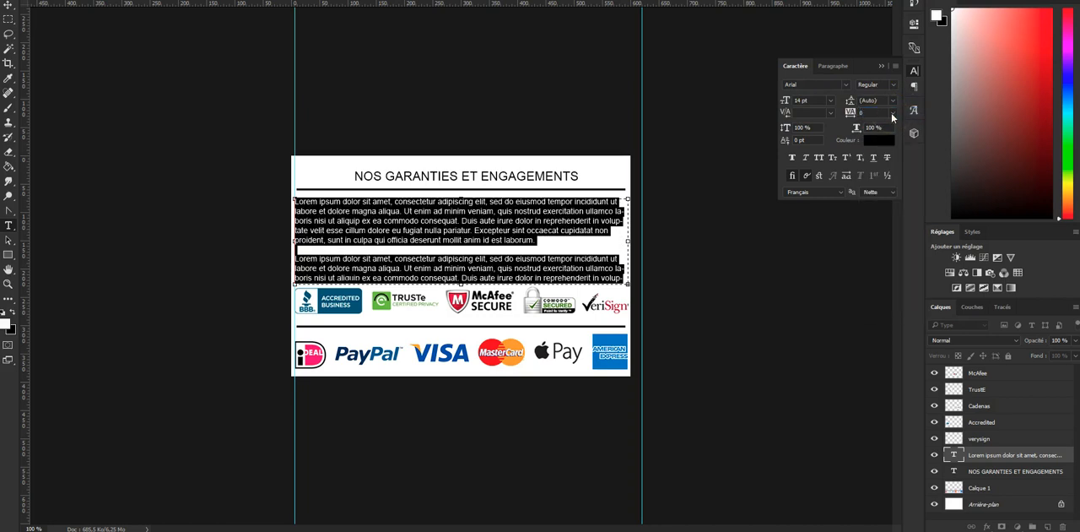
pyautogui.click(550, 240)
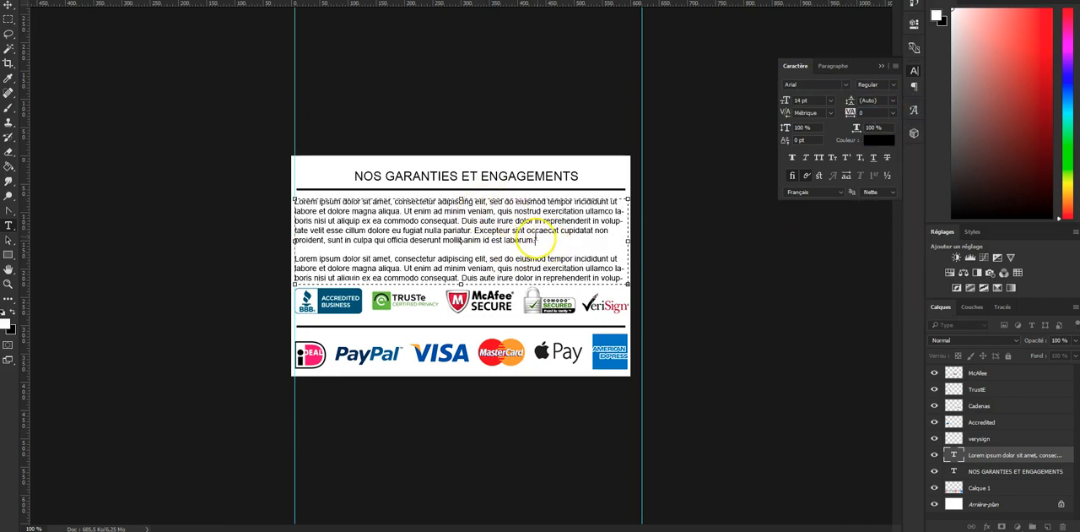
# - Delete the placeholder text from "Excepteur sint occaecat" through the end of the second paragraph
pyautogui.moveTo(473, 229); pyautogui.dragTo(627, 293)
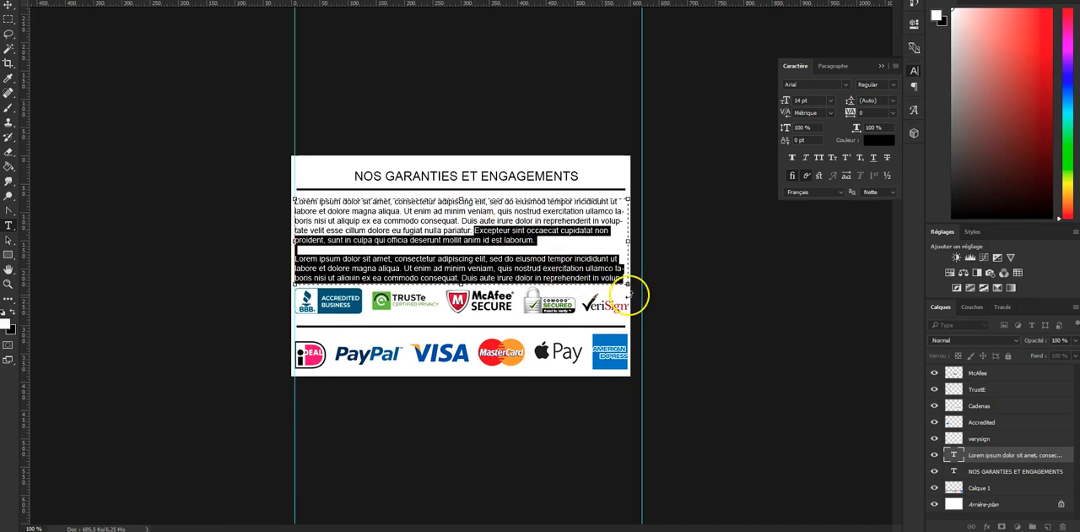
pyautogui.write('tate velit esse cillum dolore eu fugiat nulla pariatur. Excepteur sint occaecat cupidatat non proident, sunt in culpa qui officia deserunt mollit anim id est laborum.')
pyautogui.hotkey('shift', 'Down')
pyautogui.hotkey('shift', 'Down')
pyautogui.press('BackSpace')
# - Copy the shortened Lorem ipsum paragraph and insert it again below, separated by an empty line
pyautogui.hotkey('shift', 'Up')
pyautogui.hotkey('shift', 'Up')
pyautogui.hotkey('shift', 'Up')
pyautogui.hotkey('shift', 'Up')
pyautogui.hotkey('ctrl', 'c')
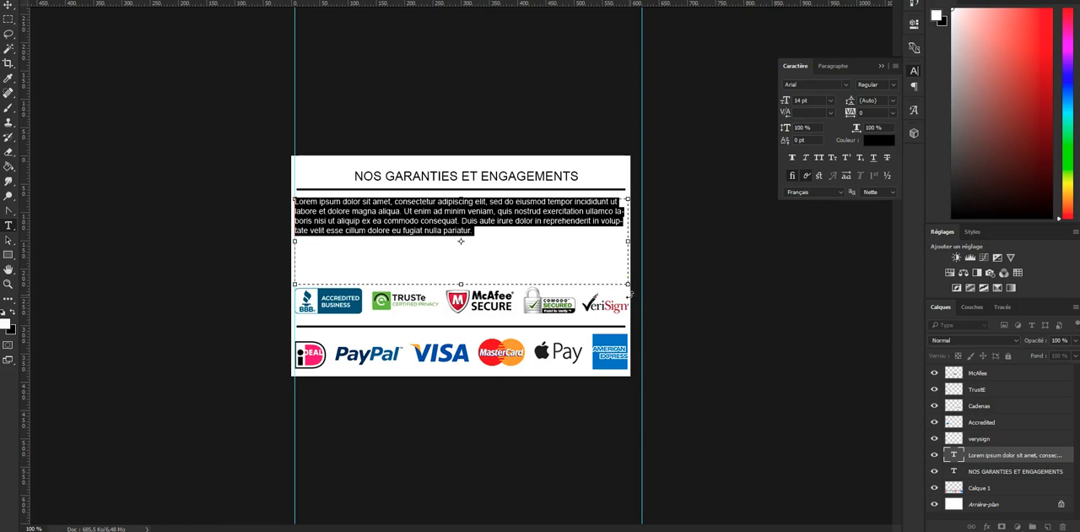
pyautogui.press('Right')
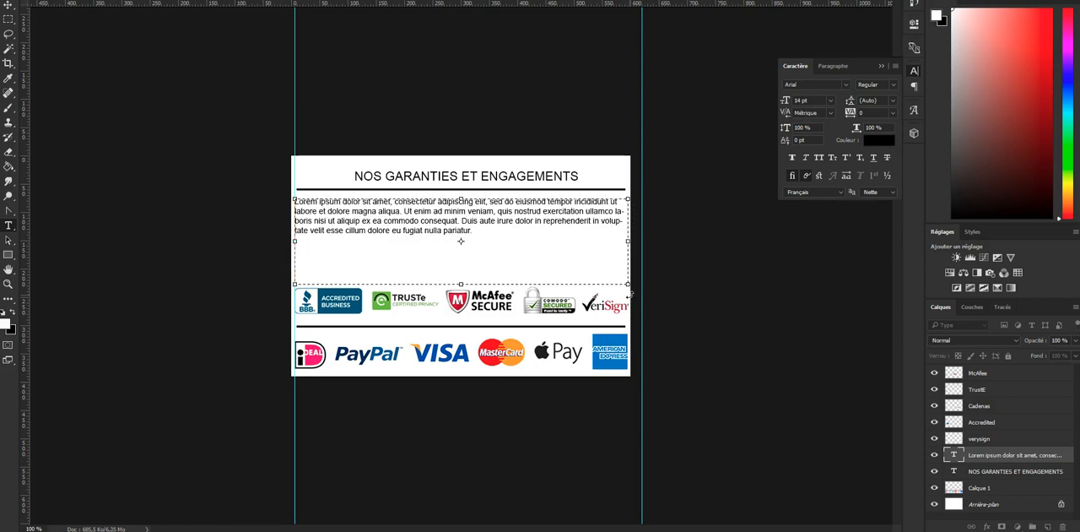
pyautogui.press('Return')
pyautogui.press('Return')
pyautogui.hotkey('ctrl', 'v')
pyautogui.hotkey('ctrl', 'Return')
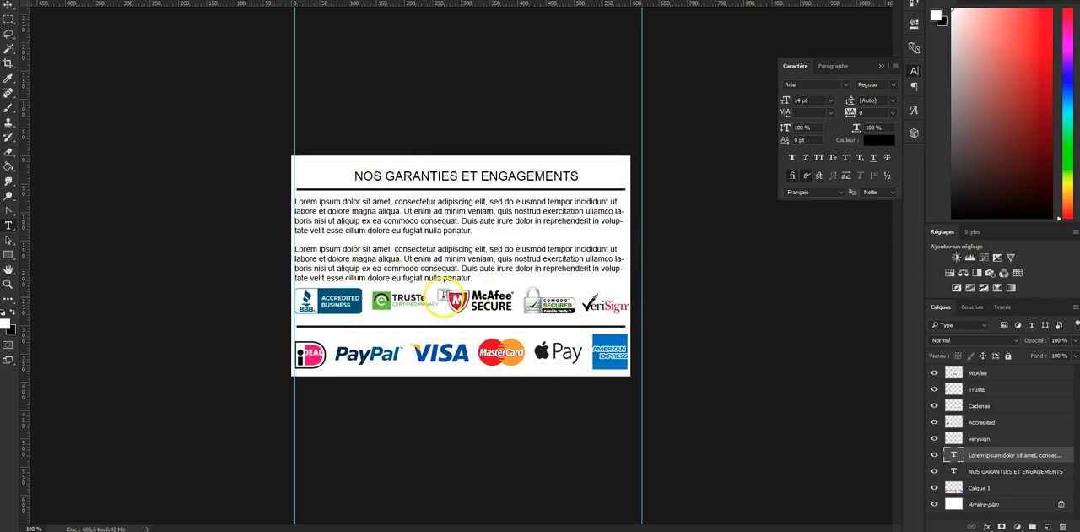
# - Move the NOS GARANTIES ET ENGAGEMENTS heading up about 10 px
pyautogui.click(1010, 473)
pyautogui.hotkey('ctrl', 'shift', 'Up')
pyautogui.hotkey('ctrl', 'shift', 'Up')
pyautogui.hotkey('ctrl', 'shift', 'Down')
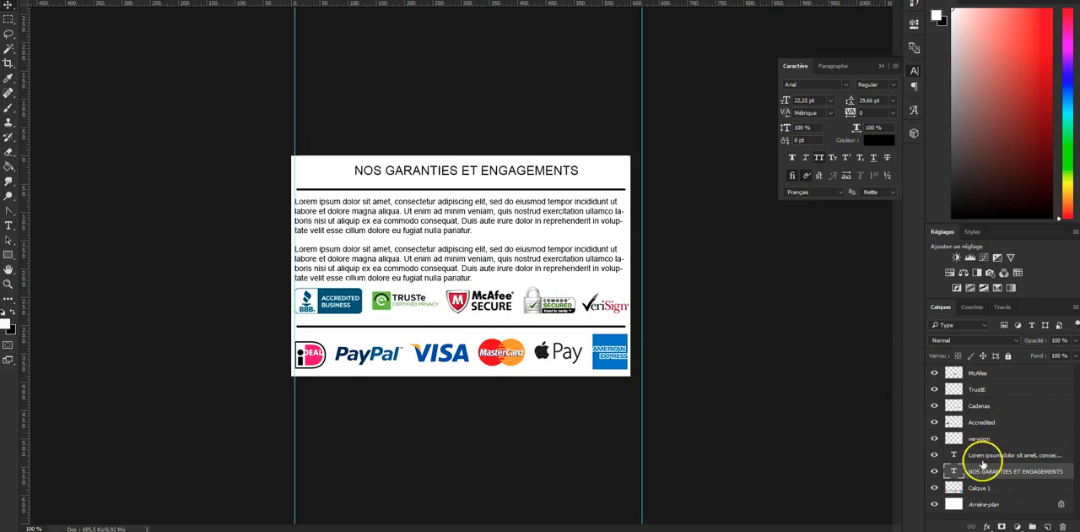
# - Select the divider line under the heading on layer Calque 1 and move it up about 10 px
pyautogui.click(1004, 490)
pyautogui.click(935, 488)
pyautogui.click(935, 488)
pyautogui.press('m')
pyautogui.moveTo(295, 179); pyautogui.dragTo(626, 193)
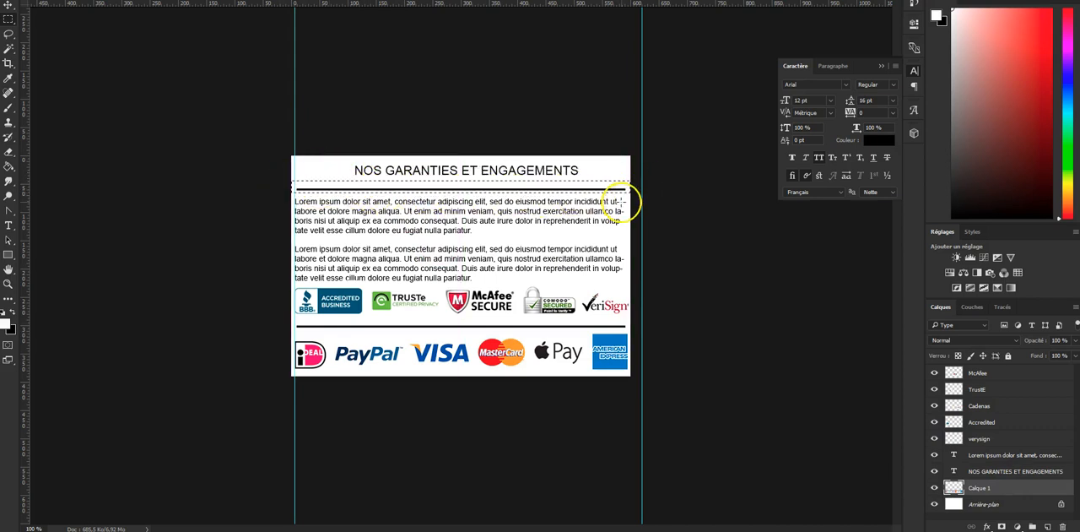
pyautogui.hotkey('shift', 'Up')
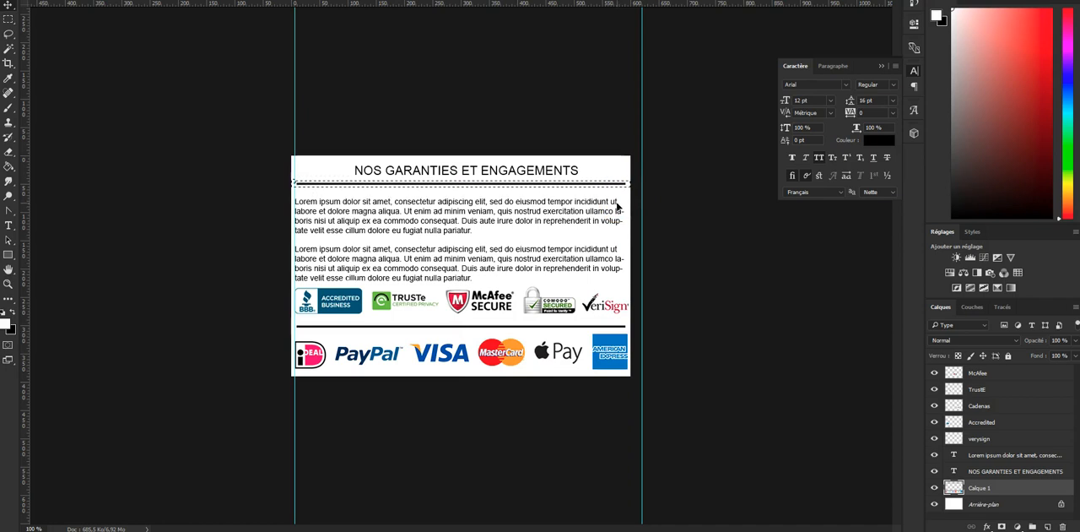
pyautogui.click(606, 201)
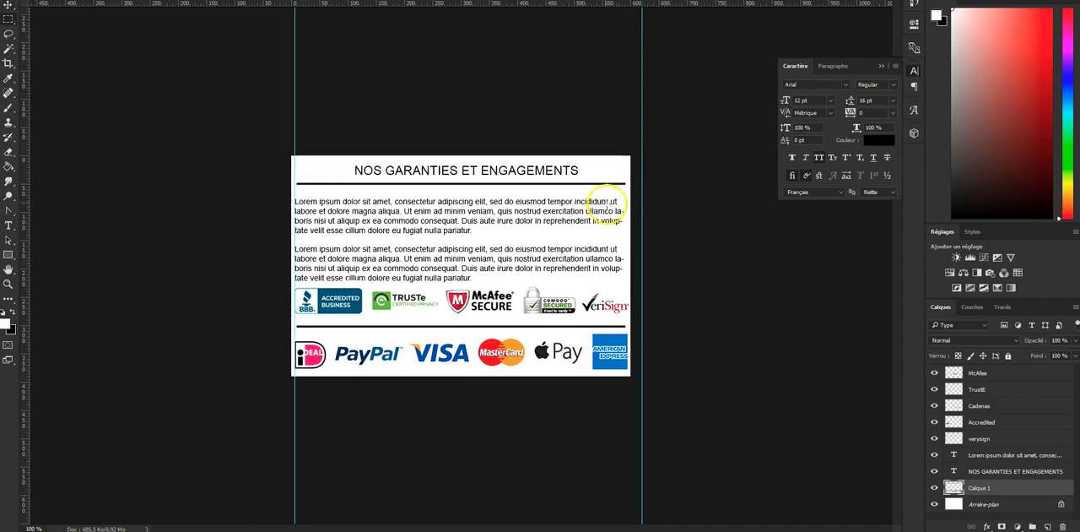
# - Move the Lorem ipsum text block up slightly, away from the security logos
pyautogui.click(994, 454)
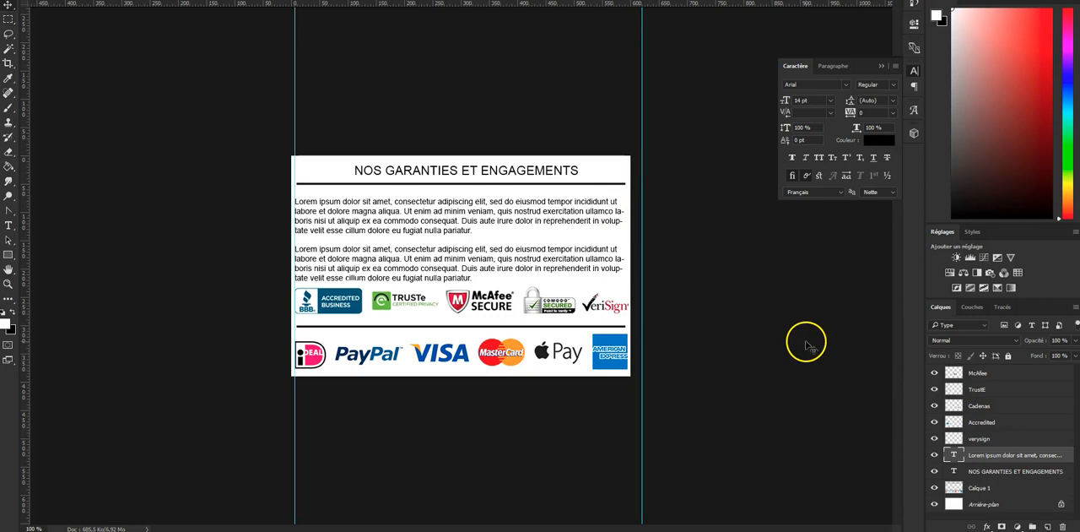
pyautogui.hotkey('shift', 'Up')
pyautogui.press('Down')
pyautogui.press('Down')
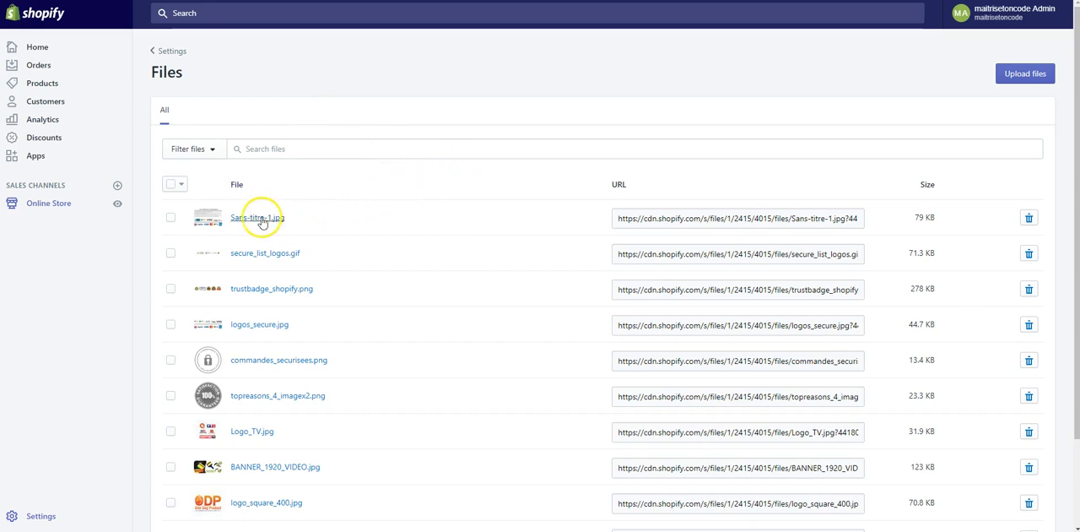
# - In Shopify's Files, delete the old Sans-titre-1.jpg and upload the reworked banner image
pyautogui.click(1028, 218)
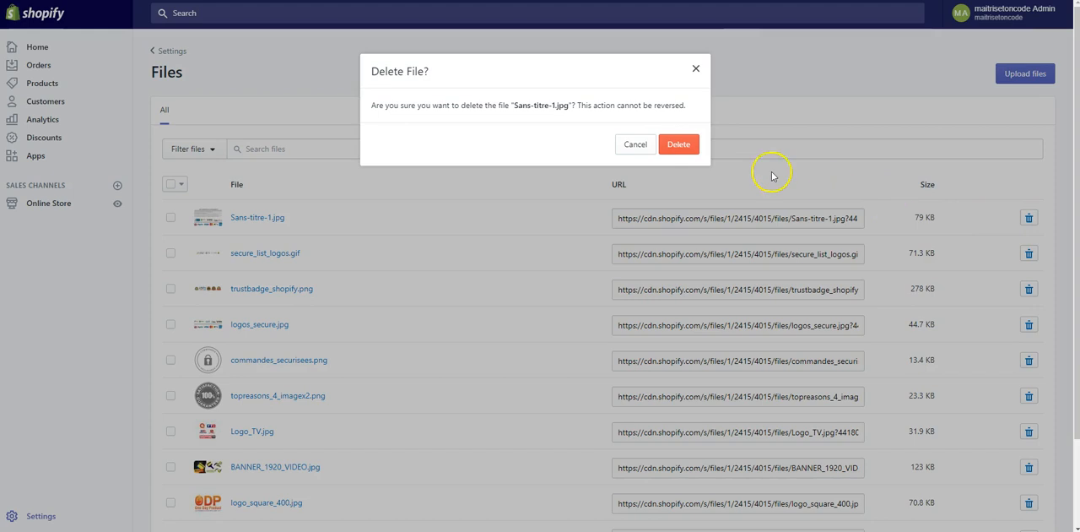
pyautogui.click(682, 146)
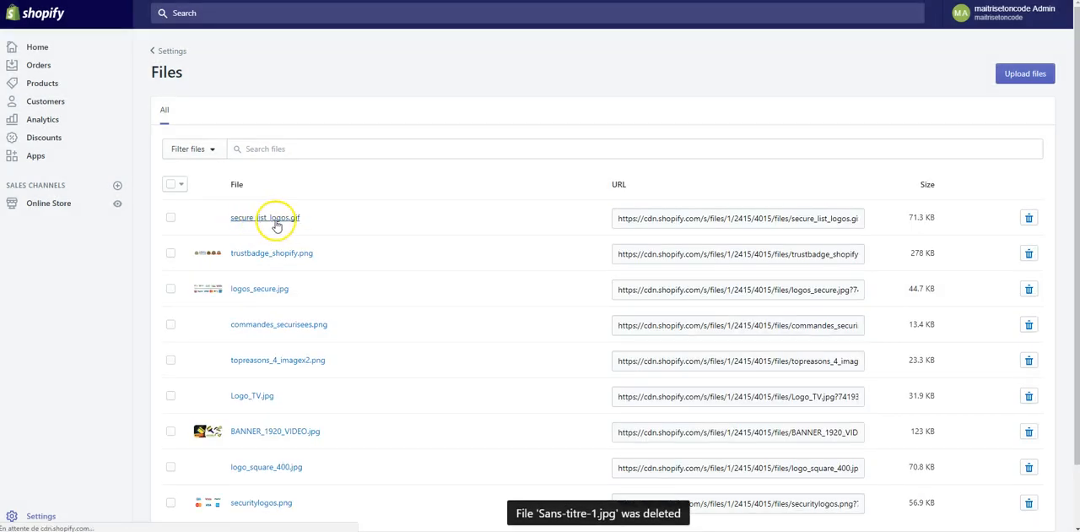
pyautogui.click(1026, 74)
pyautogui.doubleClick(190, 51)
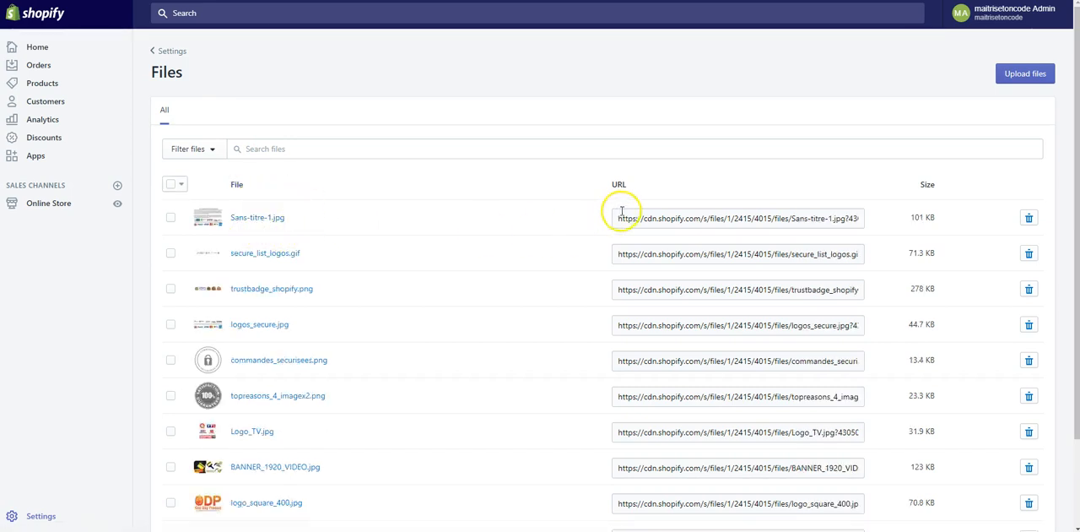
# - Copy the URL of the uploaded Sans-titre-1.jpg and replace the img src URL on line 199 of product-template.liquid with it
pyautogui.click(647, 219)
pyautogui.rightClick(646, 218)
pyautogui.click(675, 223)
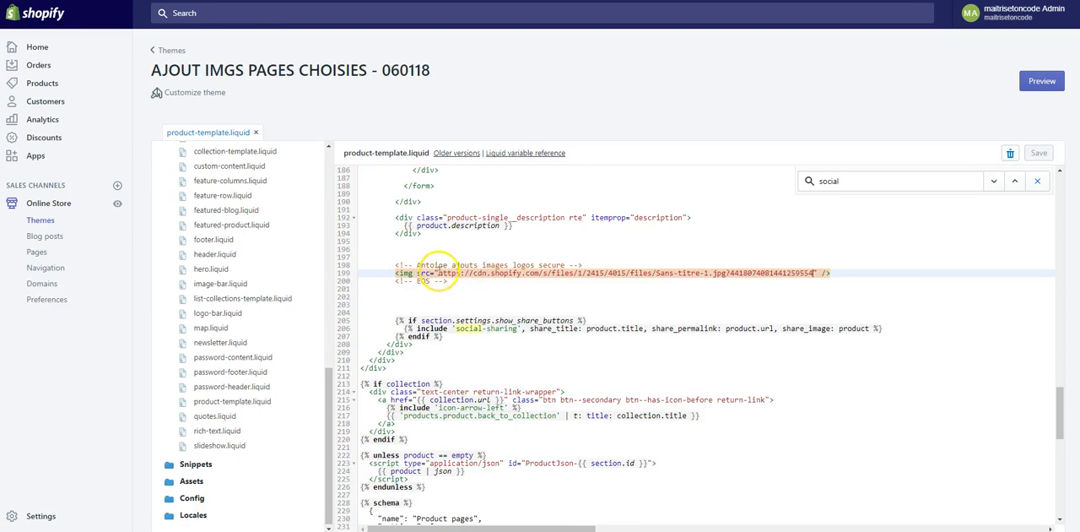
pyautogui.moveTo(438, 274); pyautogui.dragTo(814, 274)
pyautogui.rightClick(808, 272)
pyautogui.click(818, 307)
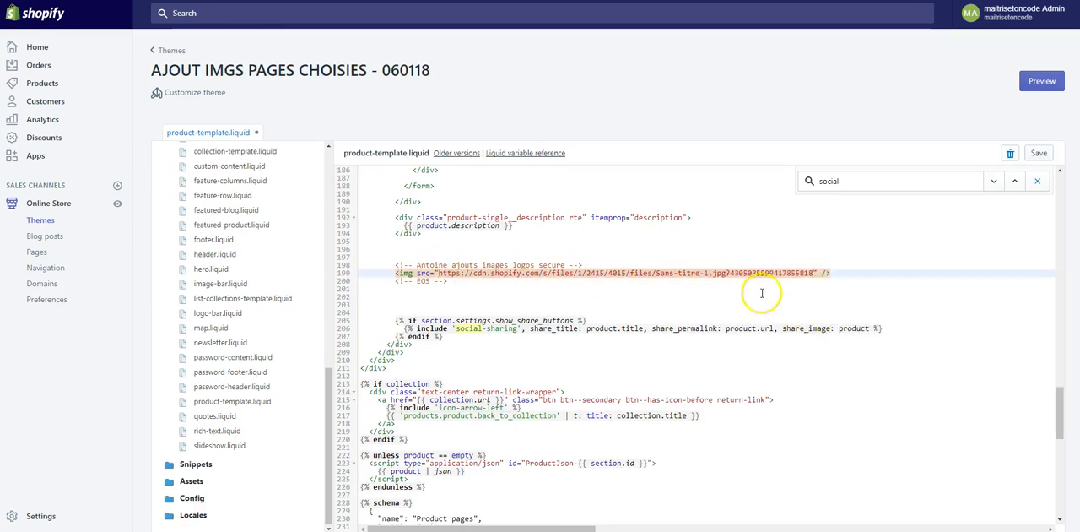
# - Save product-template.liquid and reload the product page preview
pyautogui.hotkey('ctrl', 's')
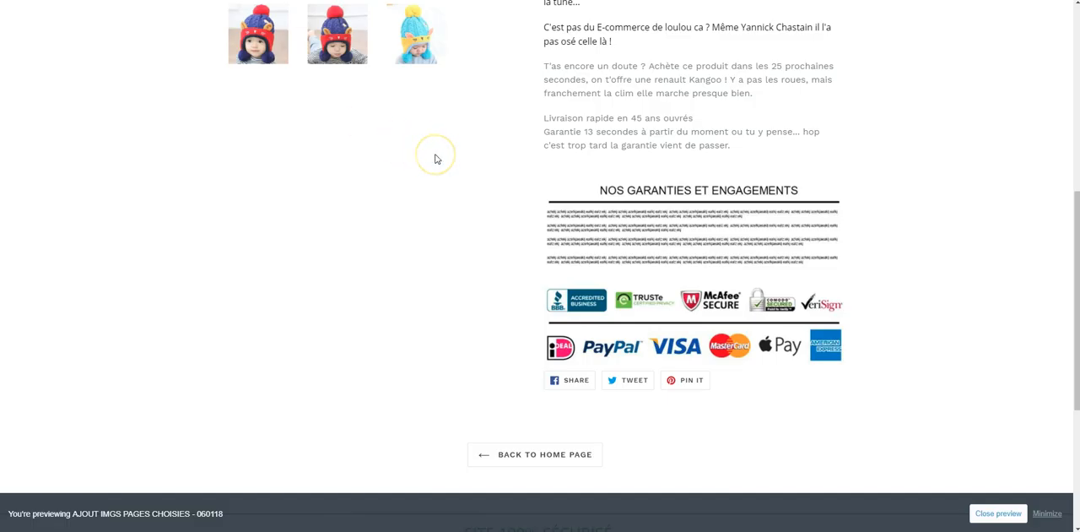
pyautogui.click(435, 158)
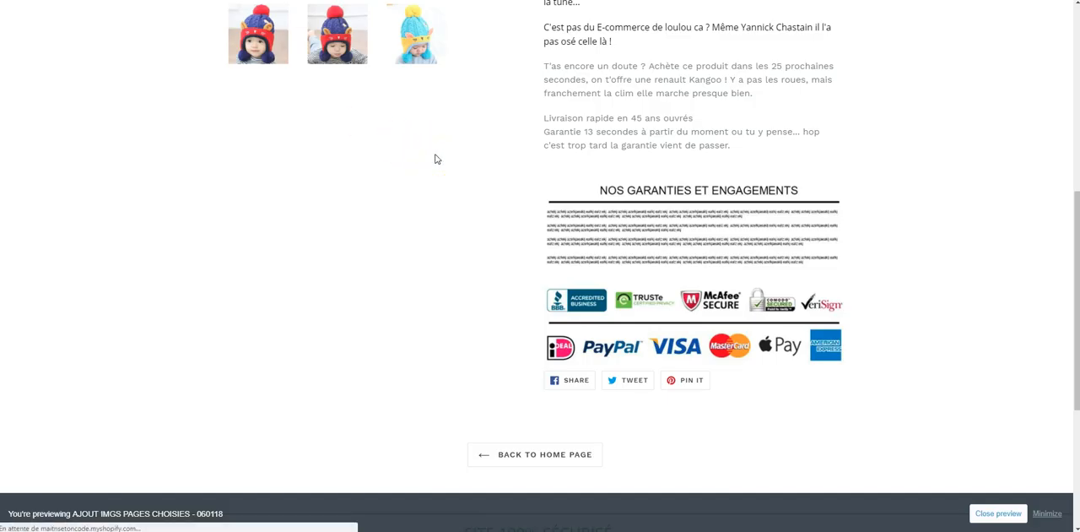
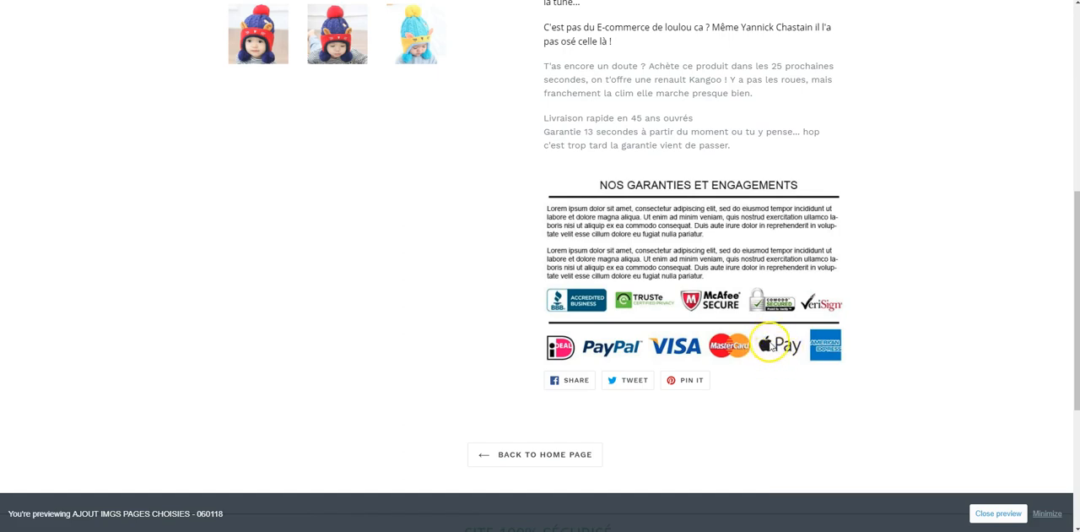
# - Examine the guarantees banner's readability and placement below the description in the product page preview
pyautogui.scroll(2, 770, 346)
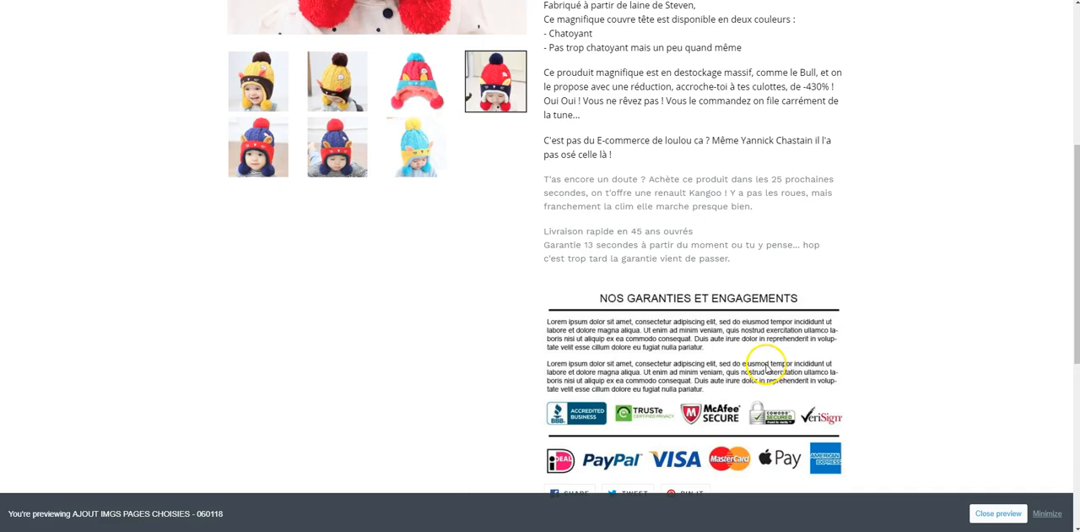
pyautogui.scroll(2, 642, 342)
pyautogui.scroll(-5, 669, 345)
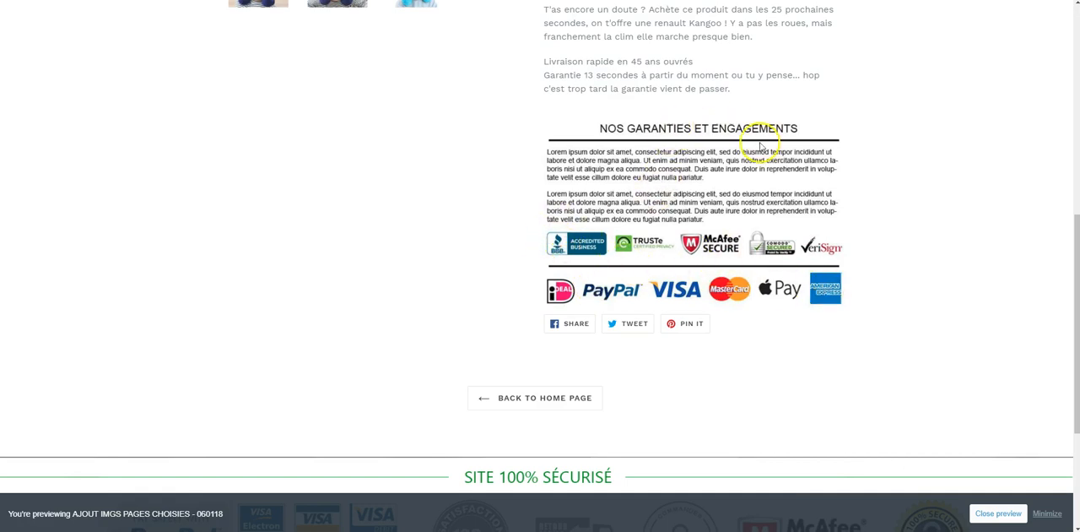
pyautogui.scroll(-1, 643, 222)
pyautogui.scroll(1, 650, 236)
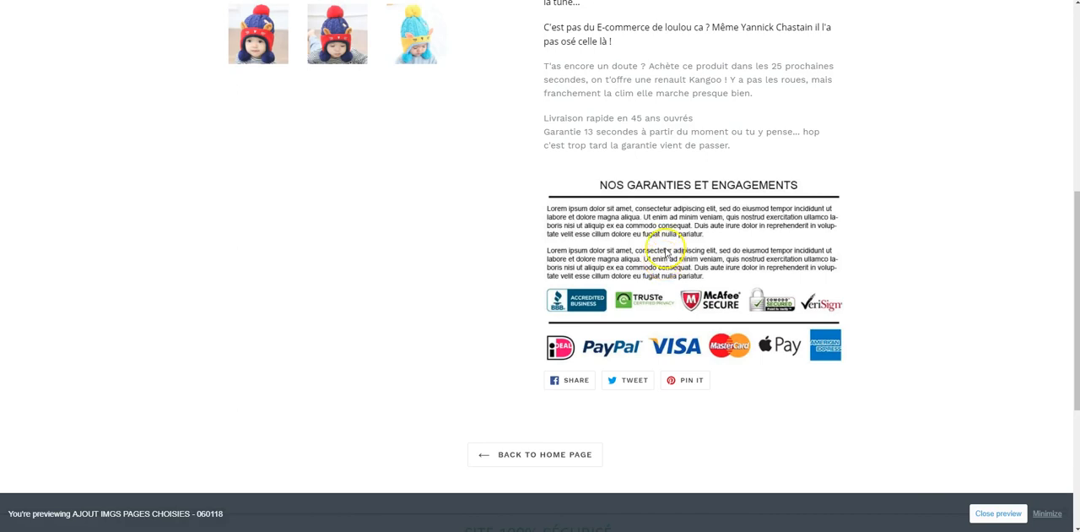
pyautogui.scroll(-2, 659, 243)
pyautogui.scroll(1, 660, 244)
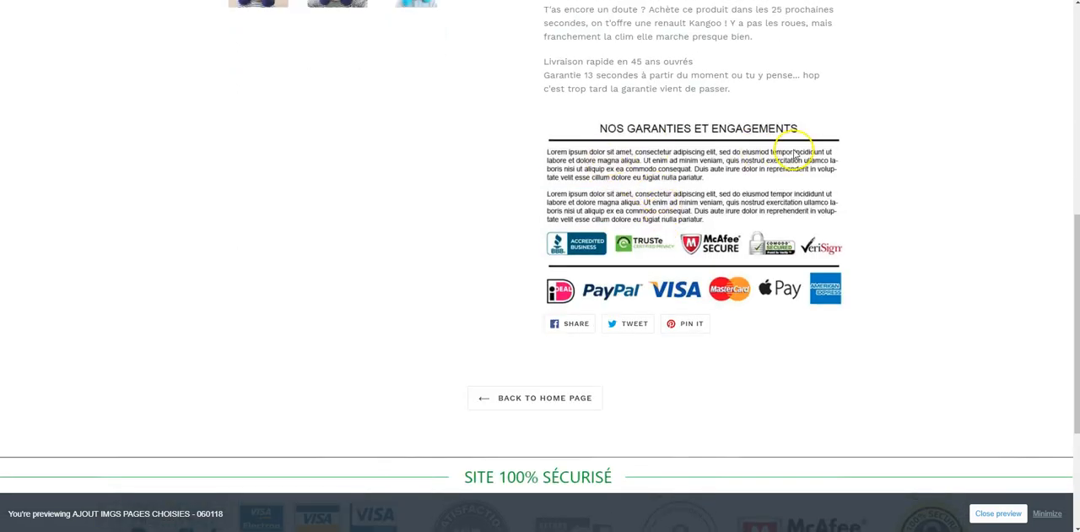
pyautogui.scroll(2, 753, 177)
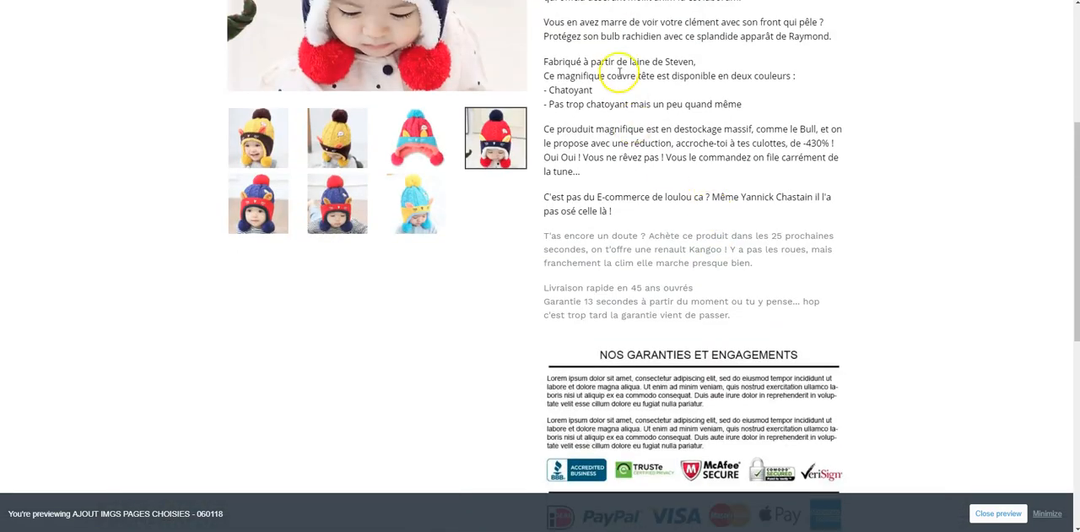
pyautogui.scroll(-3, 656, 105)
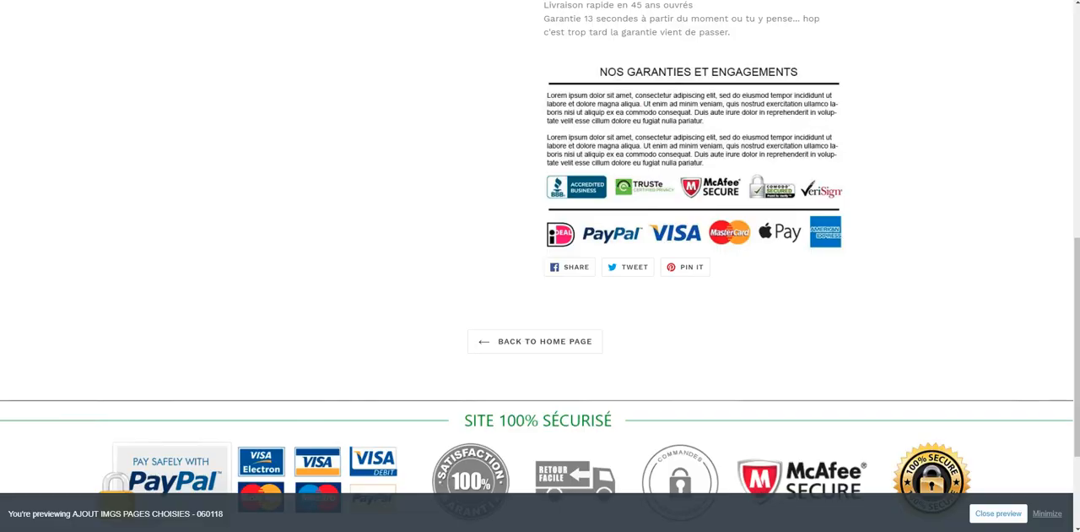
# - In product-template.liquid, open a div above the banner's img tag, its class being the author's first name plus -logos-secure-pproduit
pyautogui.hotkey('ctrl', 'shift', 'Tab')
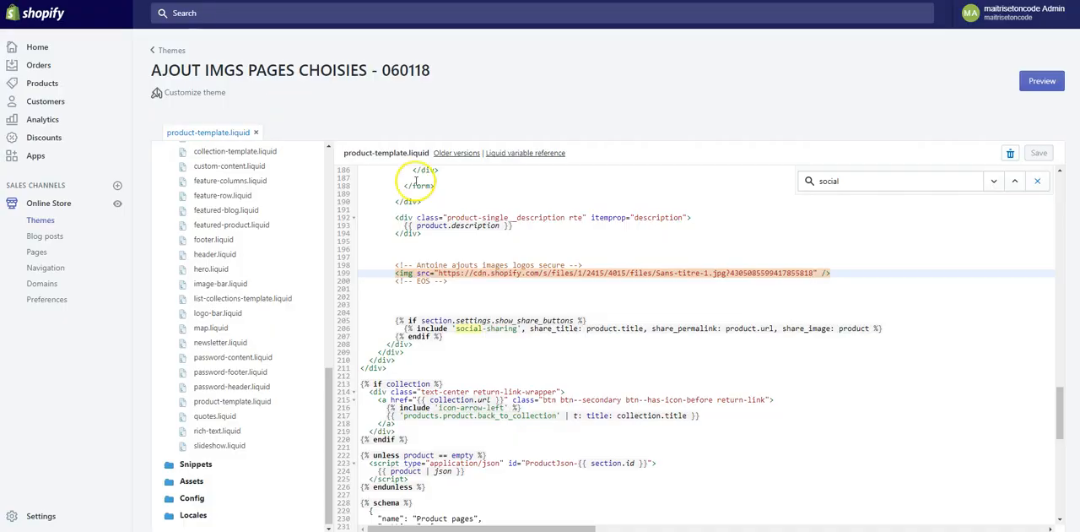
pyautogui.click(396, 273)
pyautogui.moveTo(396, 273); pyautogui.dragTo(443, 273)
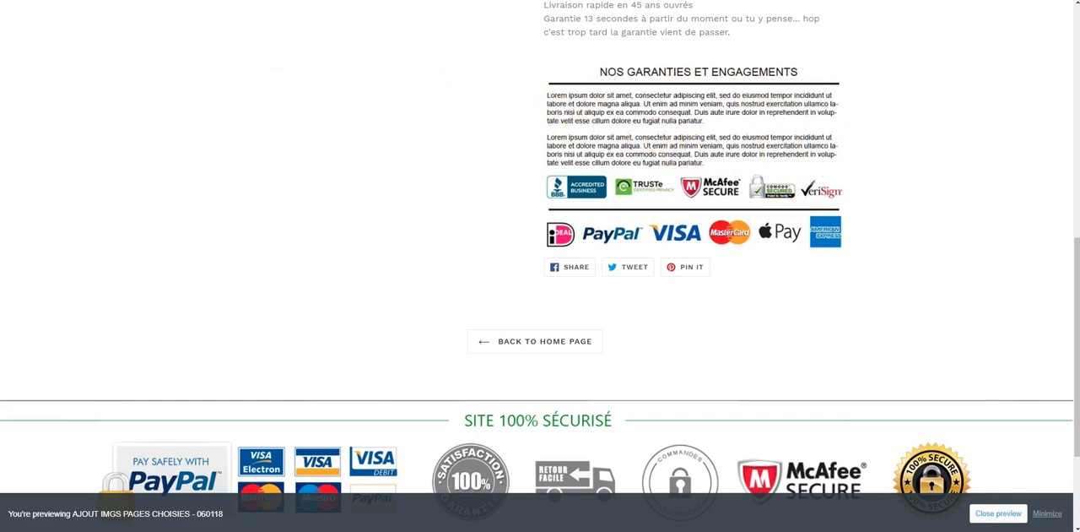
pyautogui.click(229, 1)
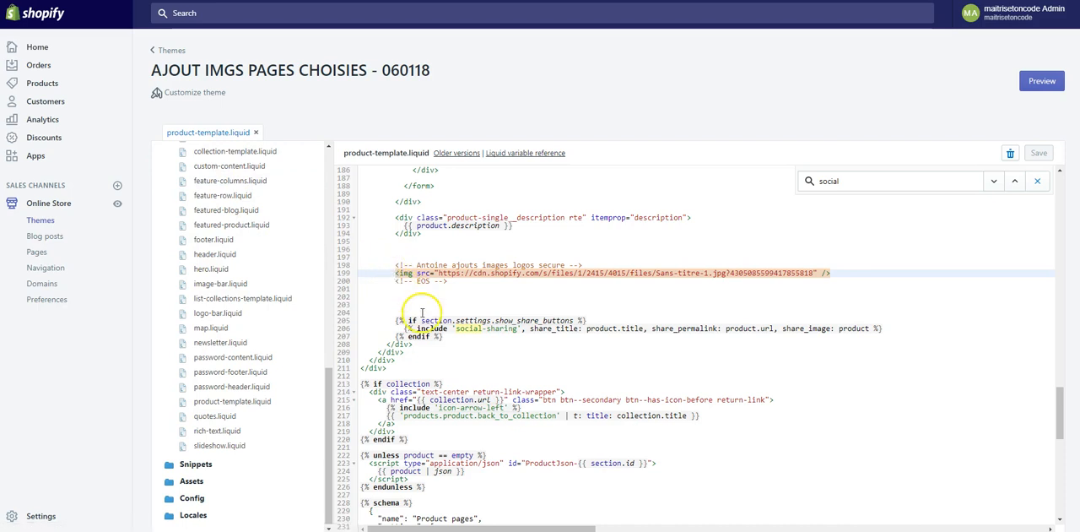
pyautogui.press('Return')
pyautogui.press('Up')
pyautogui.write('<di')
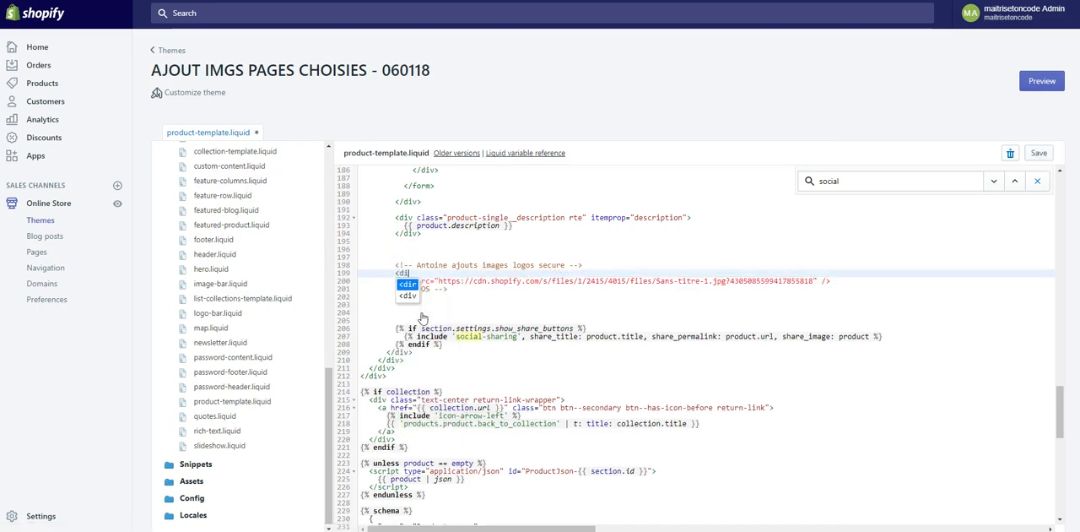
pyautogui.write('v class=""')
pyautogui.write('img')
pyautogui.press('BackSpace')
pyautogui.press('BackSpace')
pyautogui.press('BackSpace')
pyautogui.write('a')
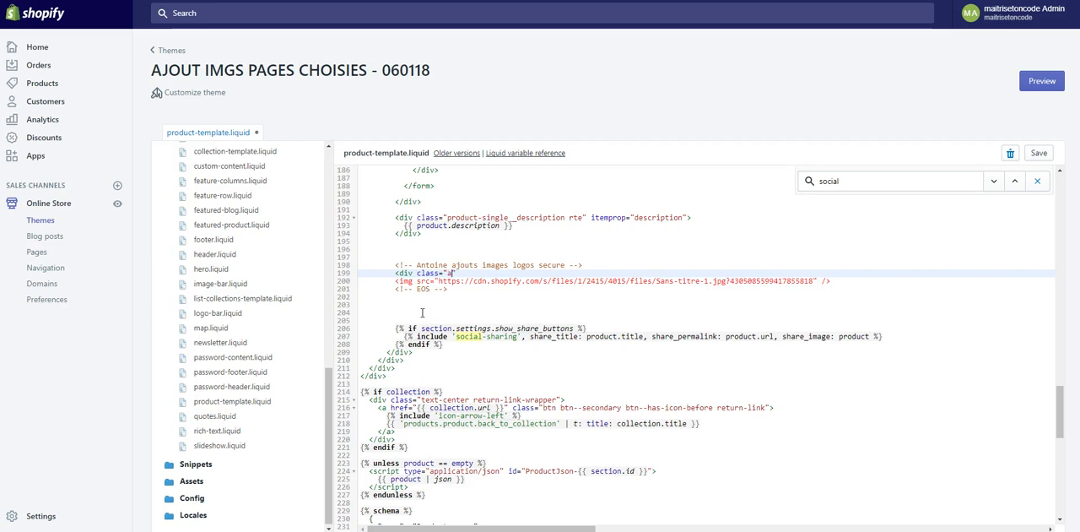
pyautogui.write('ntoine-logos-secure-pproduit')
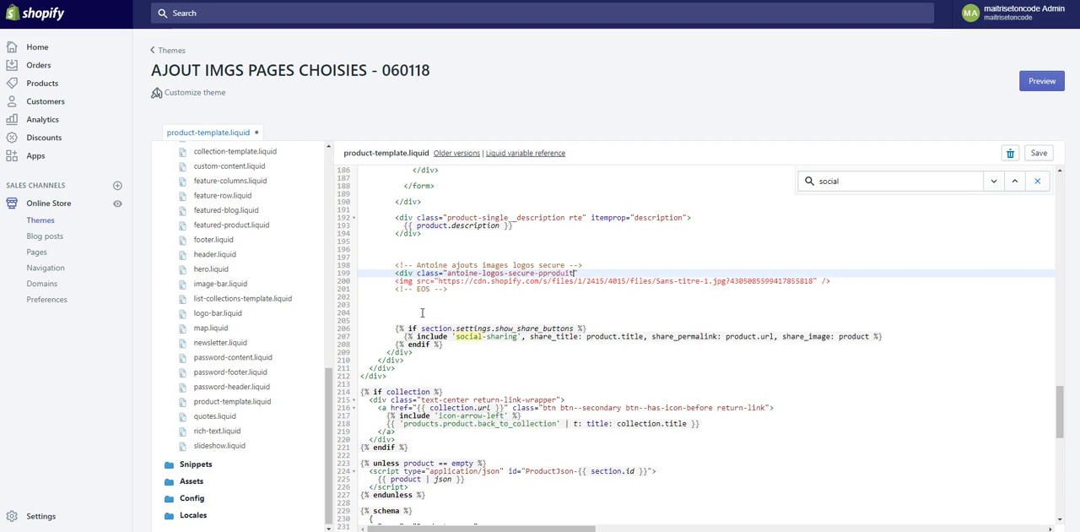
# - Close the div beneath the banner's img tag, with that tag indented inside it, and save product-template.liquid
pyautogui.press('Down')
pyautogui.press('Down')
pyautogui.press('Up')
pyautogui.press('End')
pyautogui.press('Return')
pyautogui.write('<')
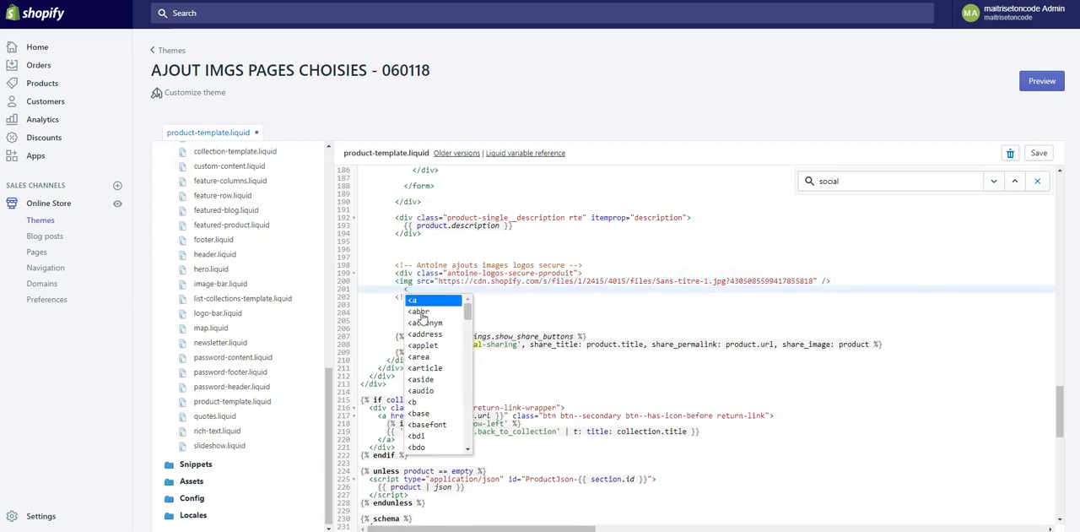
pyautogui.write('/')
pyautogui.press('Up')
pyautogui.press('Tab')
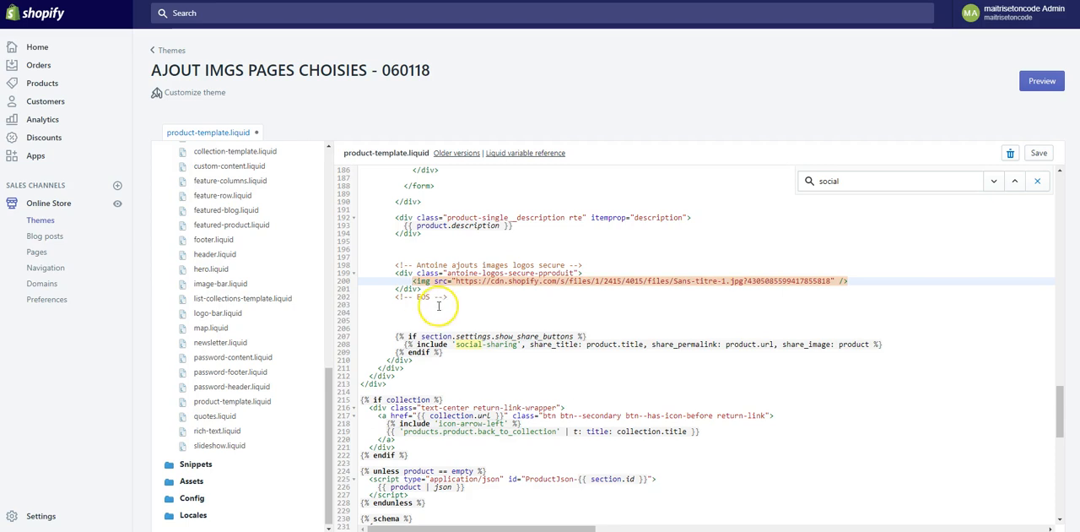
pyautogui.hotkey('ctrl', 's')
# - Copy the new div's class name and open theme.scss.liquid from the theme's Assets
pyautogui.moveTo(446, 273); pyautogui.dragTo(575, 272)
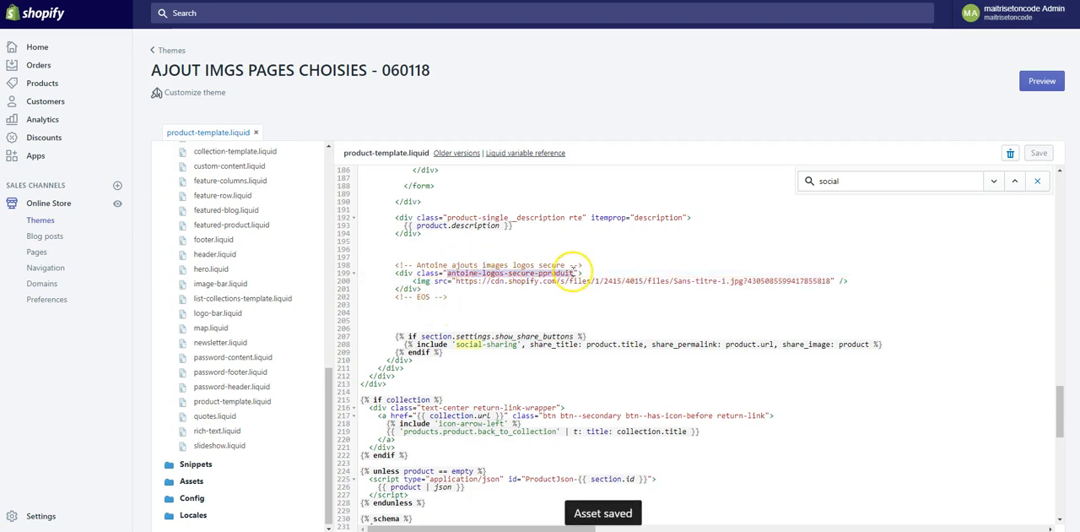
pyautogui.rightClick(567, 273)
pyautogui.click(585, 293)
pyautogui.click(202, 480)
pyautogui.scroll(-2, 244, 436)
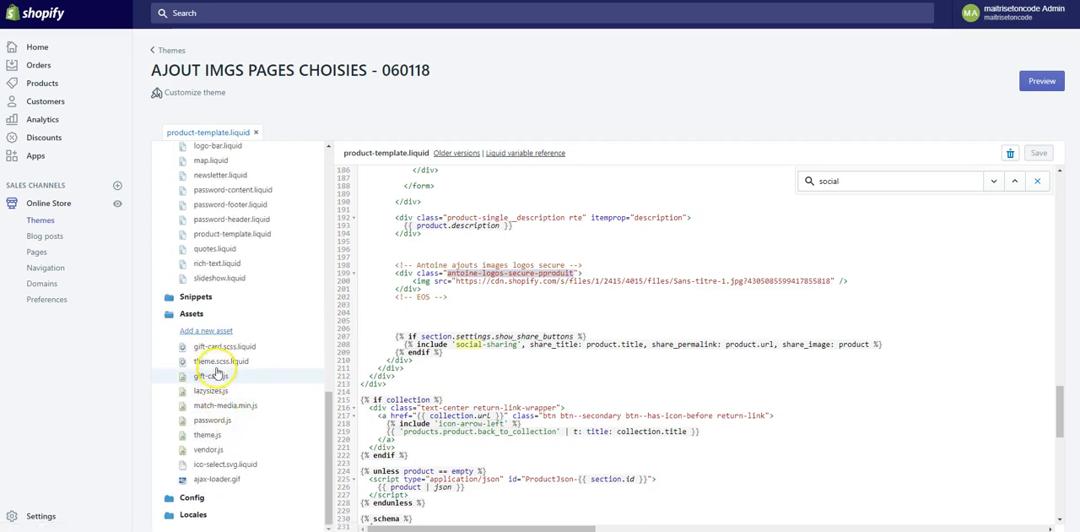
pyautogui.click(265, 368)
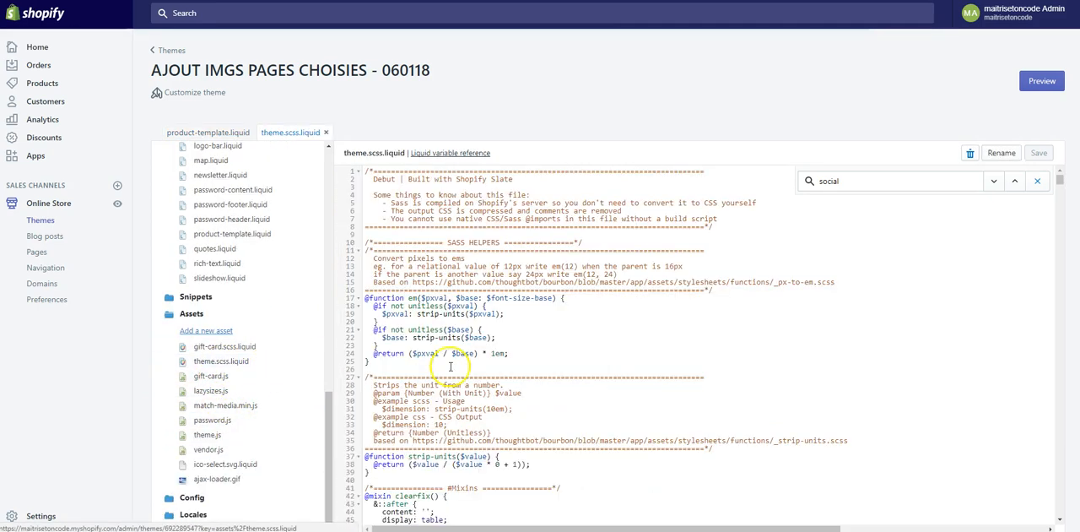
# - Delete all the existing custom rules below the AJOUTS comment at the end of theme.scss.liquid
pyautogui.moveTo(1059, 177); pyautogui.dragTo(1042, 507)
pyautogui.moveTo(414, 478); pyautogui.dragTo(344, 285)
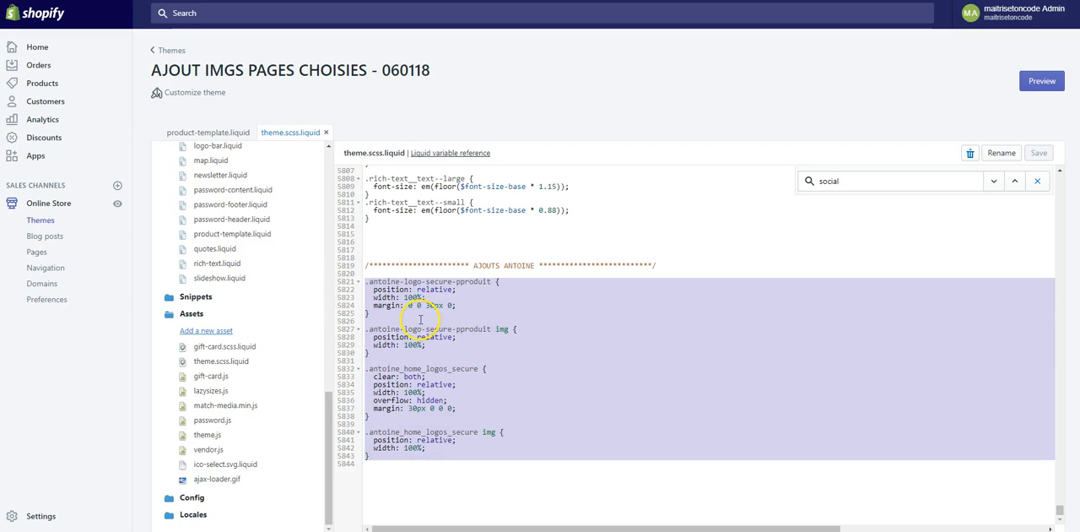
pyautogui.press('Delete')
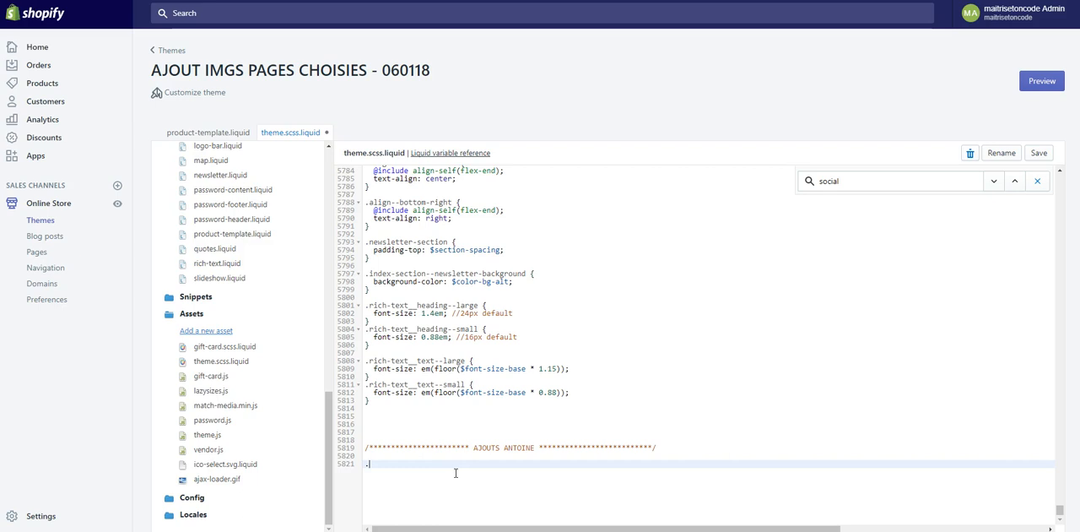
pyautogui.moveTo(367, 447); pyautogui.dragTo(677, 443)
pyautogui.click(676, 447)
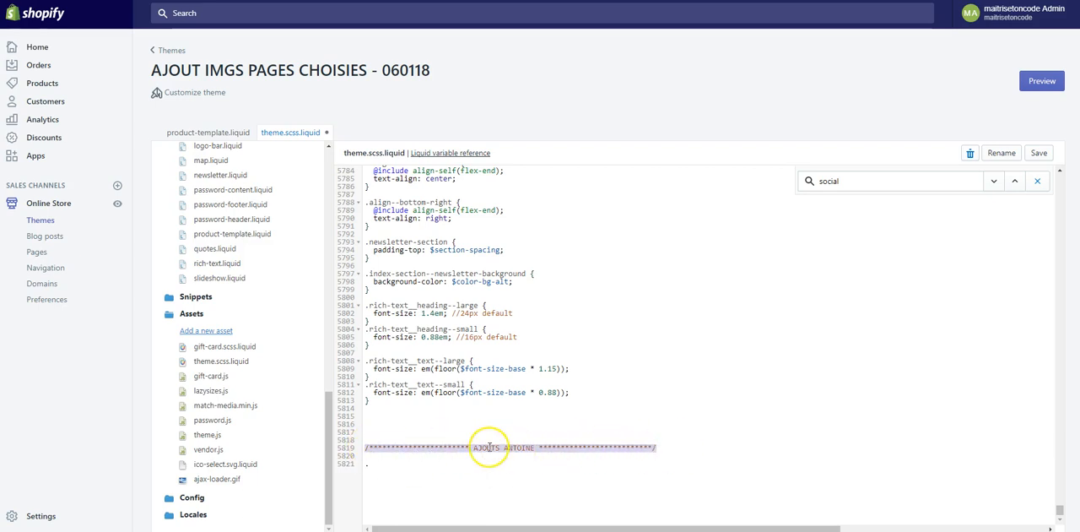
# - Below the AJOUTS comment, create an empty CSS rule for the banner div's class ending in -logos-secure-pproduit
pyautogui.click(468, 462)
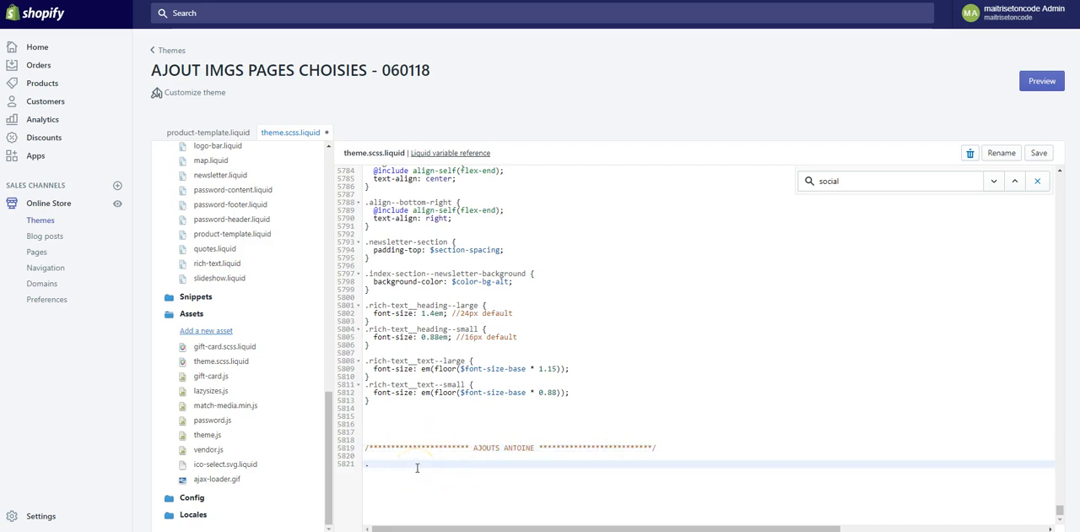
pyautogui.write('antoine-logos-secure-pproduit {')
pyautogui.press('Return')
pyautogui.press('Return')
pyautogui.write('}')
pyautogui.press('Up')
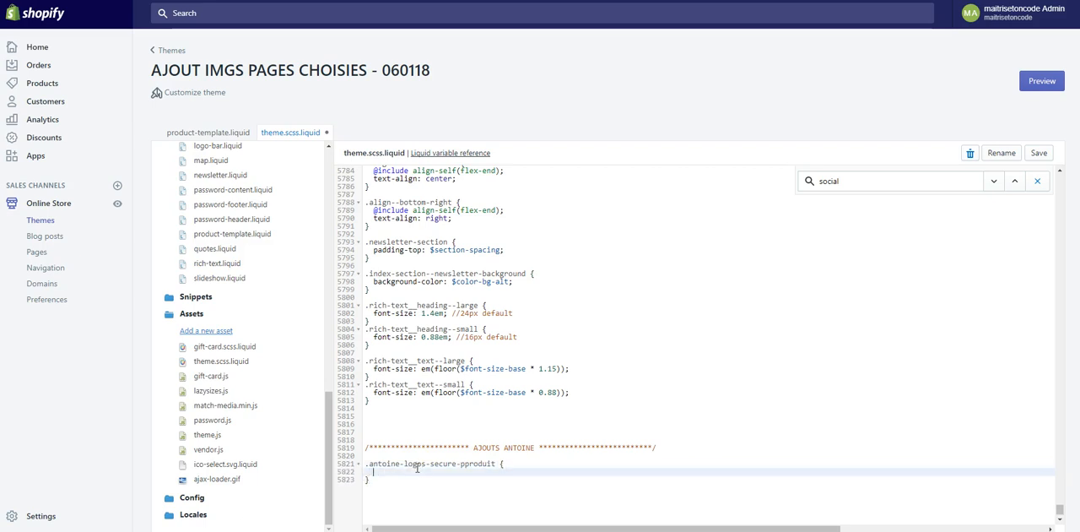
# - Give the banner div's rule position: relative; and width: 100%; and save the stylesheet
pyautogui.write('postion')
pyautogui.write('i')
pyautogui.write(': relative;')
pyautogui.press('Down')
pyautogui.press('Up')
pyautogui.press('Return')
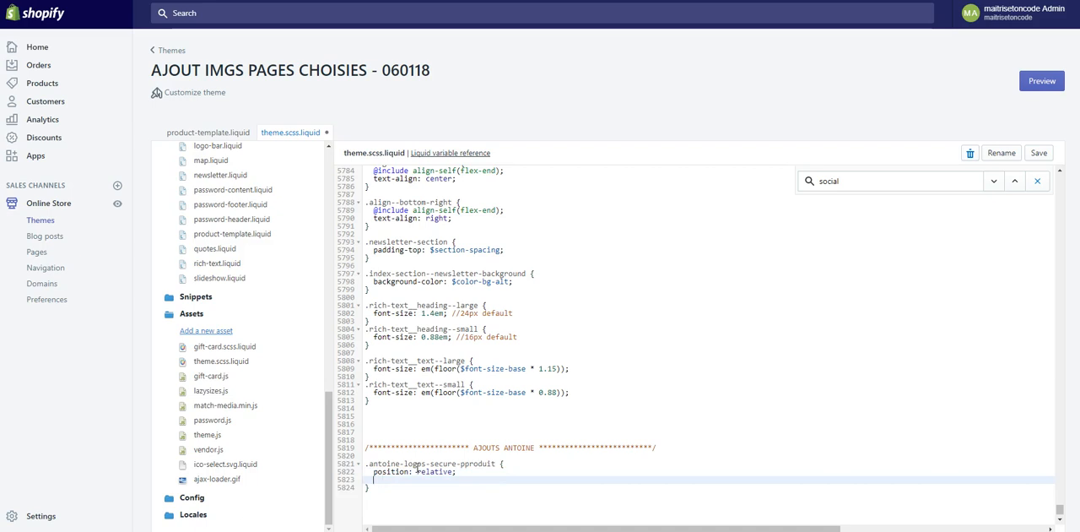
pyautogui.write('width: 100%;')
pyautogui.click(438, 490)
pyautogui.click(438, 478)
pyautogui.hotkey('ctrl', 's')
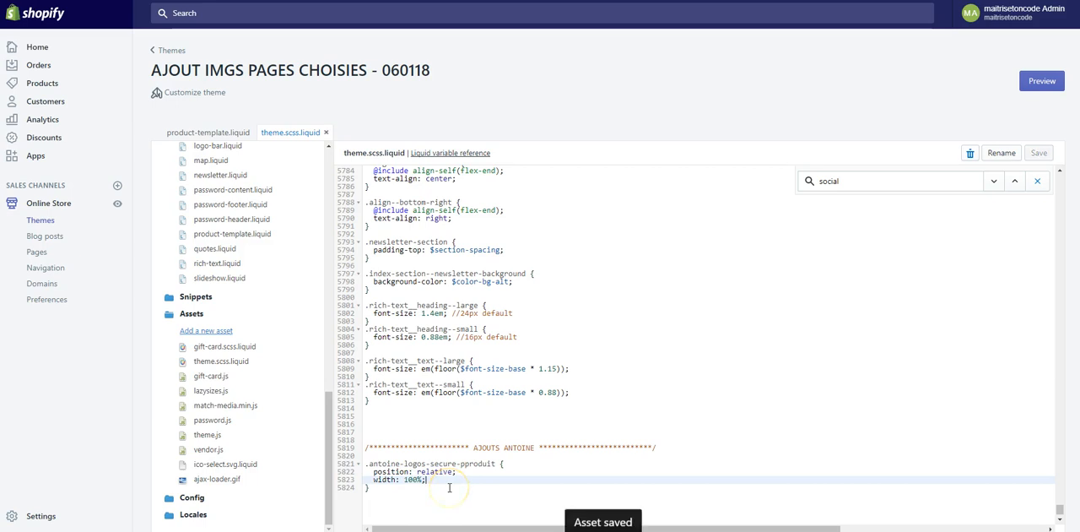
# - Add the placeholder line margin: haut droit bas gauche; to the rule to illustrate the order of margin values
pyautogui.press('Return')
pyautogui.write('margin: haut droit ba')
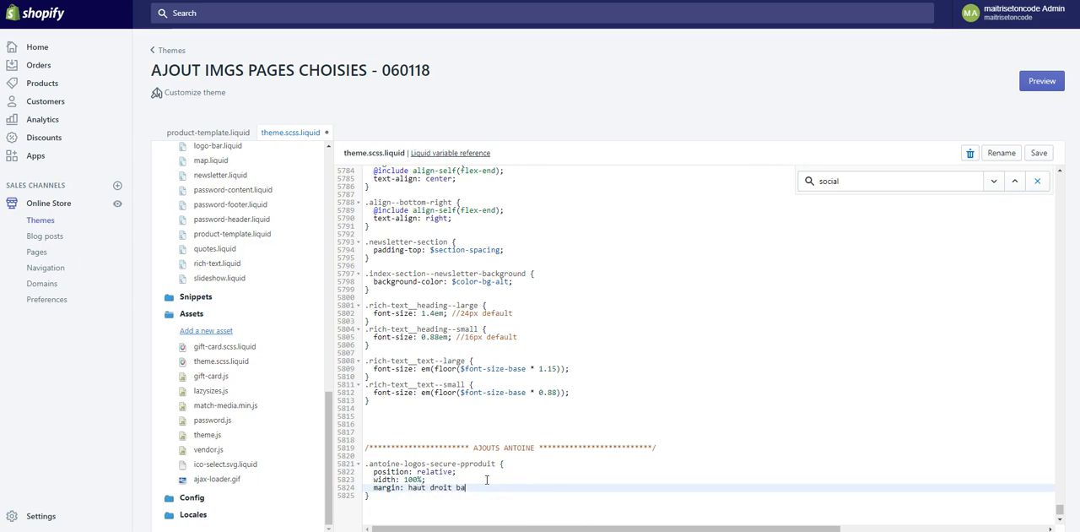
pyautogui.write('s gauche;')
# - Add margin: 30px 0 10px 0; to the rule in place of the placeholder margin line and save the stylesheet
pyautogui.press('Return')
pyautogui.write('margin')
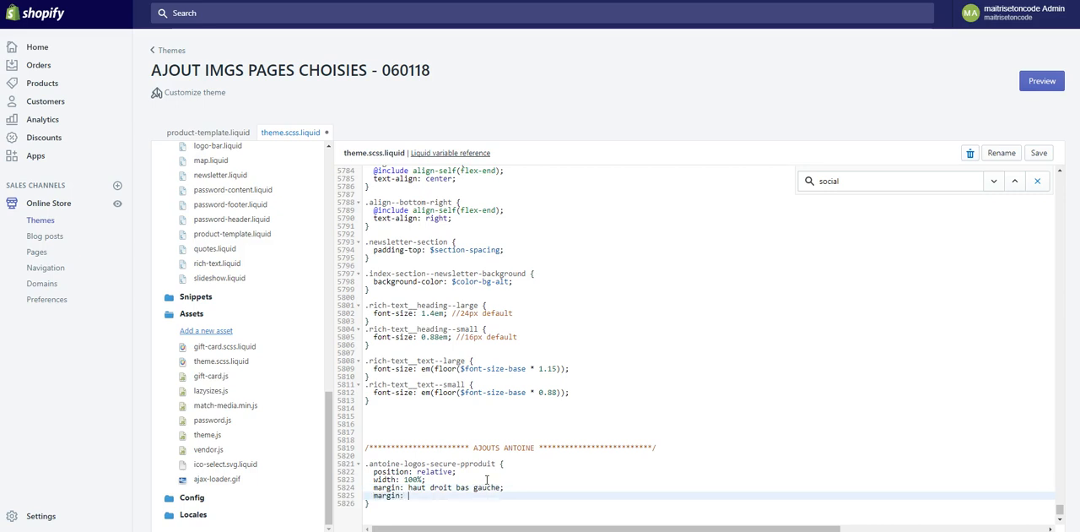
pyautogui.write(': 30px 0 10px 0;')
pyautogui.press('Up')
pyautogui.hotkey('ctrl', 'd')
pyautogui.hotkey('ctrl', 's')
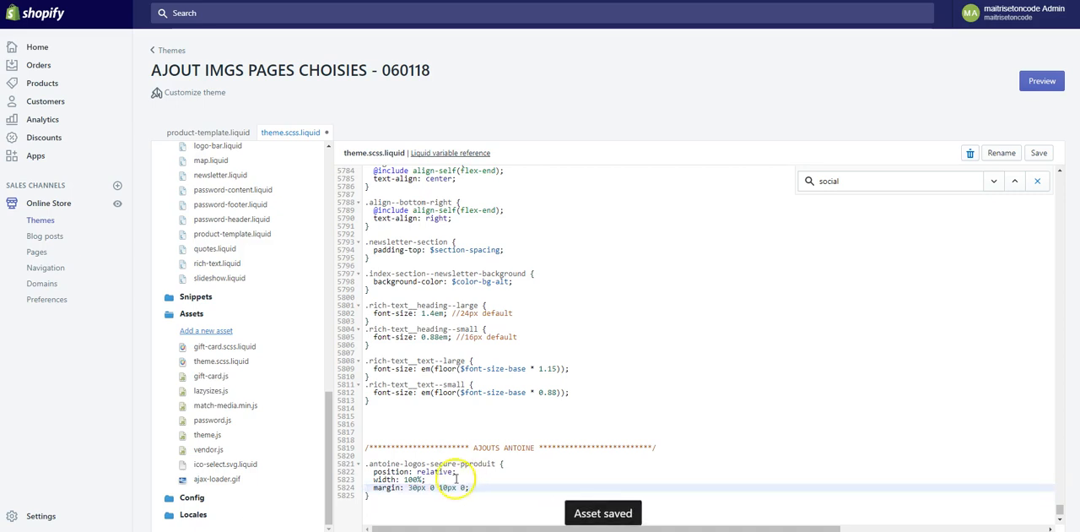
pyautogui.scroll(-1, 465, 468)
pyautogui.hotkey('ctrl', 's')
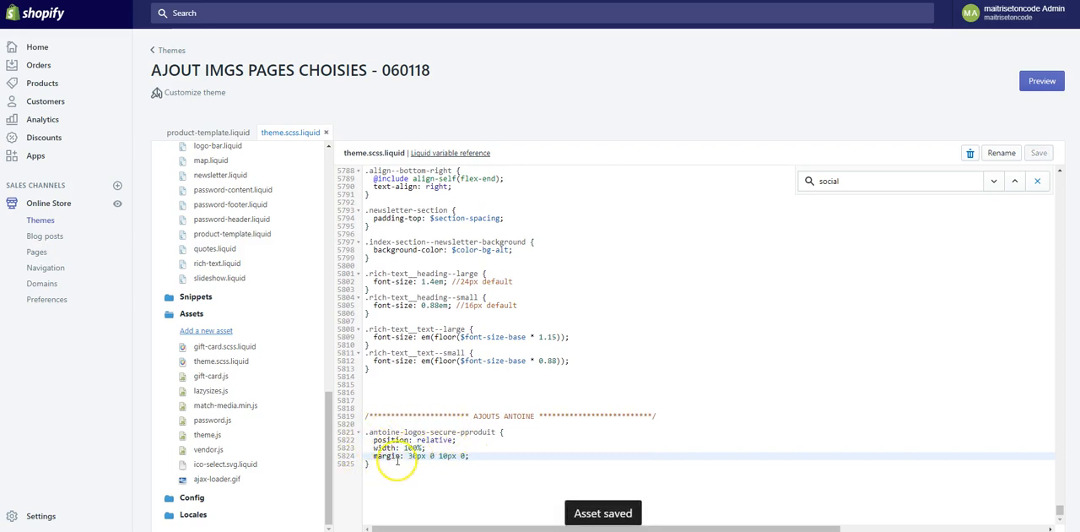
# - Copy the rule's selector line and paste it below the rule's closing brace, leaving one blank line between
pyautogui.click(349, 431)
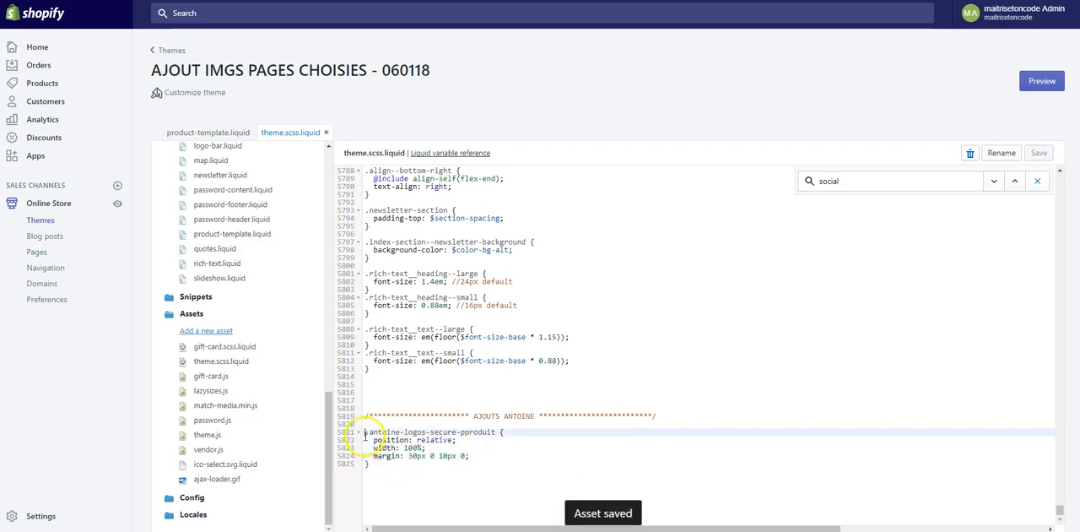
pyautogui.rightClick(456, 439)
pyautogui.click(479, 296)
pyautogui.click(413, 473)
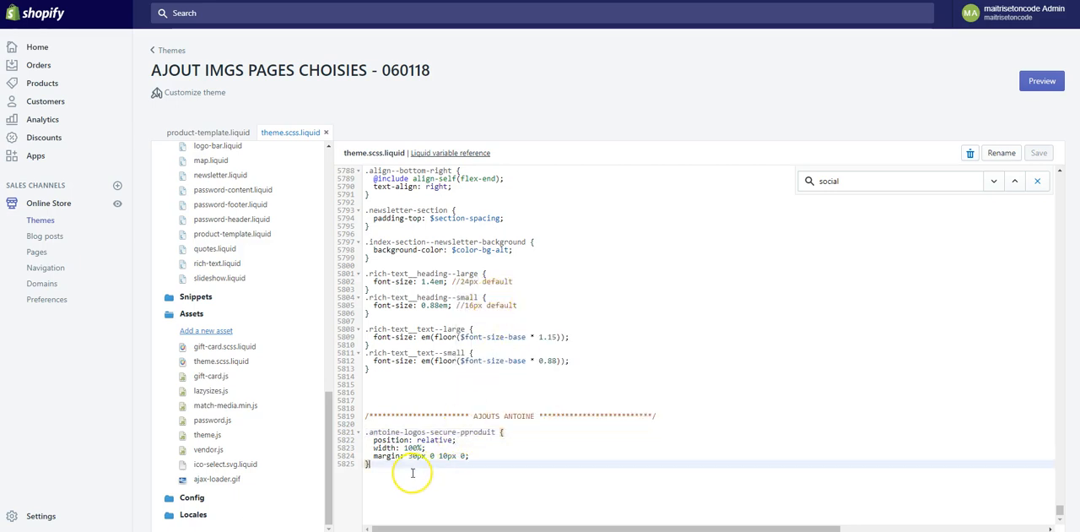
pyautogui.press('Up')
pyautogui.press('Up')
pyautogui.press('Up')
pyautogui.press('Up')
pyautogui.press('Down')
pyautogui.press('Down')
pyautogui.press('Down')
pyautogui.press('Down')
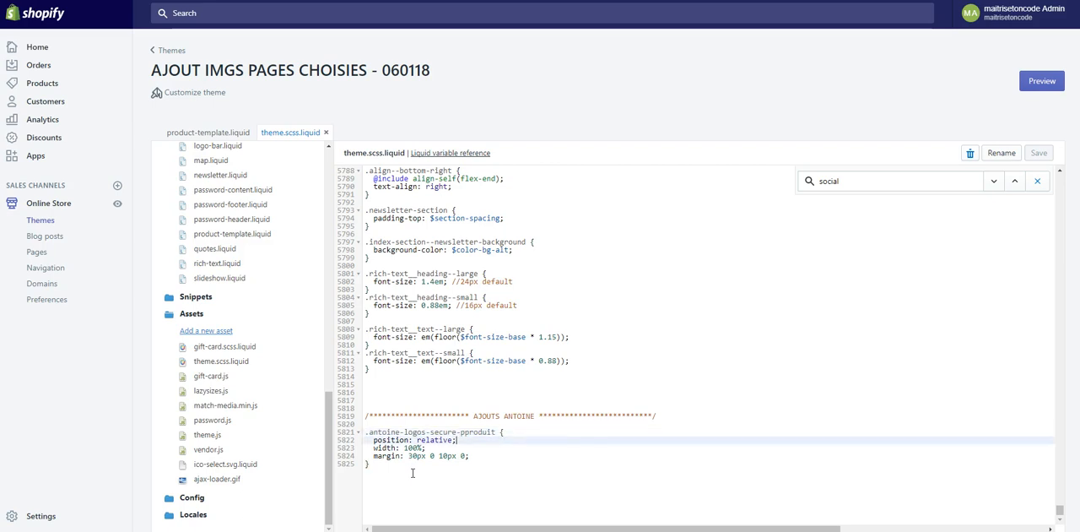
pyautogui.press('End')
pyautogui.press('Return')
pyautogui.press('Return')
pyautogui.hotkey('ctrl', 'v')
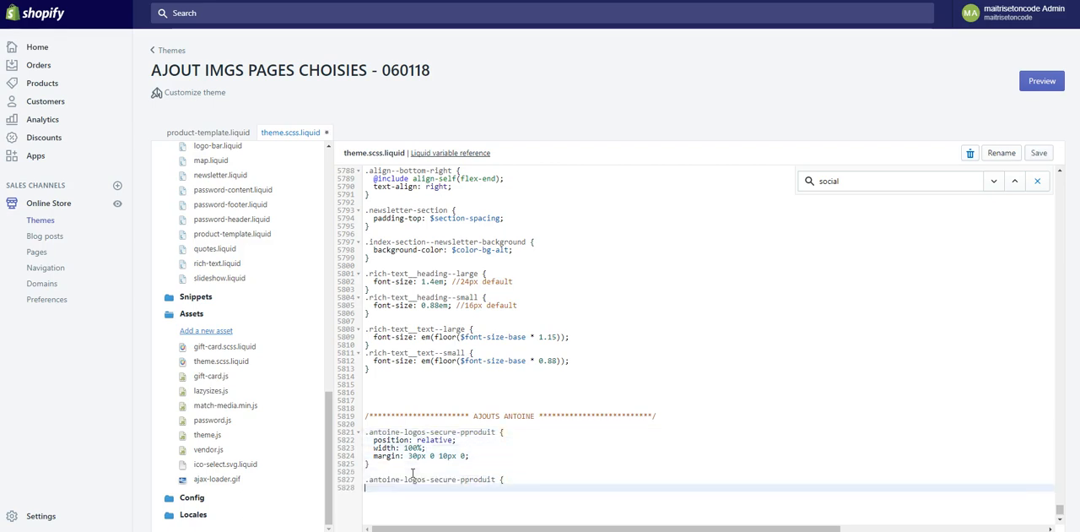
# - Extend the pasted selector with img and close the new rule with a brace, leaving its body empty
pyautogui.hotkey('shift', 'Home')
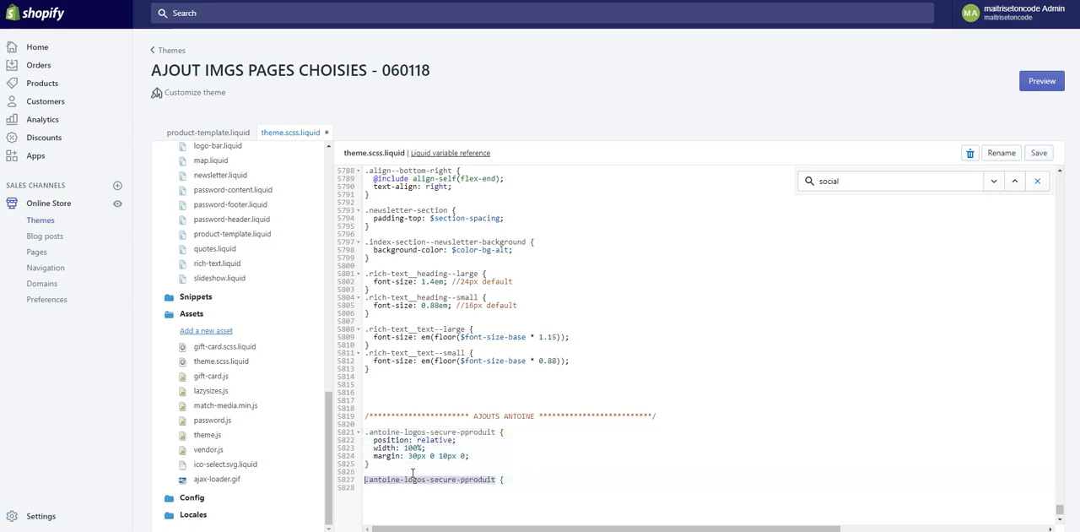
pyautogui.press('End')
pyautogui.write('img')
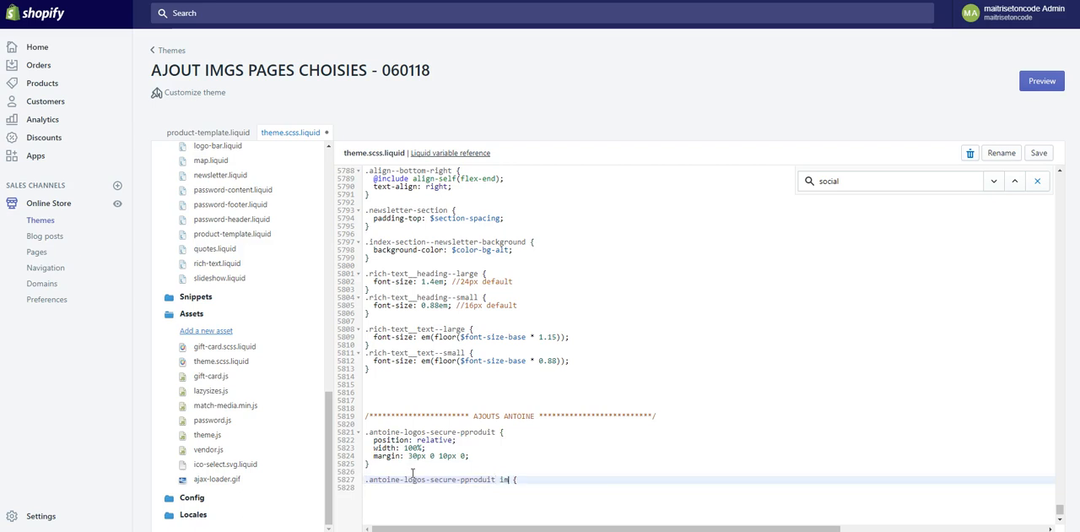
pyautogui.press('Down')
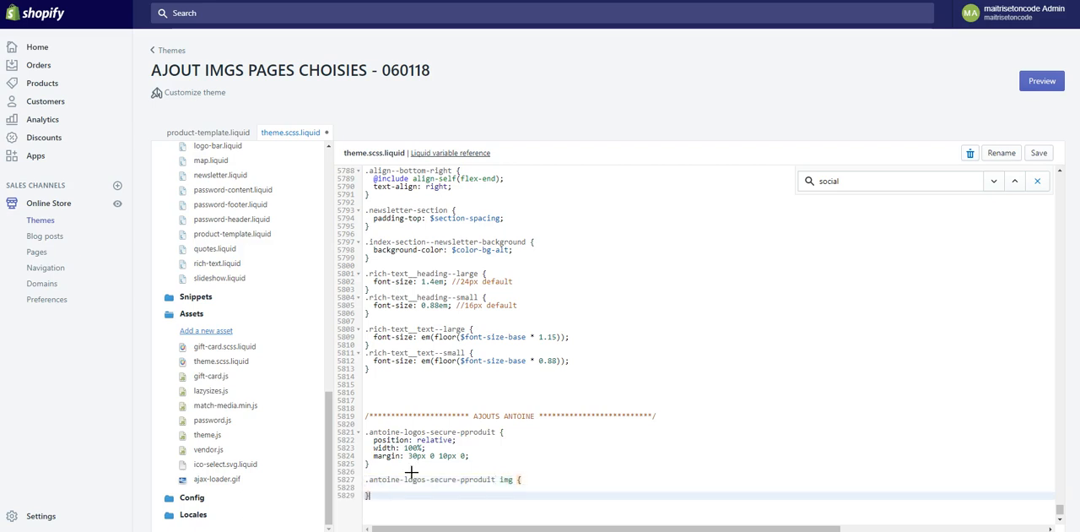
# - Fill the img rule with position: relative; and width: 100%; and save the stylesheet
pyautogui.press('Up')
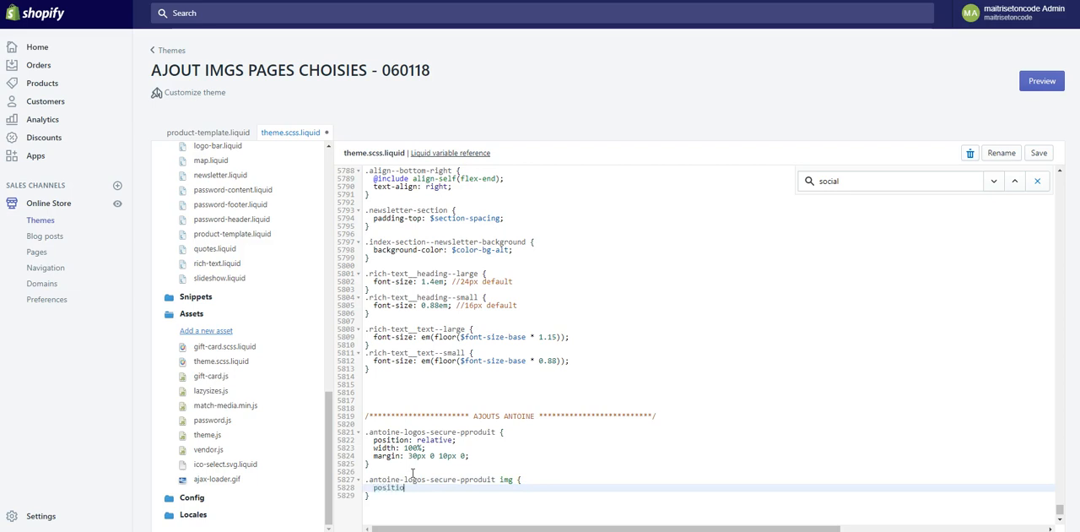
pyautogui.write('position: relative;')
pyautogui.press('Return')
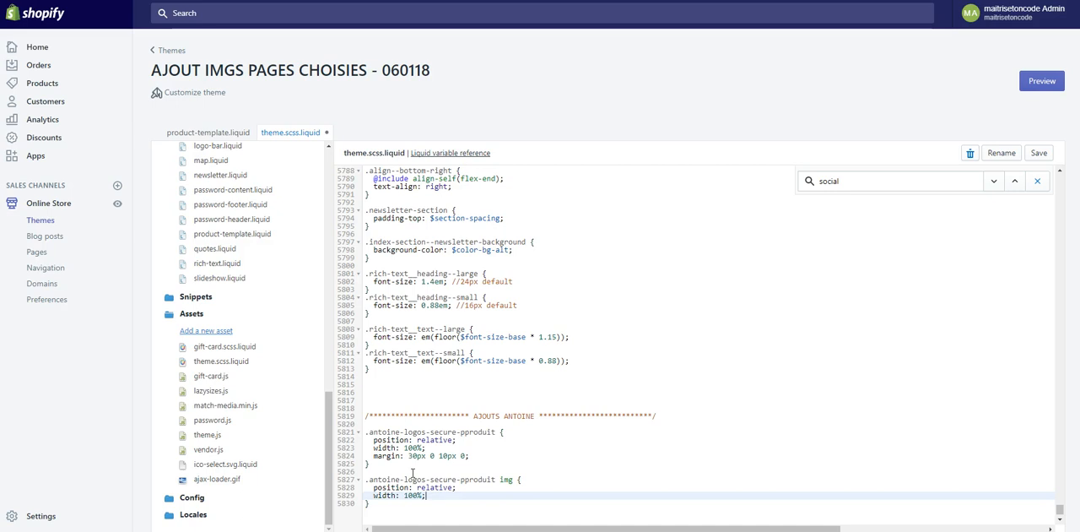
pyautogui.hotkey('ctrl', 's')
# - Switch to the product page preview and reload it to check the guarantees banner's spacing
pyautogui.click(205, 133)
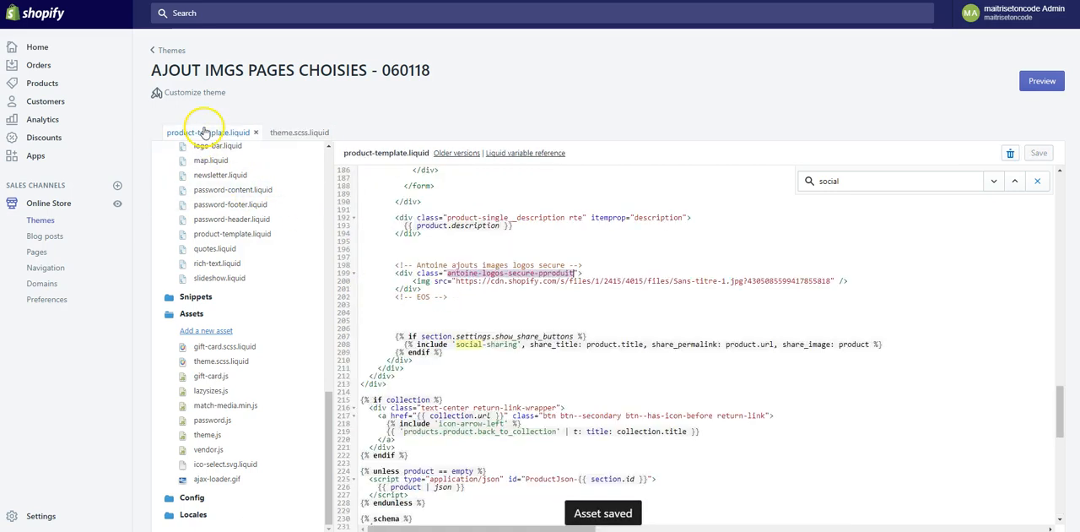
pyautogui.click(262, 0)
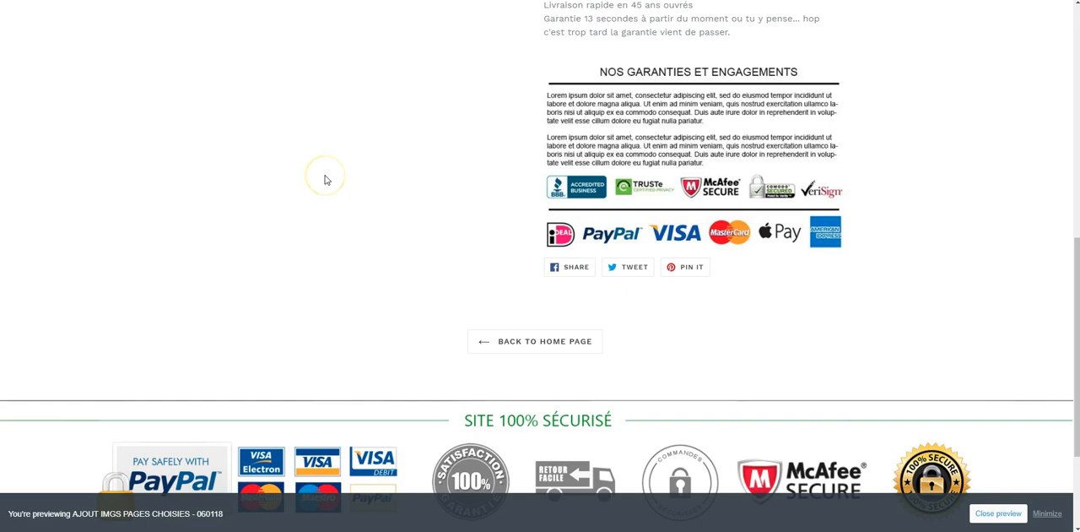
pyautogui.press('F5')
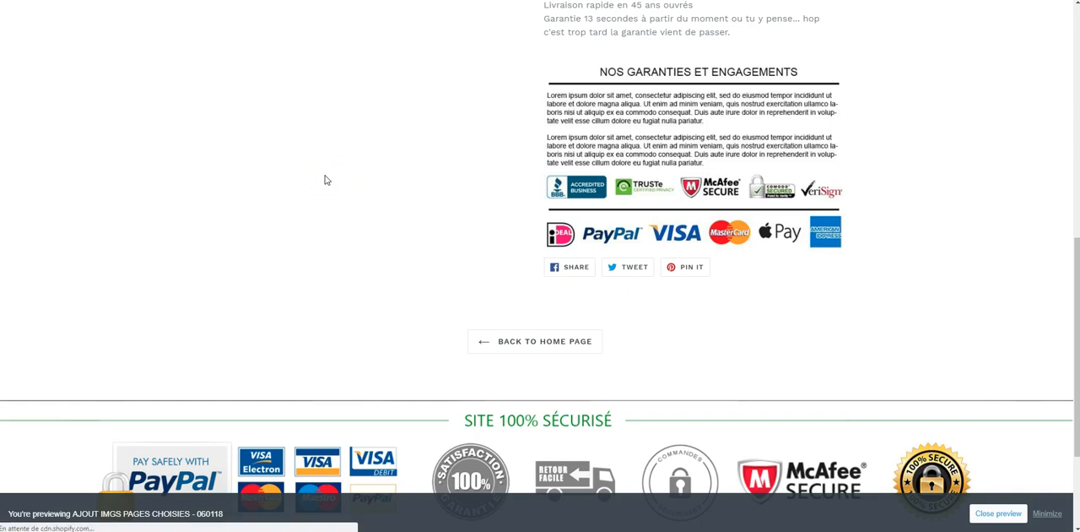
pyautogui.click(322, 205)
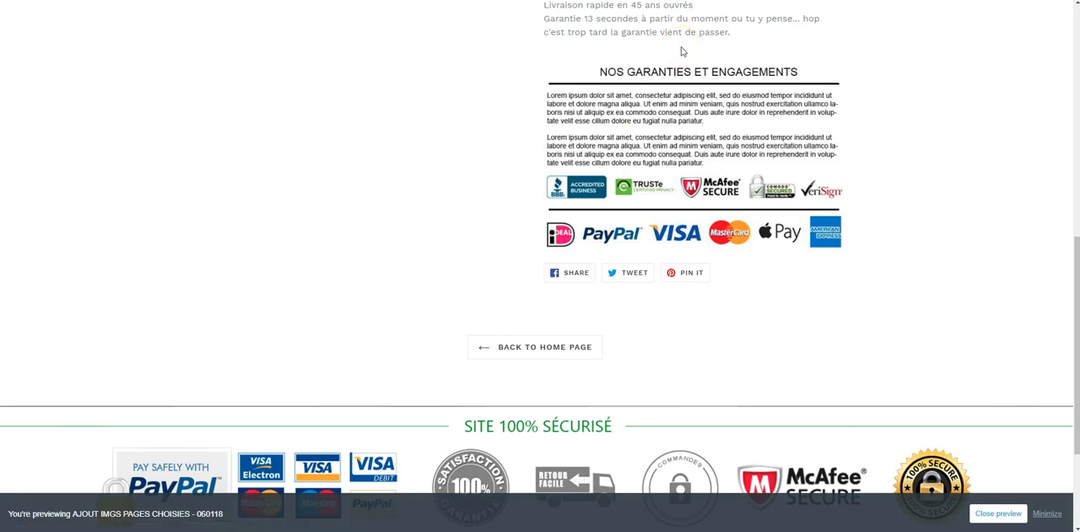
# - Open the developer tools on the preview and examine the styles applied to the div wrapping the guarantees banner
pyautogui.press('F12')
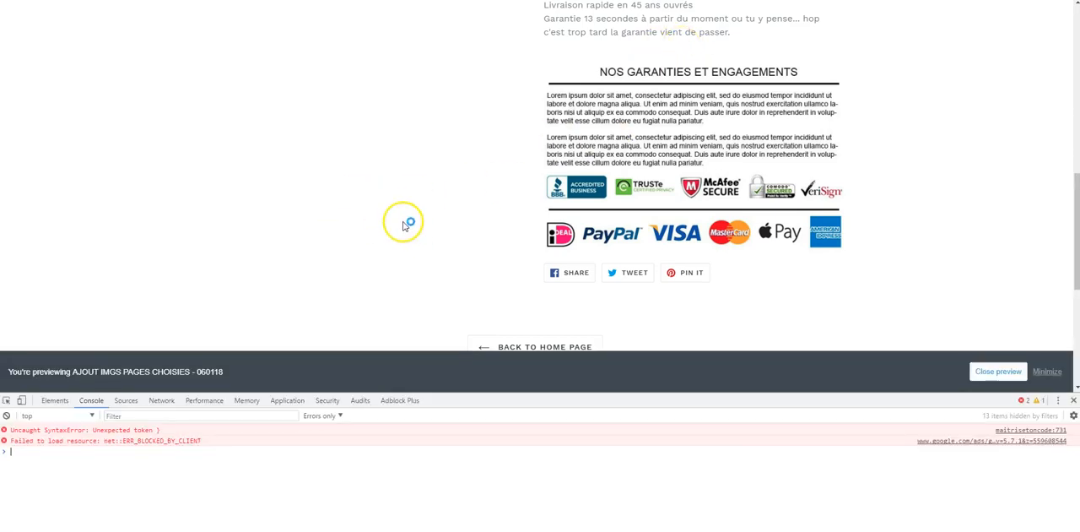
pyautogui.click(7, 400)
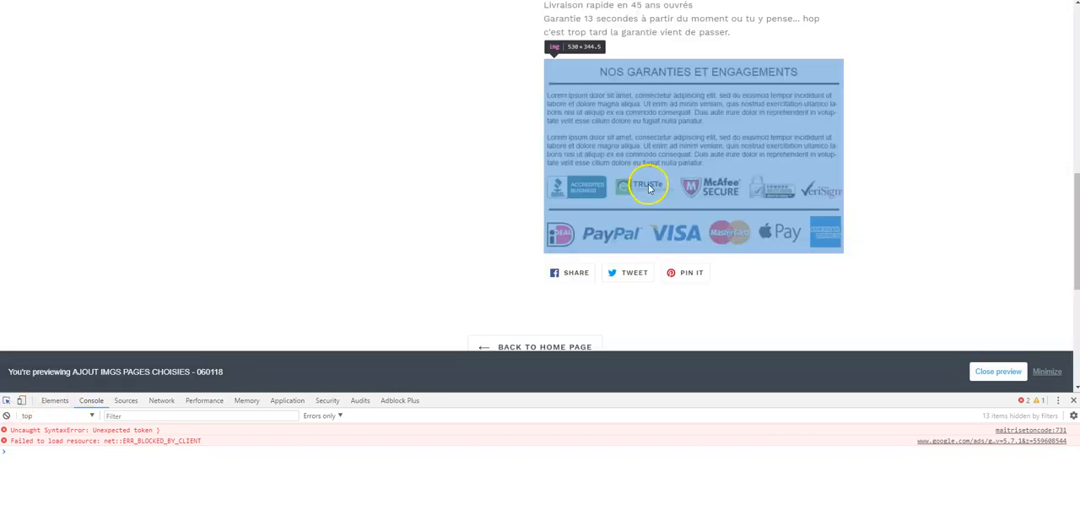
pyautogui.click(620, 200)
pyautogui.click(110, 457)
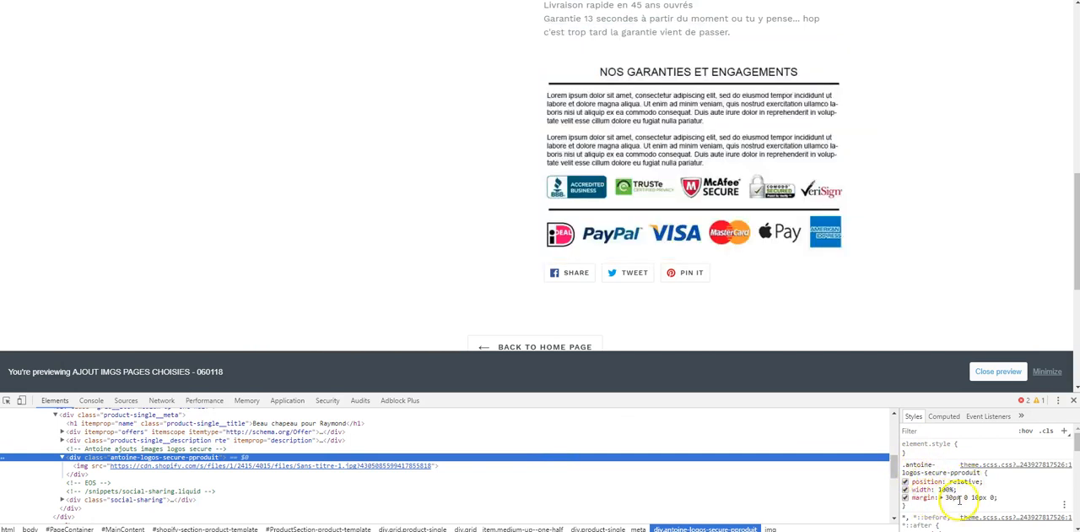
pyautogui.scroll(-2, 986, 498)
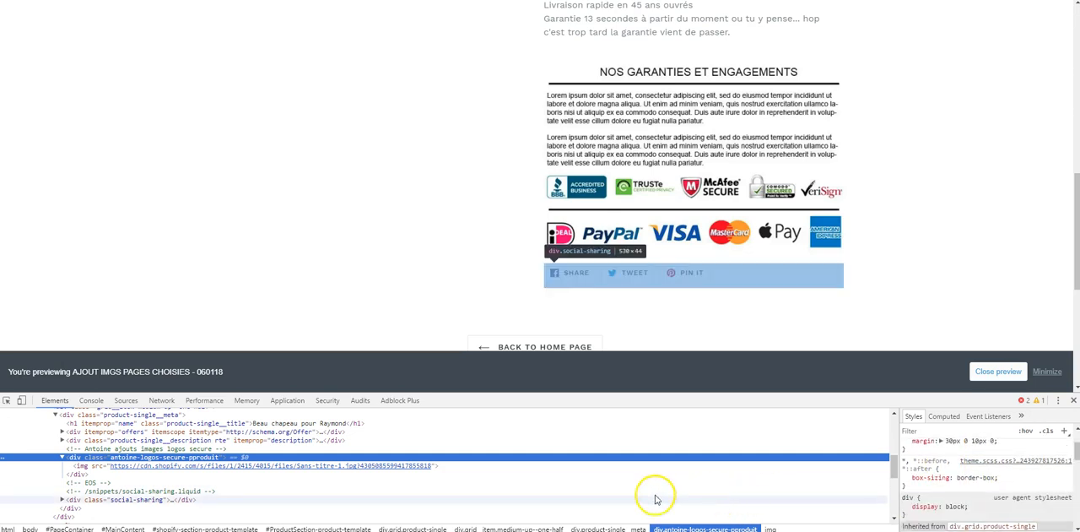
# - Inspect the guarantees banner image and review the CSS rules applied to it
pyautogui.click(6, 400)
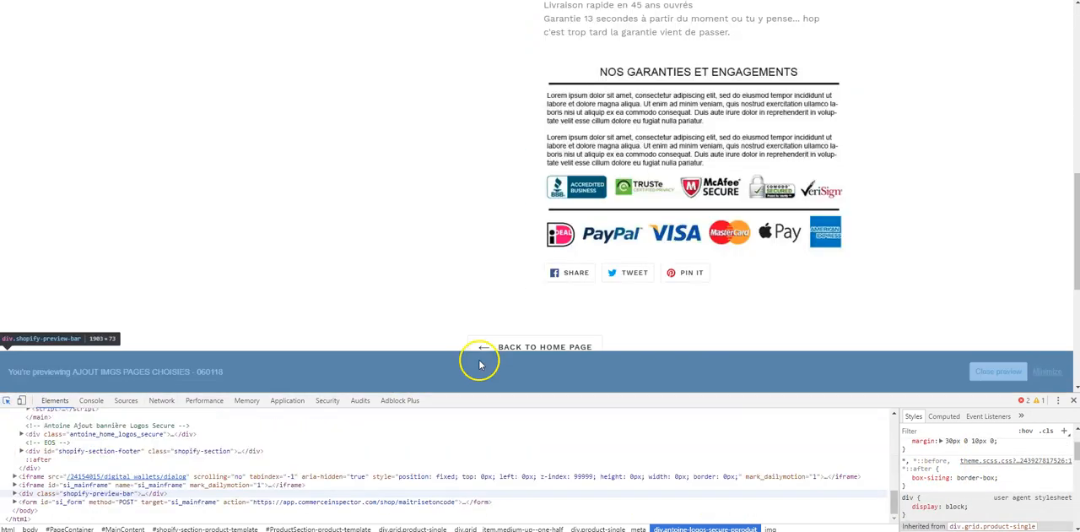
pyautogui.click(663, 196)
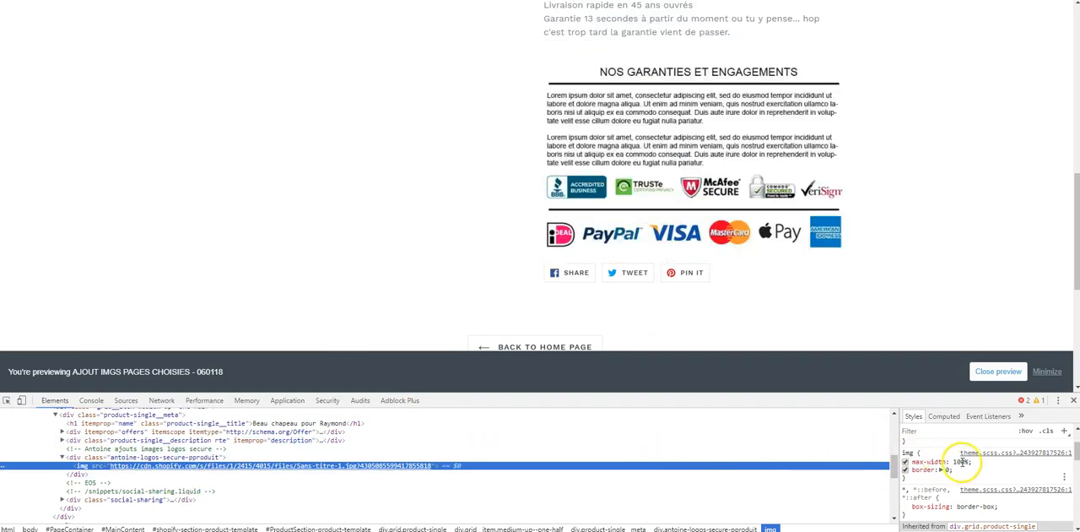
pyautogui.scroll(1, 928, 486)
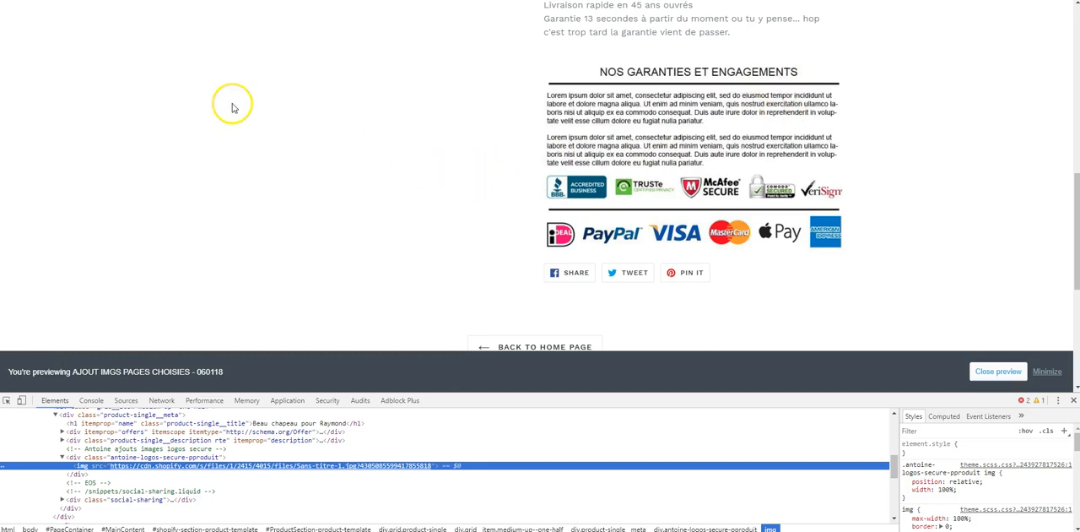
pyautogui.click(262, 92)
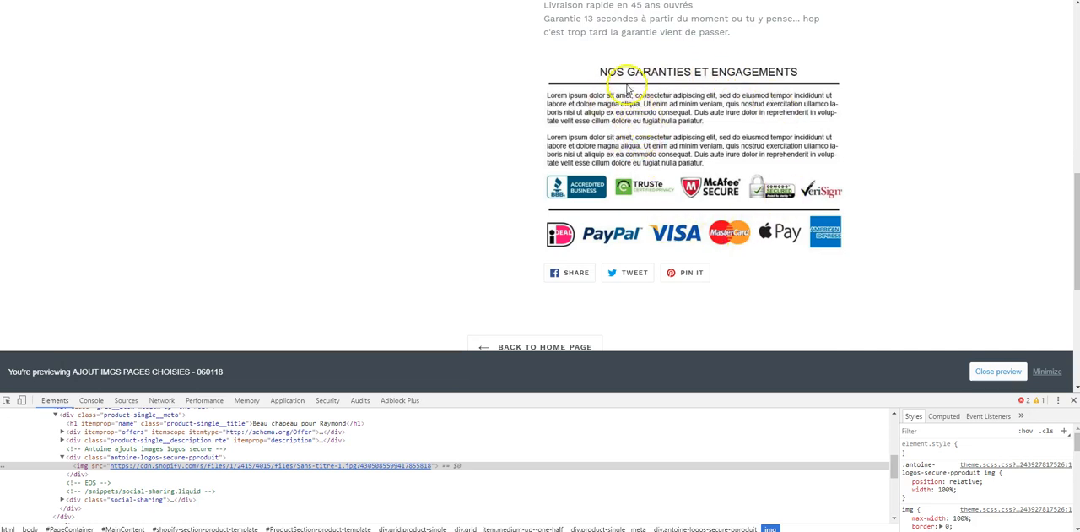
pyautogui.moveTo(599, 35); pyautogui.dragTo(677, 35)
pyautogui.click(673, 46)
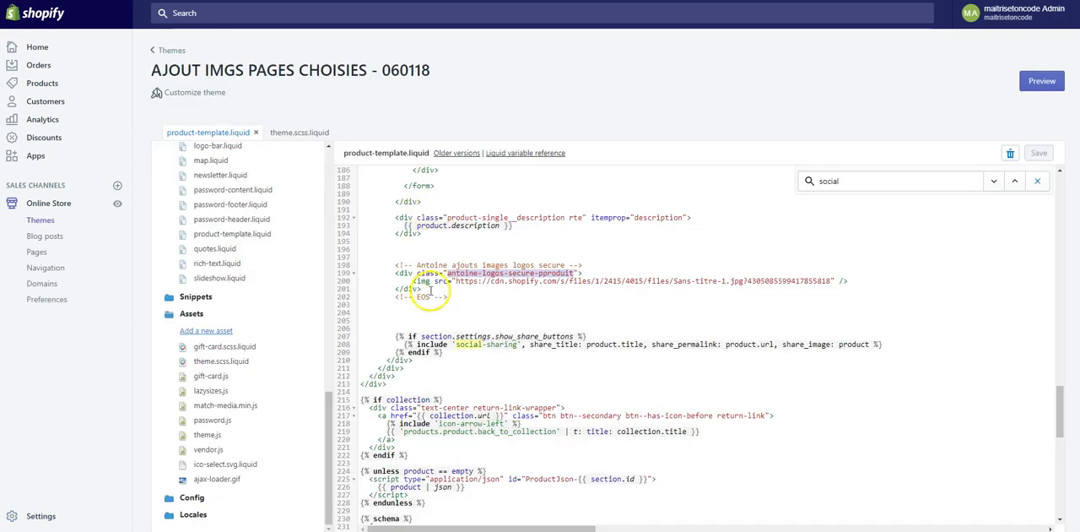
# - Add a p paragraph containing azlkje azmejaemzjazemklj aemjemklaj e above the img line in the product template's banner div and save
pyautogui.click(417, 281)
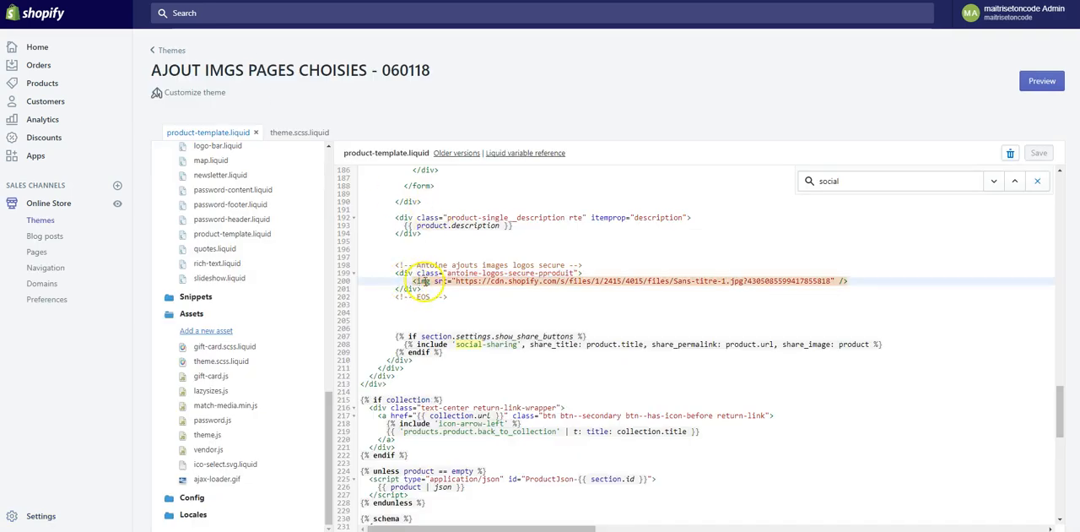
pyautogui.press('Return')
pyautogui.press('Up')
pyautogui.write('<p><')
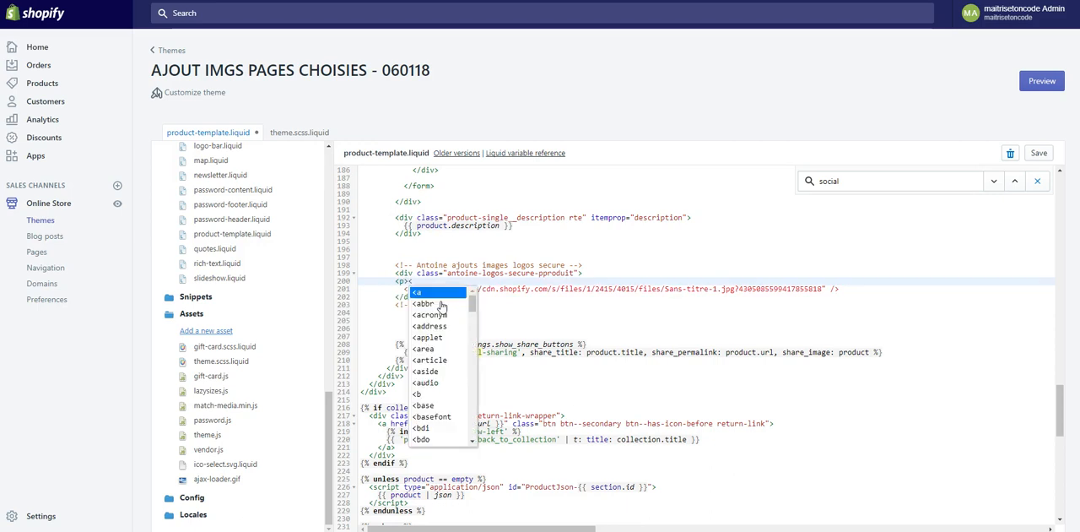
pyautogui.write('/p>p>')
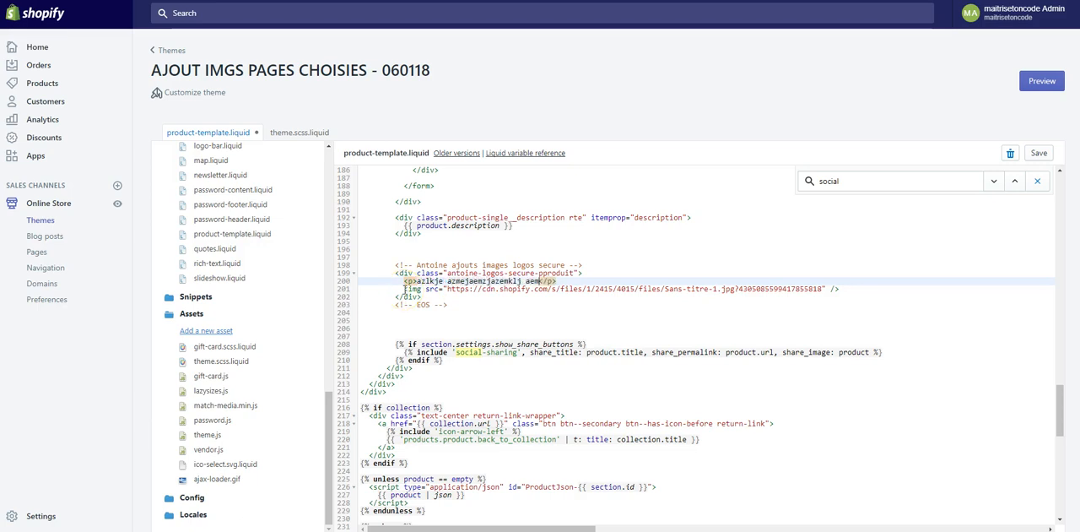
pyautogui.hotkey('ctrl', 's')
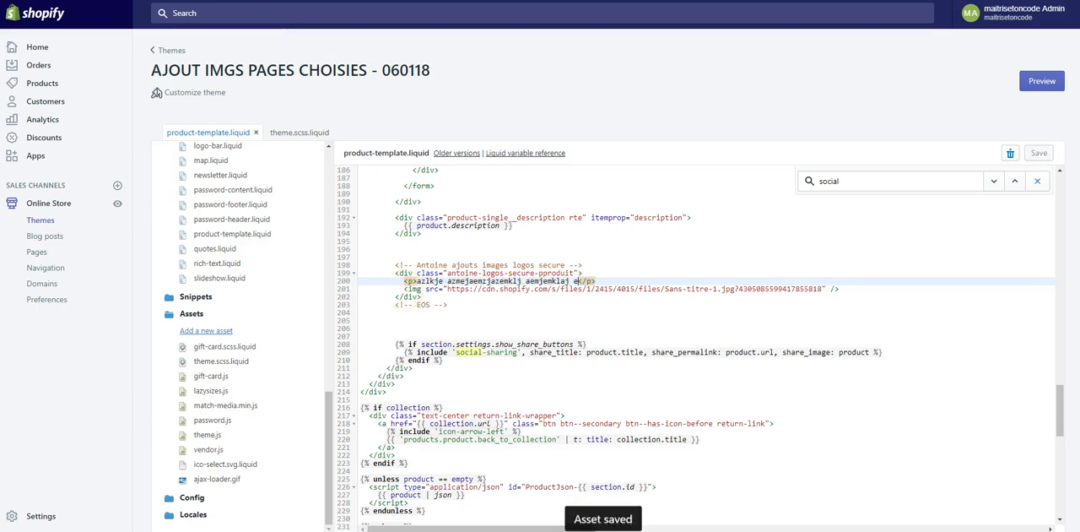
# - Reload the product page preview and highlight the test paragraph above the guarantees banner
pyautogui.hotkey('ctrl', 'Tab')
pyautogui.press('F5')
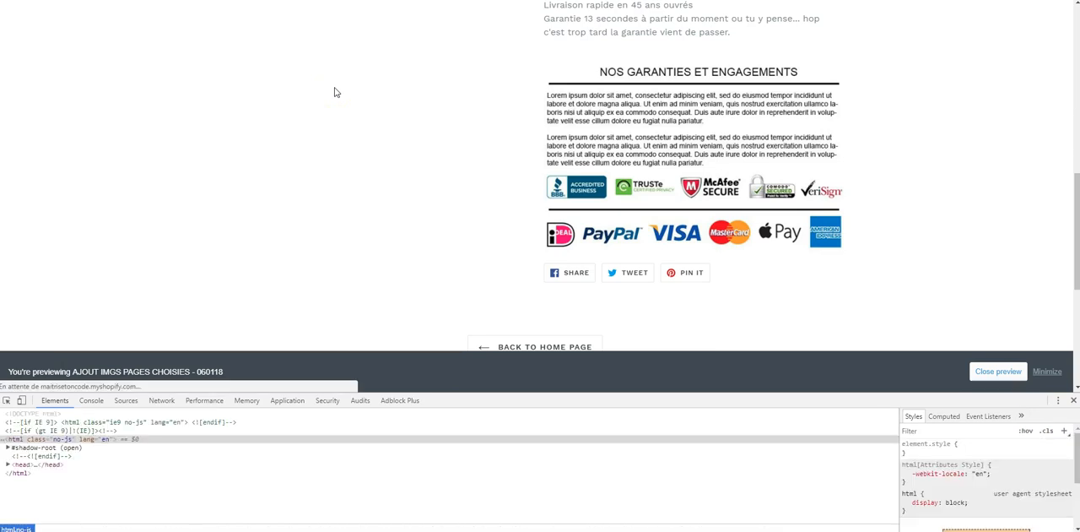
pyautogui.moveTo(544, 66); pyautogui.dragTo(713, 66)
pyautogui.click(732, 65)
pyautogui.moveTo(549, 65); pyautogui.dragTo(724, 65)
pyautogui.click(724, 71)
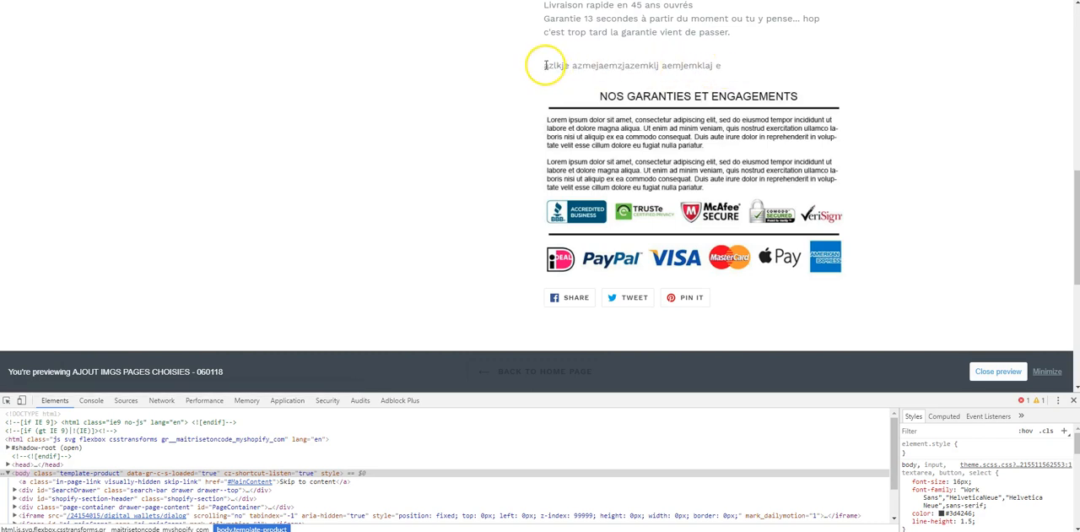
pyautogui.moveTo(546, 65); pyautogui.dragTo(738, 65)
pyautogui.moveTo(546, 65); pyautogui.dragTo(716, 66)
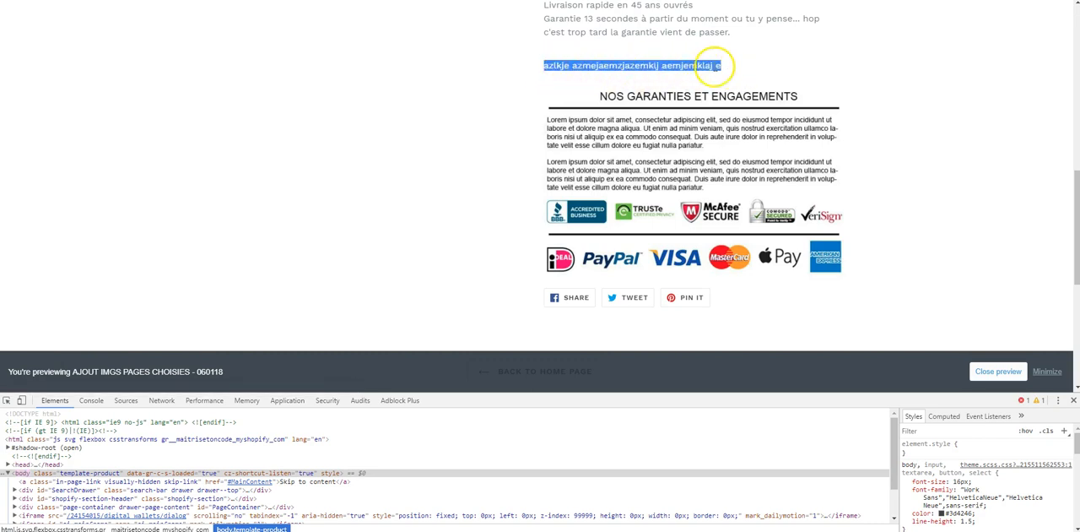
pyautogui.click(724, 66)
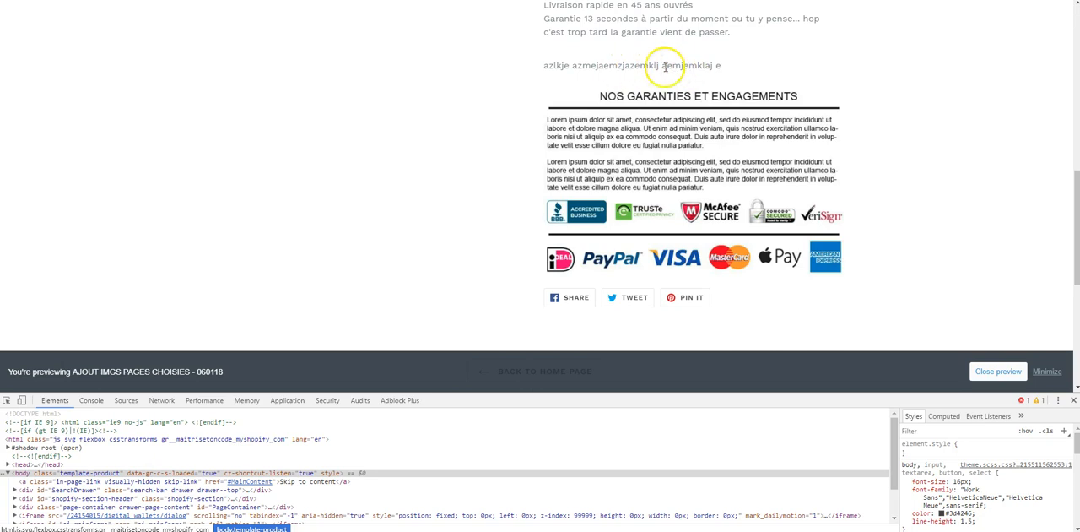
# - Compare the test paragraph's placement with the product description above it and the guarantees banner below it
pyautogui.scroll(2, 665, 71)
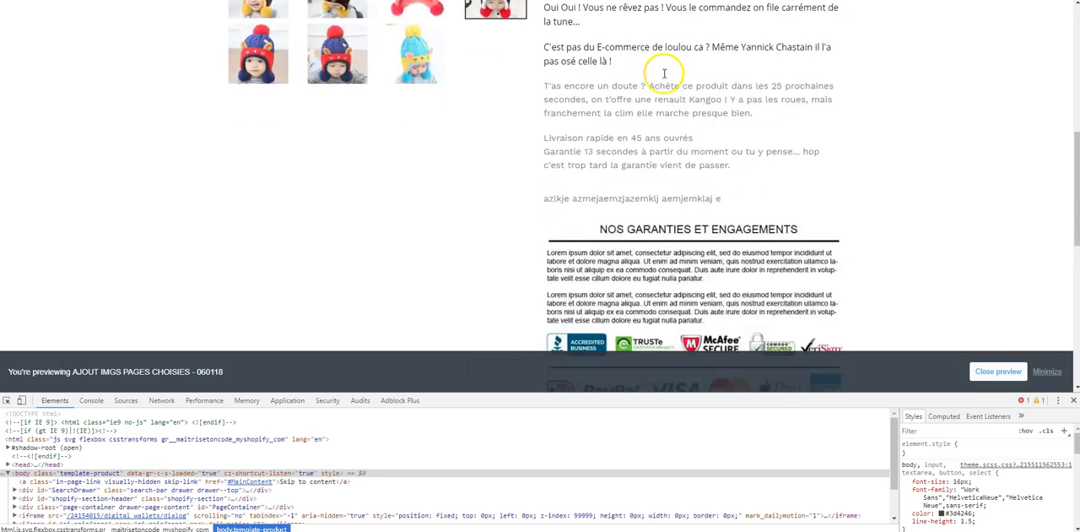
pyautogui.moveTo(545, 179); pyautogui.dragTo(753, 185)
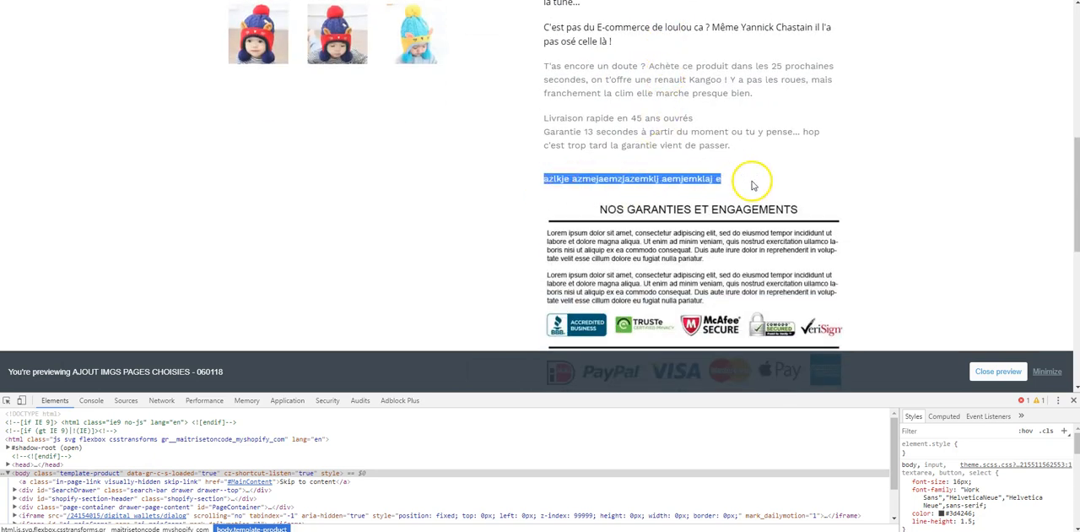
pyautogui.click(591, 179)
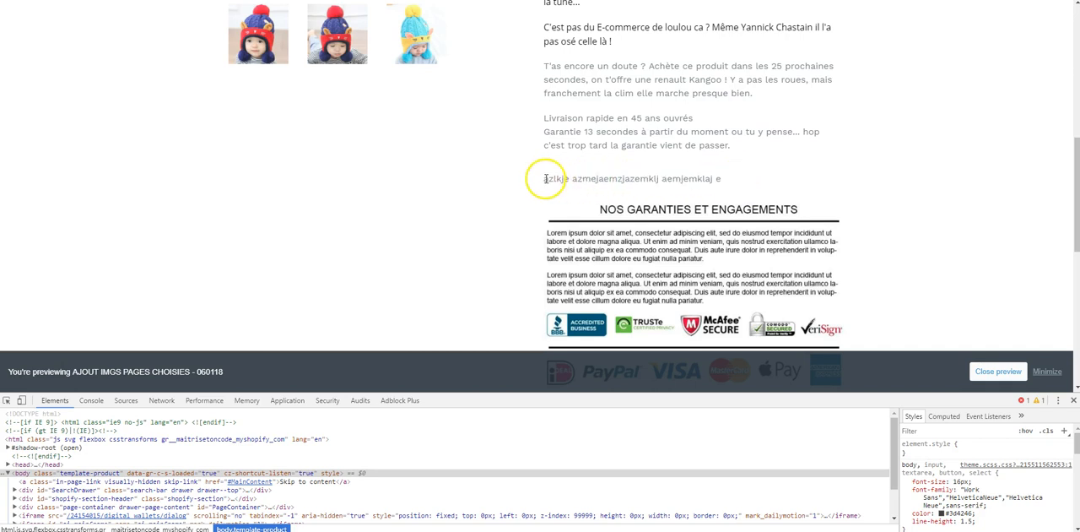
pyautogui.moveTo(540, 180); pyautogui.dragTo(753, 184)
pyautogui.click(735, 180)
pyautogui.scroll(-1, 704, 173)
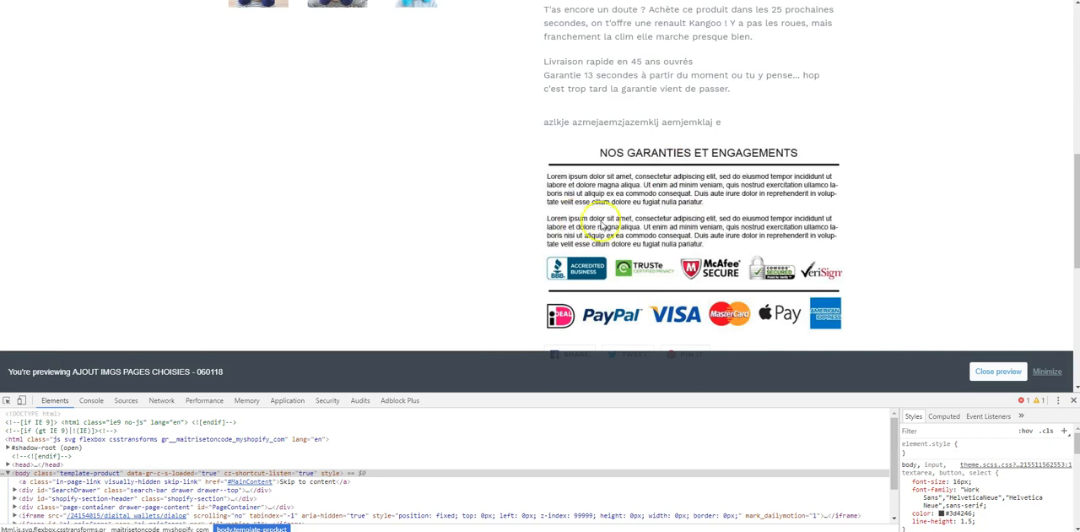
pyautogui.scroll(-1, 663, 236)
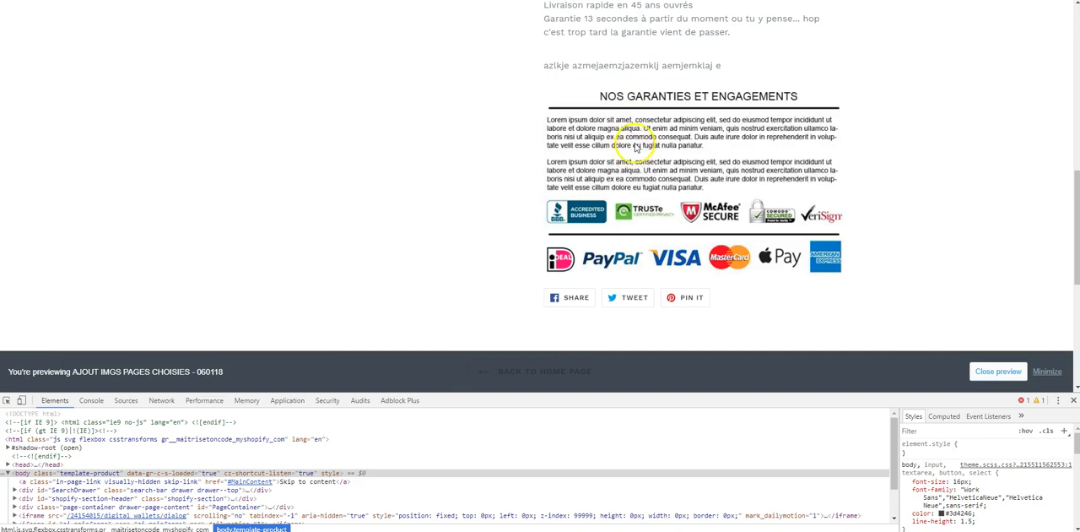
# - Delete the test paragraph from the banner div in the product template, close the editor's search box and save
pyautogui.click(181, 1)
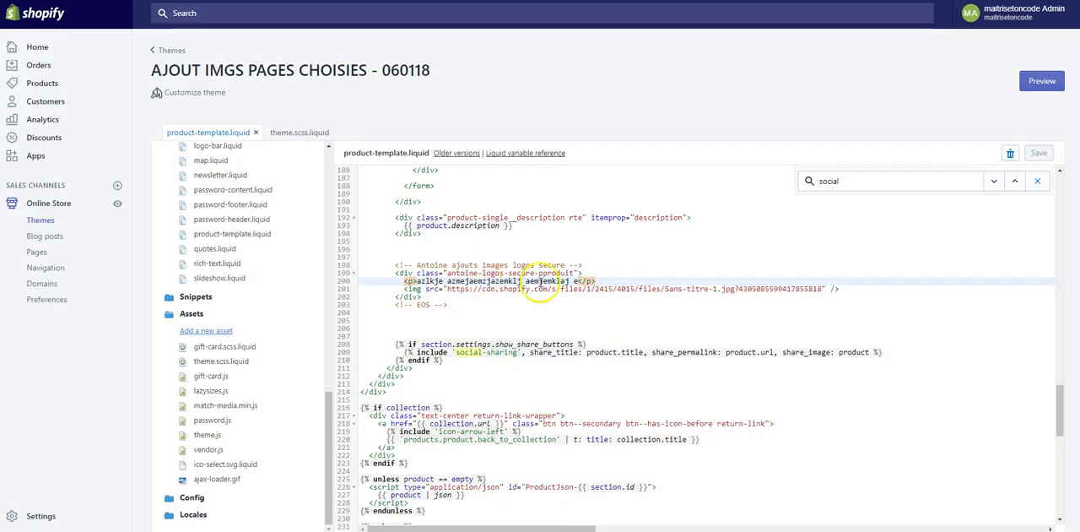
pyautogui.tripleClick(609, 280)
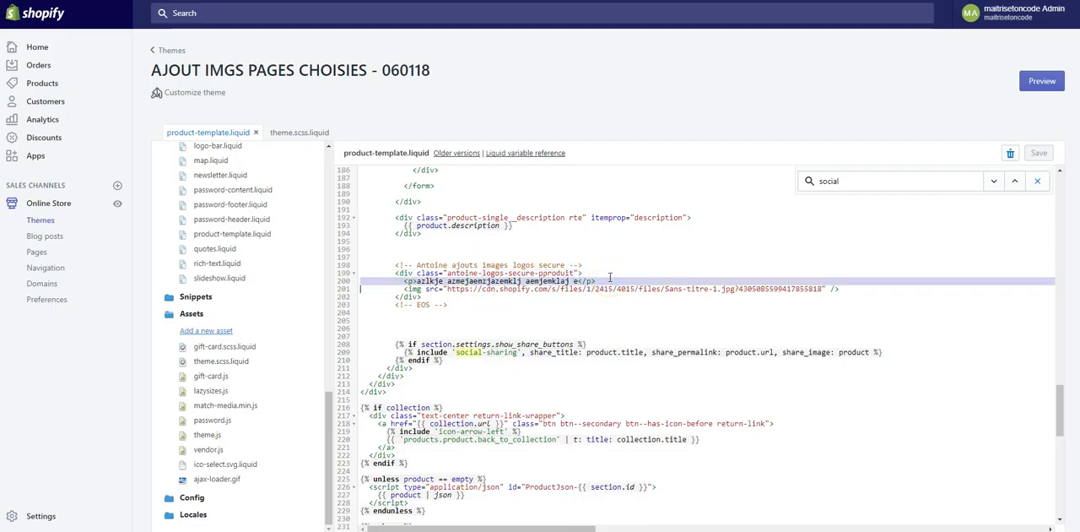
pyautogui.press('BackSpace')
pyautogui.hotkey('ctrl', 's')
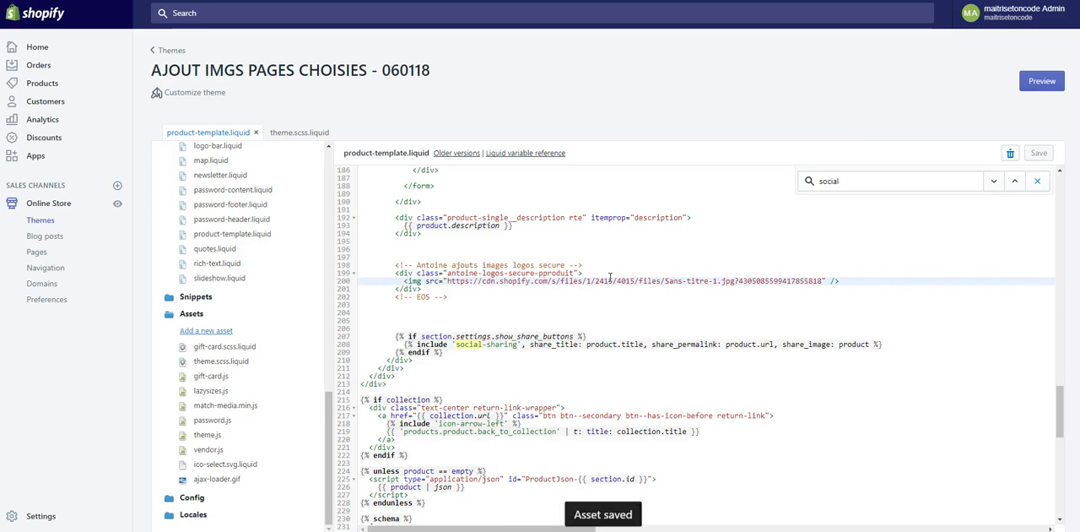
pyautogui.click(1037, 181)
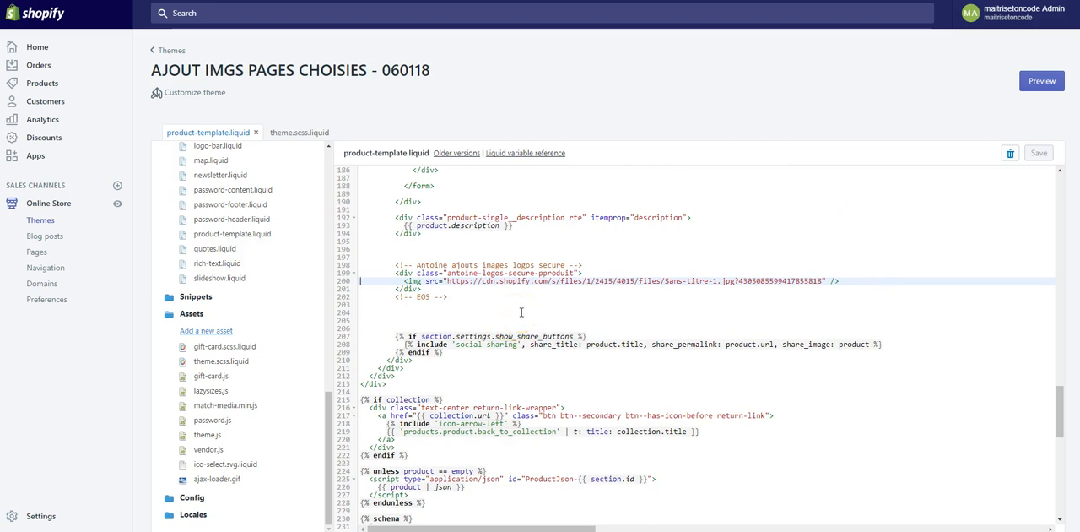
pyautogui.hotkey('ctrl', 's')
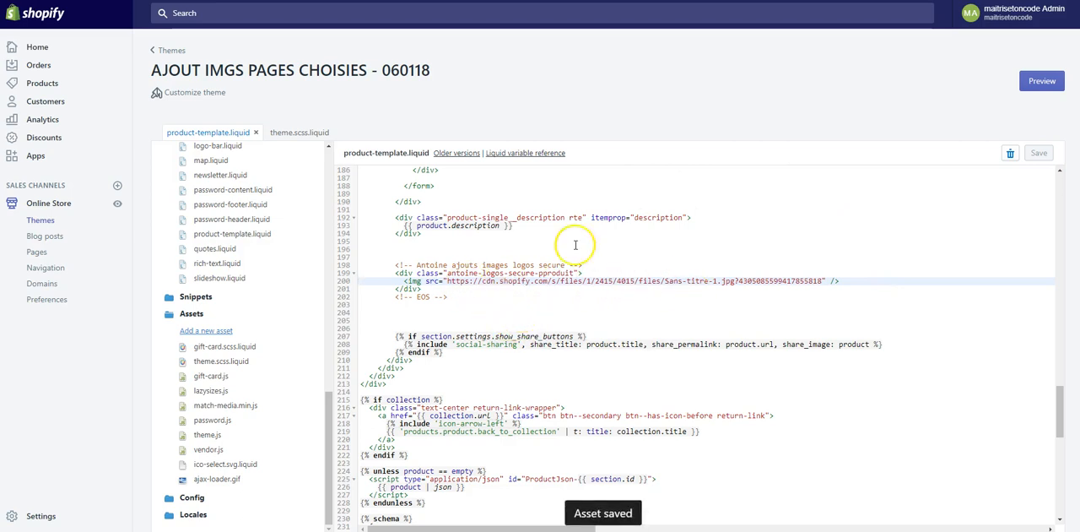
# - Return to the product page preview and close the developer tools
pyautogui.click(220, 0)
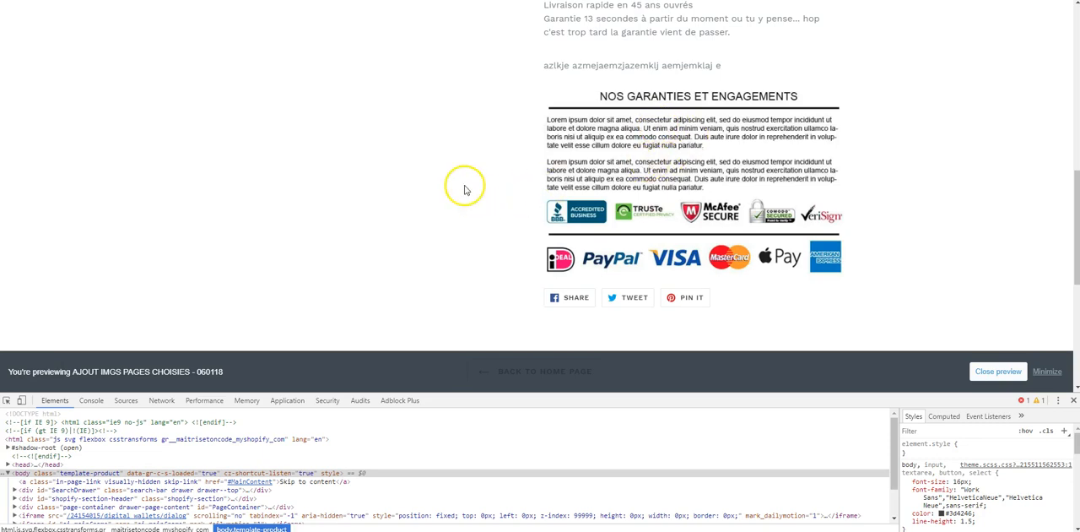
pyautogui.click(1074, 400)
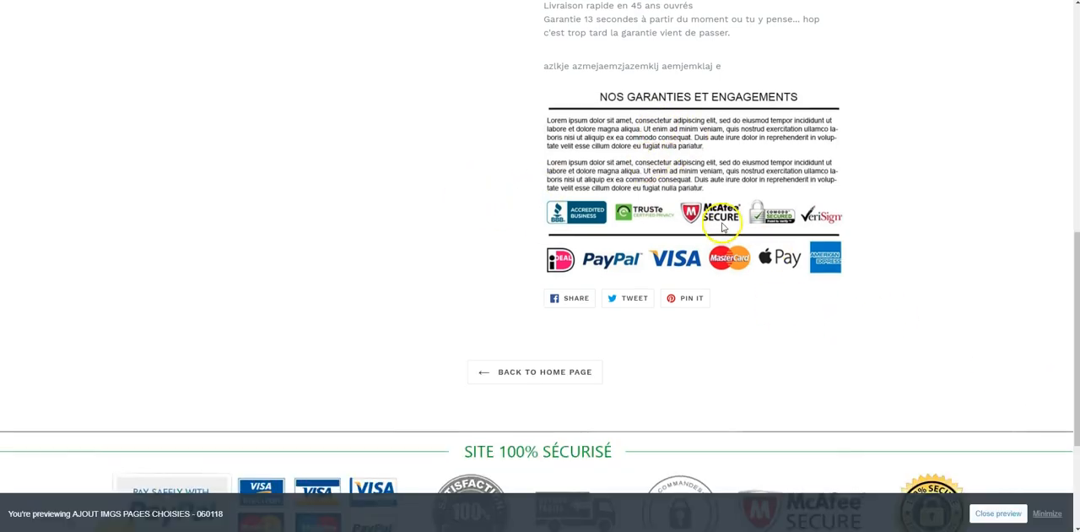
# - Check the guarantees banner against the full product description on the product page preview
pyautogui.scroll(8, 723, 226)
pyautogui.scroll(-8, 722, 226)
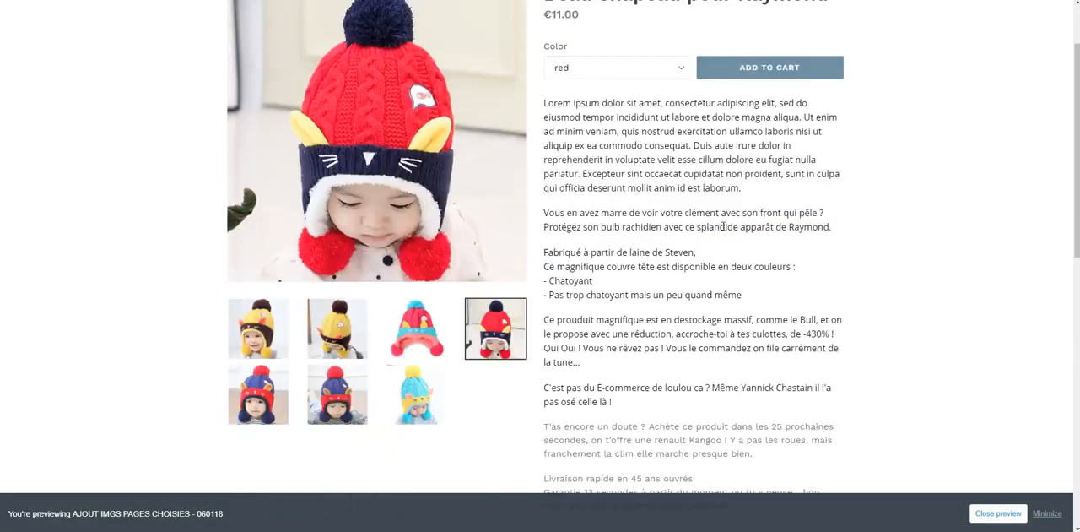
pyautogui.scroll(2, 669, 363)
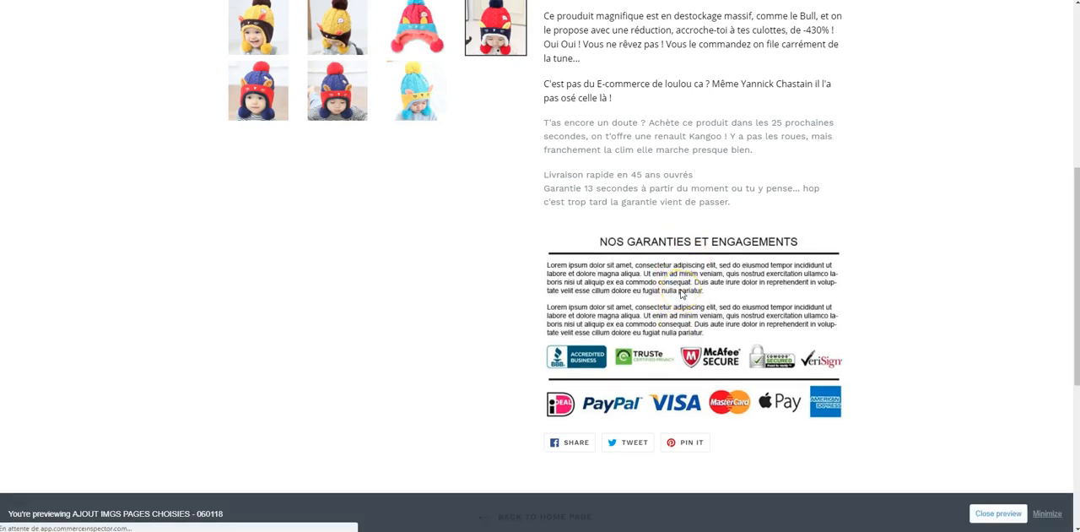
# - Open the shop's home page preview and examine the area just above the footer
pyautogui.scroll(5, 608, 227)
pyautogui.click(107, 38)
pyautogui.scroll(-10, 495, 249)
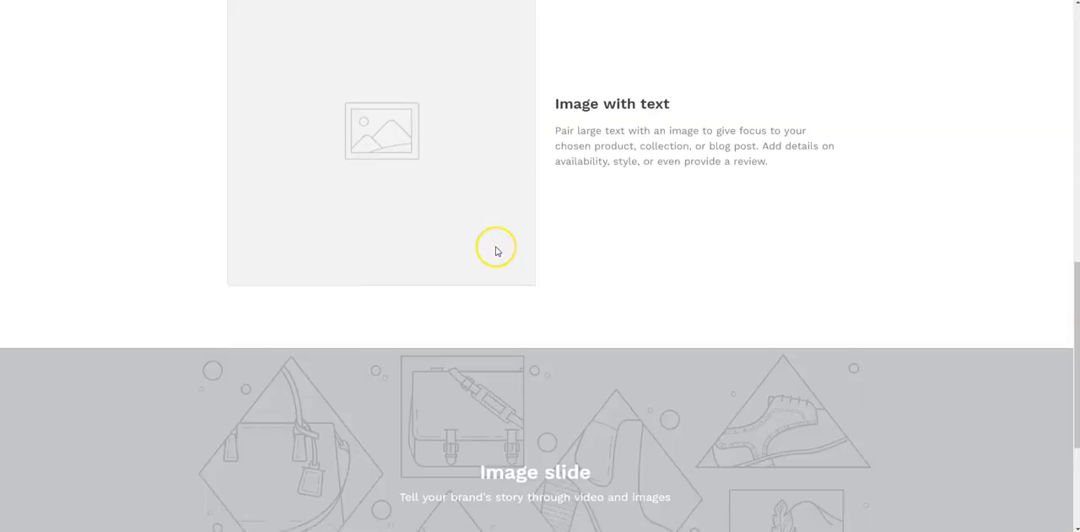
pyautogui.scroll(-3, 495, 250)
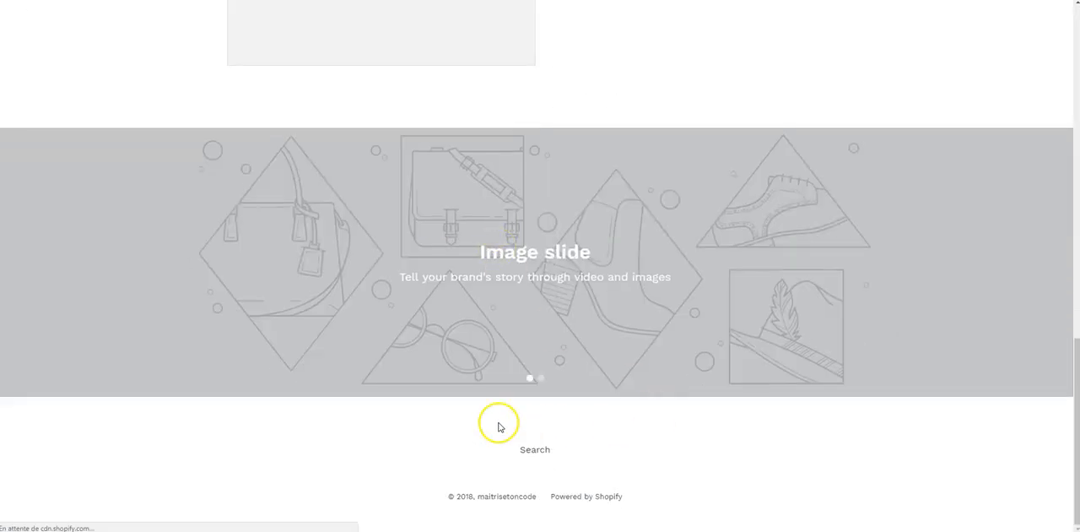
pyautogui.scroll(-2, 348, 414)
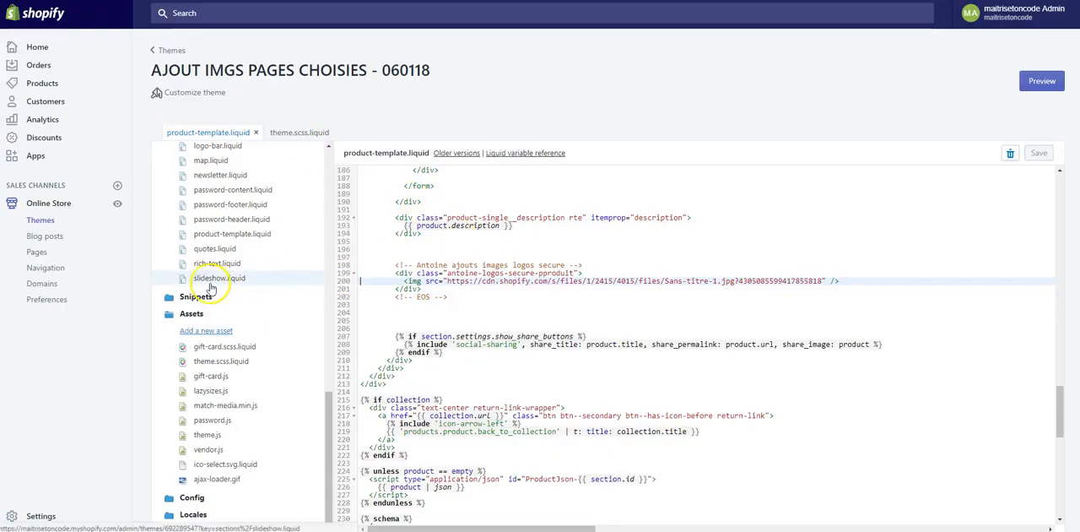
# - Open theme.liquid and delete the existing secure logos banner block, including its comments, above the footer section
pyautogui.scroll(10, 215, 270)
pyautogui.click(217, 244)
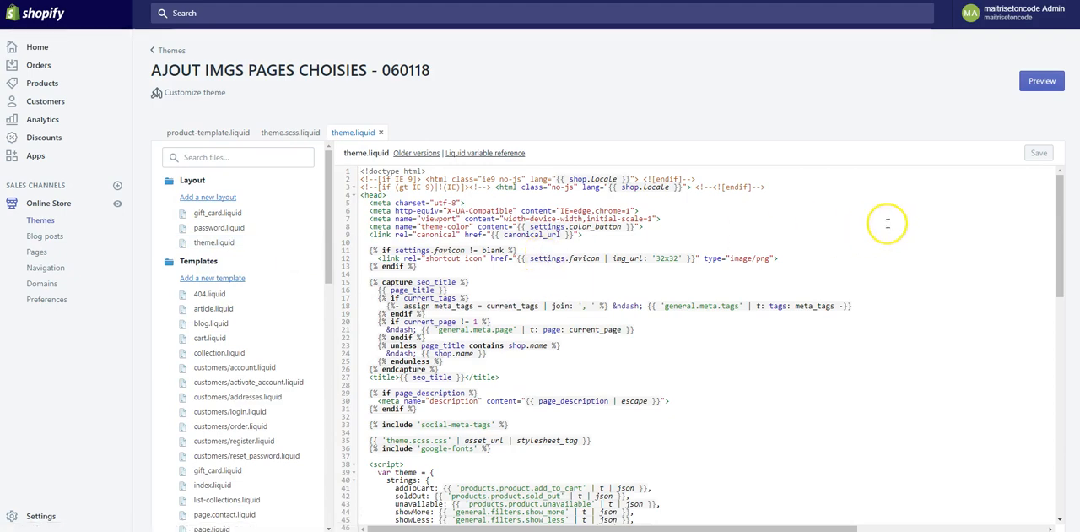
pyautogui.moveTo(1055, 203); pyautogui.dragTo(1037, 443)
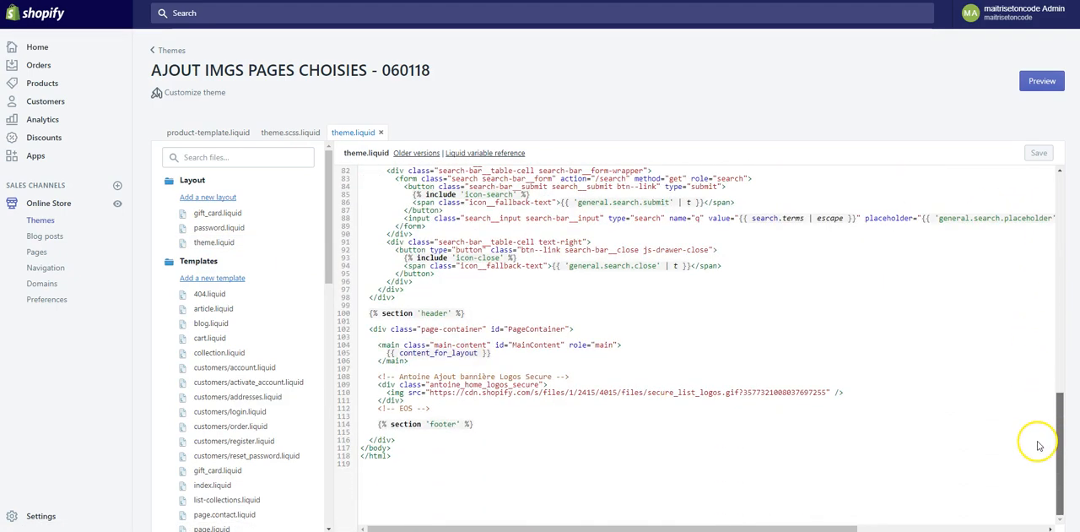
pyautogui.click(396, 424)
pyautogui.click(473, 408)
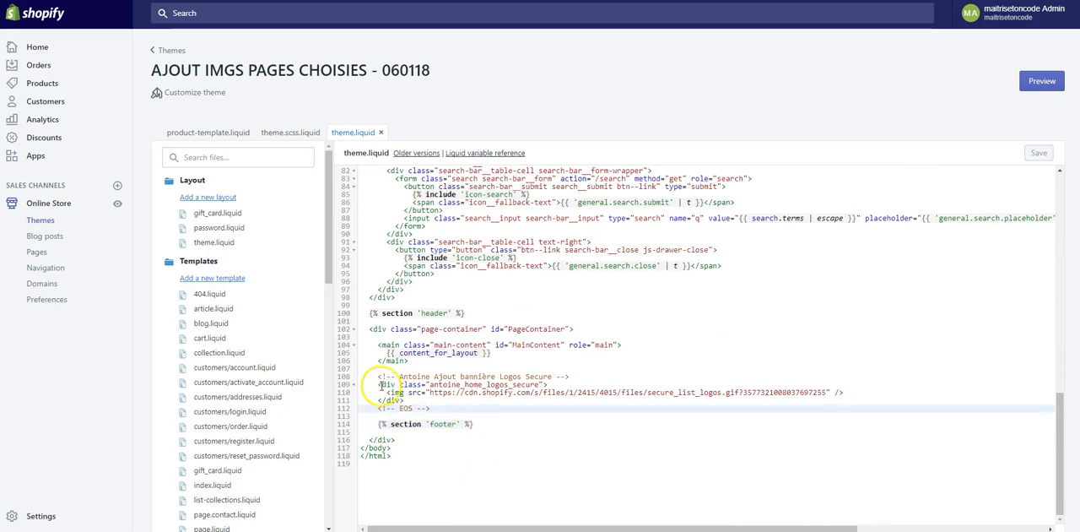
pyautogui.moveTo(376, 377); pyautogui.dragTo(431, 408)
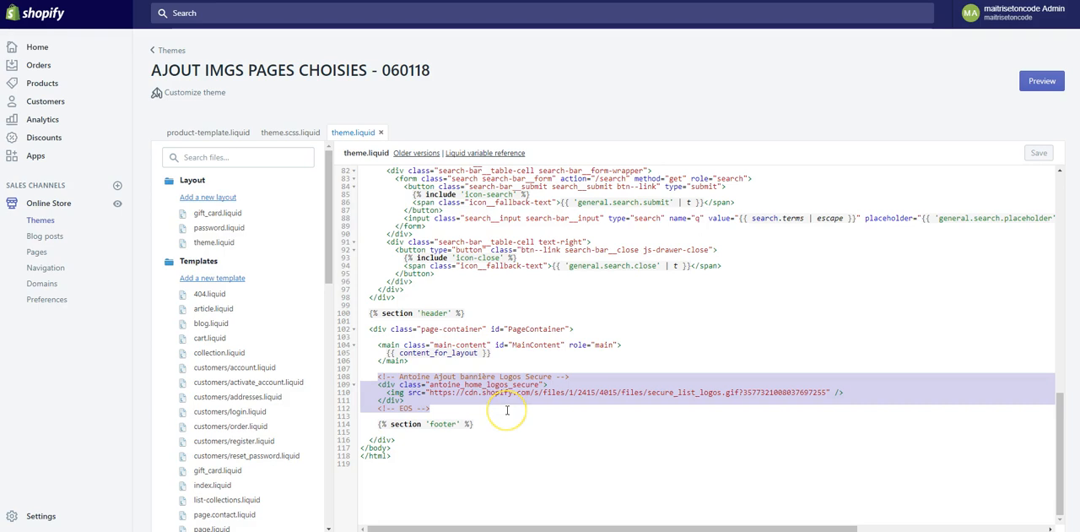
pyautogui.press('BackSpace')
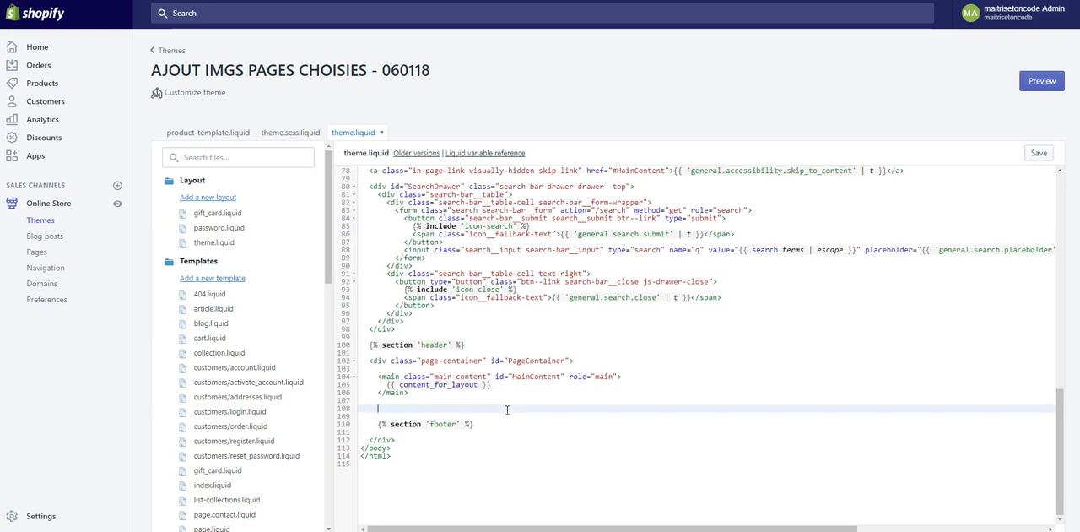
# - Above the footer section, add an HTML comment with the author's first name followed by "ajouts bannière logos secure"
pyautogui.write('<!--')
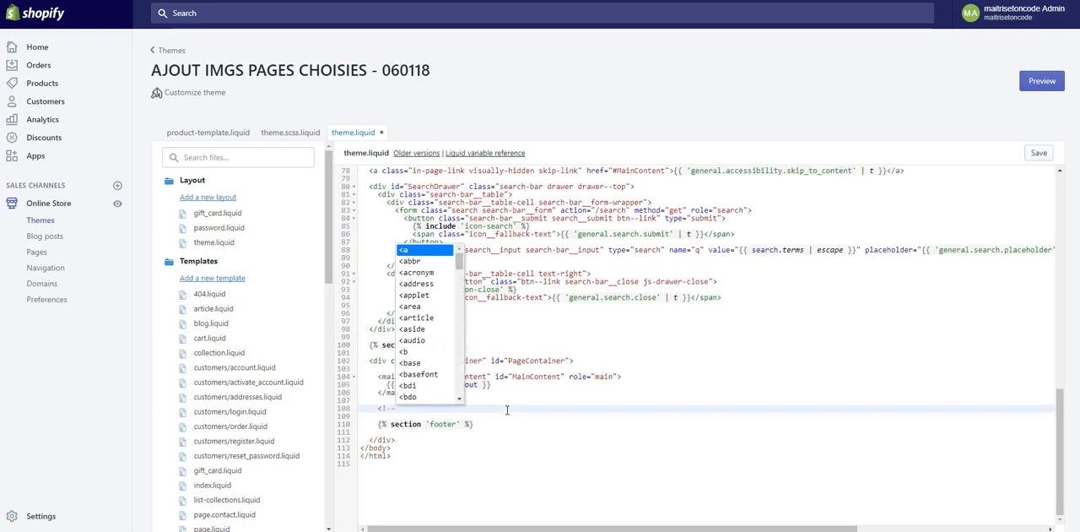
pyautogui.write(' Antoine ajouts ban')
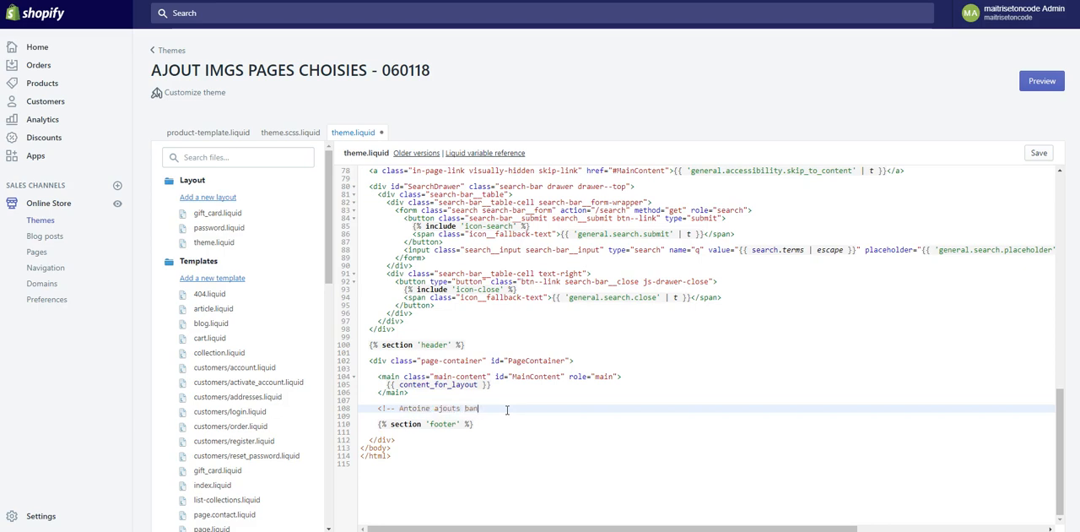
pyautogui.write('nière logos secure -->')
# - Add a closing "<!-- EOS -->" comment below the banner comment, leaving a blank line between them
pyautogui.press('Return')
pyautogui.press('Return')
pyautogui.write('<')
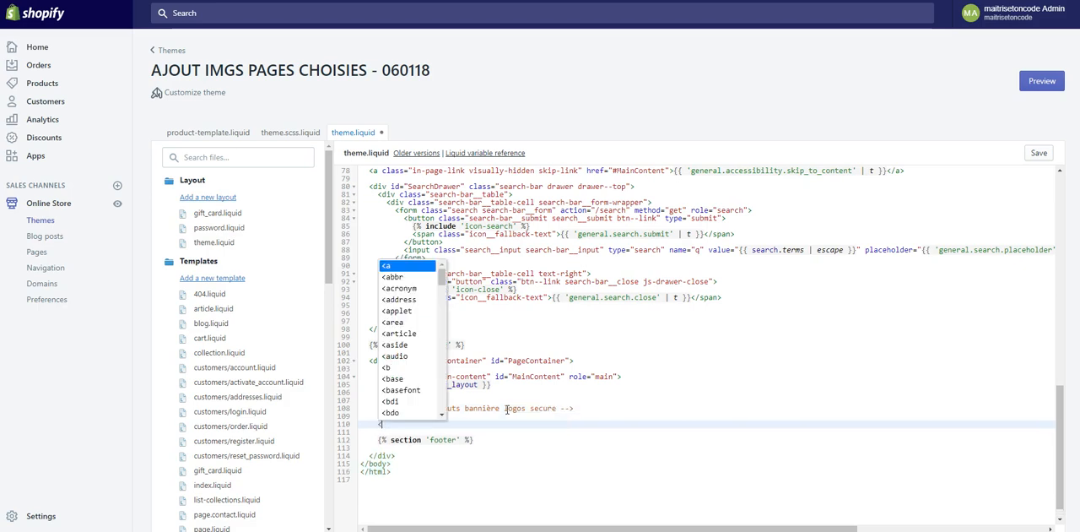
pyautogui.write('!--')
pyautogui.write(' EOS -->')
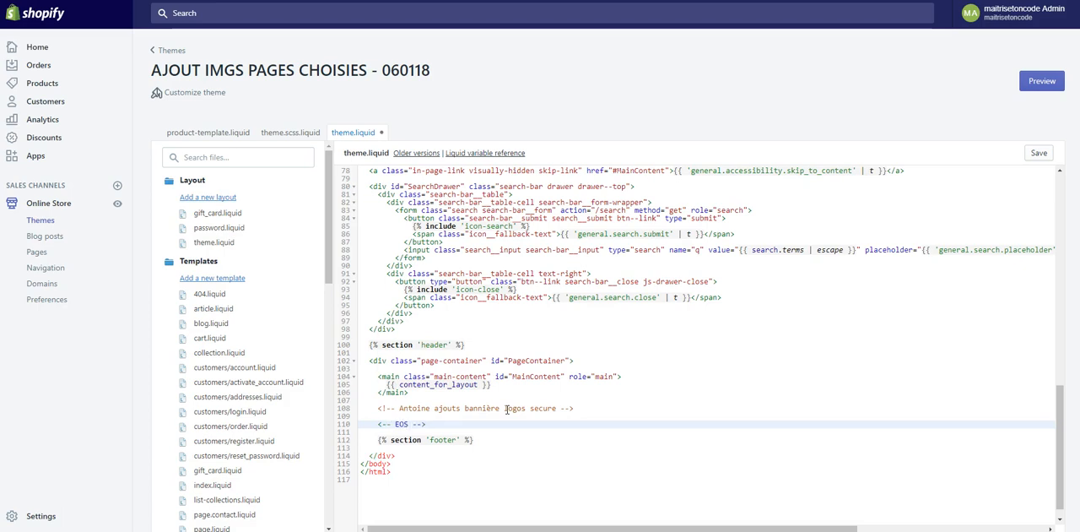
pyautogui.press('Up')
pyautogui.press('Up')
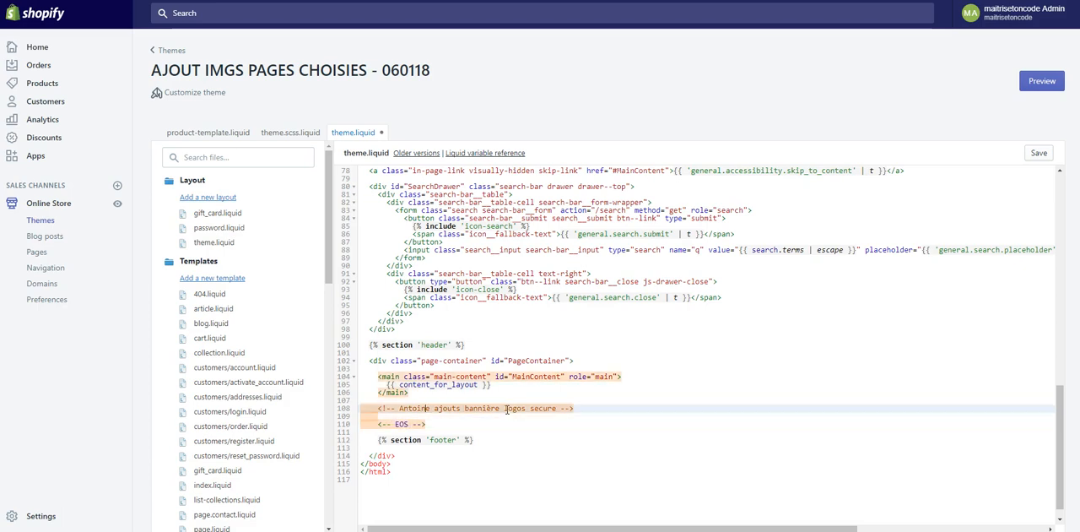
pyautogui.press('Down')
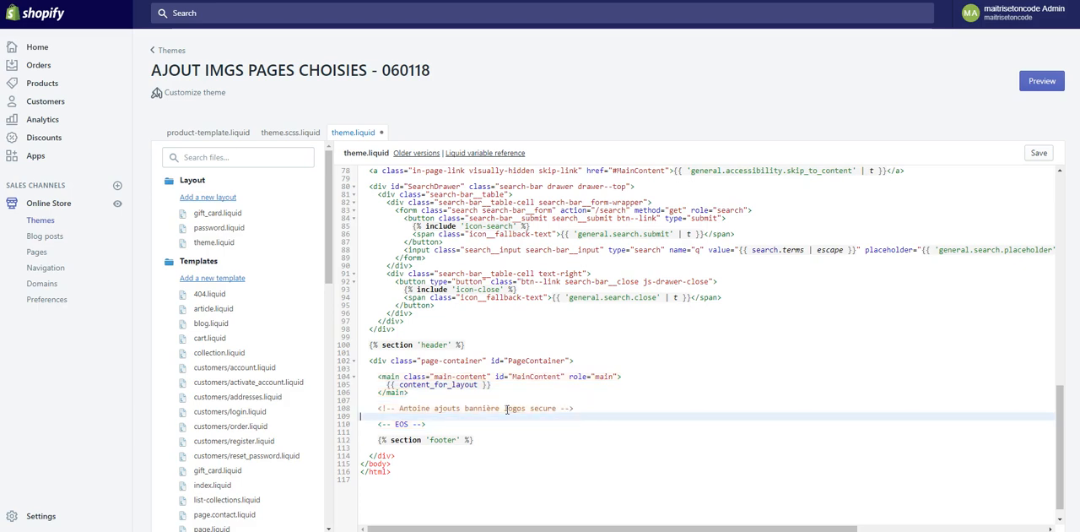
pyautogui.press('Down')
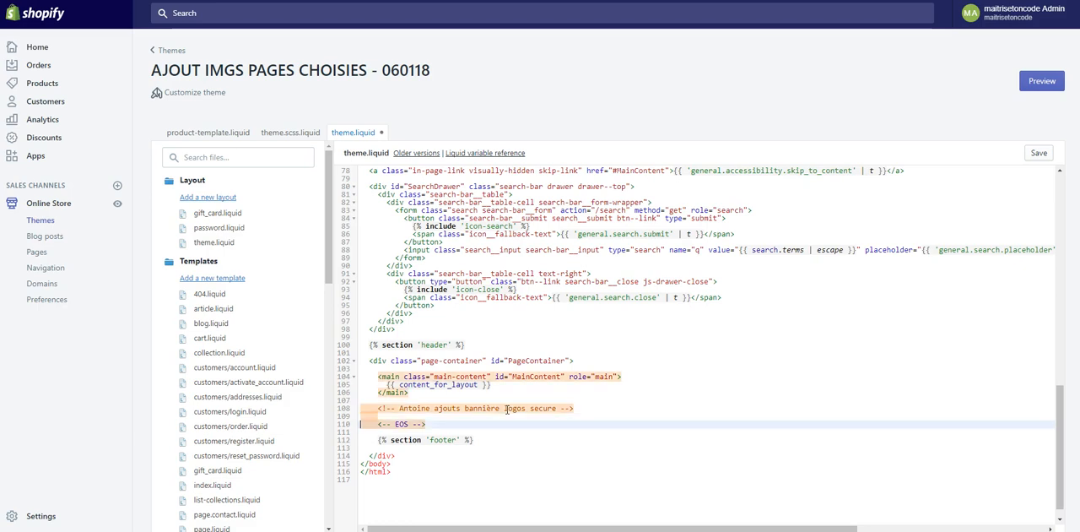
pyautogui.press('Up')
# - Between the two comments, add a div with an empty class attribute containing an img tag with an empty src
pyautogui.write('<div ')
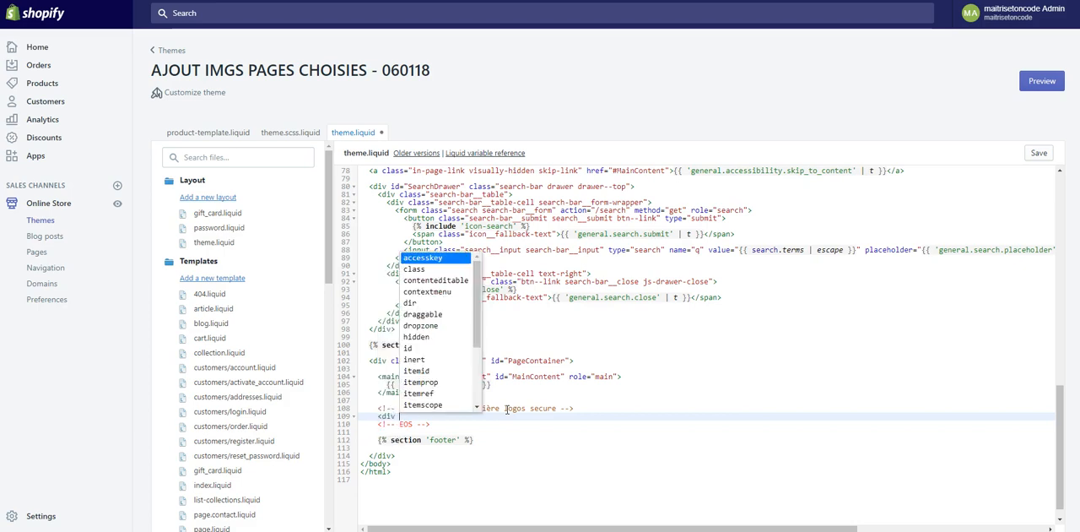
pyautogui.write('class="">')
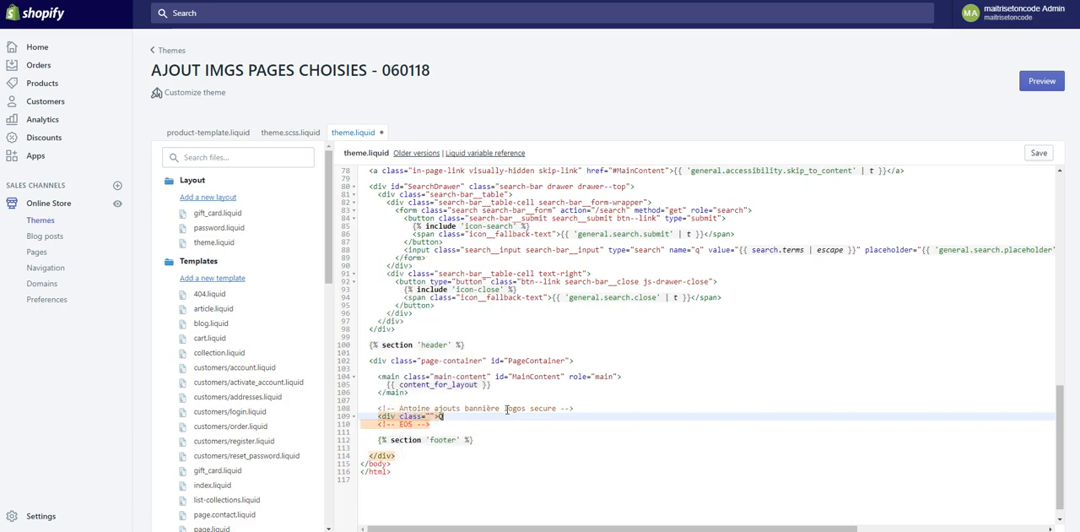
pyautogui.press('Return')
pyautogui.press('Return')
pyautogui.write('</div>')
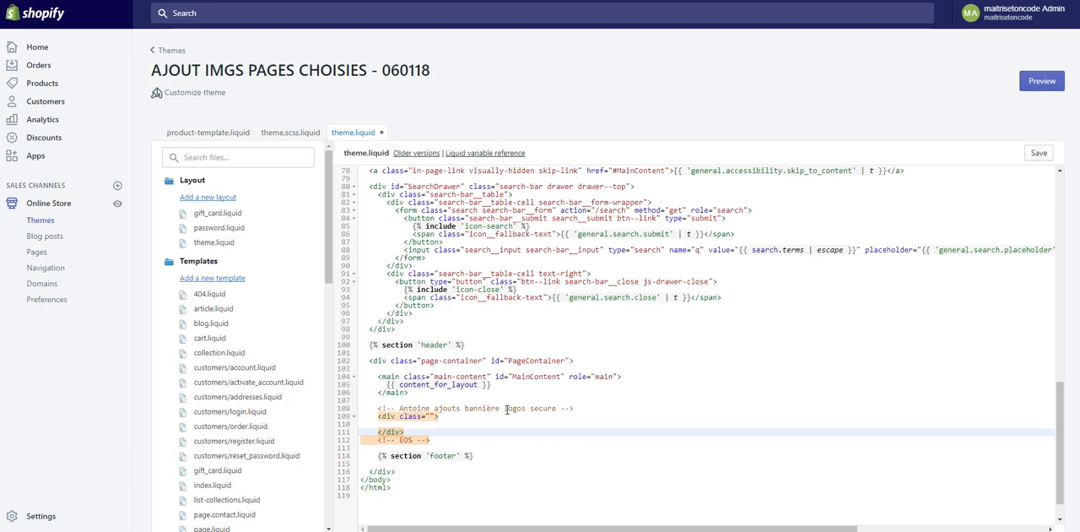
pyautogui.press('Up')
pyautogui.write('<img src="')
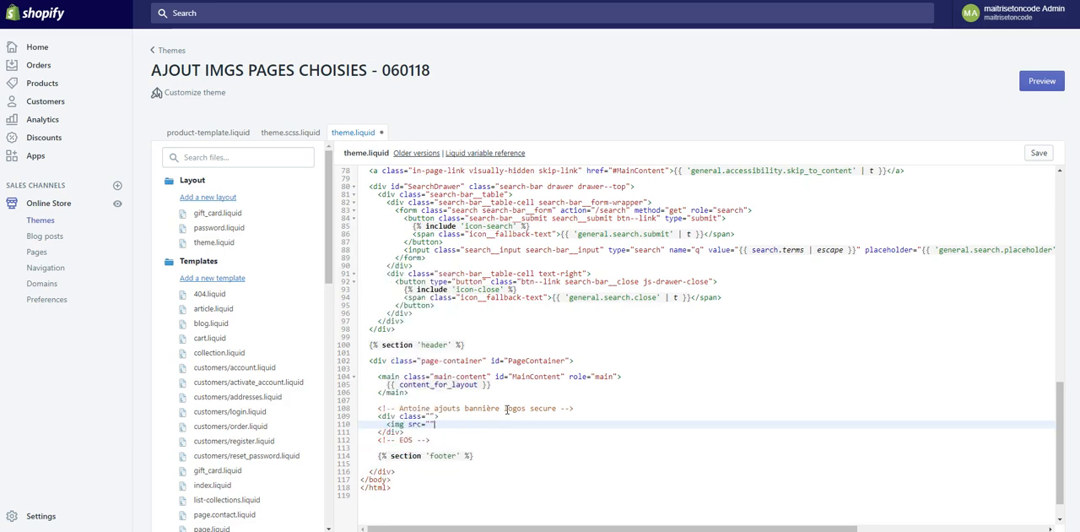
pyautogui.write('" />')
# - Set the div's class to the author's first name in lowercase followed by "-logo-secure-accueil"
pyautogui.press('Up')
pyautogui.write('antoine-l')
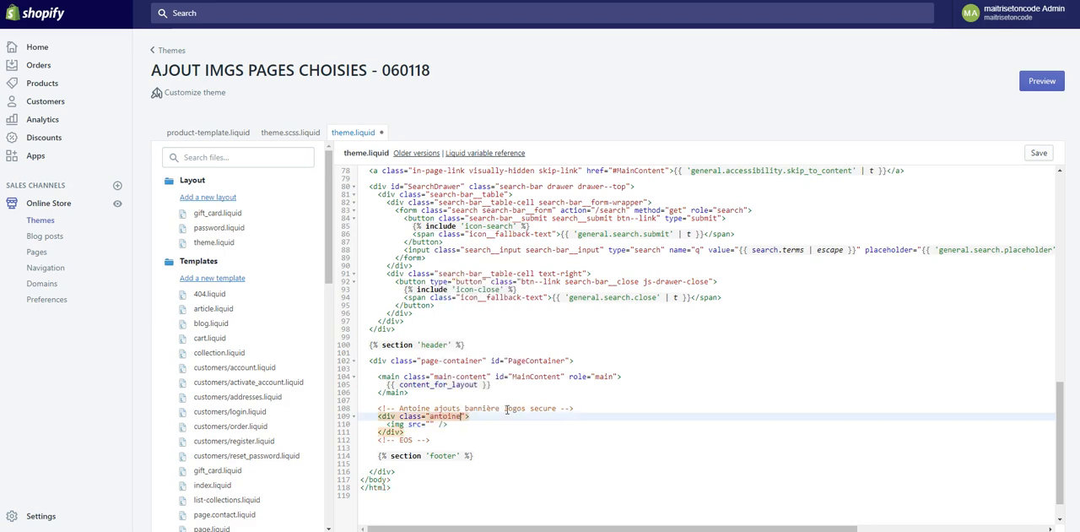
pyautogui.write('ogo-secure-')
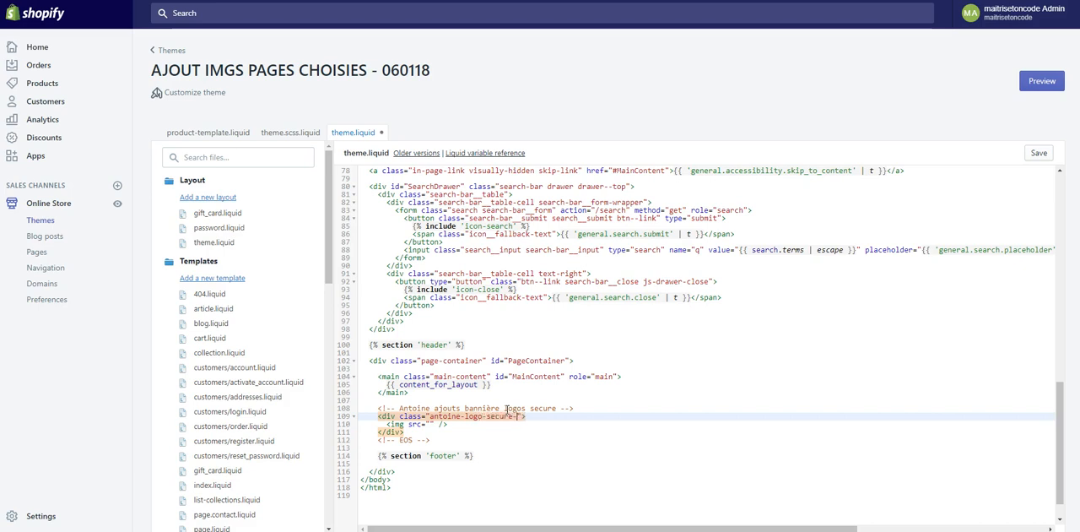
pyautogui.write('home')
pyautogui.press('BackSpace')
pyautogui.press('BackSpace')
pyautogui.press('BackSpace')
pyautogui.press('BackSpace')
pyautogui.write('accueil')
# - Copy the new div's class name and create an empty rule for it at the end of theme.scss.liquid
pyautogui.hotkey('ctrl', 'shift', 'Left')
pyautogui.hotkey('ctrl', 'shift', 'Left')
pyautogui.hotkey('ctrl', 'shift', 'Left')
pyautogui.hotkey('ctrl', 'shift', 'Left')
pyautogui.hotkey('ctrl', 'shift', 'Left')
pyautogui.hotkey('ctrl', 'shift', 'Left')
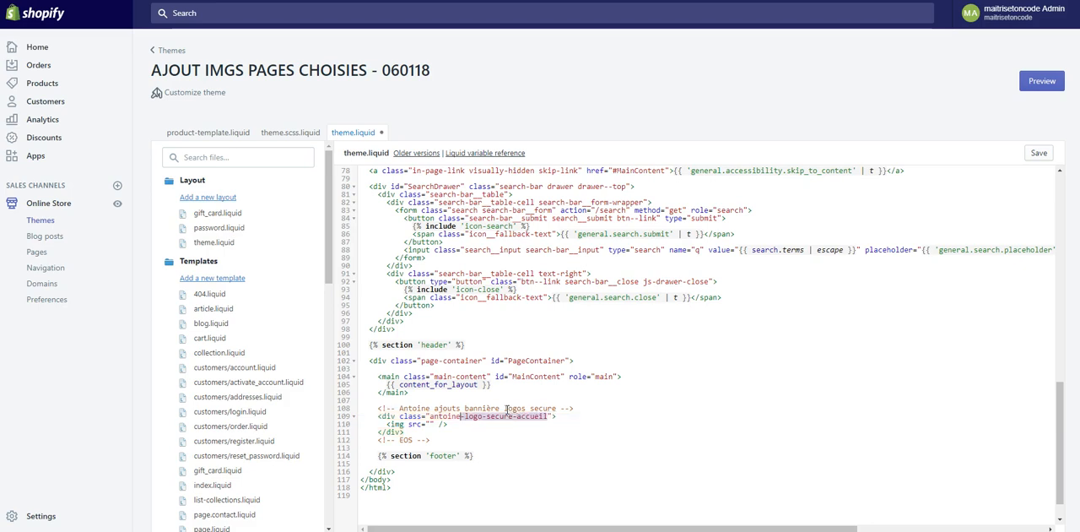
pyautogui.hotkey('shift', 'Right')
pyautogui.hotkey('ctrl', 'c')
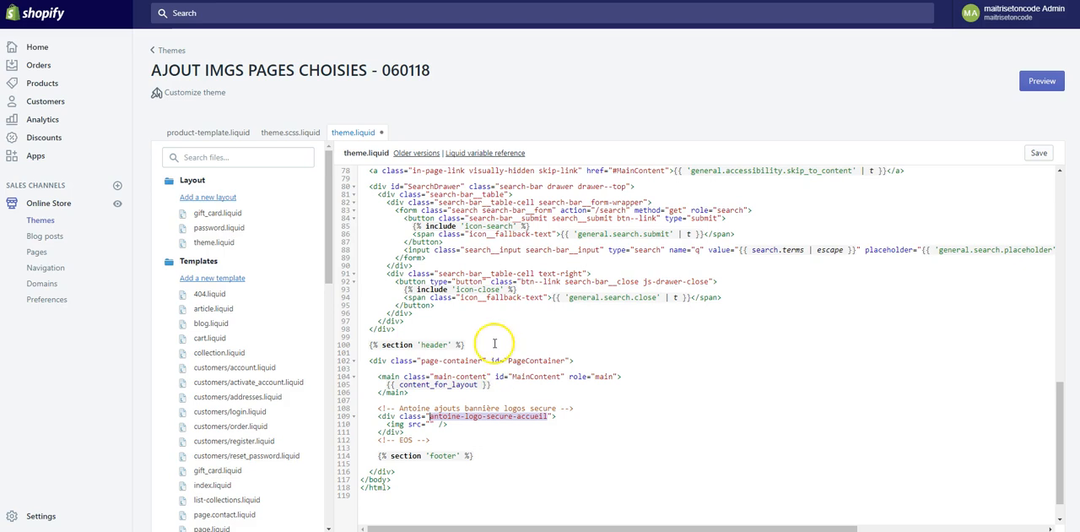
pyautogui.click(295, 134)
pyautogui.click(429, 471)
pyautogui.press('Return')
pyautogui.press('Return')
pyautogui.write('.')
pyautogui.hotkey('ctrl', 'v')
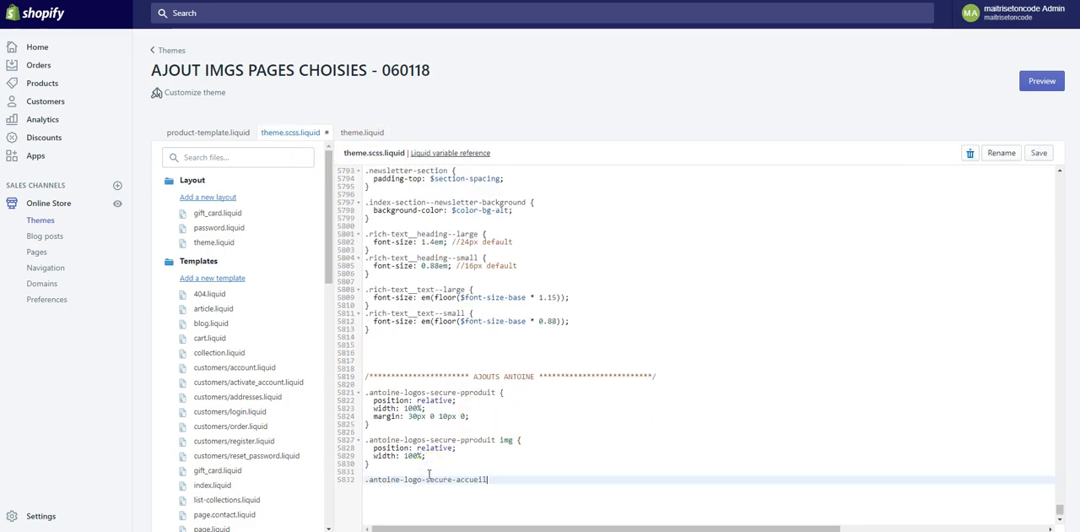
pyautogui.write('{')
pyautogui.press('Return')
# - Duplicate the empty home banner rule below itself and add img to the copy's selector
pyautogui.press('Up')
pyautogui.press('Left')
pyautogui.press('Down')
pyautogui.press('Up')
pyautogui.press('Up')
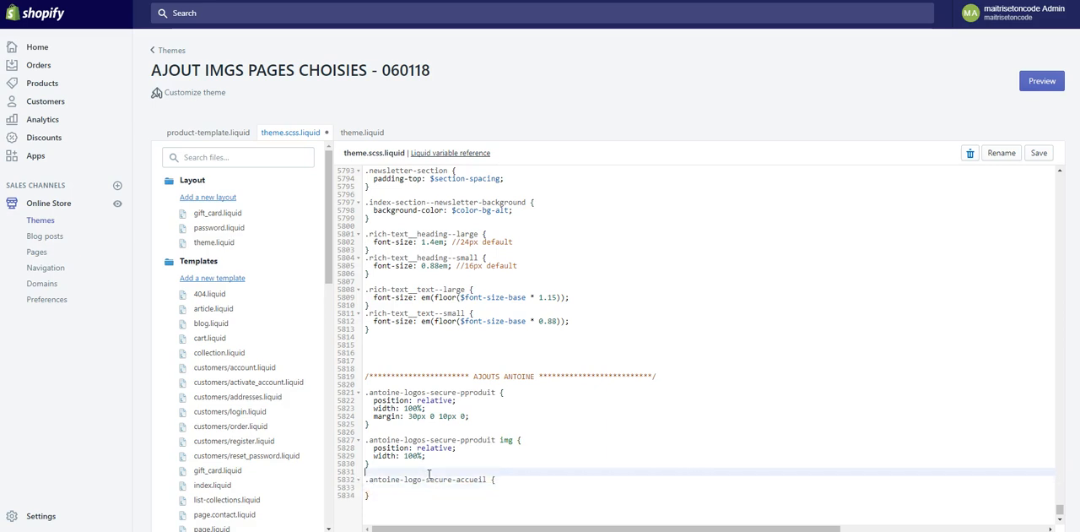
pyautogui.hotkey('shift', 'Down')
pyautogui.hotkey('shift', 'Down')
pyautogui.hotkey('shift', 'Down')
pyautogui.hotkey('ctrl', 'c')
pyautogui.press('Down')
pyautogui.press('Return')
pyautogui.press('Return')
pyautogui.hotkey('ctrl', 'v')
pyautogui.press('Up')
pyautogui.press('Up')
pyautogui.press('End')
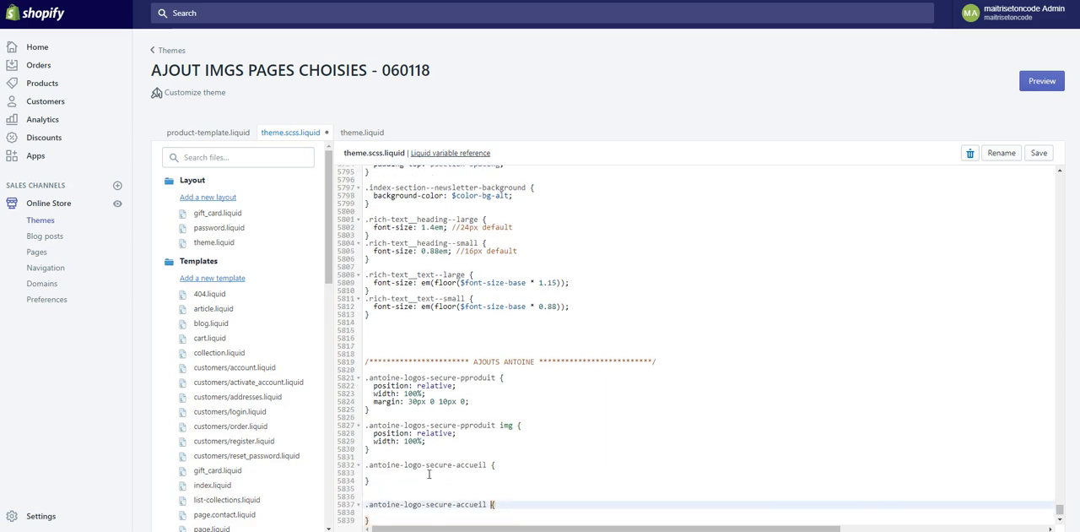
pyautogui.press('Left')
pyautogui.write('img')
# - In the home banner's div rule, set position: relative, width: 100% and margin: 30px 0 20px 0
pyautogui.press('Up')
pyautogui.press('Up')
pyautogui.press('Up')
pyautogui.press('Up')
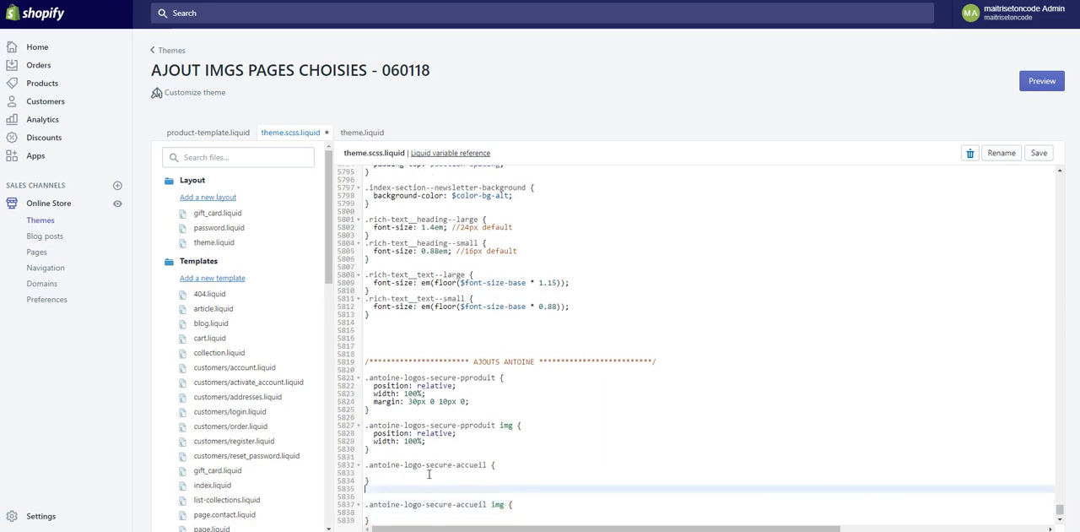
pyautogui.write('position: r')
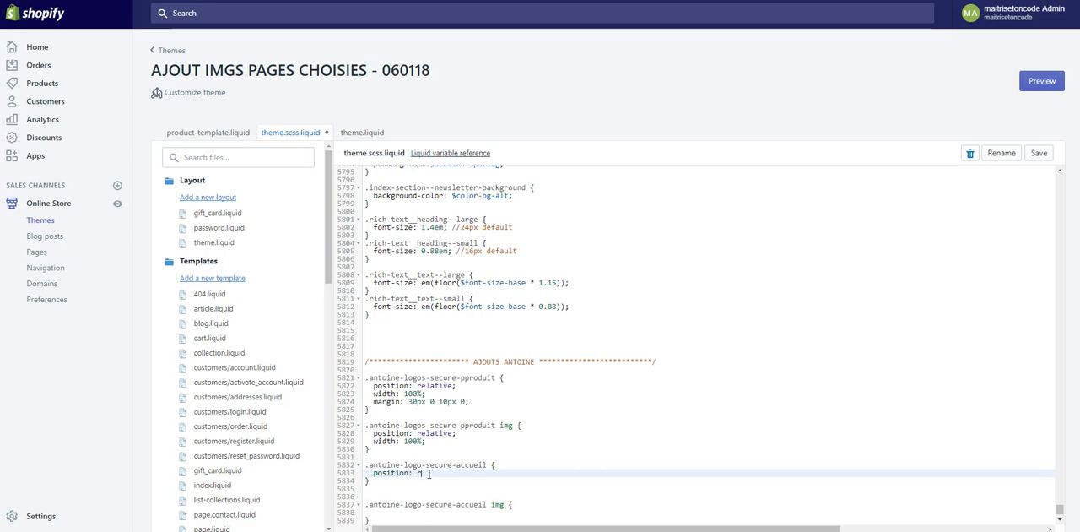
pyautogui.write('elative;')
pyautogui.press('Return')
pyautogui.write('width: 100%')
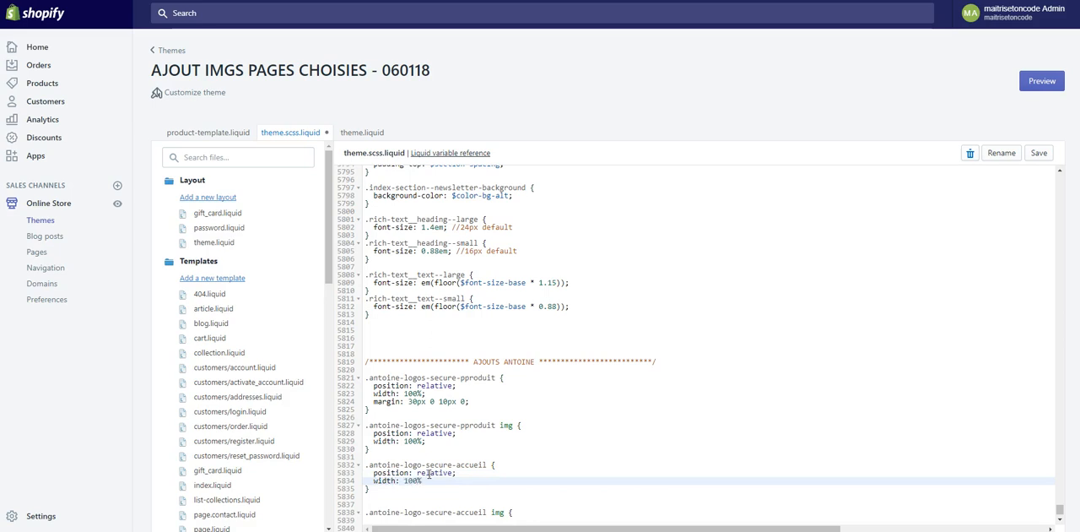
pyautogui.write(';')
pyautogui.press('Return')
pyautogui.write('margin: 30px 0 20px 0;')
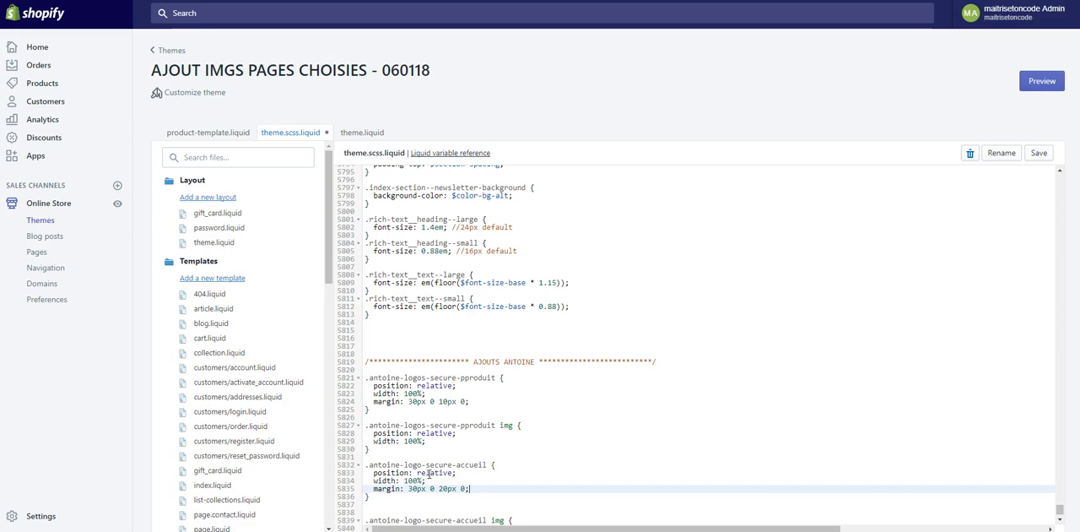
# - Add overflow: hidden to the home banner's div rule and place the cursor inside its img rule
pyautogui.press('Down')
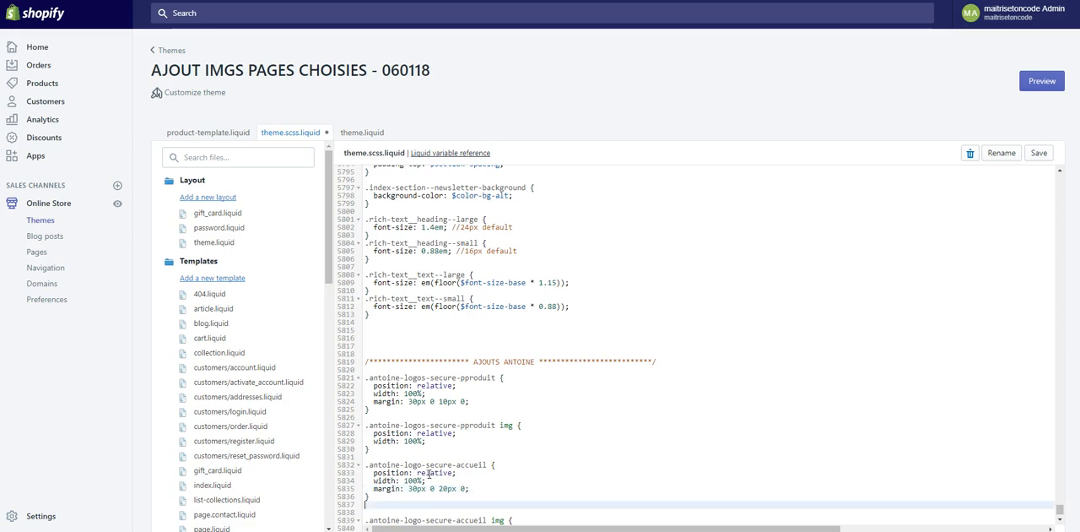
pyautogui.press('Return')
pyautogui.write('overflow: hidden')
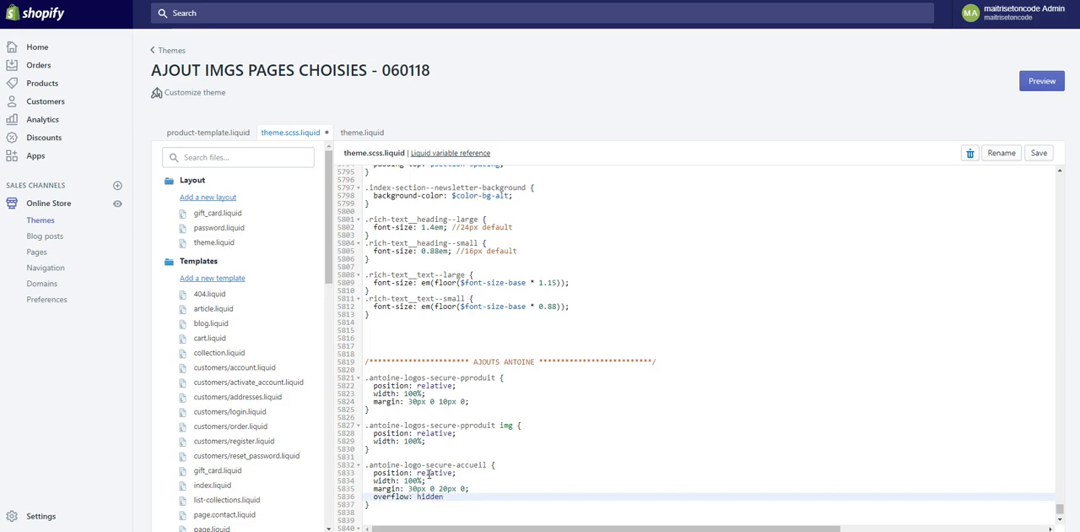
pyautogui.press('Down')
pyautogui.press('Down')
pyautogui.press('Down')
pyautogui.press('Down')
pyautogui.press('Down')
pyautogui.press('Down')
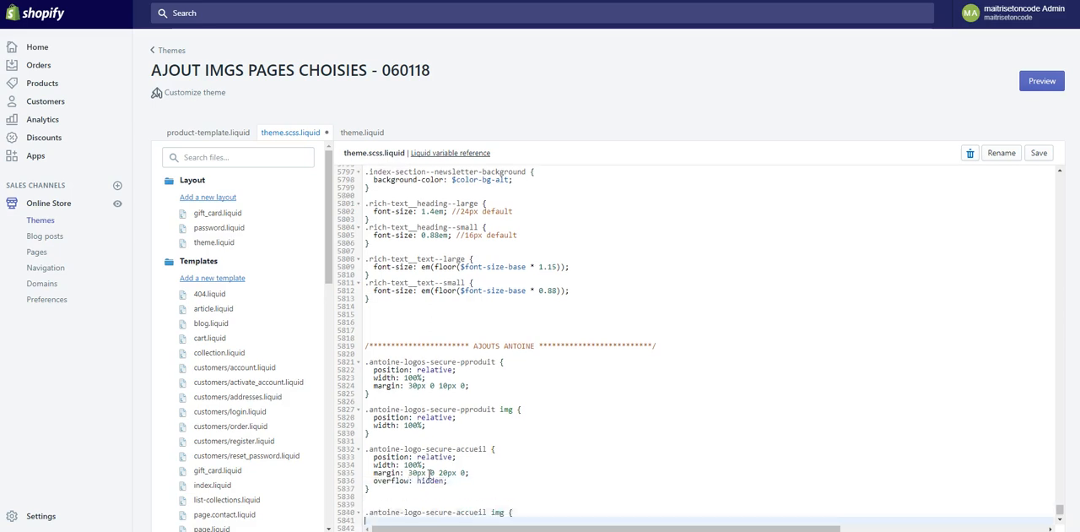
pyautogui.press('Up')
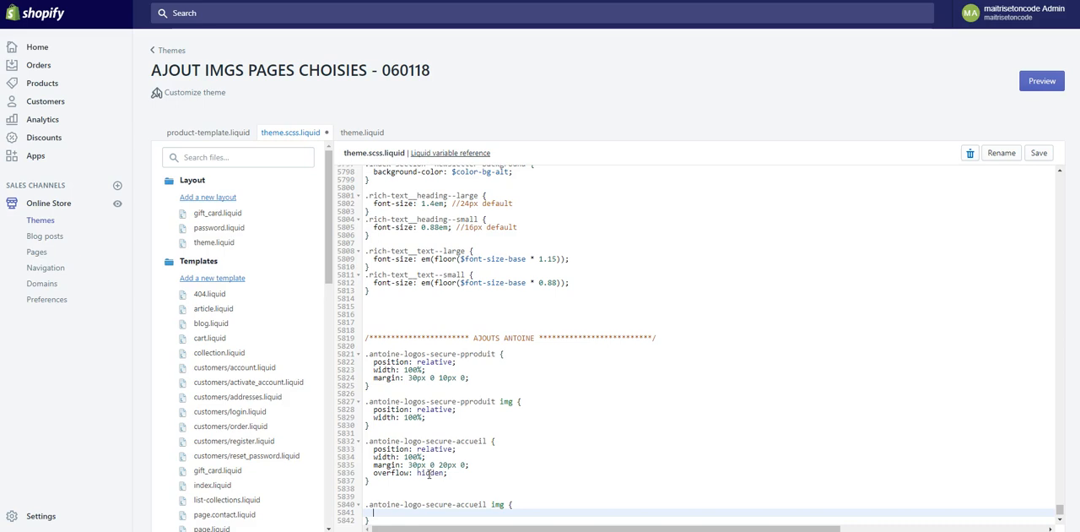
pyautogui.press('Up')
pyautogui.press('Up')
pyautogui.press('Up')
pyautogui.press('Up')
pyautogui.press('Up')
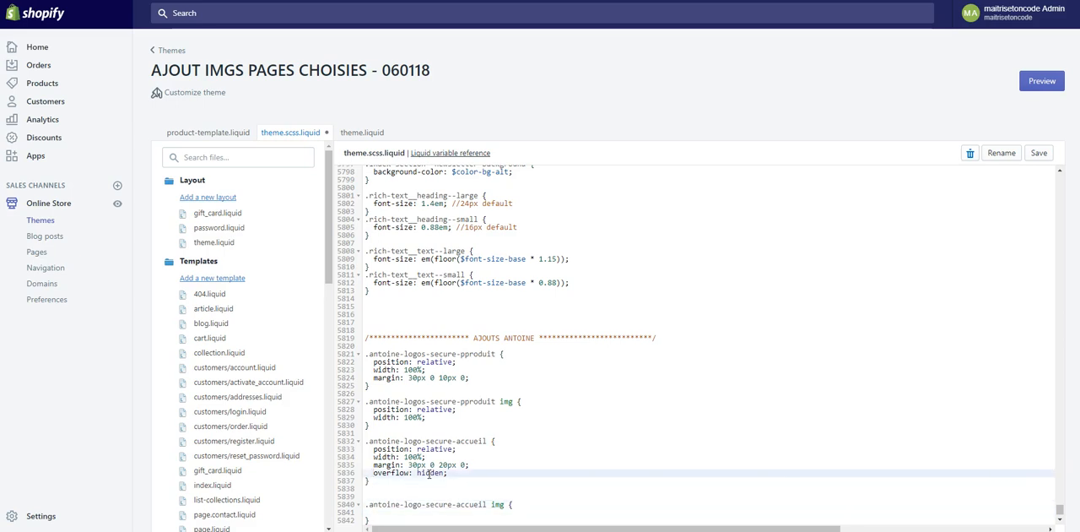
pyautogui.hotkey('shift', 'End')
pyautogui.press('Home')
pyautogui.hotkey('shift', 'End')
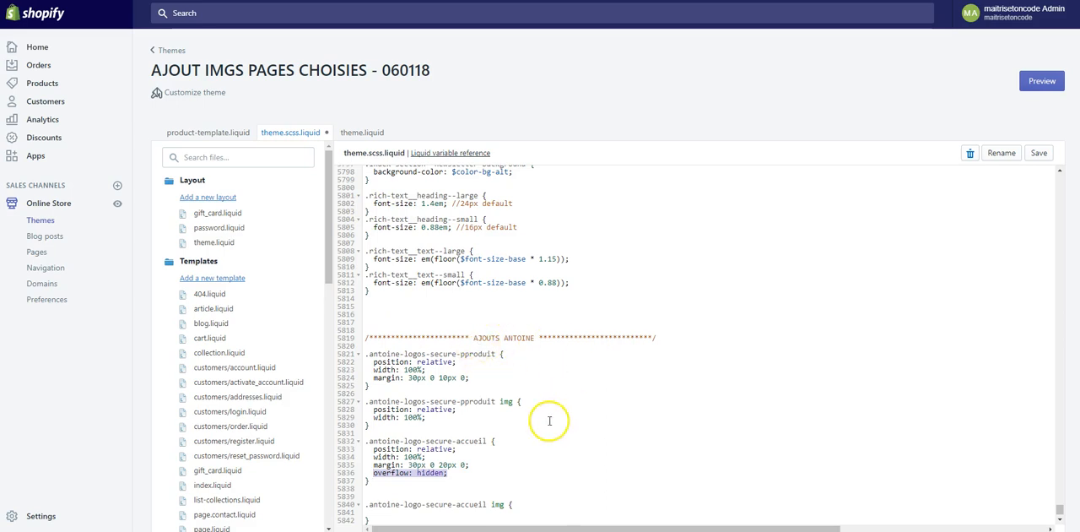
pyautogui.click(485, 478)
pyautogui.scroll(-2, 484, 478)
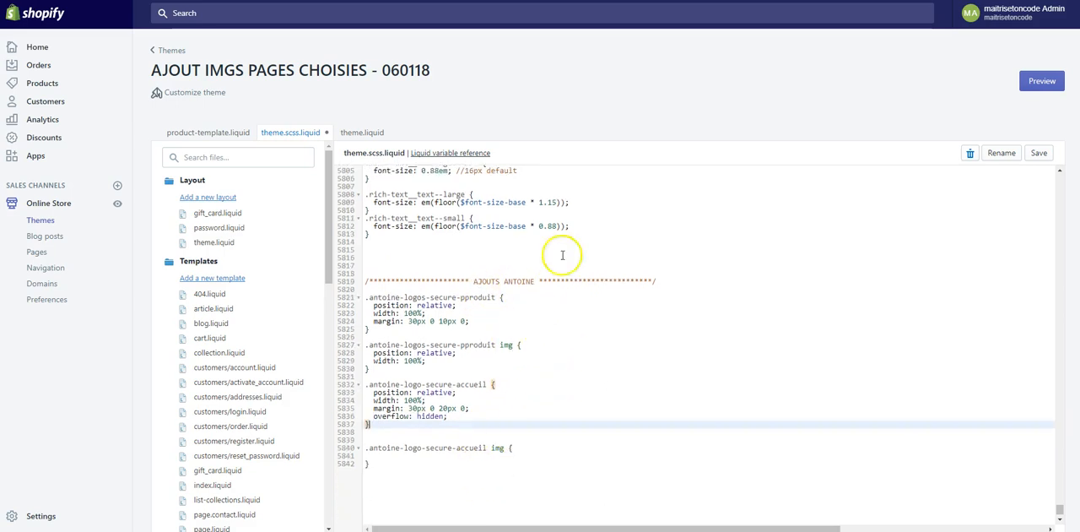
# - Set position: relative and width: 100% in the home banner's img rule and save theme.scss.liquid
pyautogui.click(475, 460)
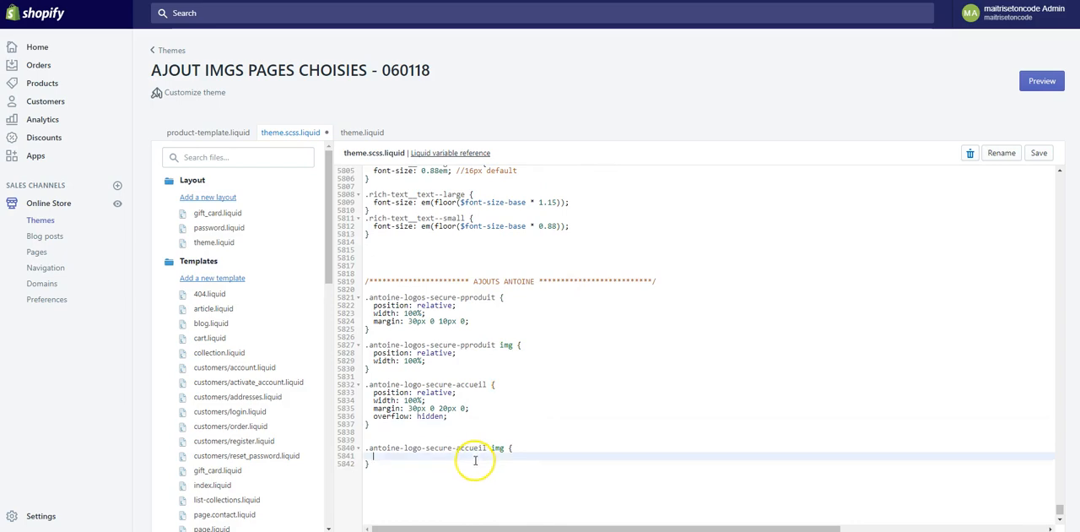
pyautogui.click(302, 0)
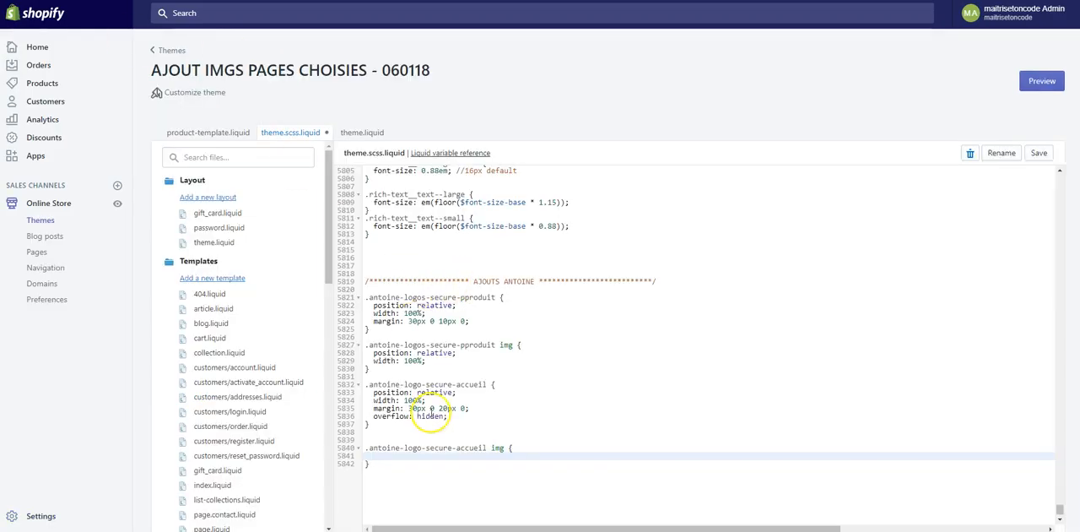
pyautogui.click(426, 458)
pyautogui.write('position: relative;')
pyautogui.press('Return')
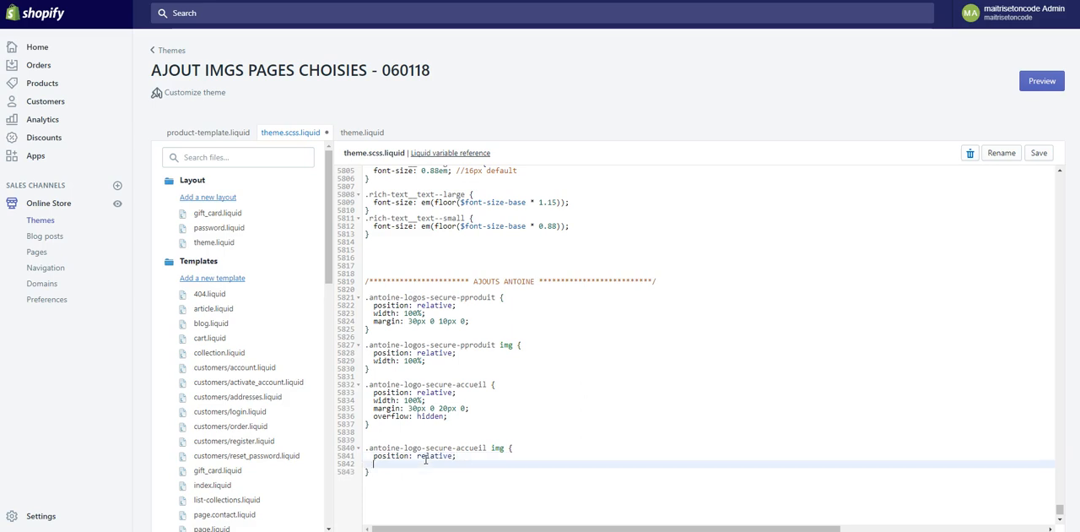
pyautogui.write('width: 100%;%')
pyautogui.hotkey('ctrl', 's')
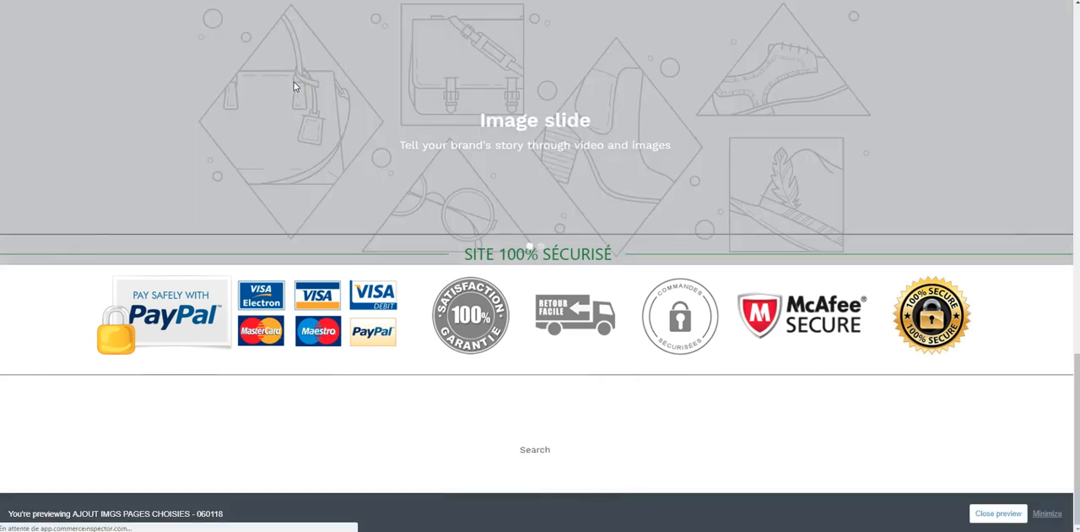
# - Inspect the secure logos banner's image and its parent div in the home page preview, checking the styles applied to them
pyautogui.hotkey('ctrl', 'shift', 'j')
pyautogui.click(8, 400)
pyautogui.click(77, 328)
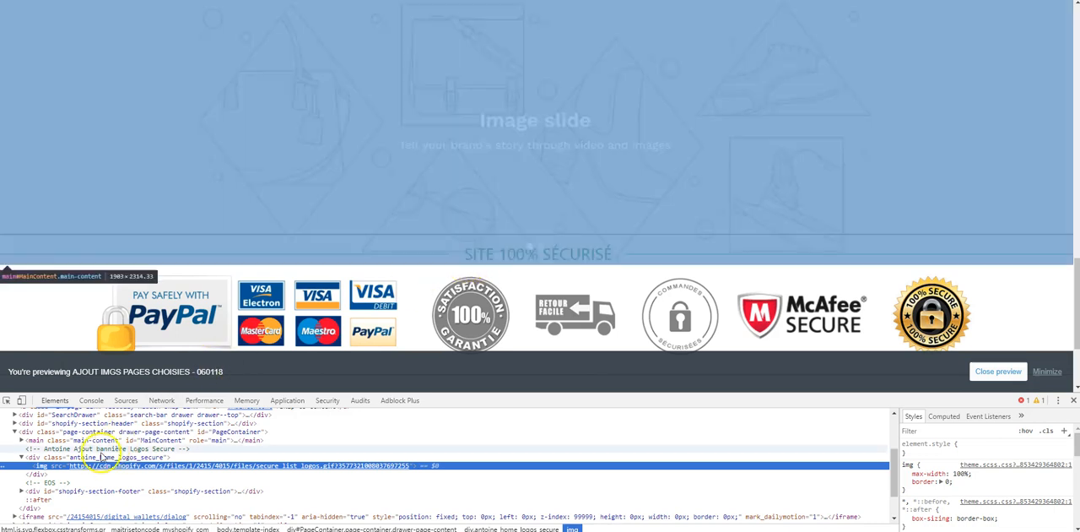
pyautogui.click(108, 457)
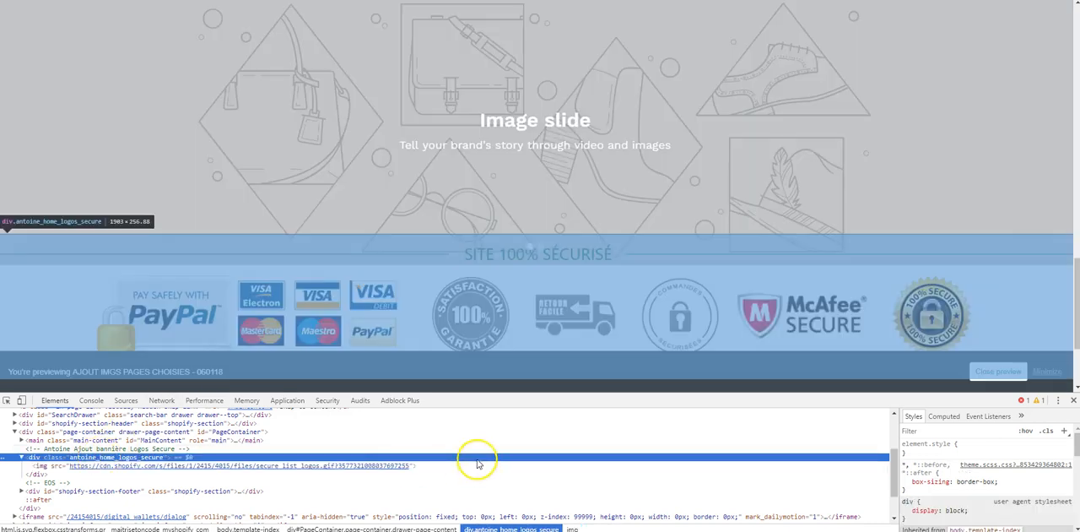
pyautogui.scroll(-2, 945, 452)
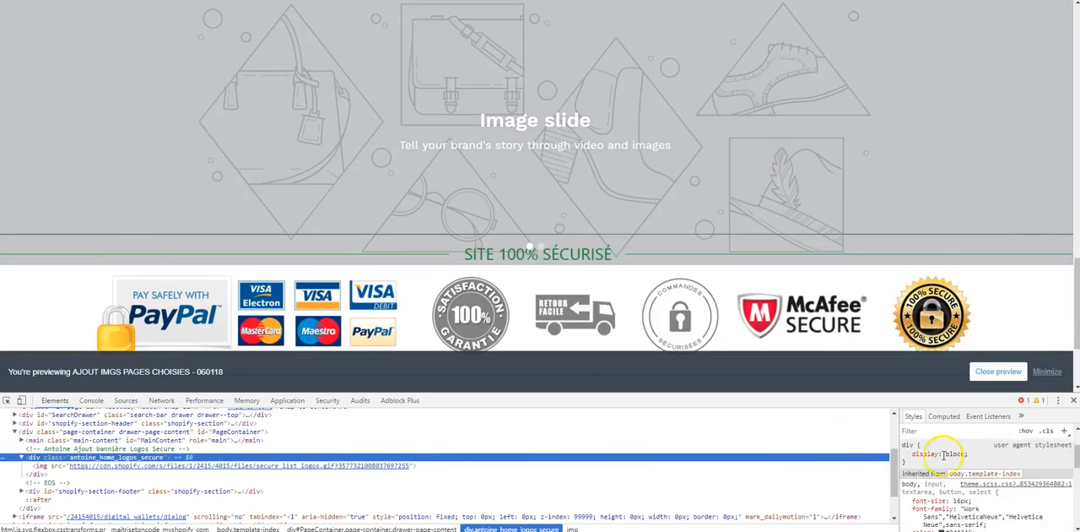
pyautogui.scroll(3, 943, 453)
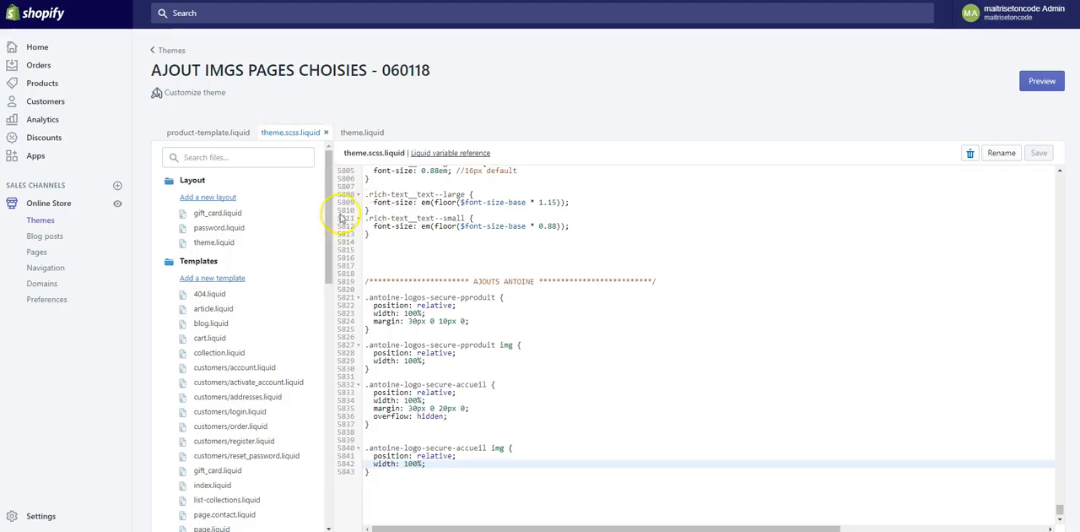
# - Save theme.liquid with the new home banner markup and place the cursor inside the banner image's empty src attribute
pyautogui.click(361, 133)
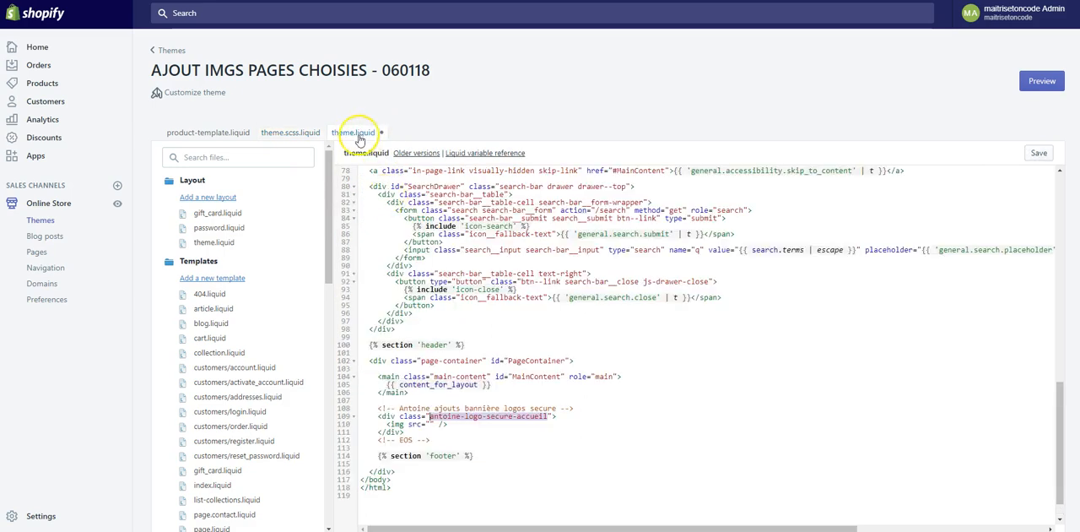
pyautogui.hotkey('ctrl', 's')
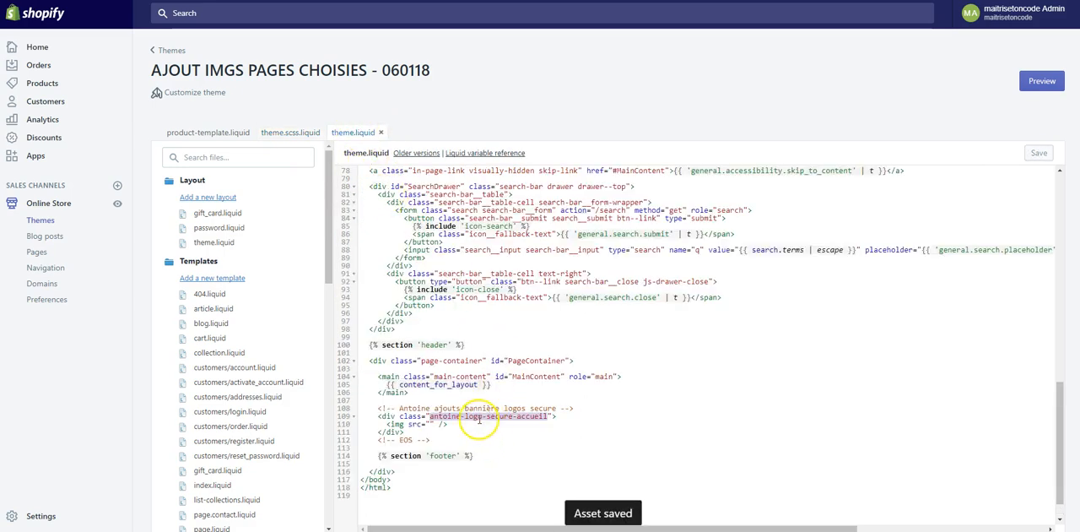
pyautogui.click(429, 425)
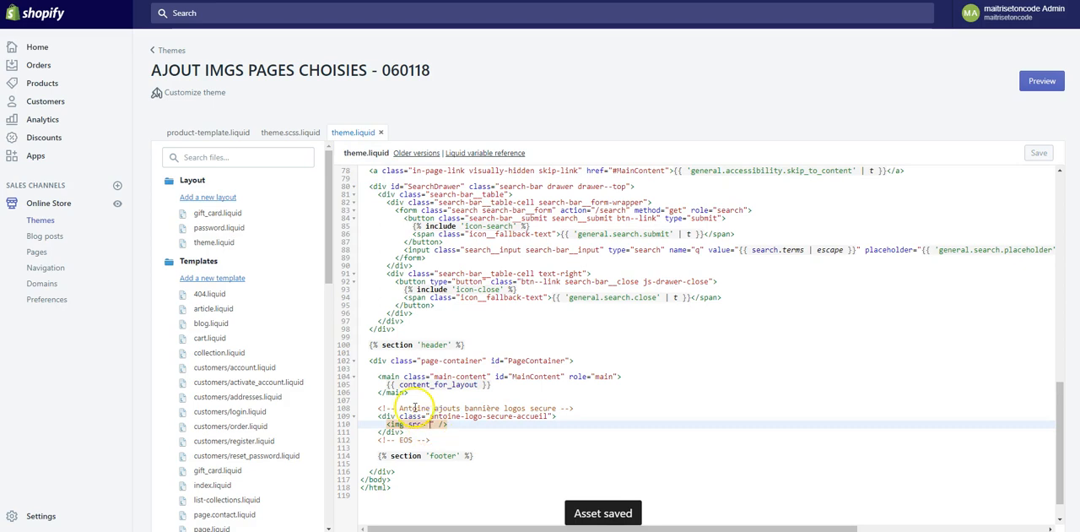
# - Copy the URL of secure_list_logos.gif from the store's Files page, paste it as the home banner image's src and save theme.liquid
pyautogui.click(182, 2)
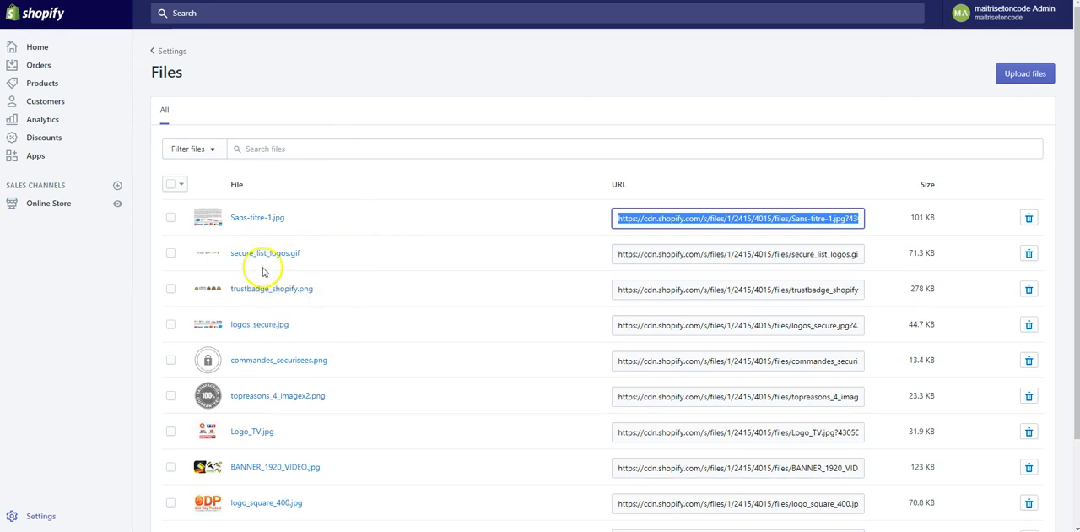
pyautogui.click(701, 256)
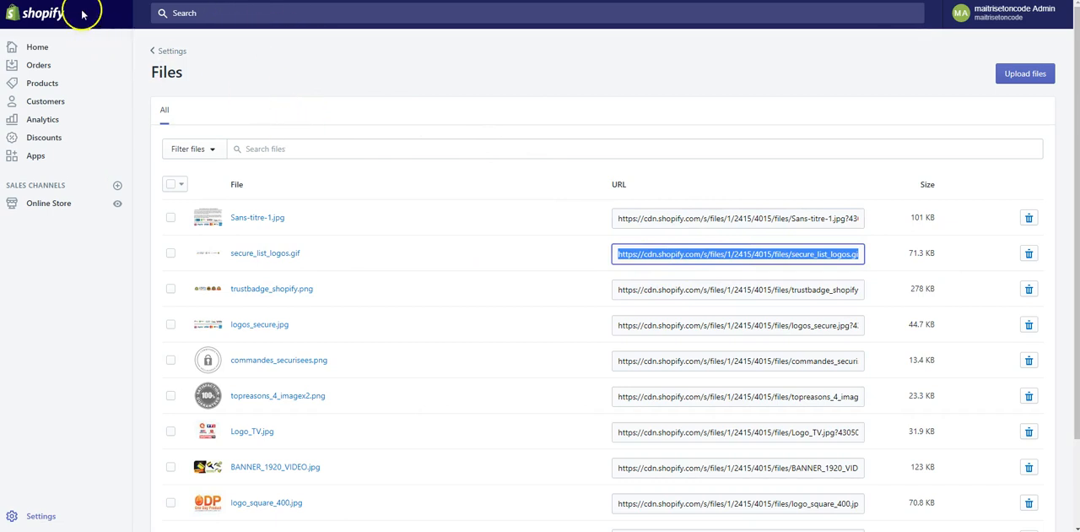
pyautogui.click(180, 1)
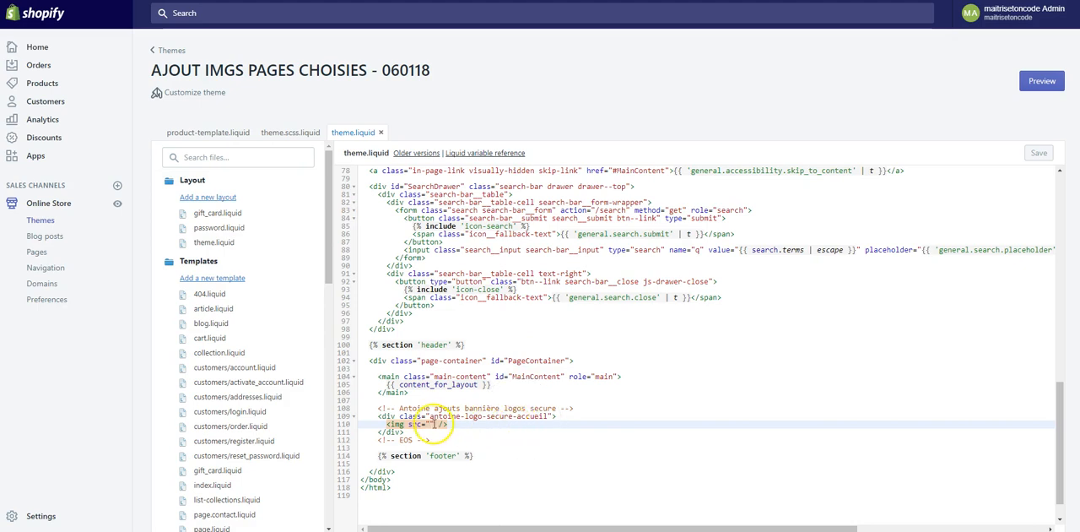
pyautogui.rightClick(429, 424)
pyautogui.click(476, 334)
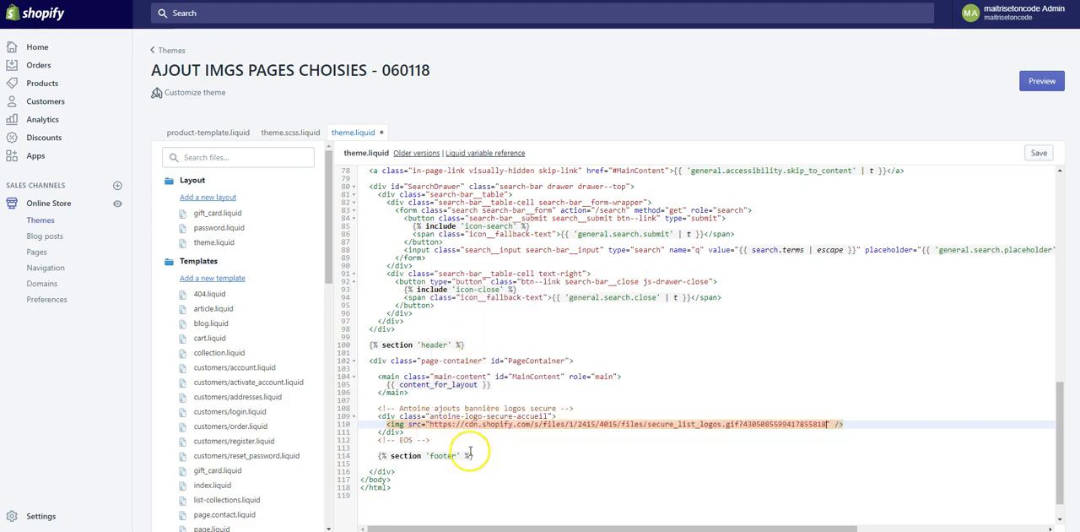
pyautogui.click(849, 423)
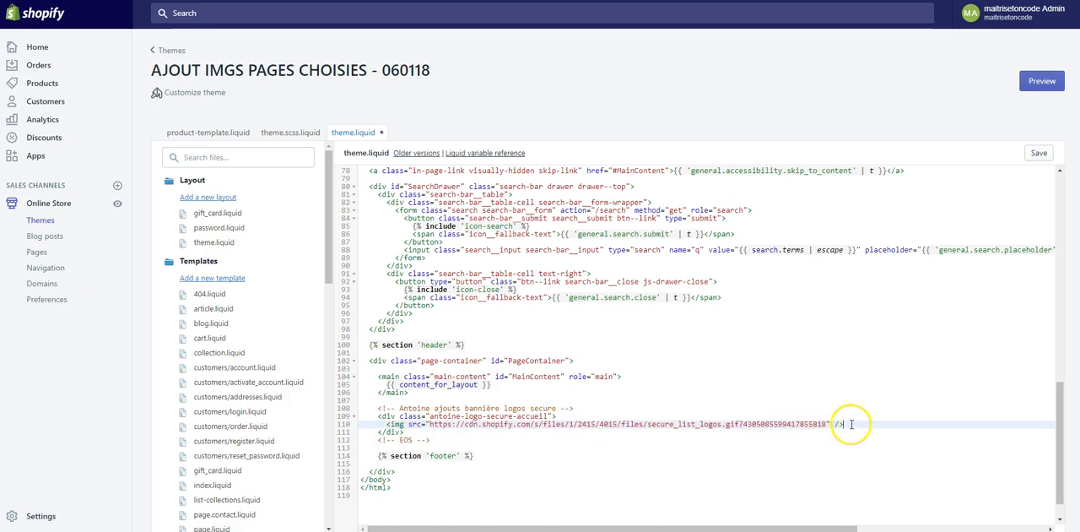
pyautogui.hotkey('ctrl', 's')
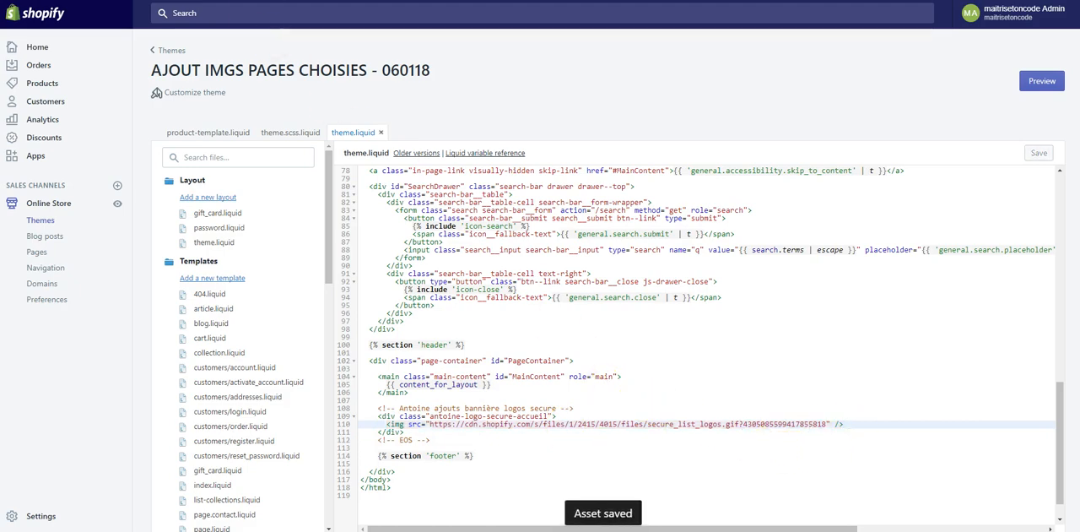
# - Reload the home page preview and inspect the styles applied to the banner's div and its image
pyautogui.click(279, 1)
pyautogui.press('F5')
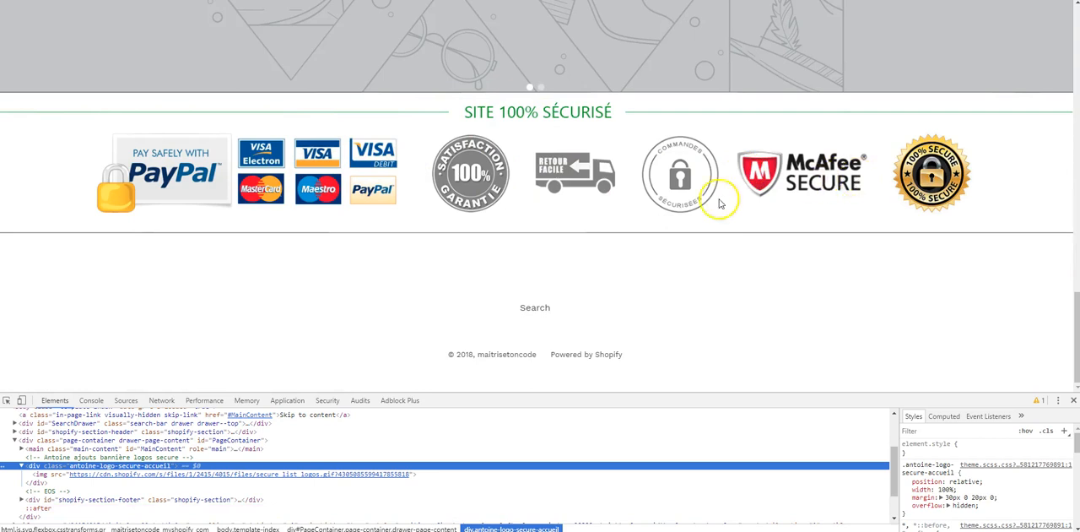
pyautogui.click(6, 400)
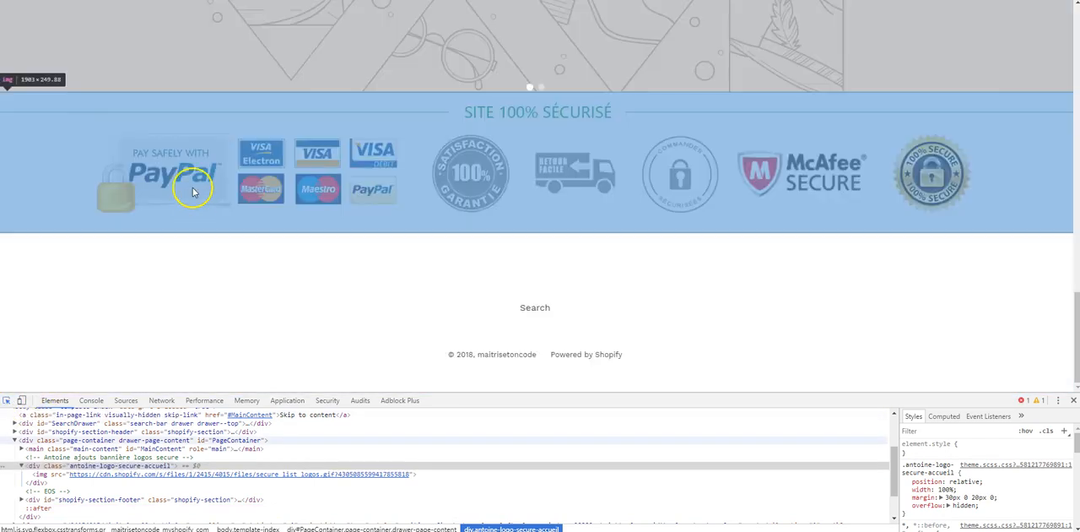
pyautogui.click(192, 186)
pyautogui.click(74, 465)
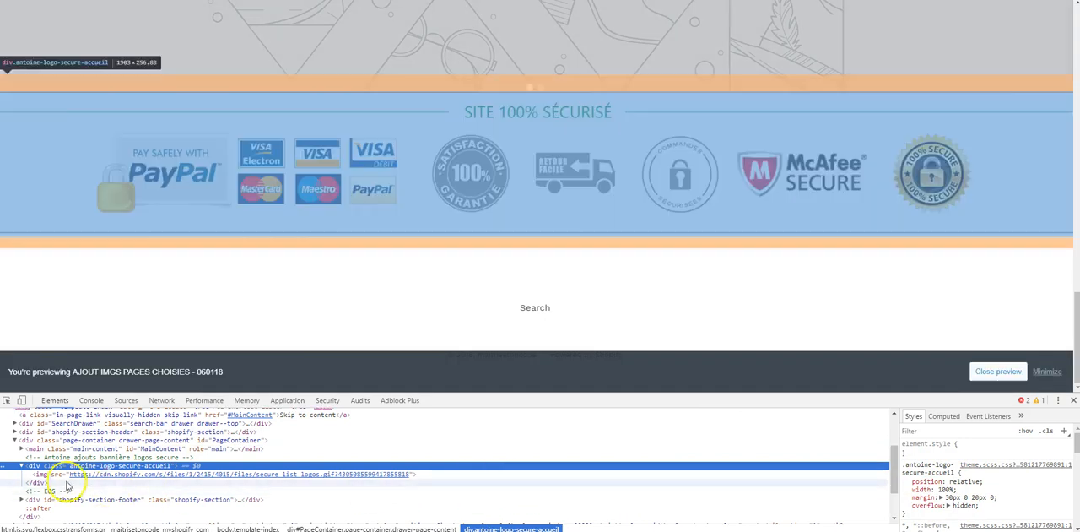
pyautogui.click(53, 474)
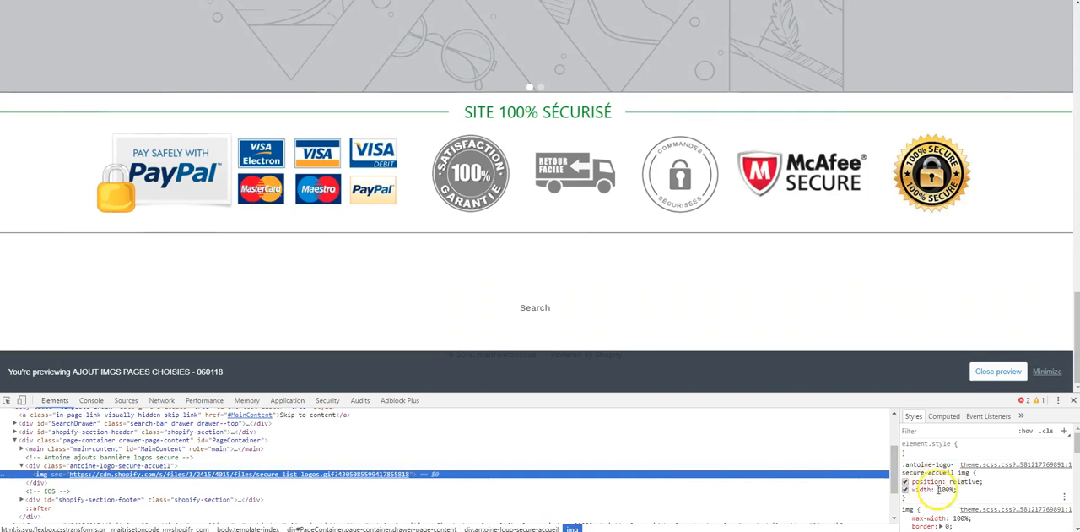
# - Disable the margin: 30px 0 20px 0 declaration on the home banner's div in the inspector to test its effect on spacing
pyautogui.scroll(2, 554, 198)
pyautogui.scroll(-2, 555, 201)
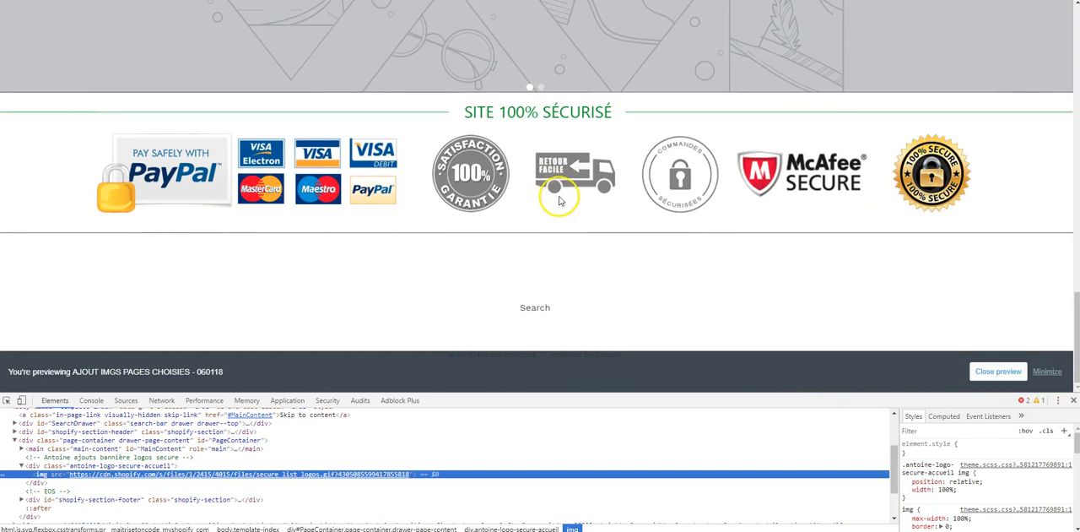
pyautogui.scroll(1, 554, 194)
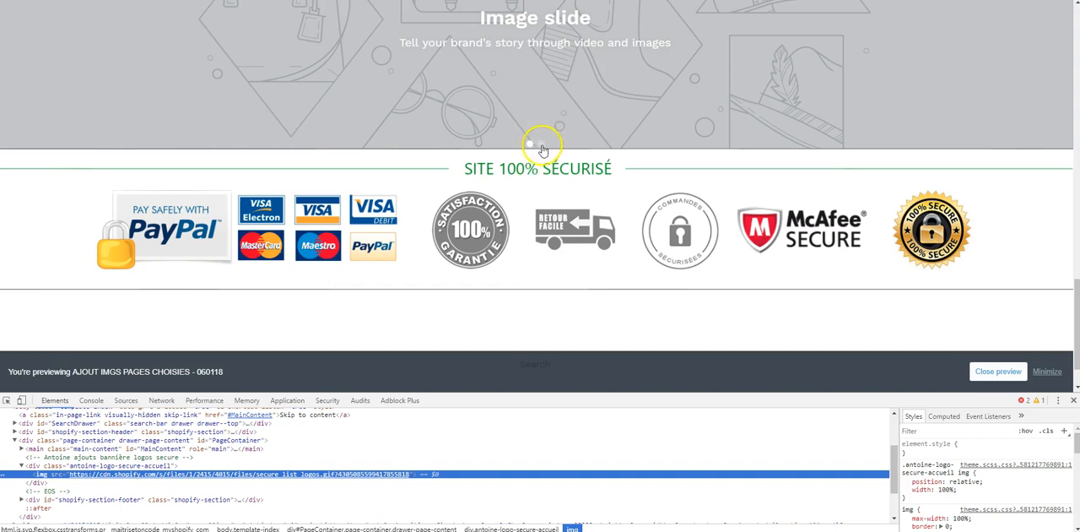
pyautogui.scroll(2, 542, 145)
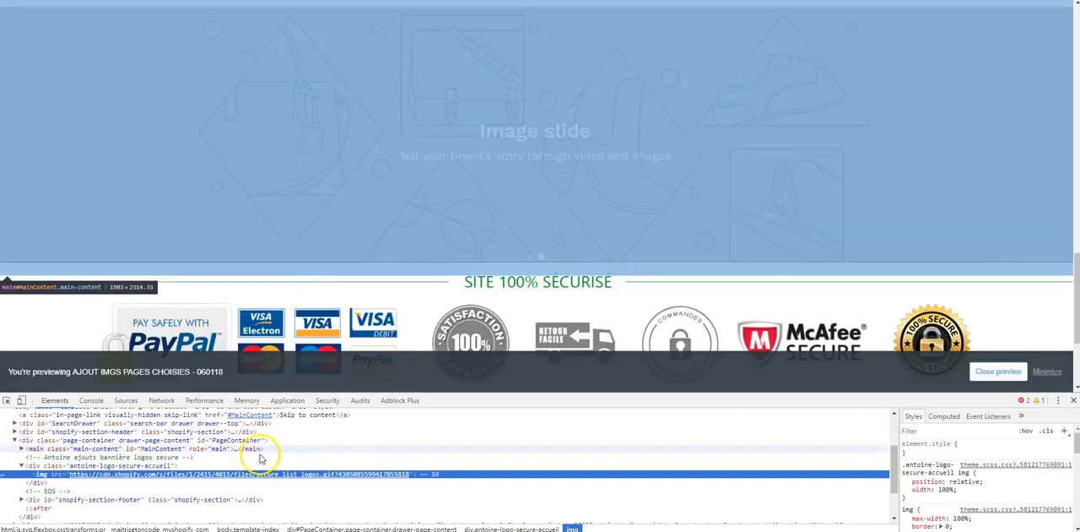
pyautogui.click(127, 465)
pyautogui.click(906, 498)
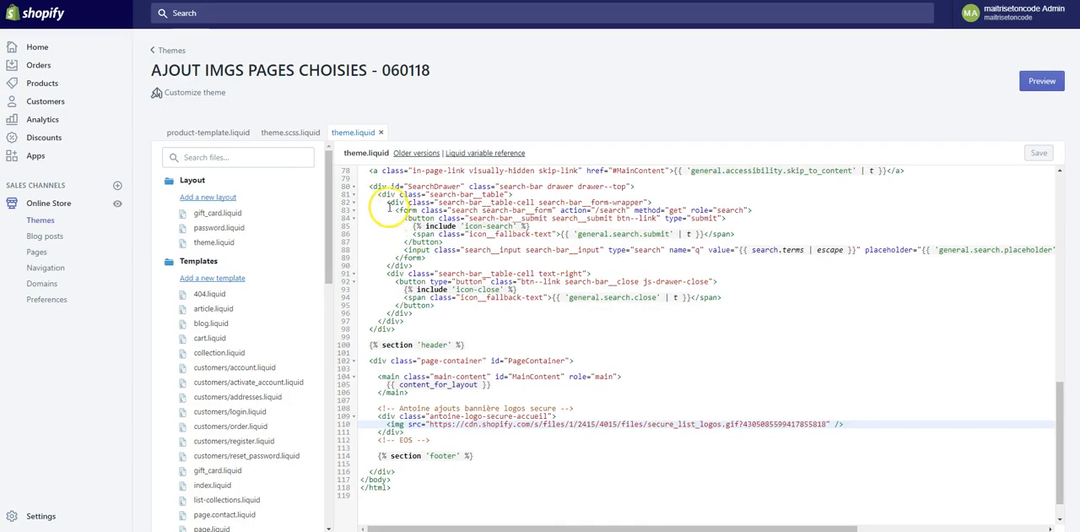
# - In theme.scss.liquid, remove the extra blank line between the two home banner rules and add clear: both to the div rule
pyautogui.click(287, 133)
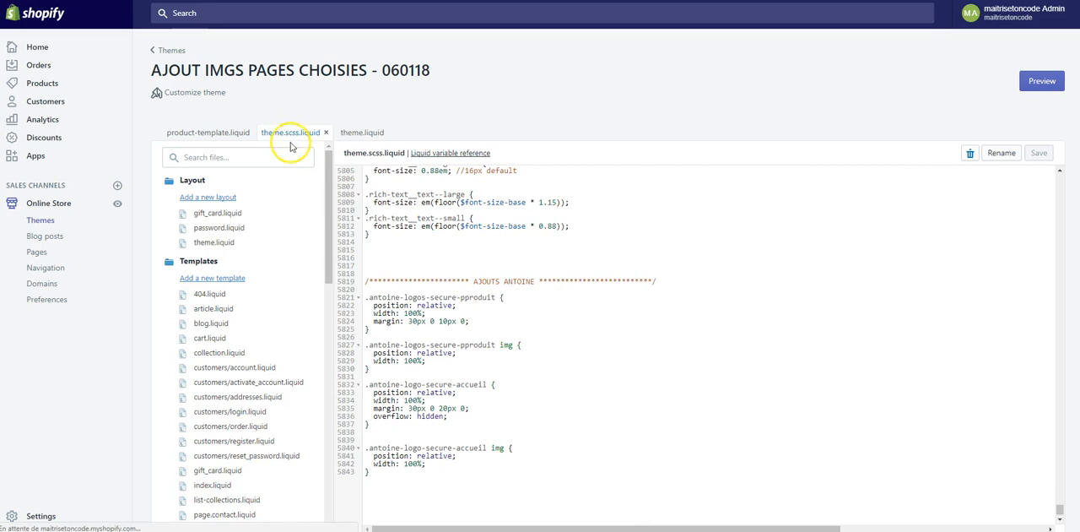
pyautogui.click(437, 435)
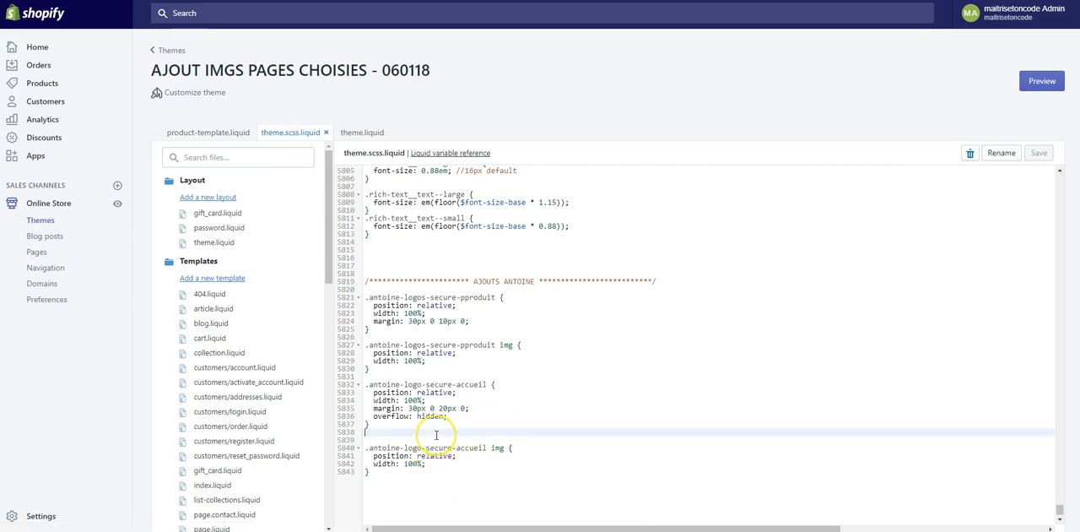
pyautogui.press('BackSpace')
pyautogui.press('Up')
pyautogui.press('Up')
pyautogui.press('Up')
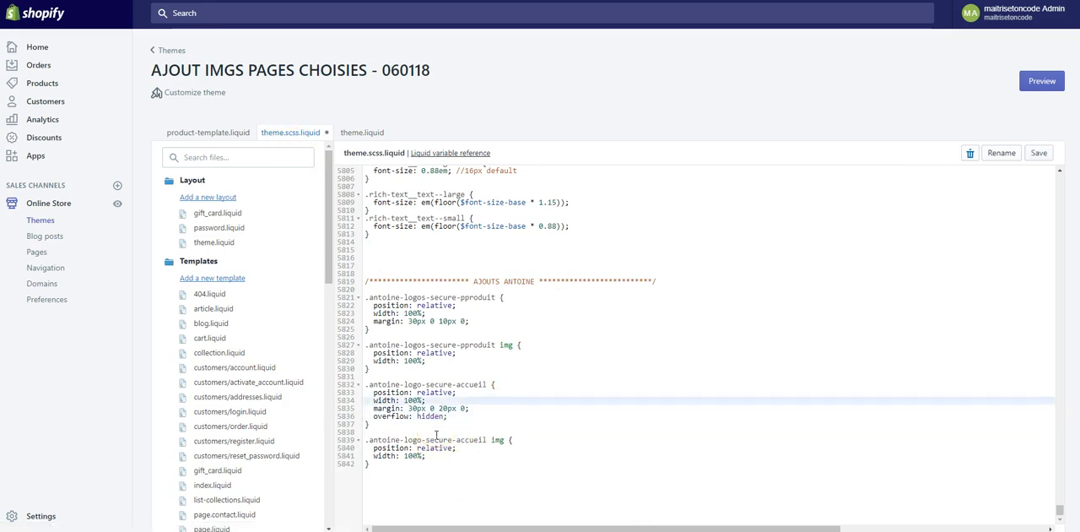
pyautogui.click(373, 393)
pyautogui.press('Return')
pyautogui.press('Up')
pyautogui.write('cle')
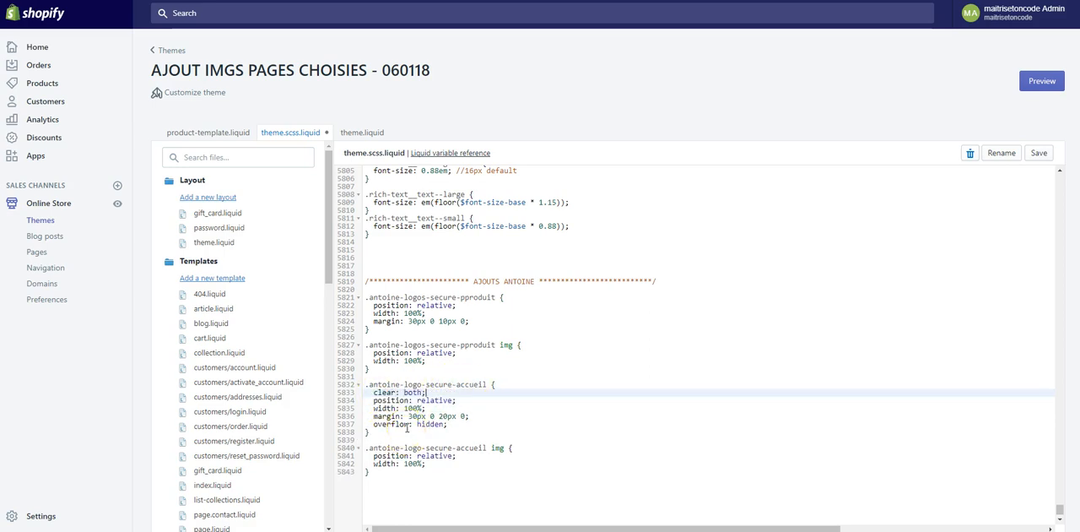
pyautogui.click(287, 0)
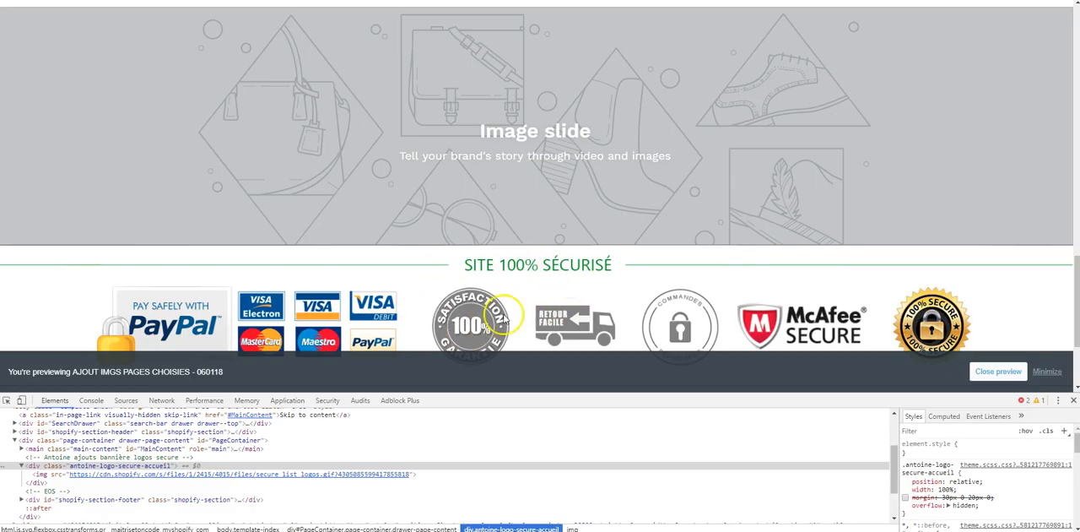
# - Reload the home page preview and disable the margin: 30px 0 20px 0 declaration on the banner's div in the inspector
pyautogui.scroll(-1, 472, 308)
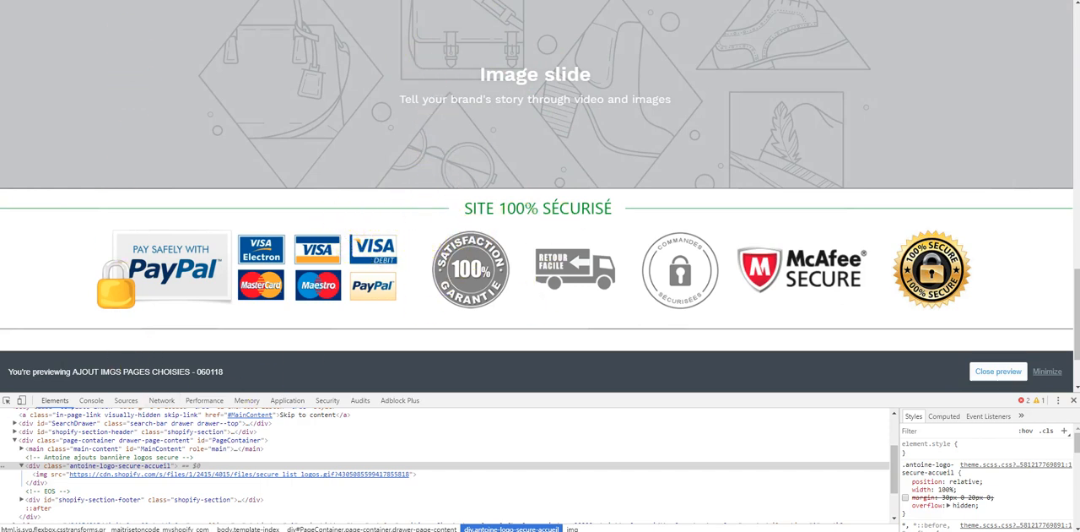
pyautogui.press('F5')
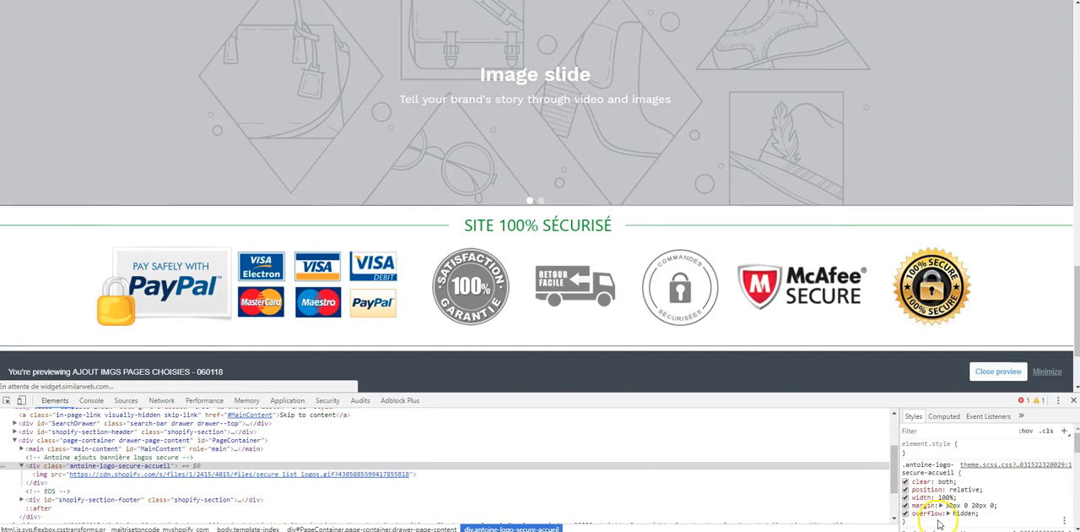
pyautogui.click(906, 505)
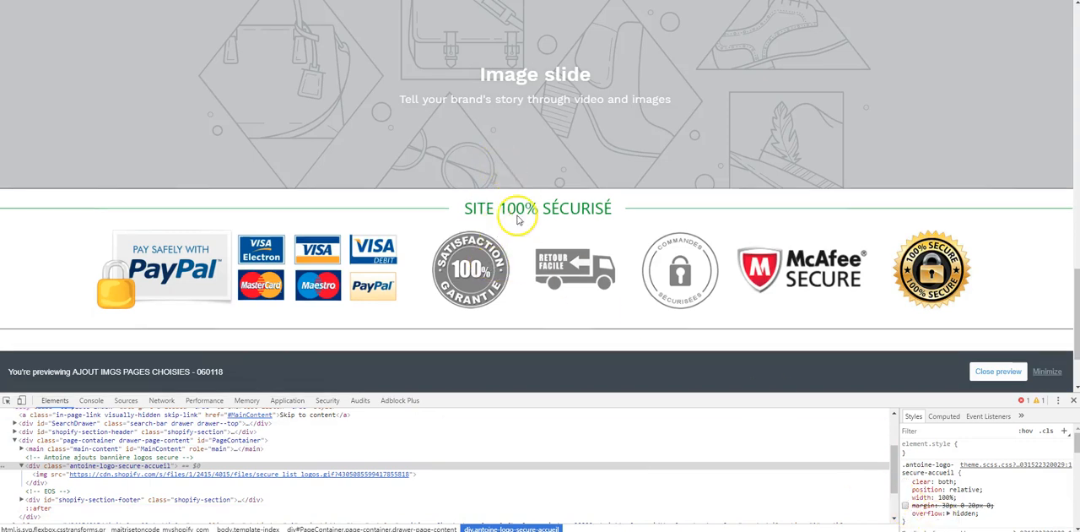
# - Examine the spacing of the secure logos banner below the image slideshow and above the footer with the margin disabled
pyautogui.scroll(2, 499, 250)
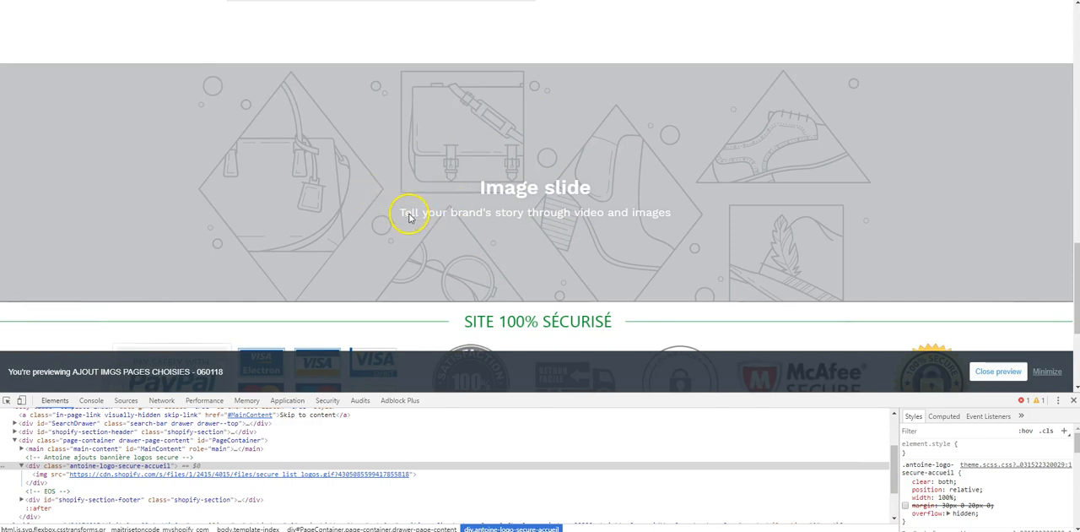
pyautogui.scroll(-2, 485, 216)
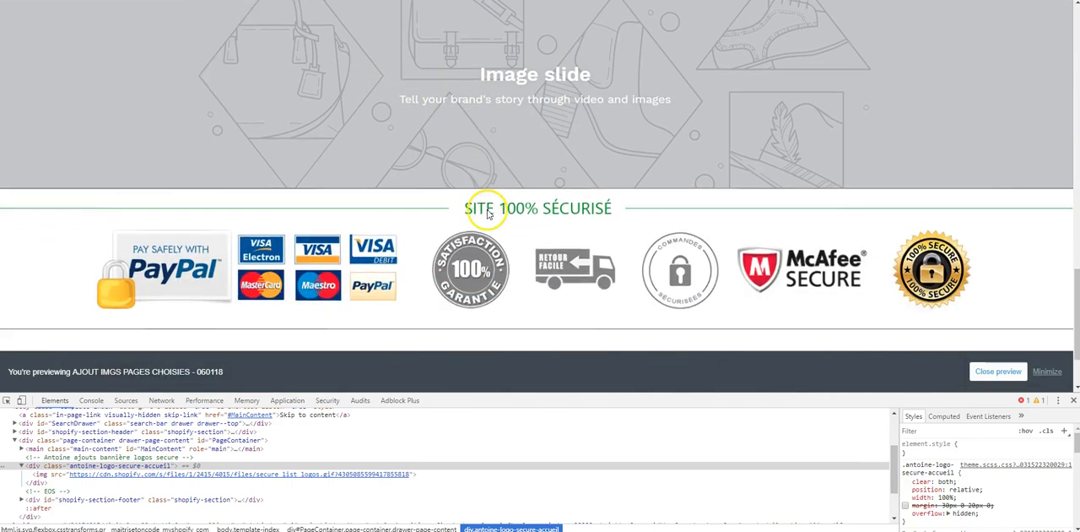
pyautogui.scroll(-1, 487, 214)
pyautogui.scroll(2, 487, 175)
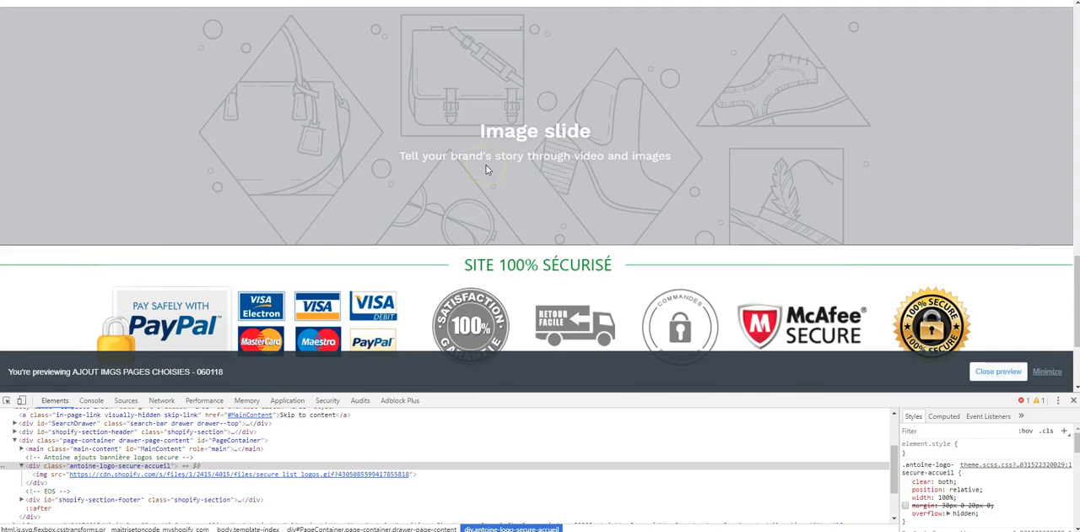
pyautogui.scroll(1, 500, 155)
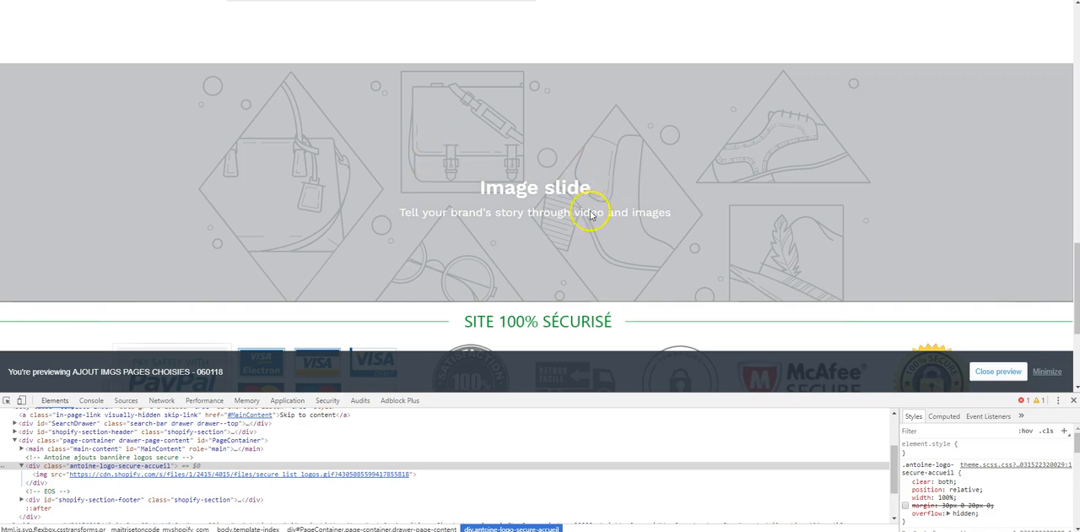
pyautogui.scroll(-2, 596, 214)
pyautogui.scroll(1, 513, 133)
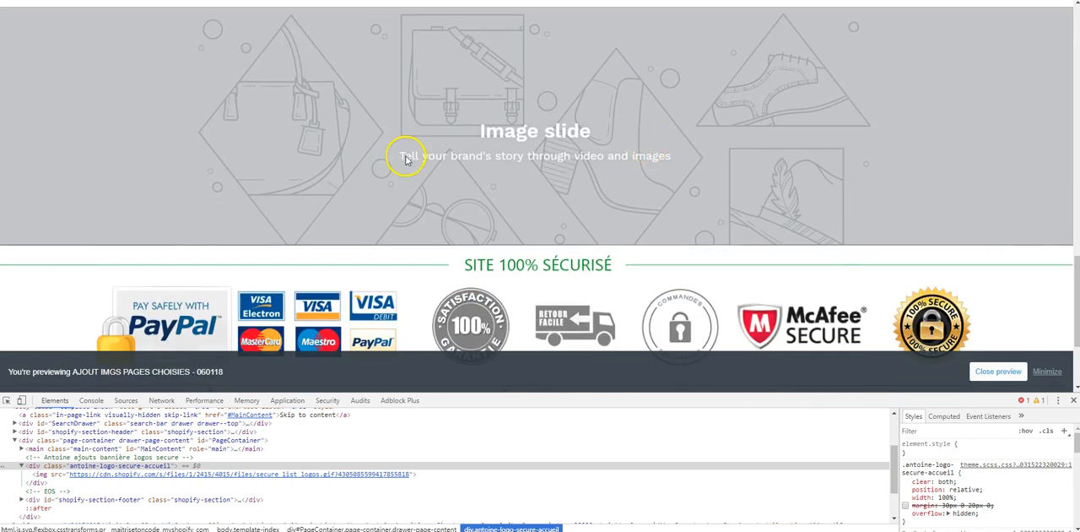
pyautogui.scroll(1, 404, 160)
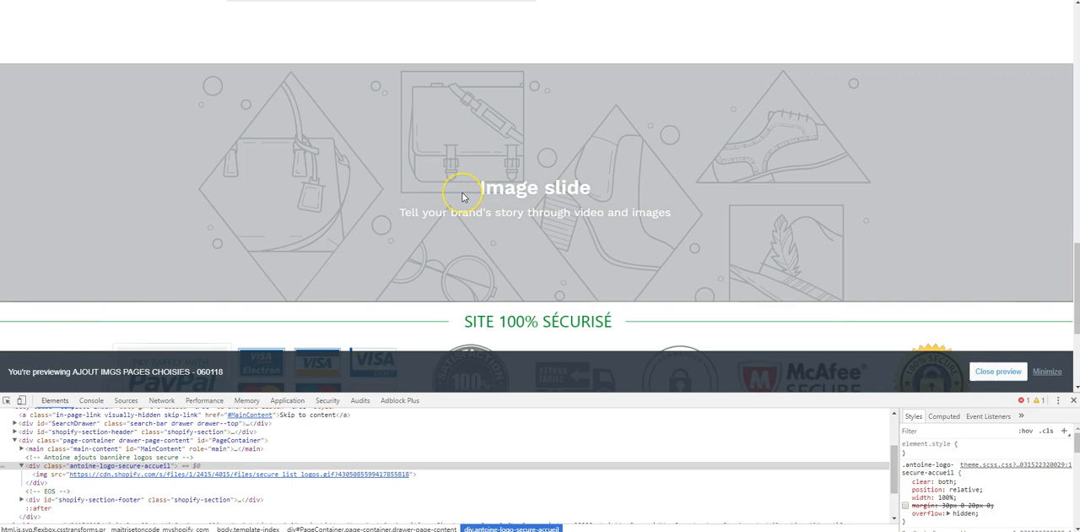
pyautogui.scroll(-2, 464, 194)
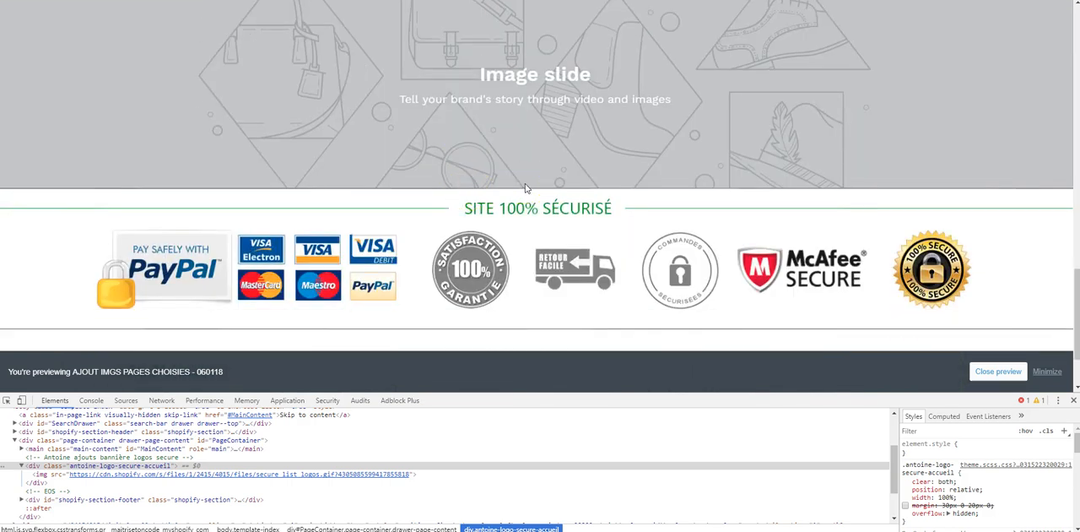
pyautogui.scroll(-1, 524, 187)
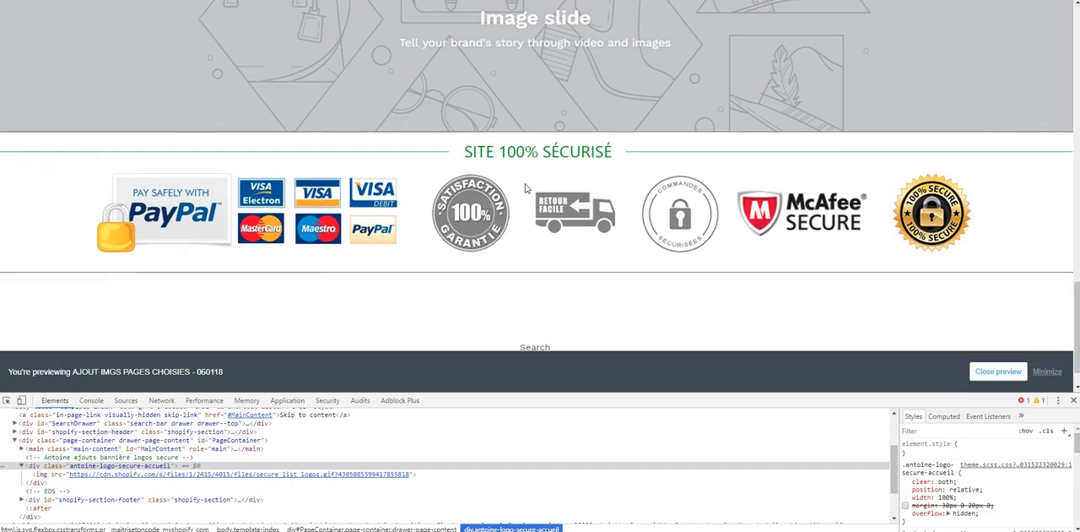
# - Re-enable the margin: 30px 0 20px 0 declaration on the banner's div and check the spacing around the banner
pyautogui.click(905, 506)
pyautogui.scroll(2, 512, 205)
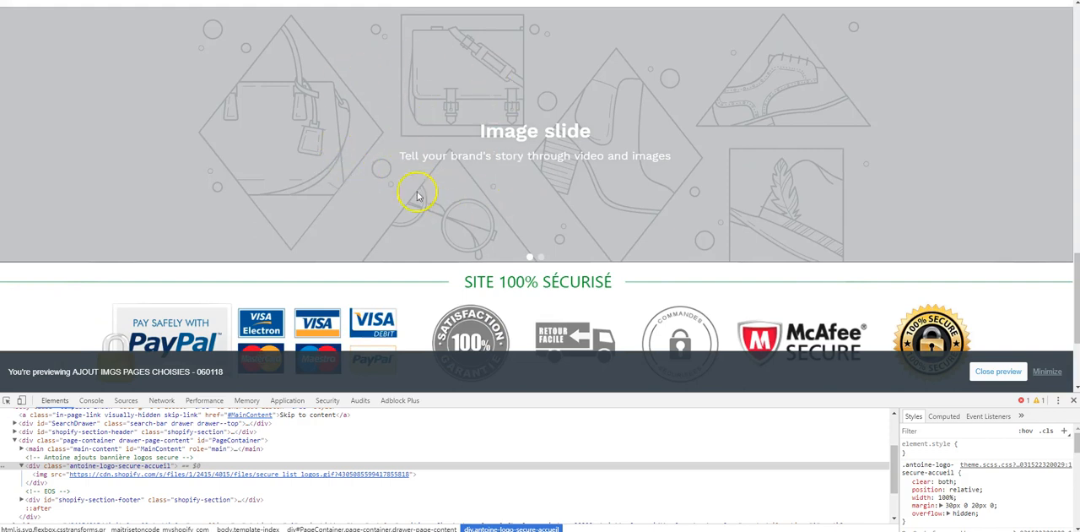
pyautogui.scroll(-1, 424, 168)
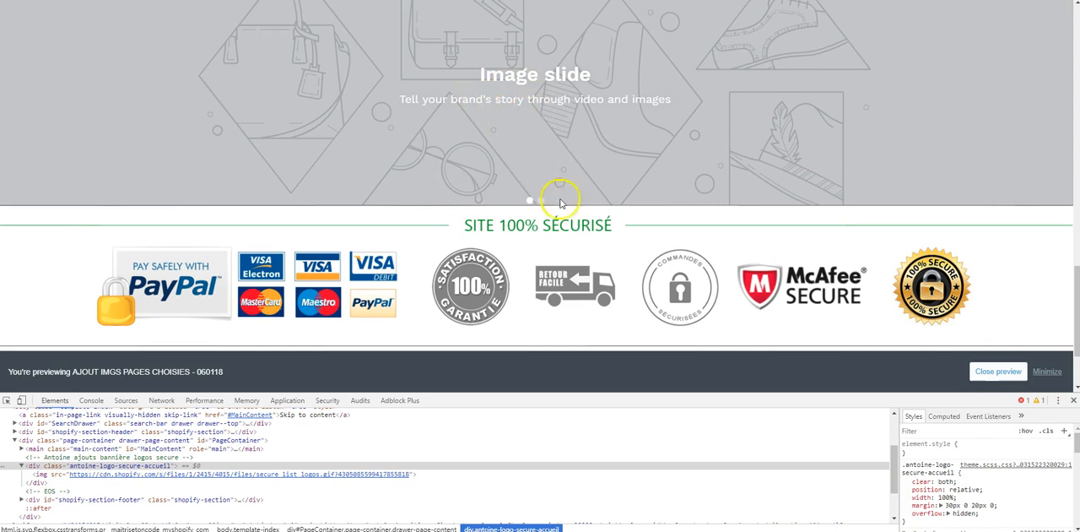
pyautogui.scroll(-1, 520, 250)
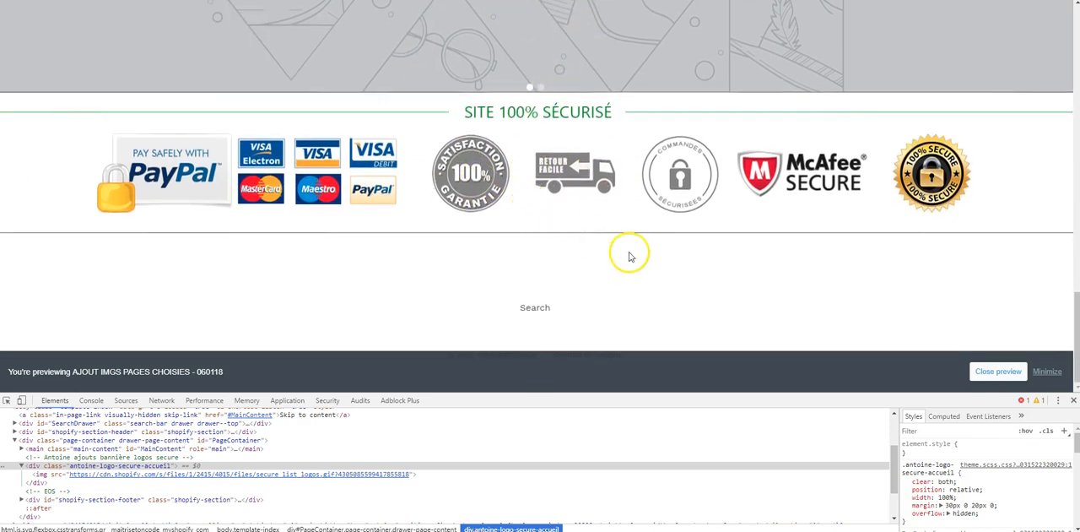
pyautogui.scroll(2, 790, 261)
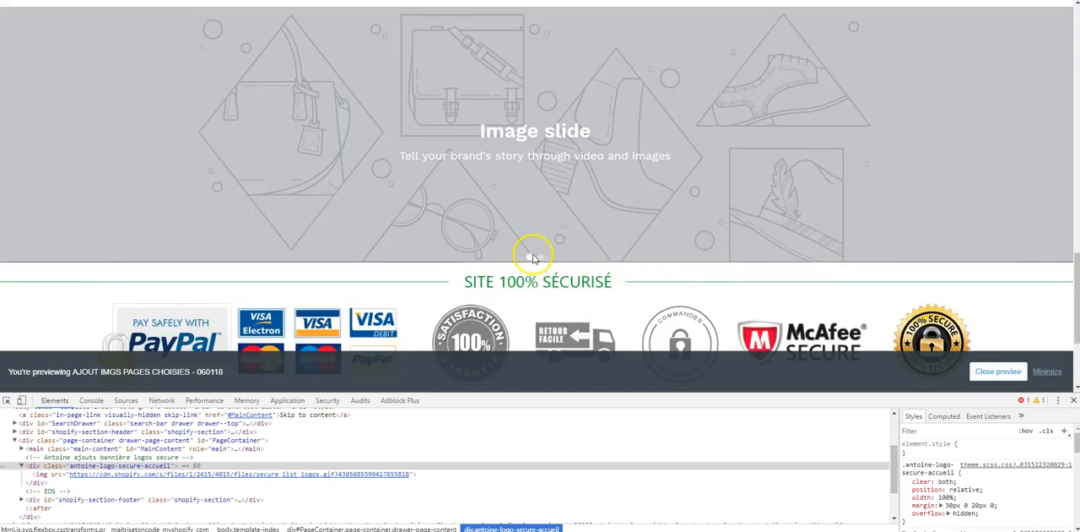
# - Toggle the banner div's margin declaration off and back on to compare the spacing between the slideshow, banner and footer
pyautogui.click(904, 505)
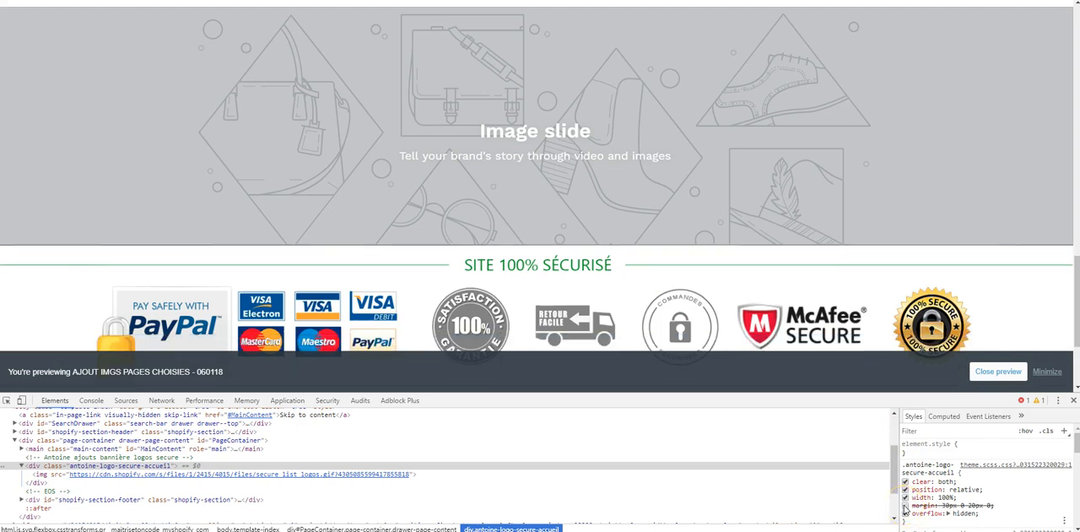
pyautogui.click(905, 506)
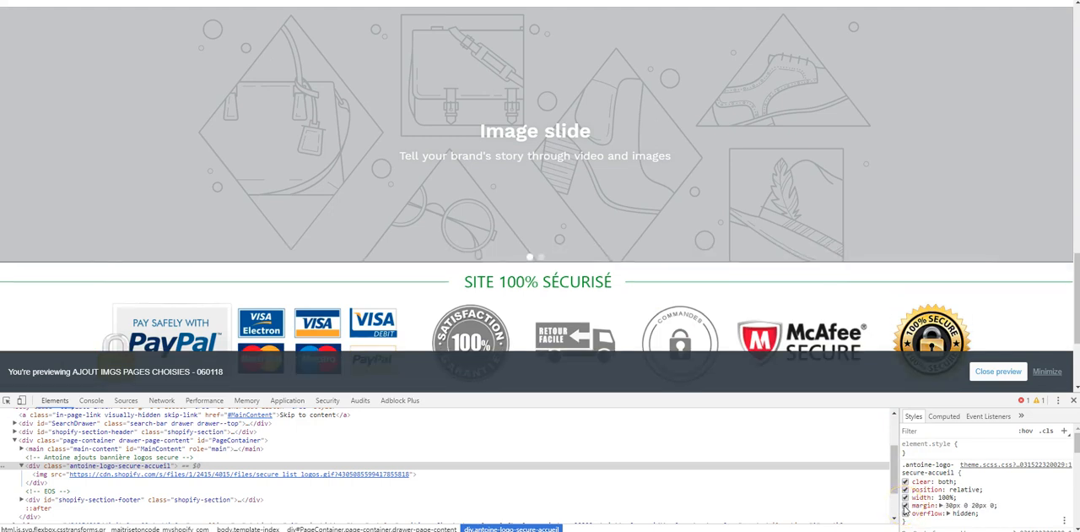
pyautogui.scroll(-2, 475, 297)
pyautogui.scroll(-2, 474, 297)
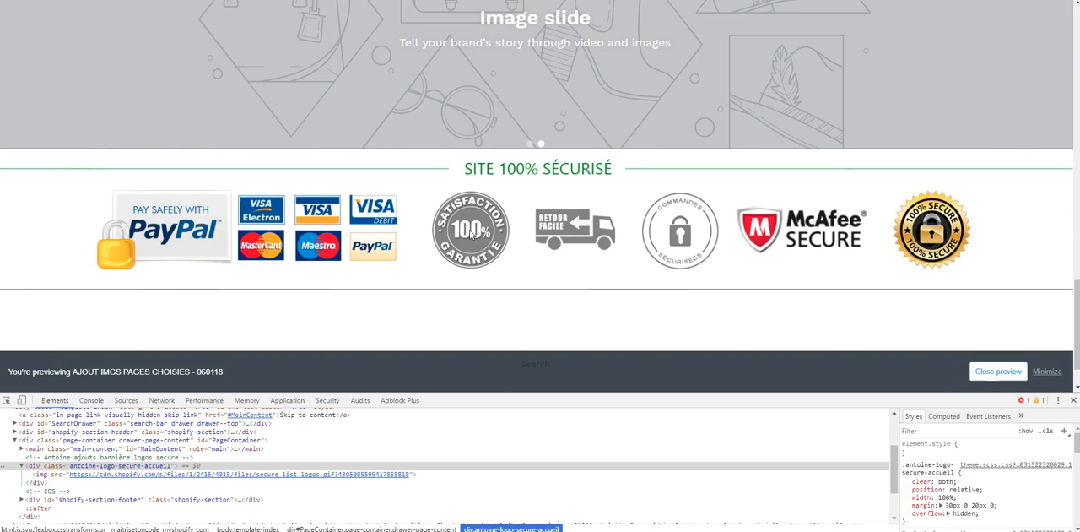
pyautogui.scroll(1, 470, 234)
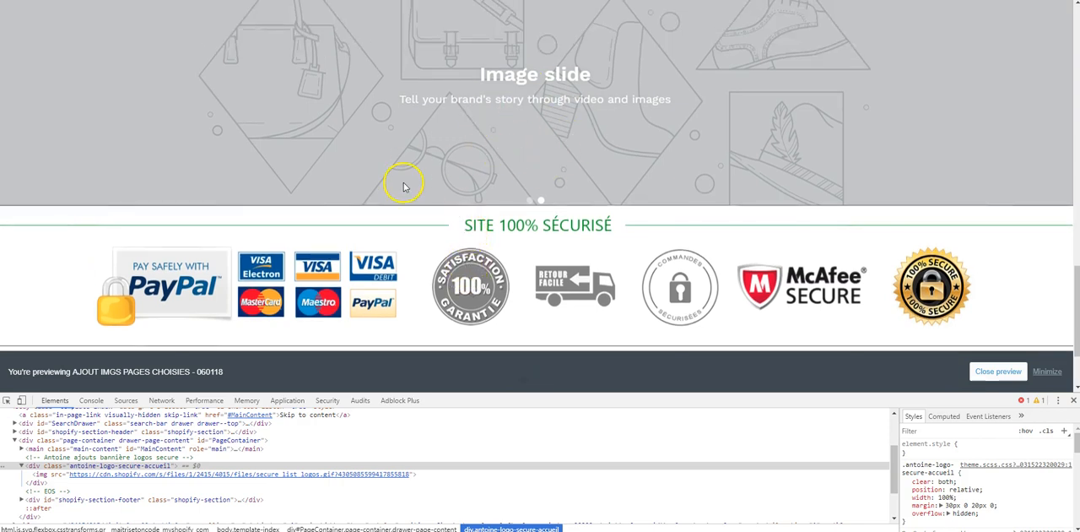
pyautogui.scroll(-1, 464, 181)
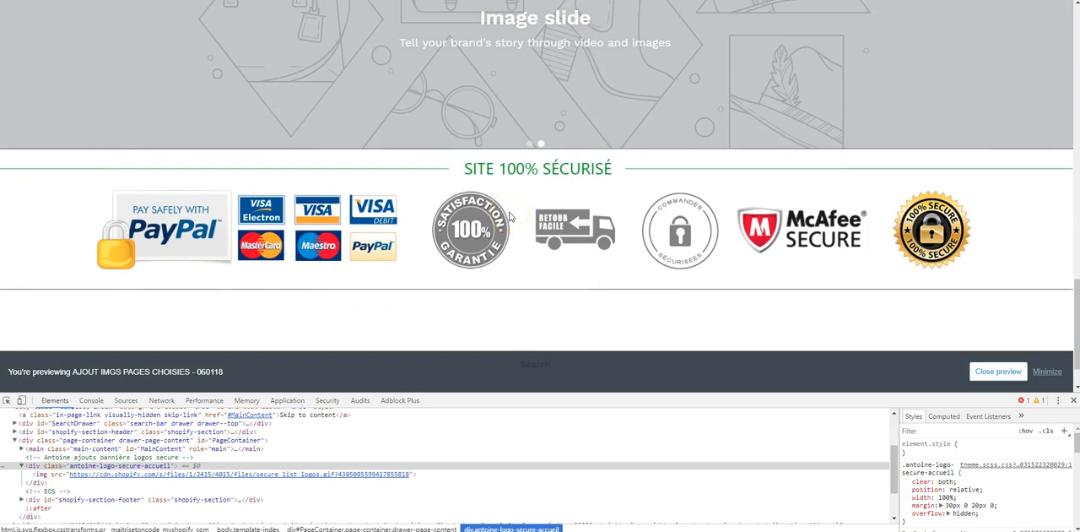
pyautogui.scroll(1, 554, 181)
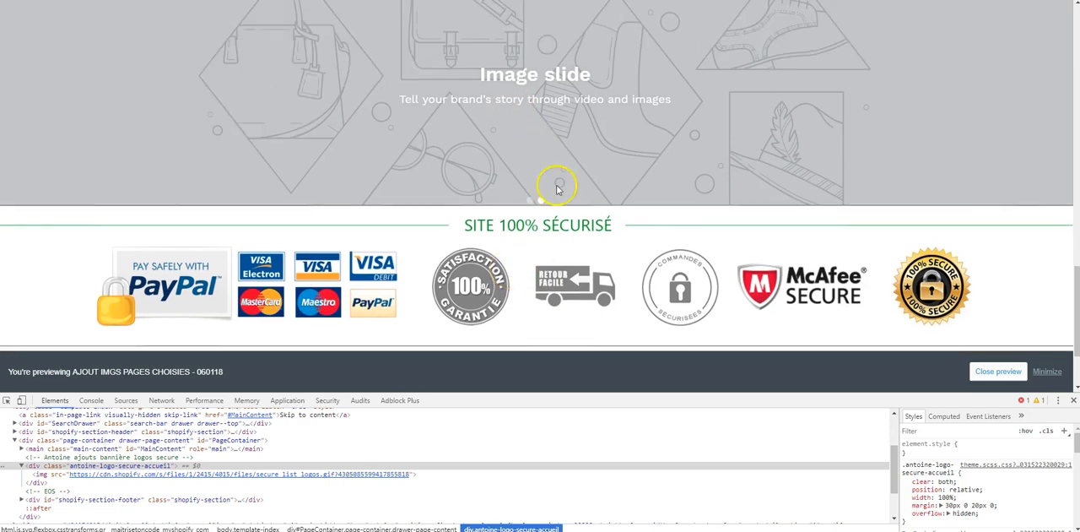
# - Disable the margin on div.antoine-logo-secure-accueil again and compare the gap between the slideshow and the banner
pyautogui.click(905, 504)
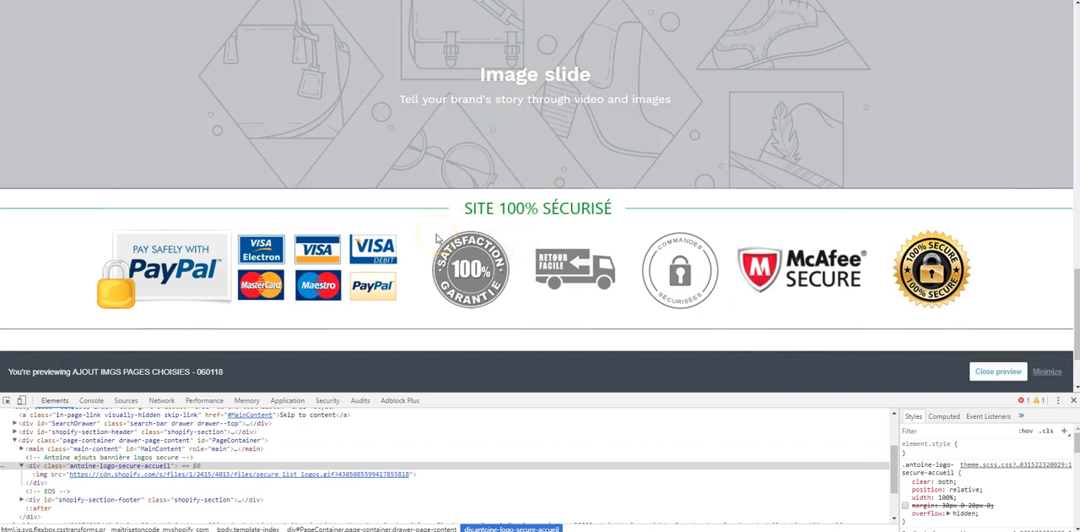
pyautogui.scroll(1, 536, 241)
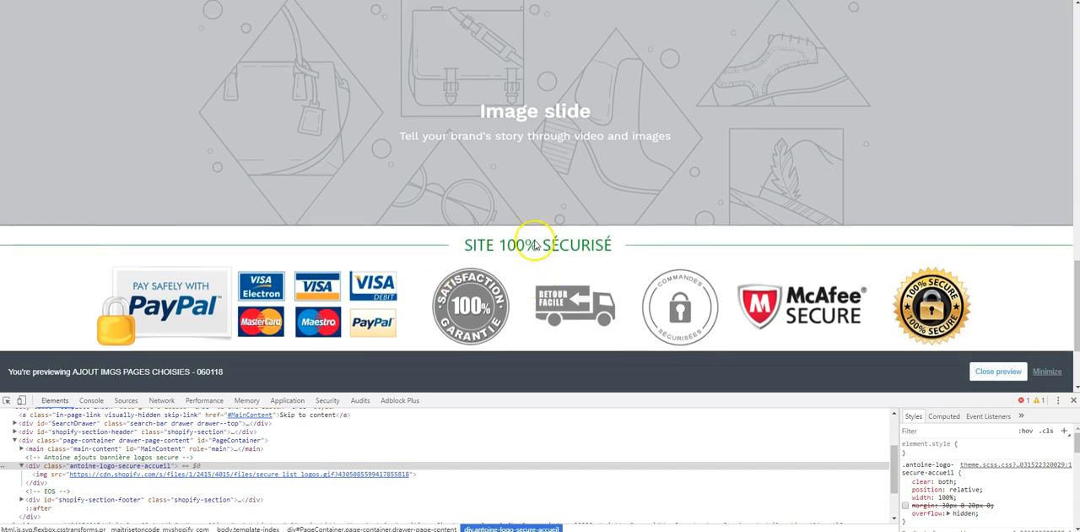
pyautogui.scroll(-2, 517, 179)
pyautogui.scroll(2, 517, 179)
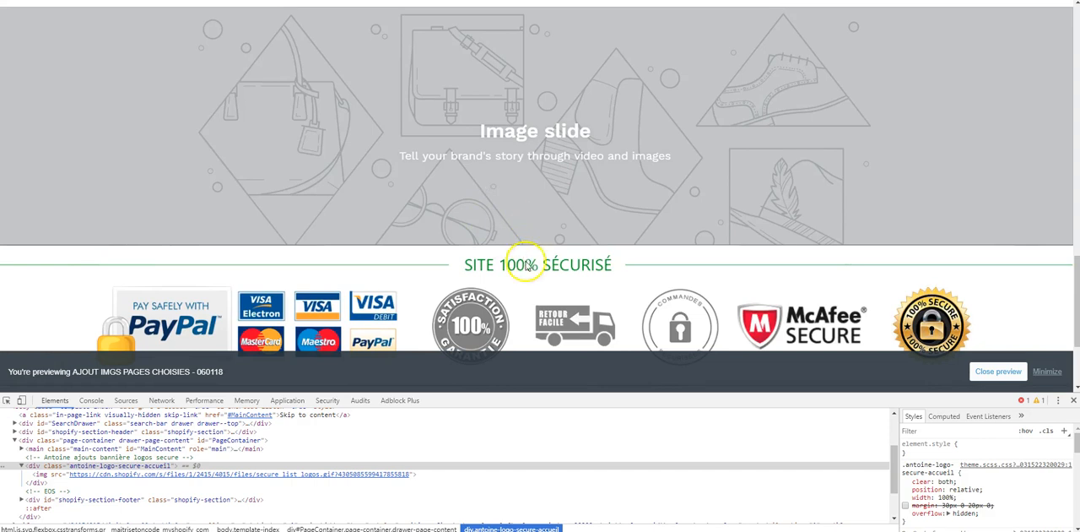
pyautogui.scroll(-1, 551, 225)
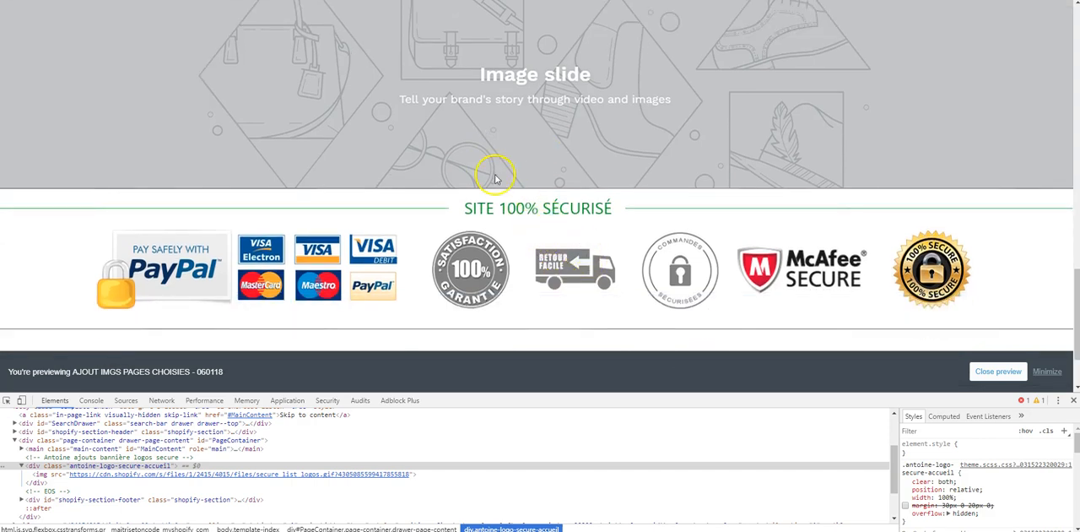
# - Return to the theme code editor and review the banner's placement after the closing main tag in theme.liquid
pyautogui.hotkey('ctrl', 'shift', 'Tab')
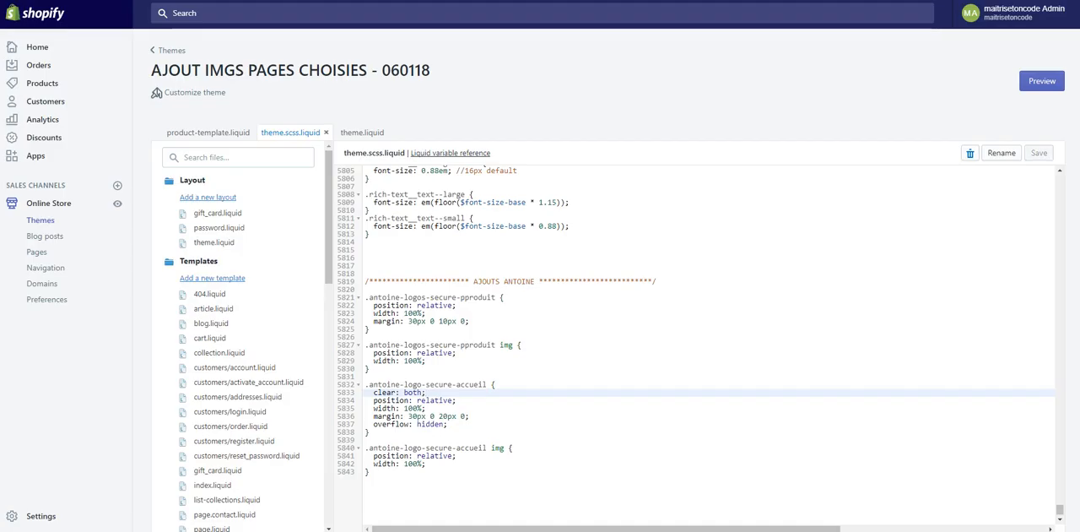
pyautogui.click(358, 133)
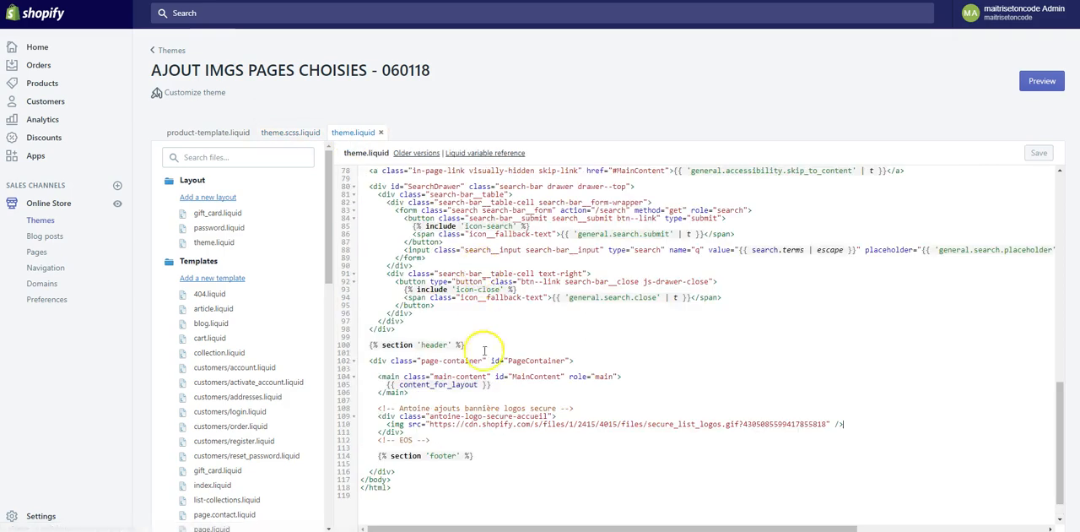
pyautogui.click(410, 392)
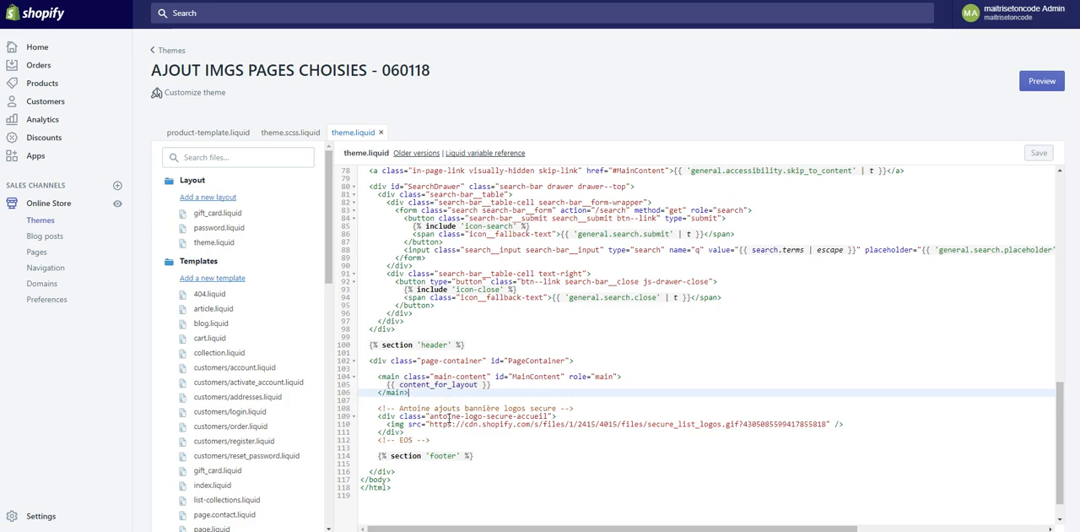
# - Switch back to the home page preview and examine how the banner sits directly beneath the image slideshow
pyautogui.click(328, 0)
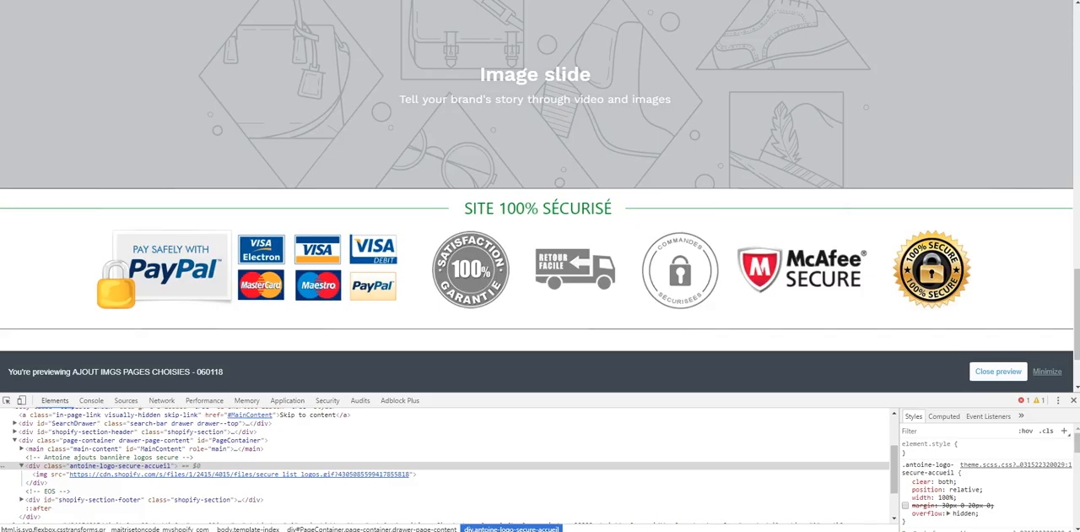
pyautogui.scroll(1, 456, 262)
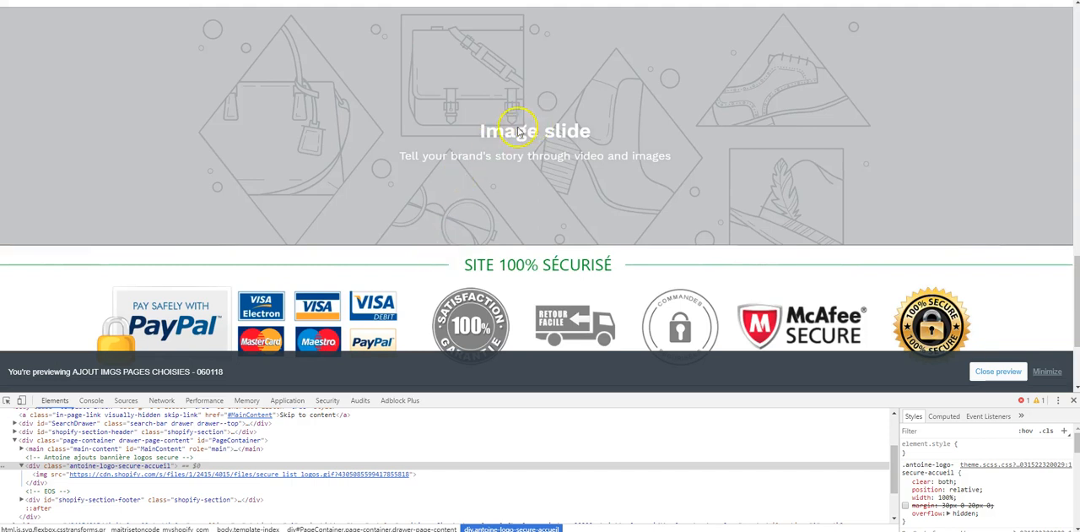
pyautogui.scroll(-1, 422, 200)
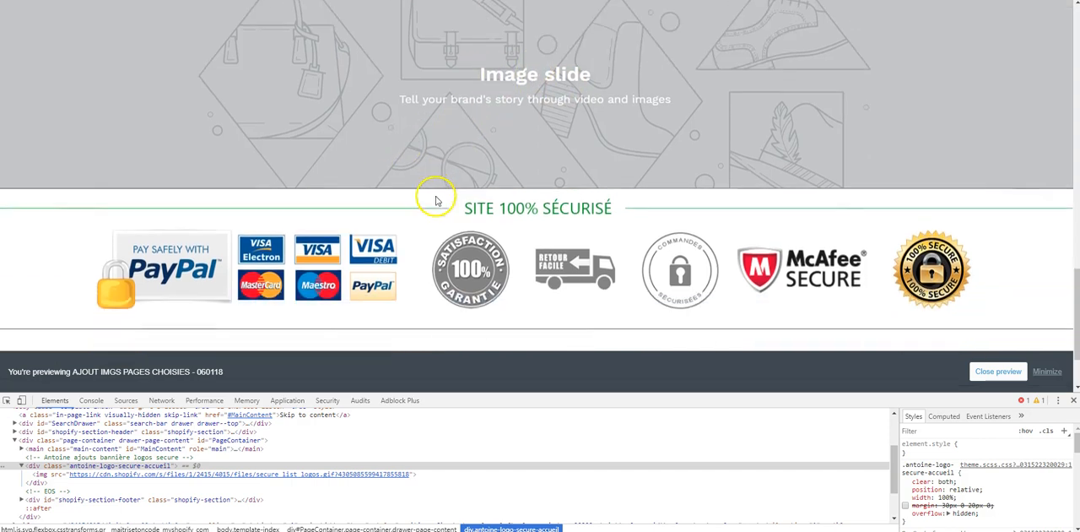
pyautogui.scroll(2, 514, 230)
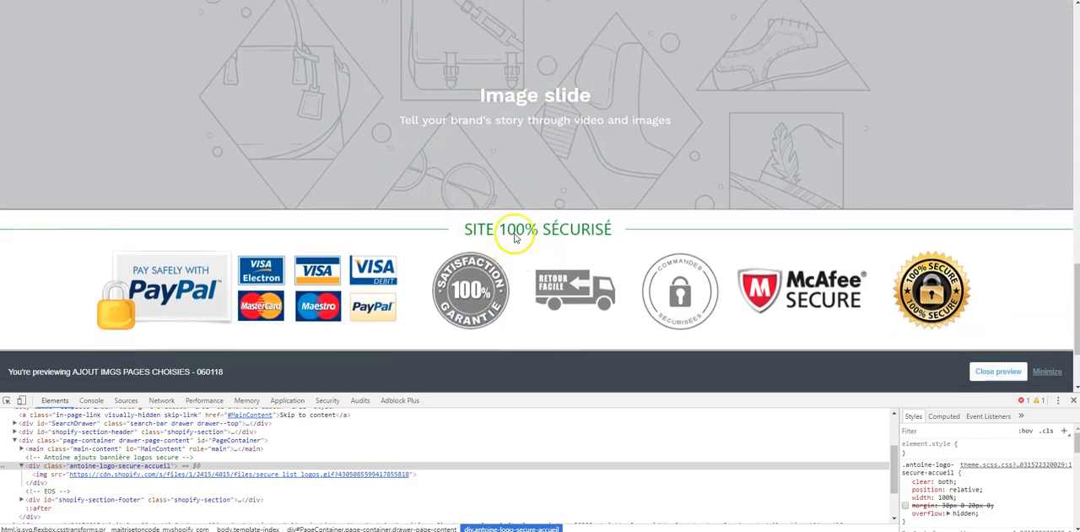
pyautogui.scroll(-1, 564, 214)
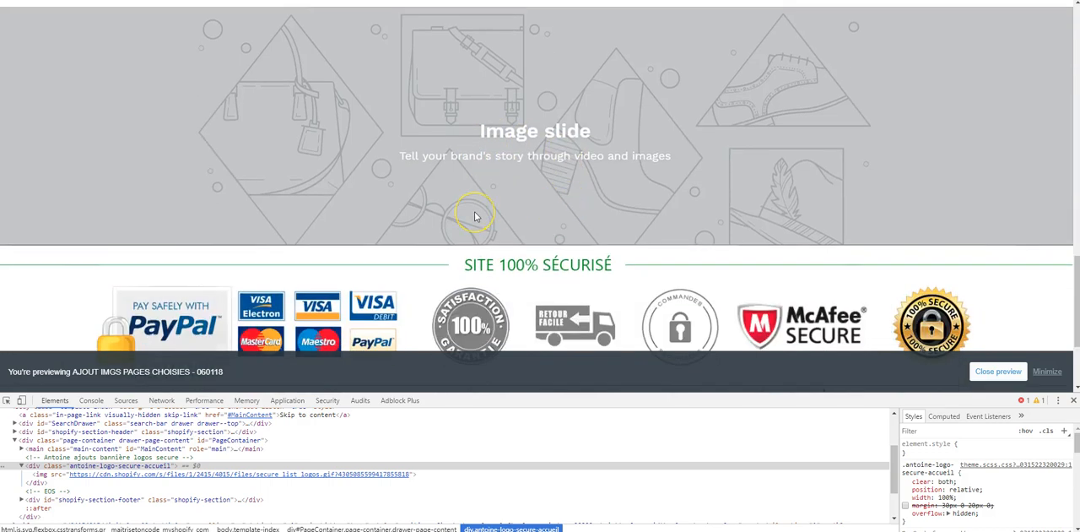
pyautogui.scroll(1, 482, 189)
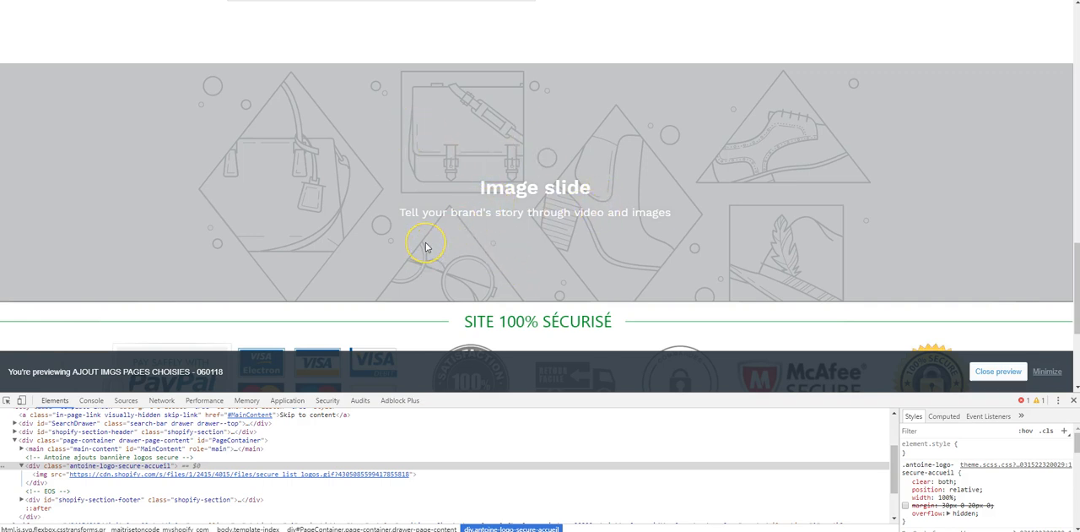
pyautogui.scroll(-2, 425, 242)
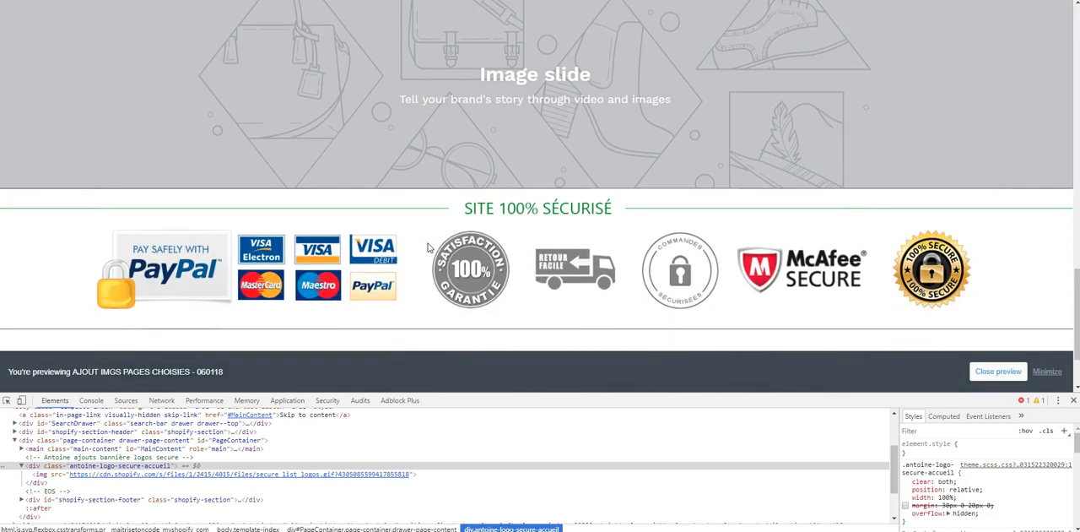
# - Re-enable the margin on div.antoine-logo-secure-accueil and examine the spacing between the slideshow, banner and footer
pyautogui.scroll(-1, 427, 248)
pyautogui.scroll(2, 574, 152)
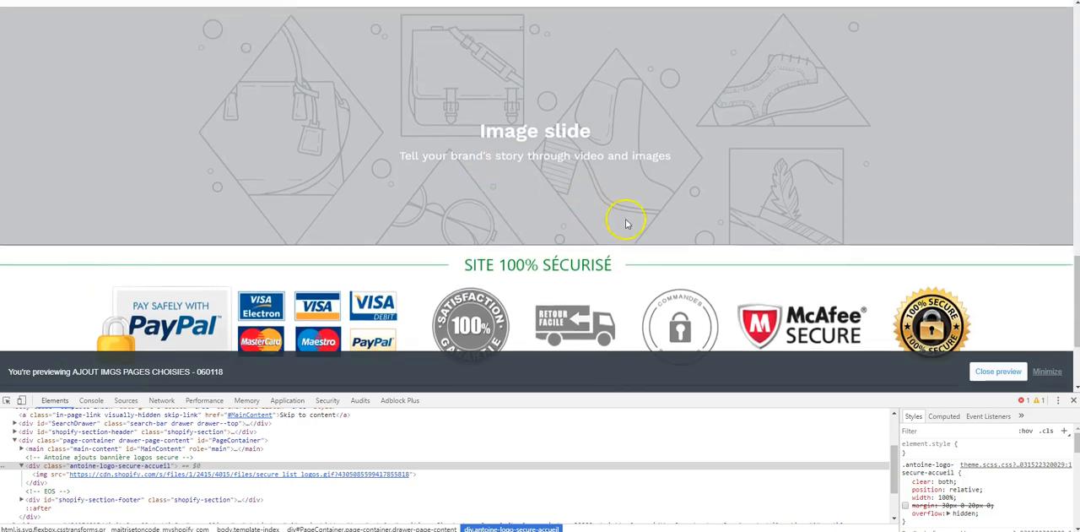
pyautogui.click(904, 504)
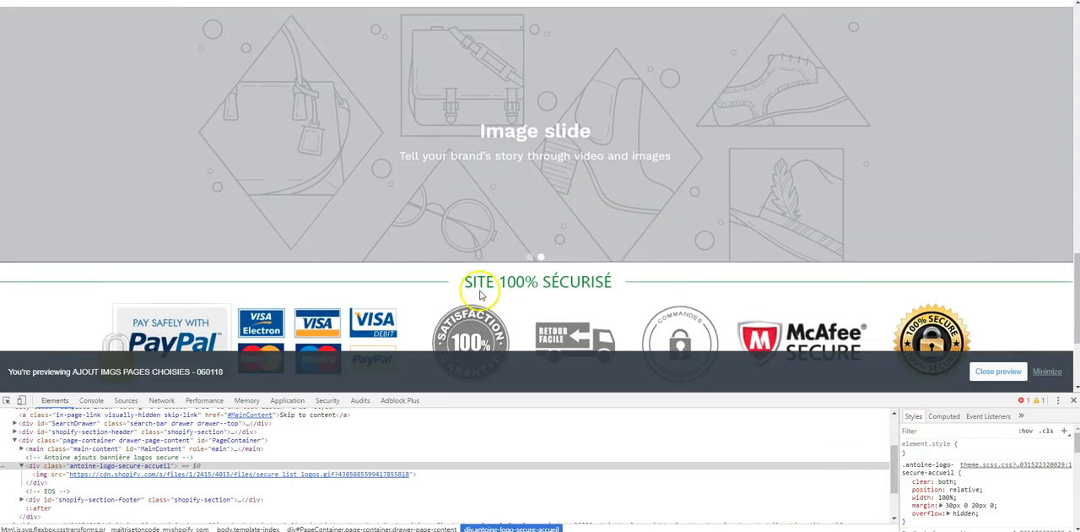
pyautogui.scroll(-2, 523, 287)
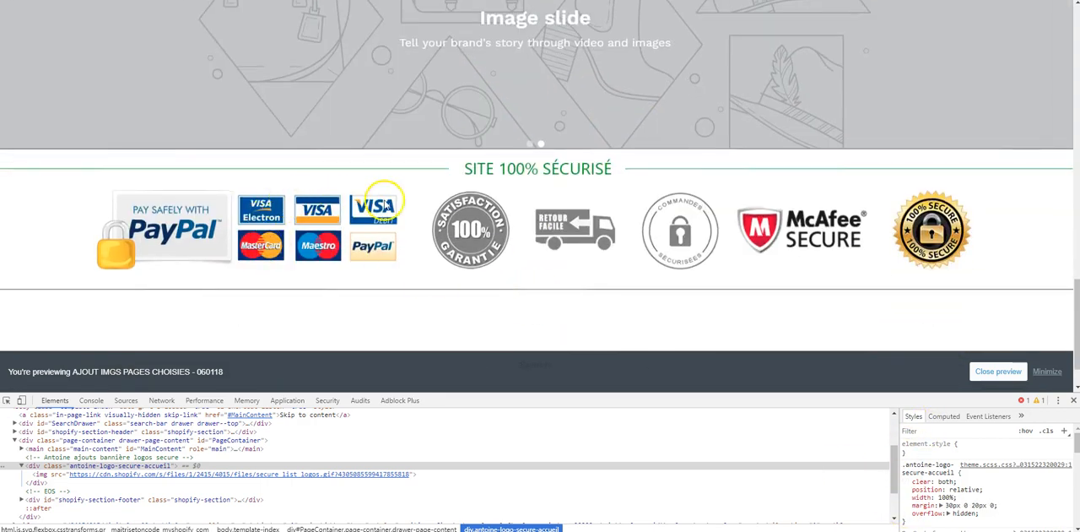
pyautogui.scroll(-1, 498, 215)
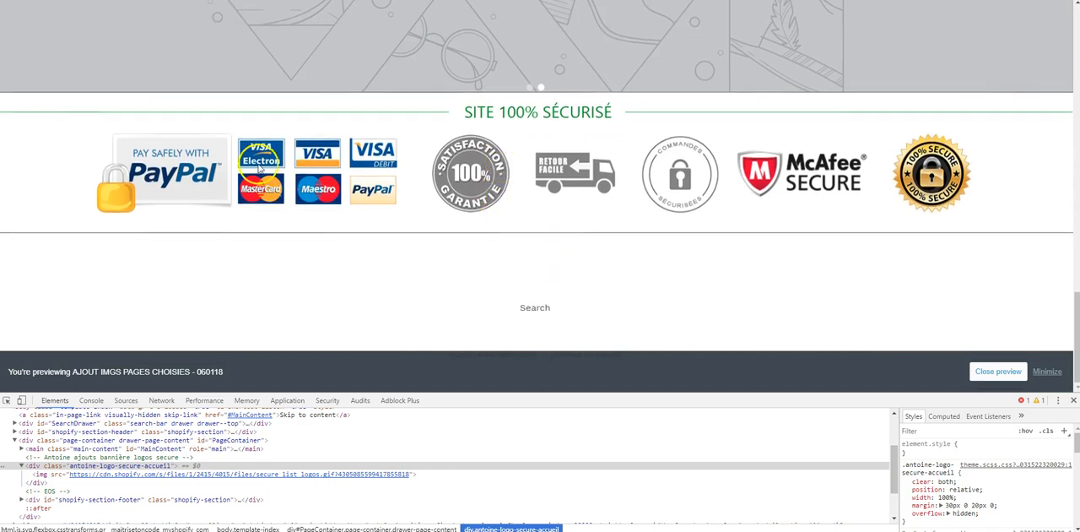
pyautogui.scroll(2, 472, 177)
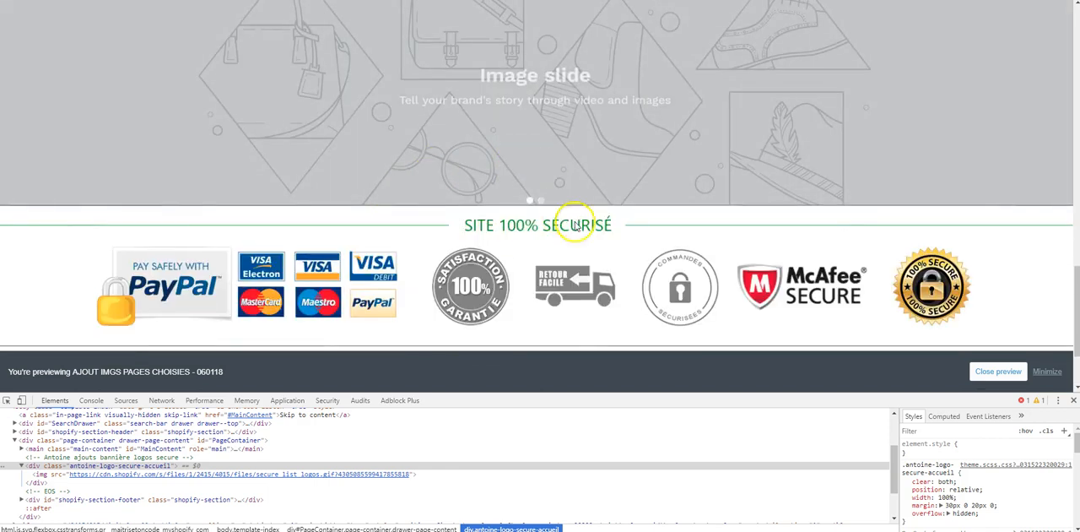
# - Disable the banner div's margin declaration once more and inspect the gaps above and below the banner
pyautogui.click(906, 505)
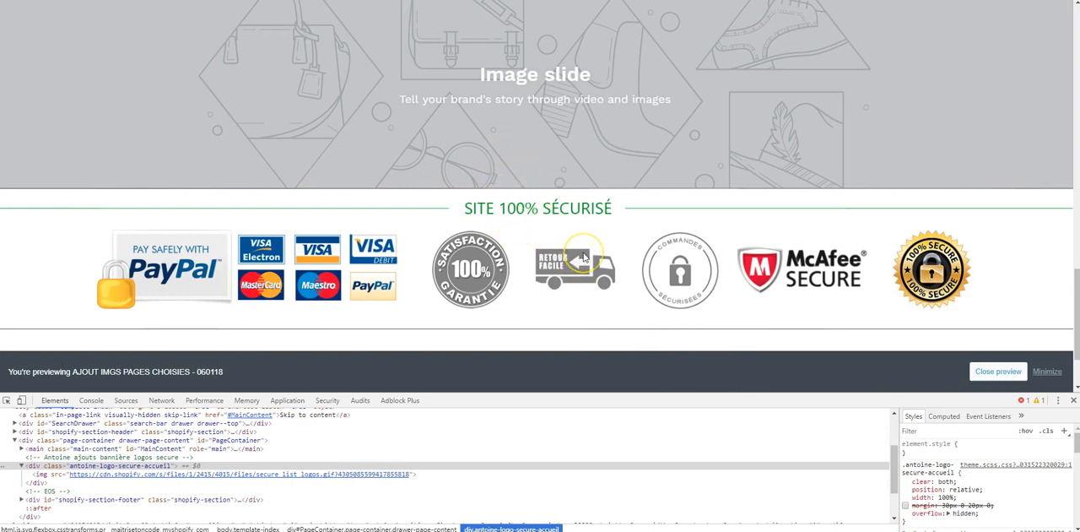
pyautogui.scroll(-2, 488, 116)
pyautogui.scroll(3, 591, 246)
pyautogui.scroll(-1, 540, 198)
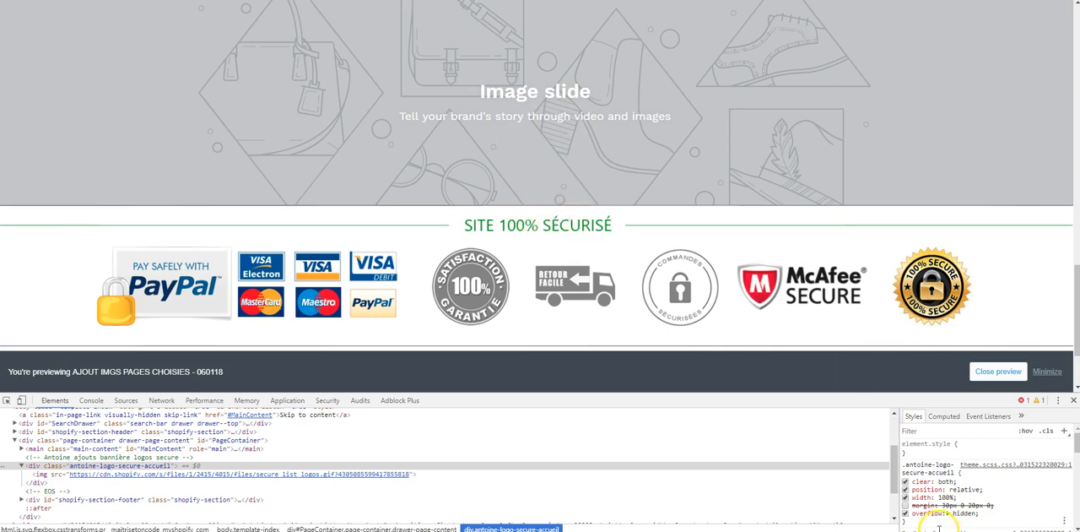
# - Turn the banner div's 30px 0 20px 0 margin back on and compare its spacing with the slideshow and footer
pyautogui.click(905, 506)
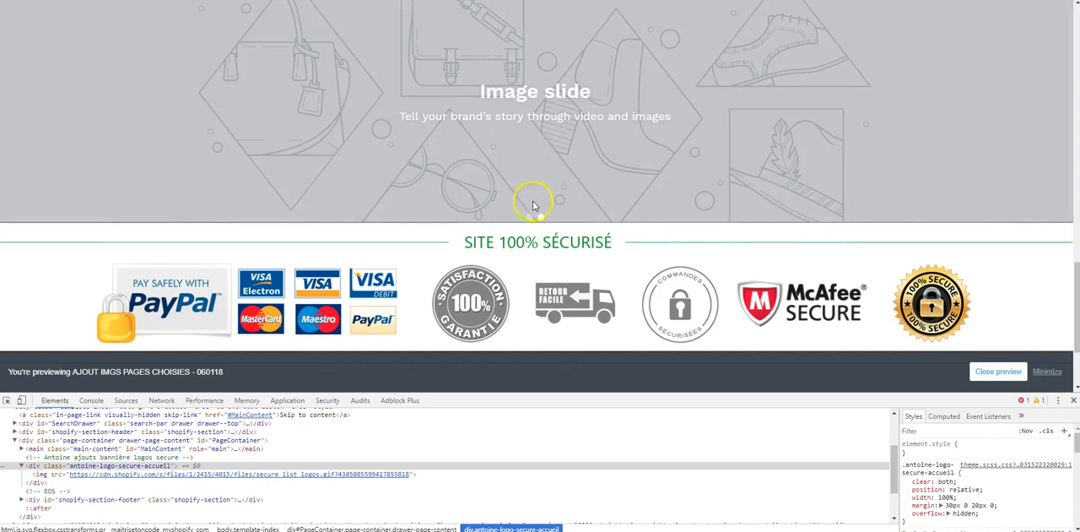
pyautogui.scroll(-1, 583, 177)
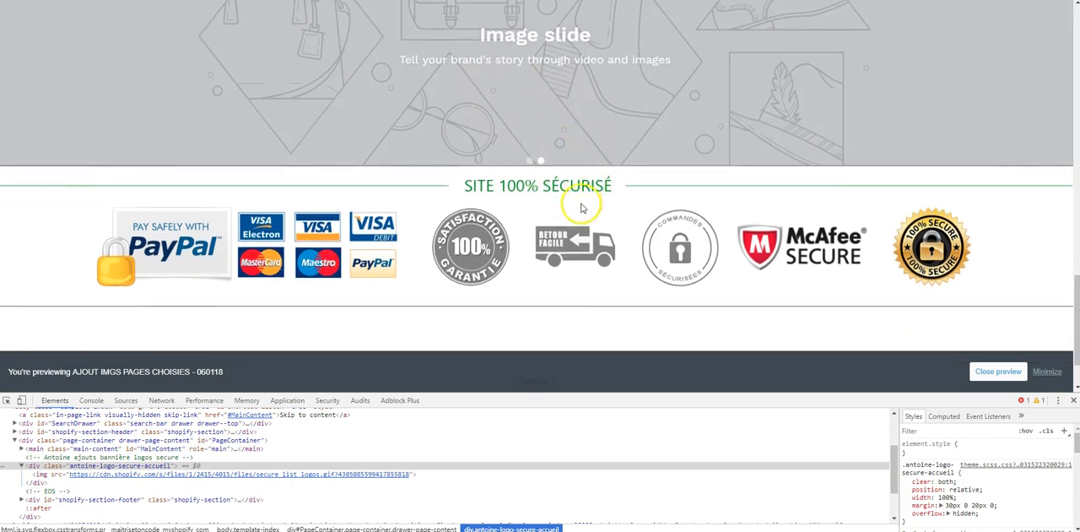
pyautogui.scroll(2, 582, 211)
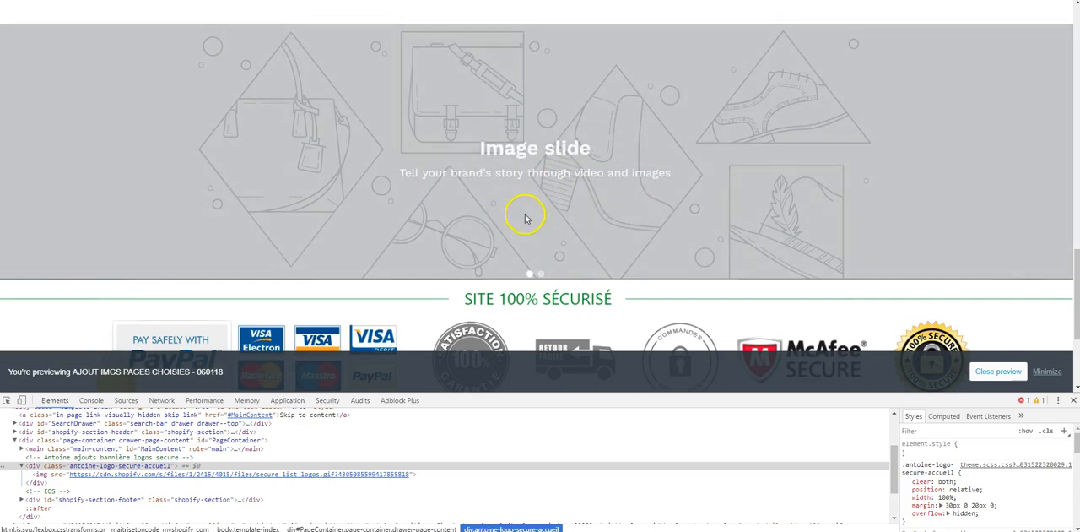
pyautogui.scroll(-1, 541, 206)
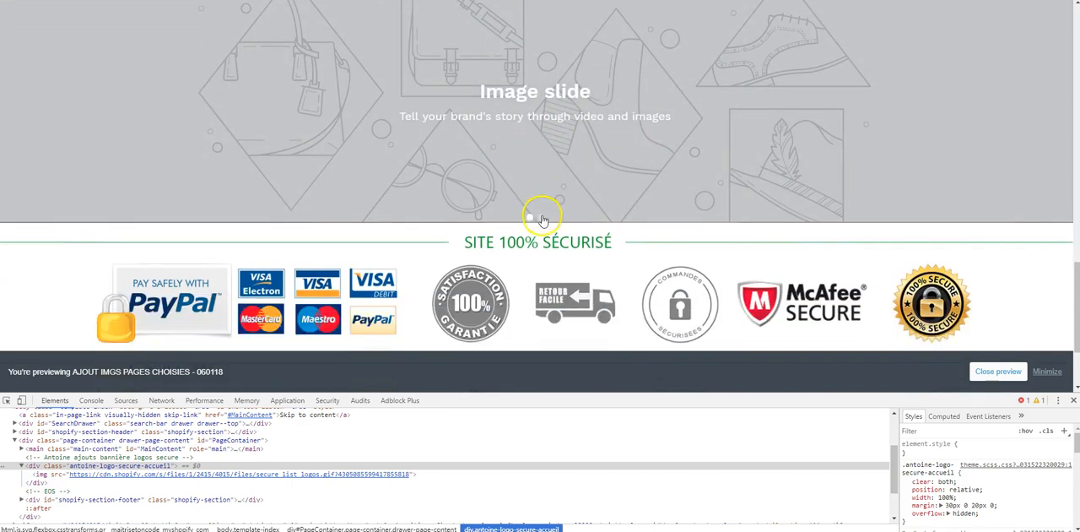
pyautogui.scroll(-1, 422, 250)
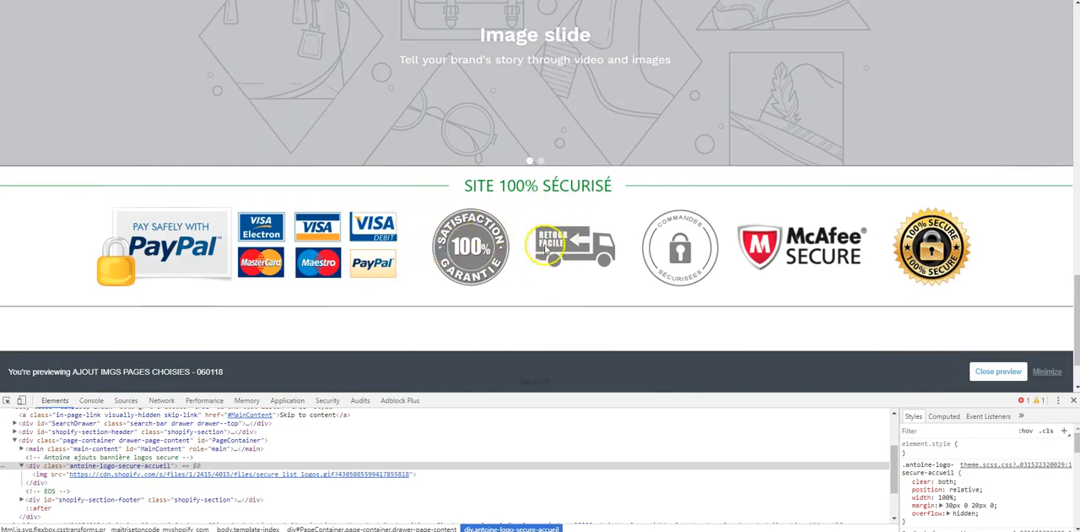
# - Return to theme.liquid in the code editor and review the banner's div and its secure_list_logos.gif image URL
pyautogui.hotkey('ctrl', 'shift', 'Tab')
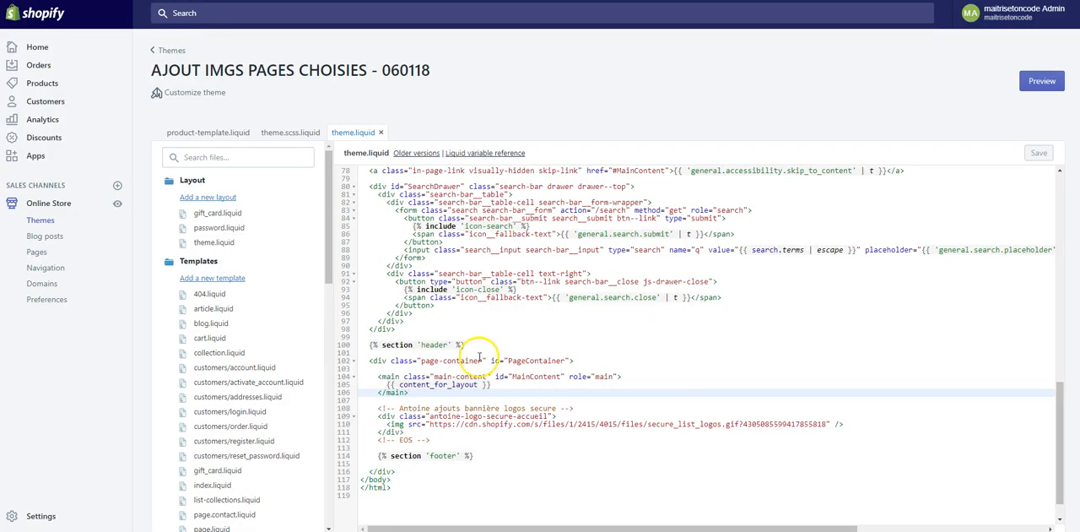
pyautogui.moveTo(378, 416); pyautogui.dragTo(572, 417)
pyautogui.click(492, 441)
pyautogui.moveTo(429, 424); pyautogui.dragTo(824, 424)
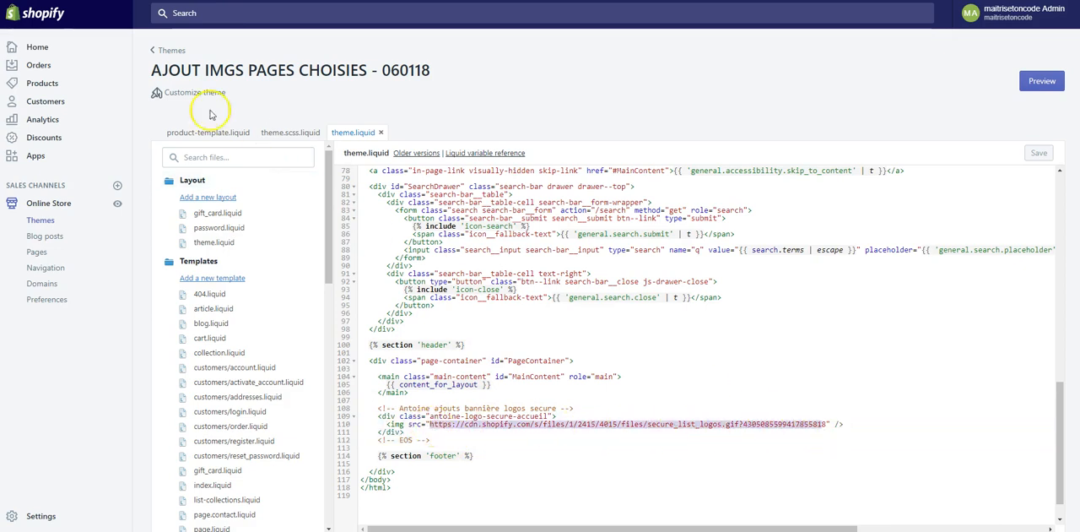
# - Review the banner image's origin in the Shopify Files page and Photoshop, and select the URL of Sans-titre-1.jpg
pyautogui.click(211, 2)
pyautogui.click(359, 247)
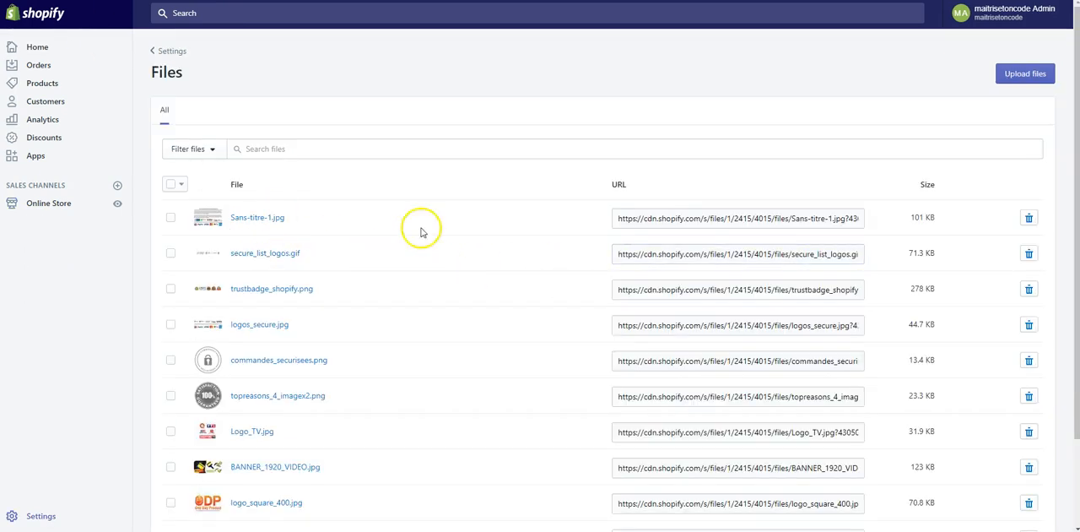
pyautogui.click(283, 530)
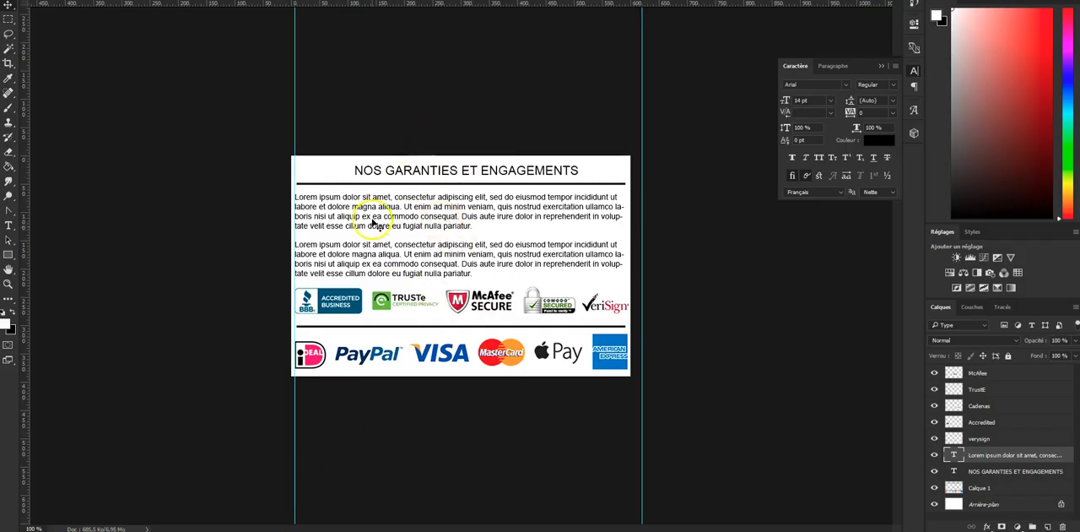
pyautogui.hotkey('alt', 'Tab')
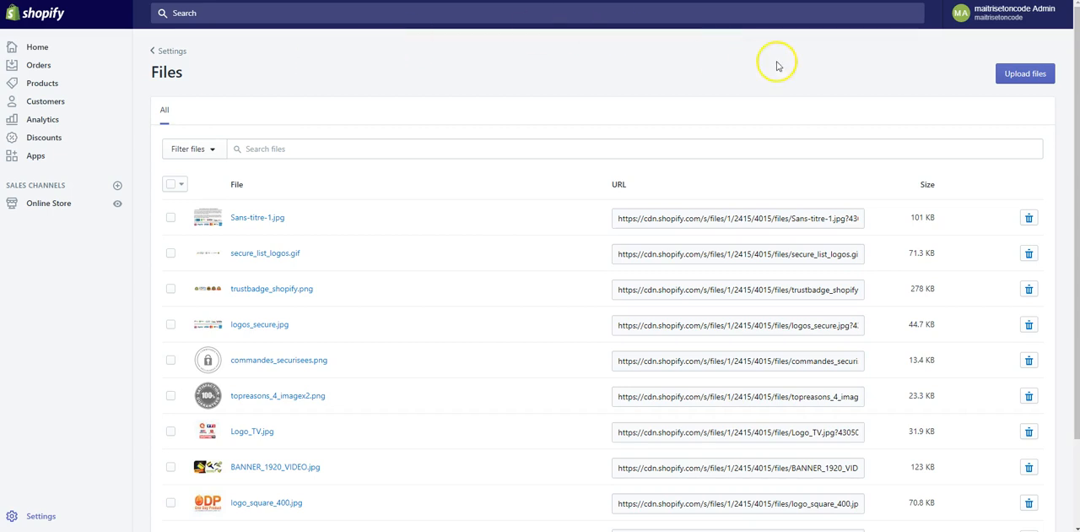
pyautogui.click(675, 218)
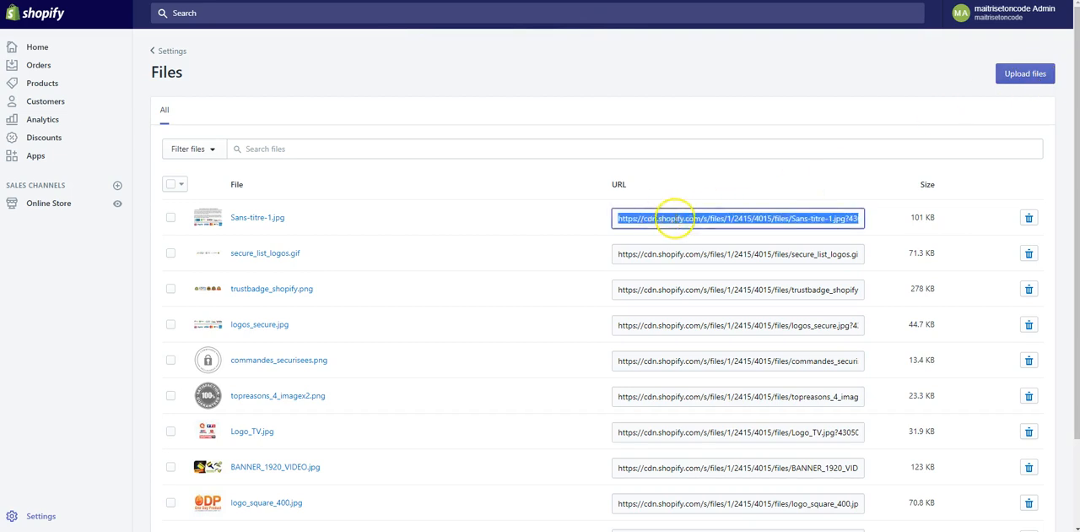
# - Return to the theme code editor and review the banner code in product-template.liquid and in theme.liquid
pyautogui.click(211, 2)
pyautogui.click(230, 133)
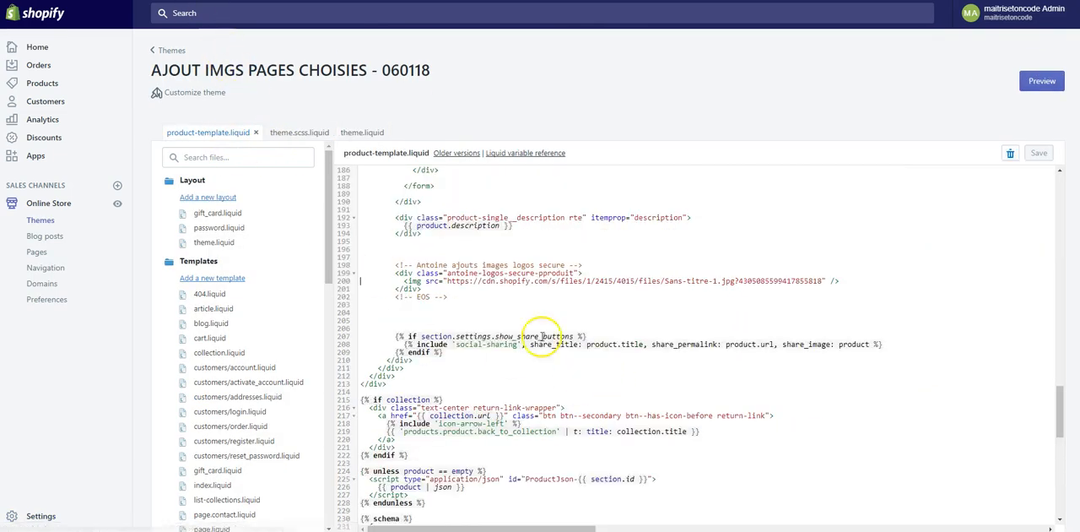
pyautogui.click(360, 132)
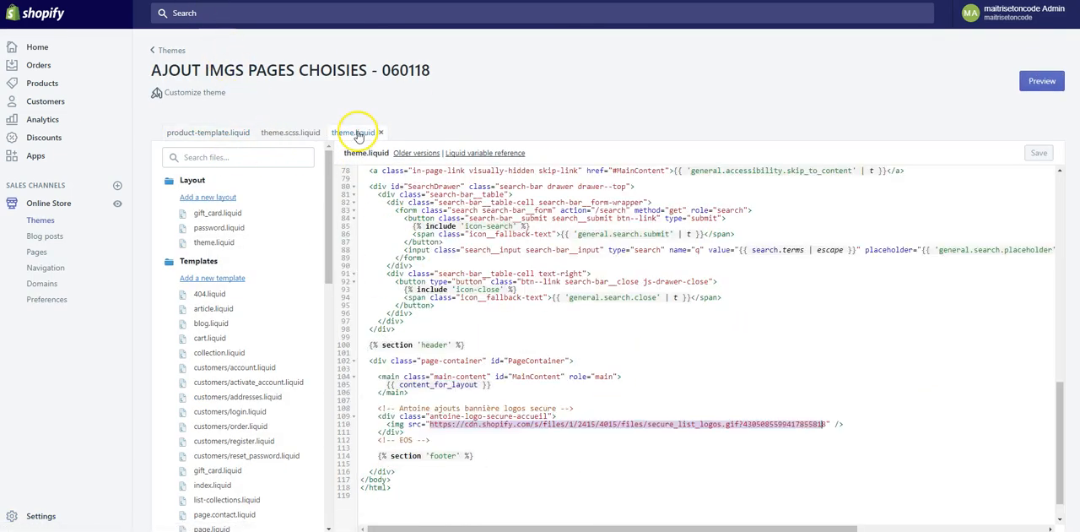
pyautogui.click(447, 432)
pyautogui.click(454, 441)
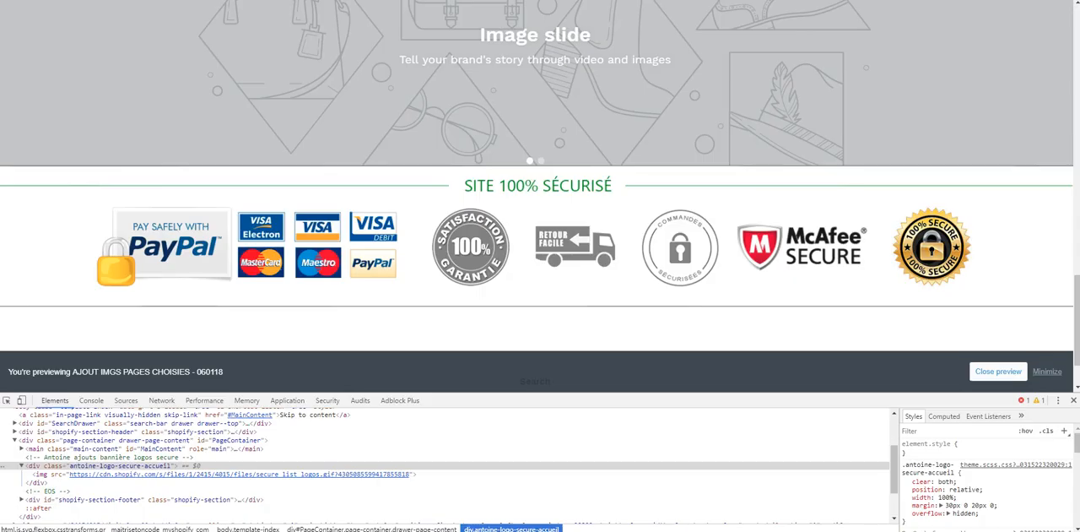
# - Check the hat product page in the preview for the secure logos banner above its footer, and go back to the home page
pyautogui.scroll(-5, 368, 172)
pyautogui.scroll(-5, 393, 80)
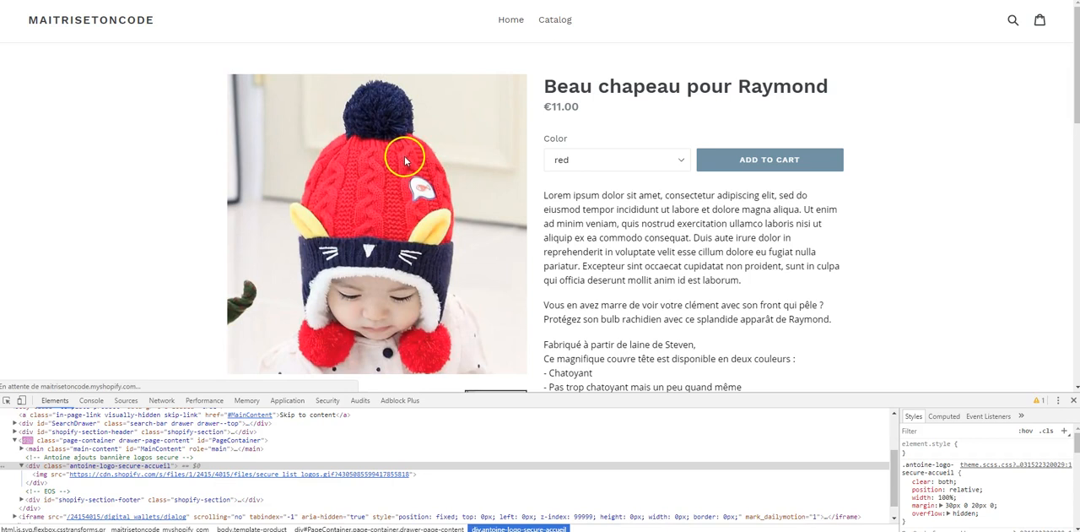
pyautogui.scroll(-15, 405, 161)
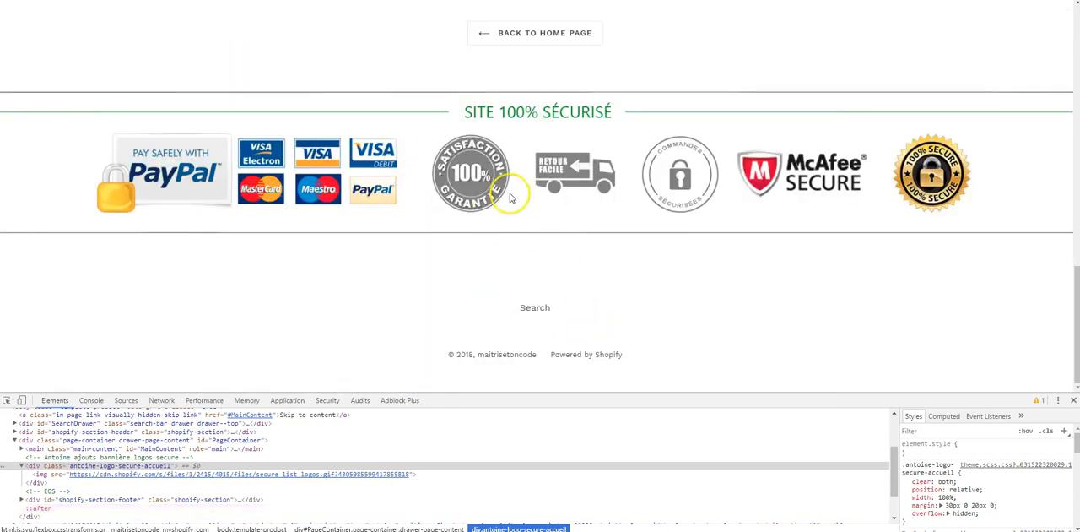
pyautogui.scroll(2, 514, 232)
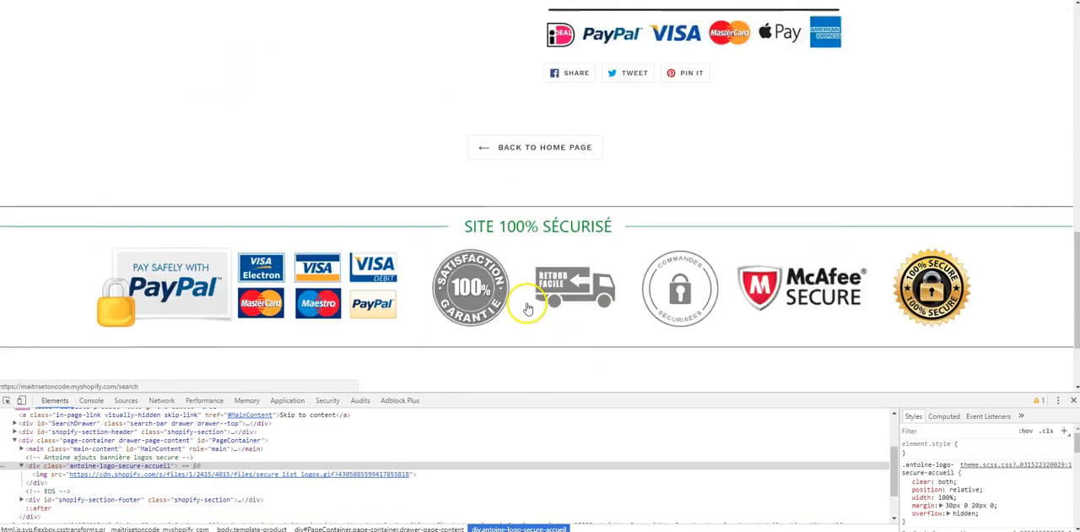
pyautogui.scroll(-2, 526, 308)
pyautogui.scroll(8, 393, 203)
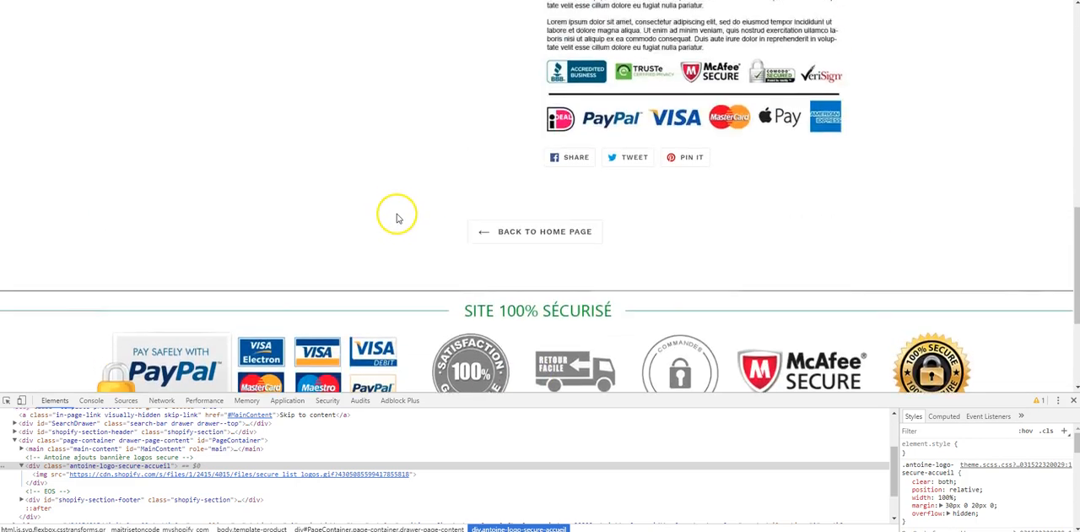
pyautogui.scroll(3, 396, 211)
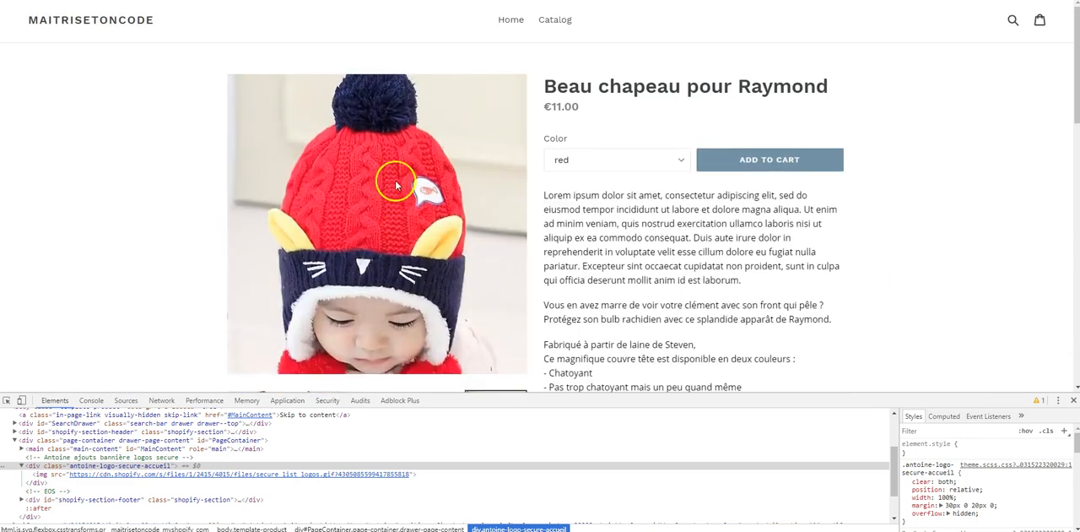
pyautogui.click(511, 19)
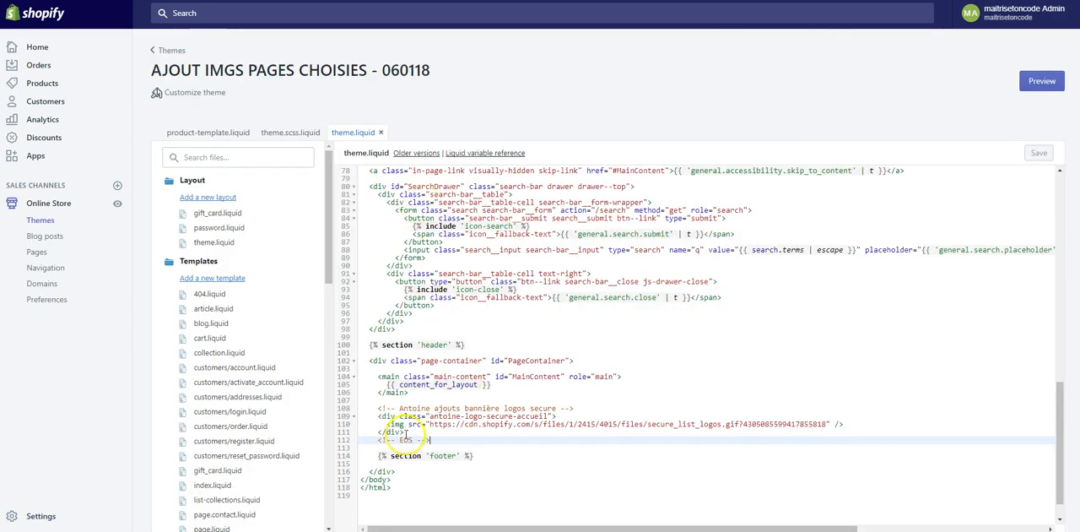
# - Find the existing {% if template.directory == 'customers' %} condition in theme.liquid's head and copy its opening line
pyautogui.click(374, 408)
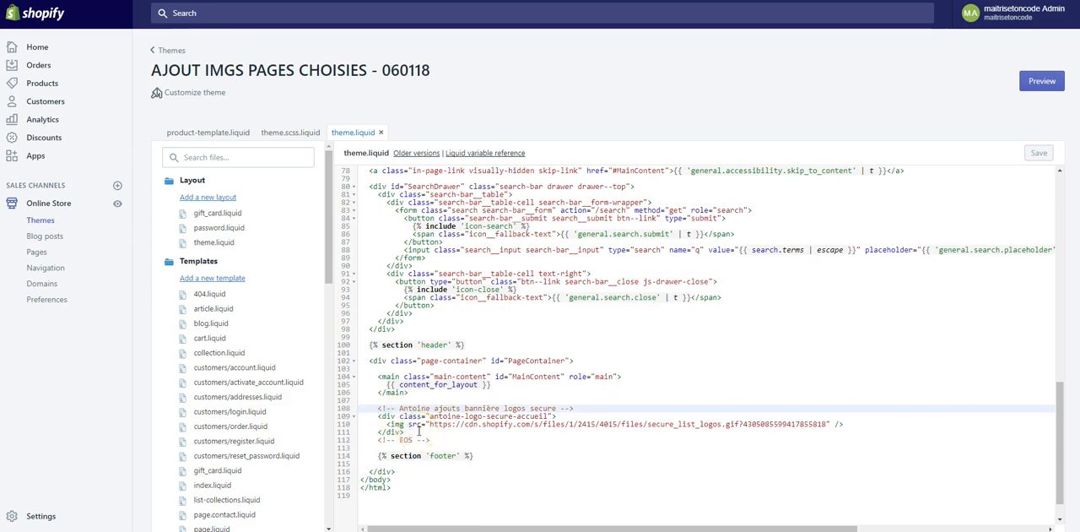
pyautogui.scroll(5, 447, 409)
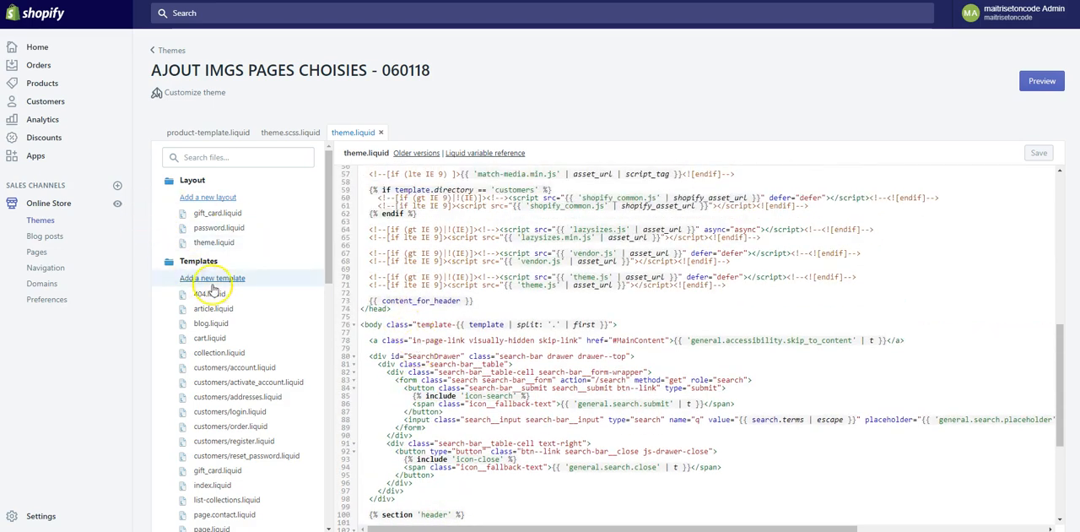
pyautogui.scroll(-5, 462, 354)
pyautogui.scroll(-1, 459, 353)
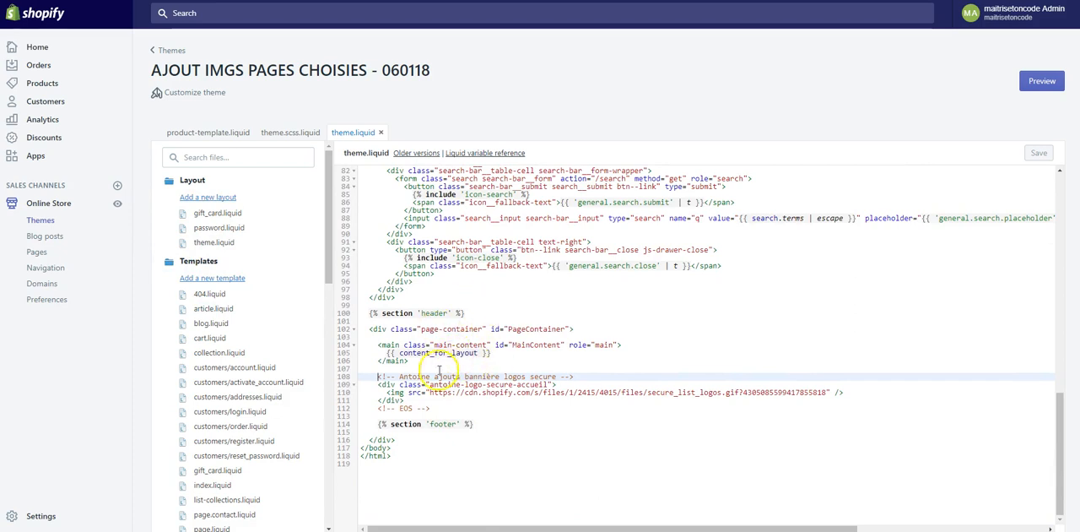
pyautogui.scroll(10, 464, 367)
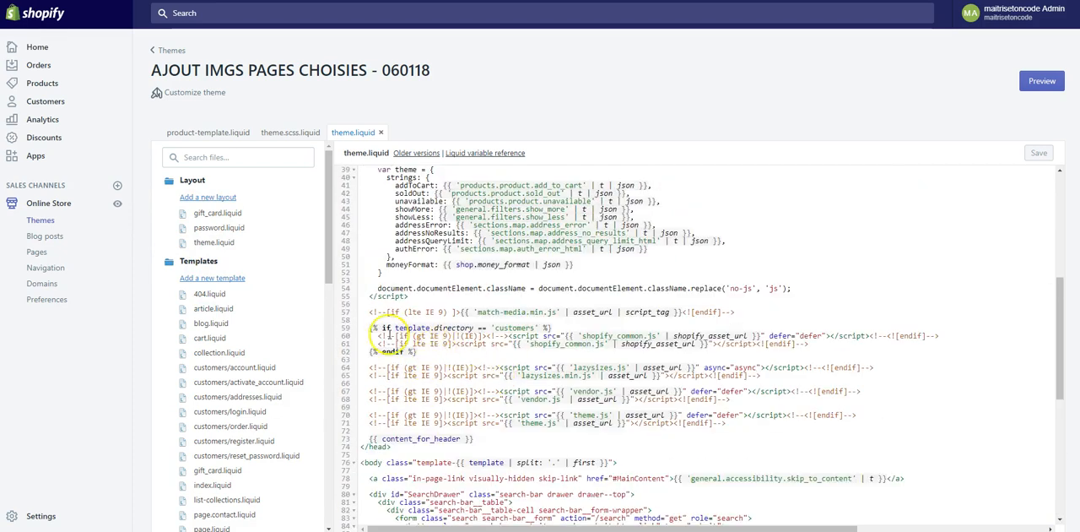
pyautogui.moveTo(368, 328); pyautogui.dragTo(562, 328)
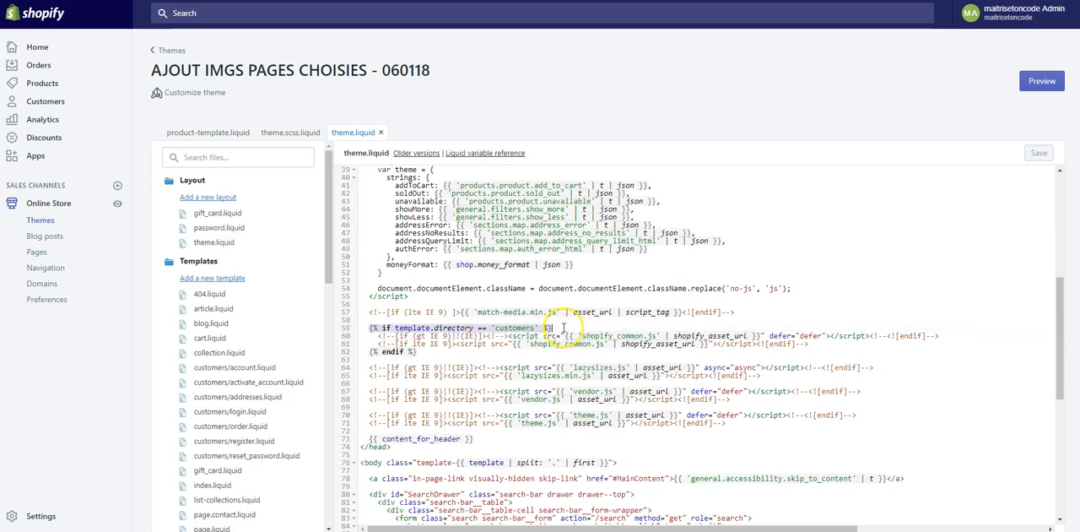
pyautogui.rightClick(422, 330)
pyautogui.click(458, 346)
# - Insert {% if template.directory == 'customers' %} on a new line directly above the secure logos banner comment in theme.liquid
pyautogui.scroll(-10, 458, 346)
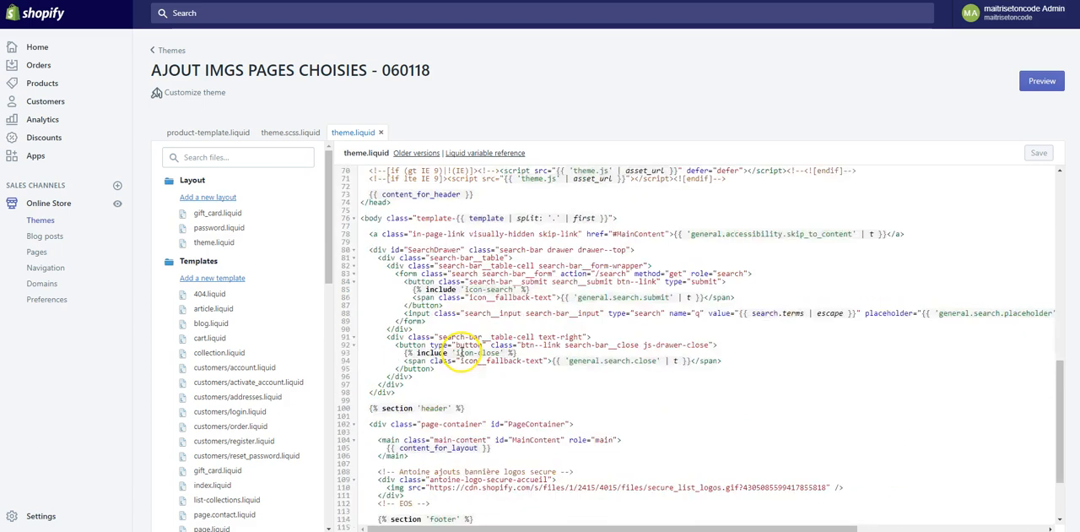
pyautogui.click(374, 377)
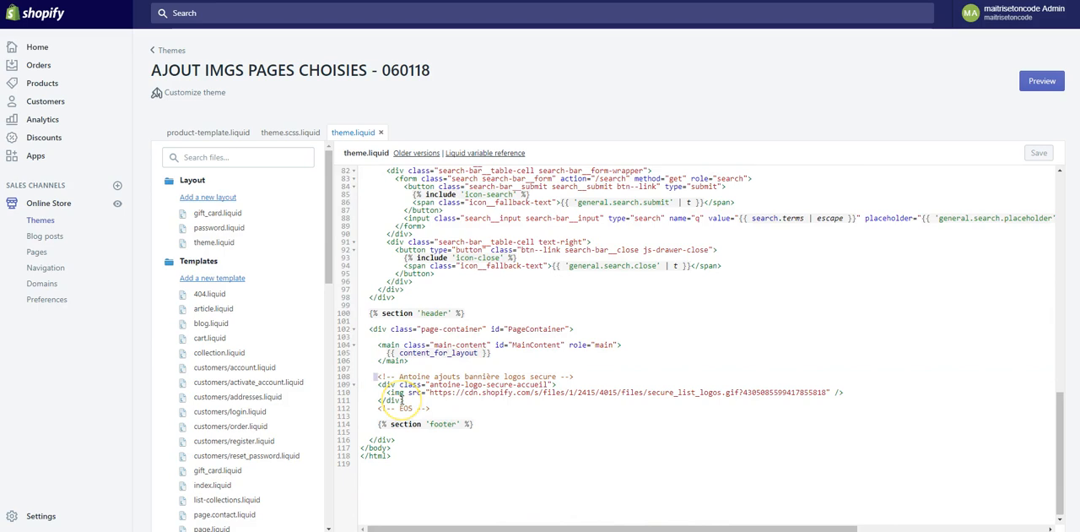
pyautogui.press('Return')
pyautogui.press('Up')
pyautogui.hotkey('ctrl', 'v')
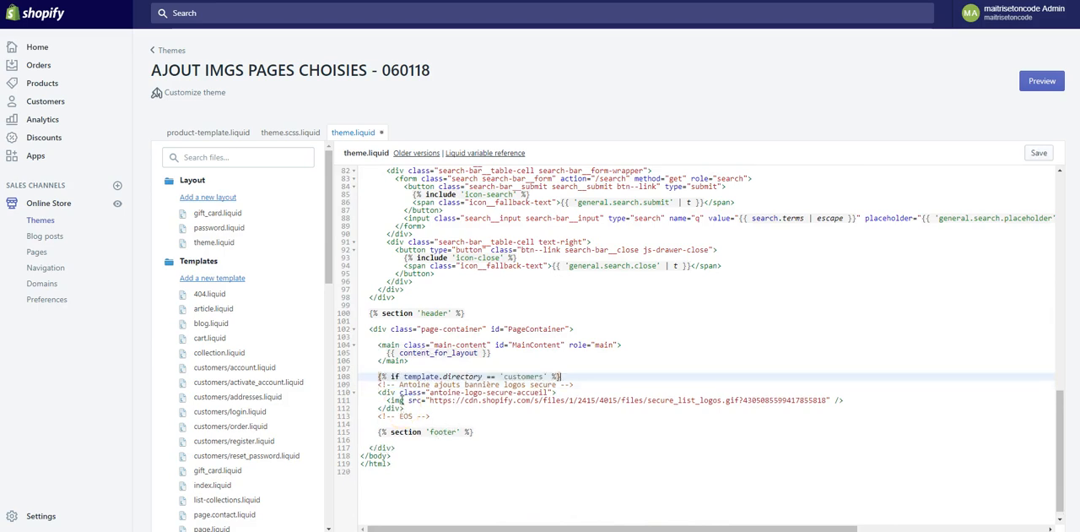
# - Change the banner condition's compared value to 'index' and close it with {% endif %} directly below the EOS comment in theme.liquid
pyautogui.hotkey('ctrl', 'shift', 'Left')
pyautogui.write('index')
pyautogui.scroll(10, 419, 289)
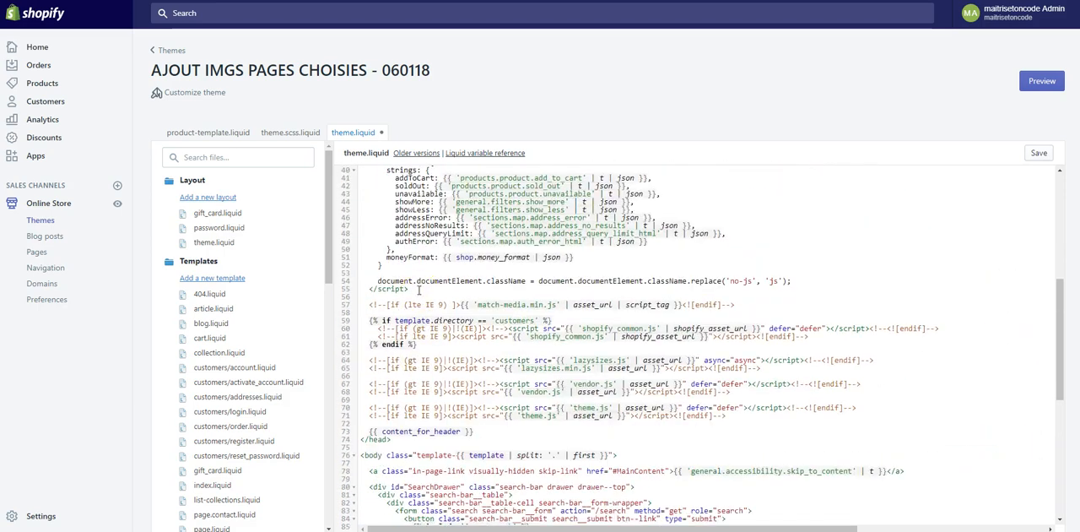
pyautogui.moveTo(417, 352); pyautogui.dragTo(370, 351)
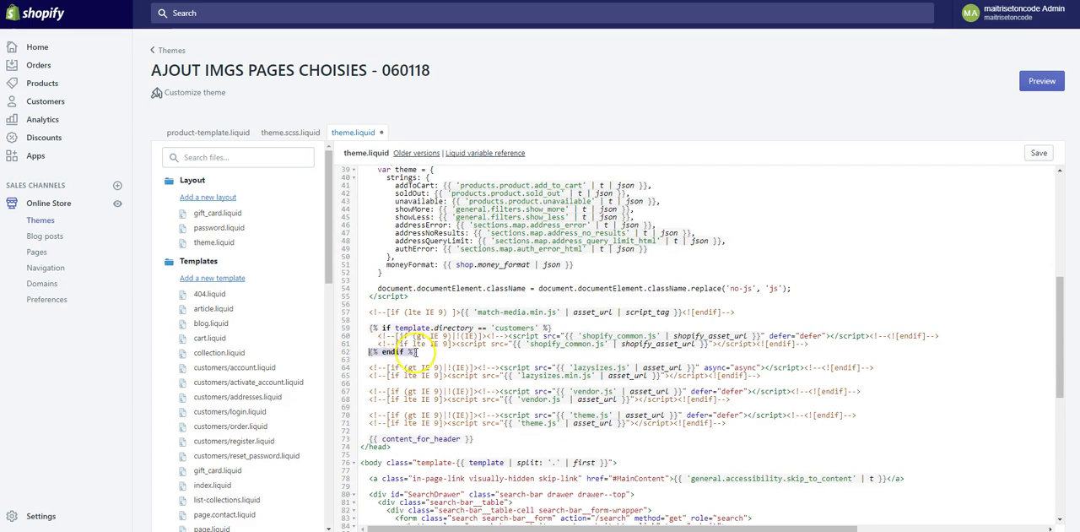
pyautogui.scroll(-10, 417, 354)
pyautogui.click(445, 409)
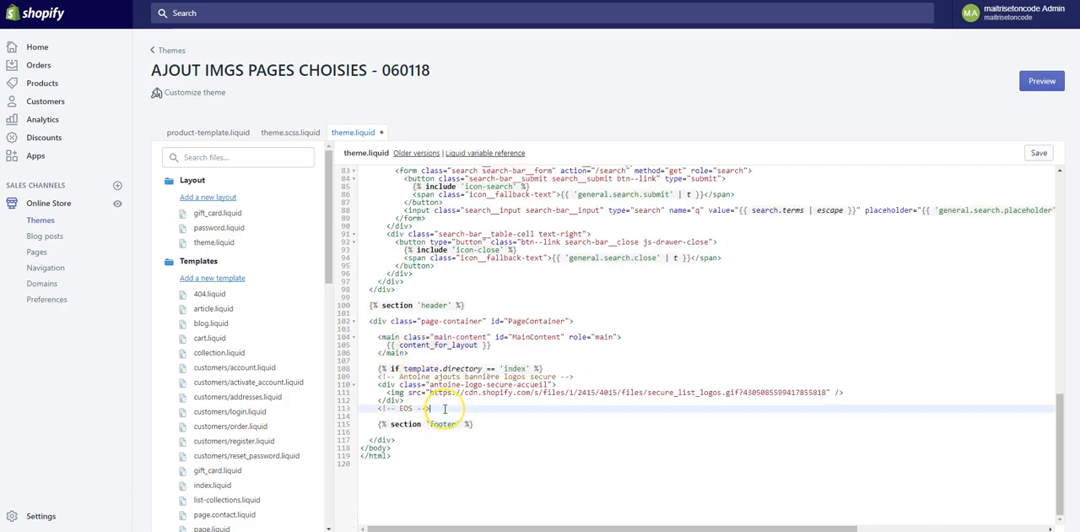
pyautogui.press('Return')
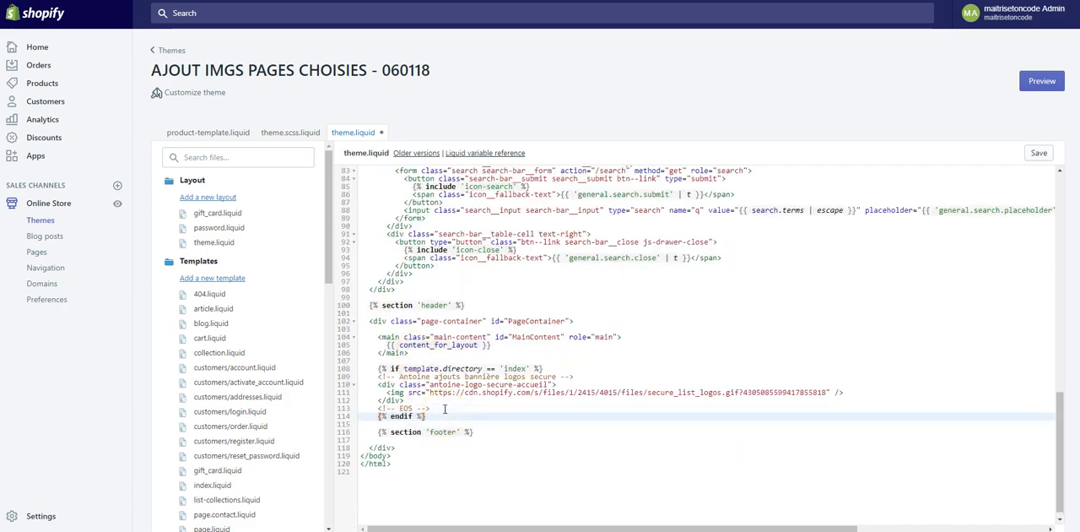
# - Indent the secure logos banner code between the if and endif lines and save theme.liquid
pyautogui.moveTo(435, 410); pyautogui.dragTo(411, 402)
pyautogui.press('Tab')
pyautogui.click(441, 414)
pyautogui.press('Tab')
pyautogui.click(439, 409)
pyautogui.hotkey('ctrl', 's')
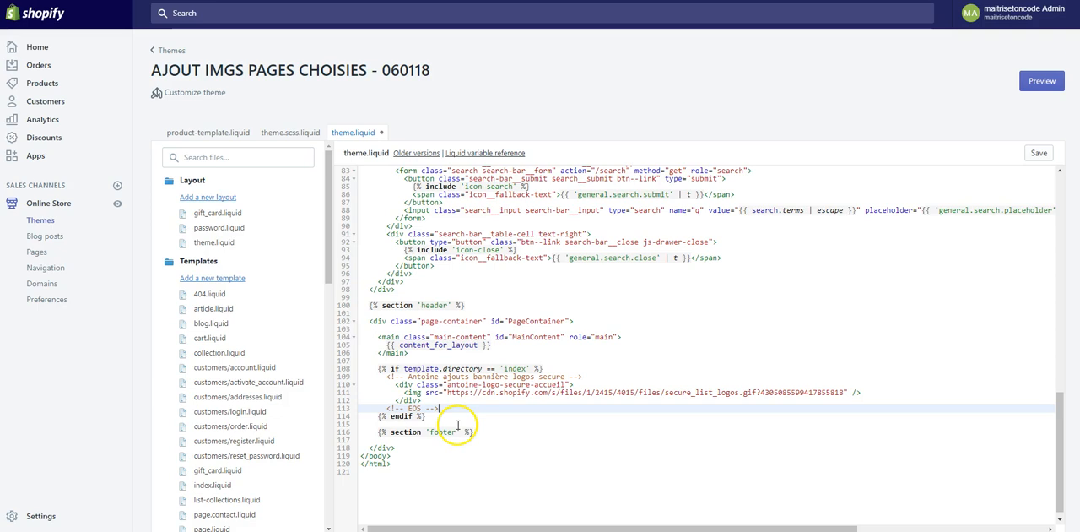
# - Review the parts of the template.directory condition, and reload the home page preview to check for the secure logos banner
pyautogui.click(381, 367)
pyautogui.doubleClick(395, 369)
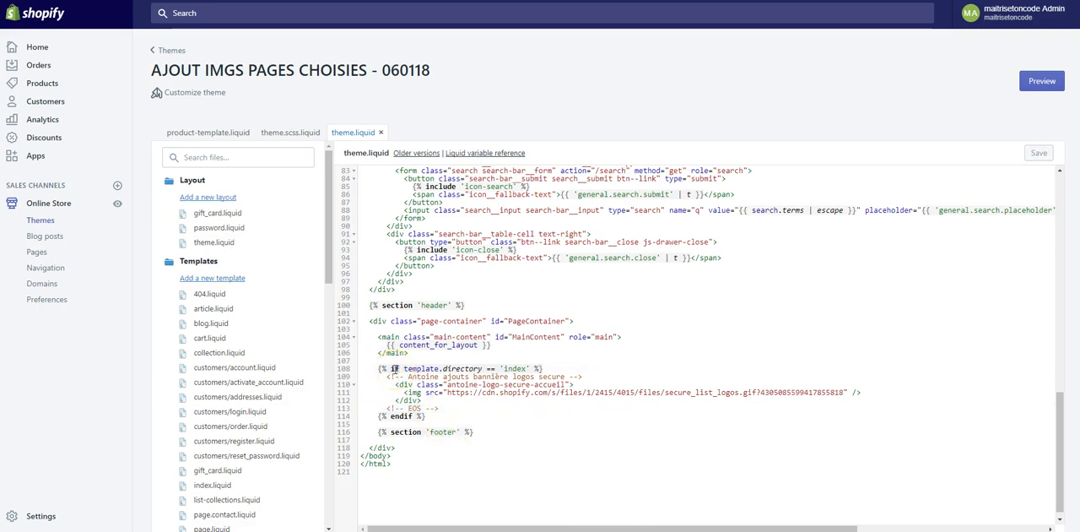
pyautogui.doubleClick(462, 369)
pyautogui.doubleClick(515, 369)
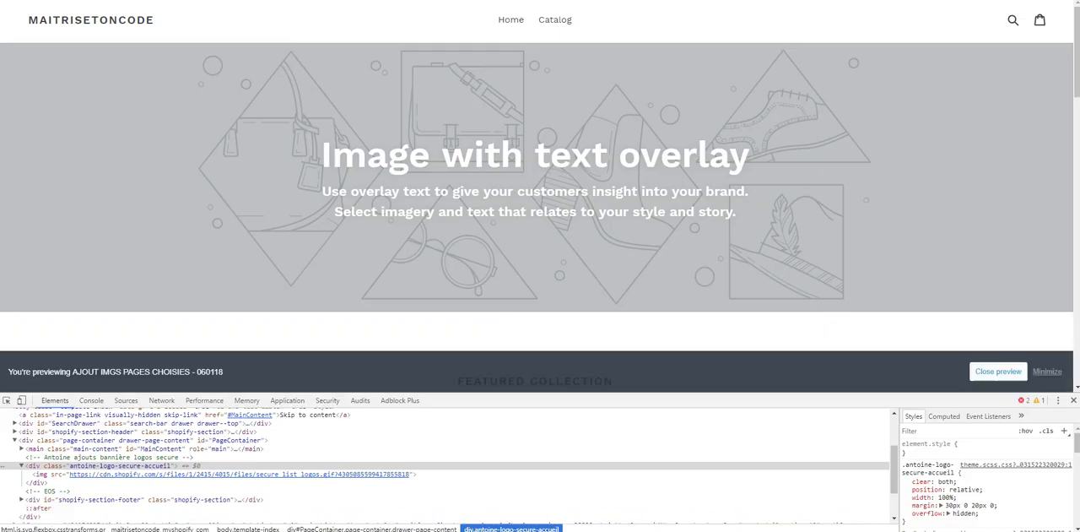
pyautogui.press('F5')
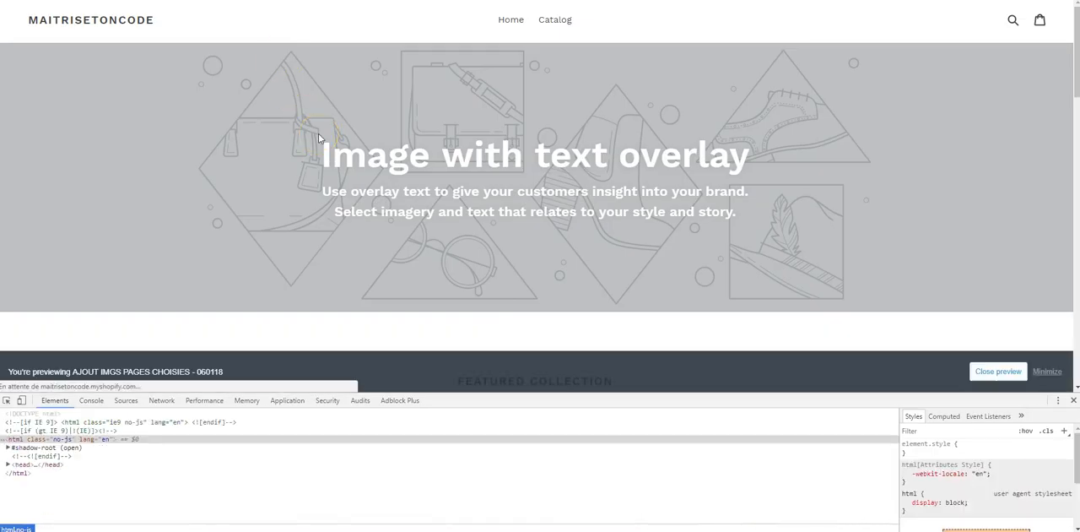
pyautogui.scroll(-10, 321, 216)
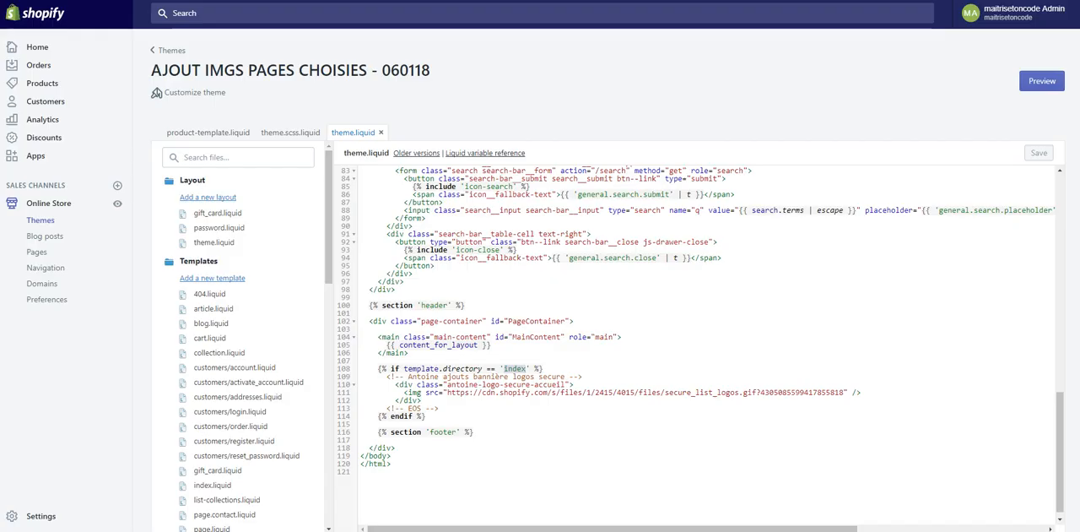
# - Remove .directory from the banner condition so it reads {% if template == 'index' %}, and save theme.liquid
pyautogui.scroll(-1, 366, 193)
pyautogui.click(451, 267)
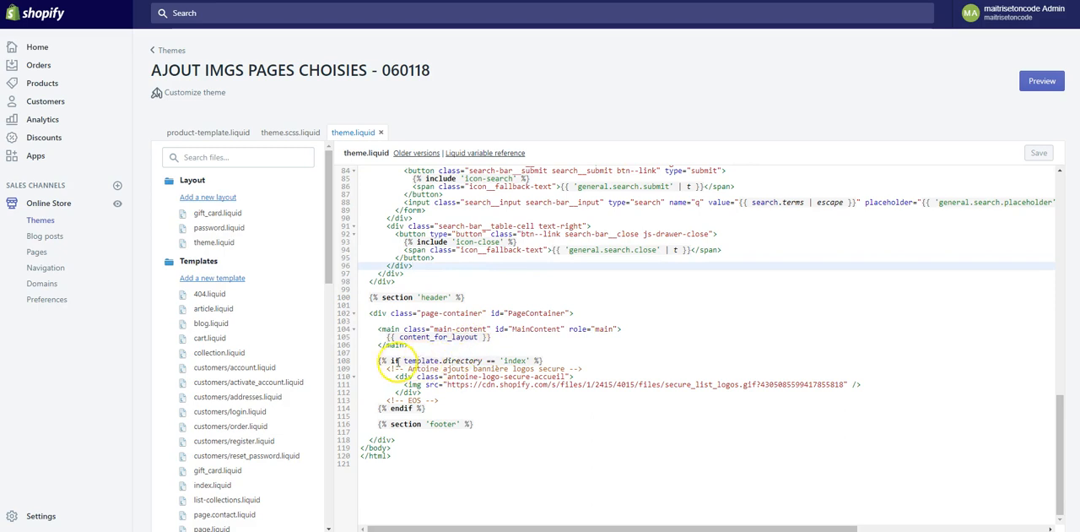
pyautogui.doubleClick(463, 360)
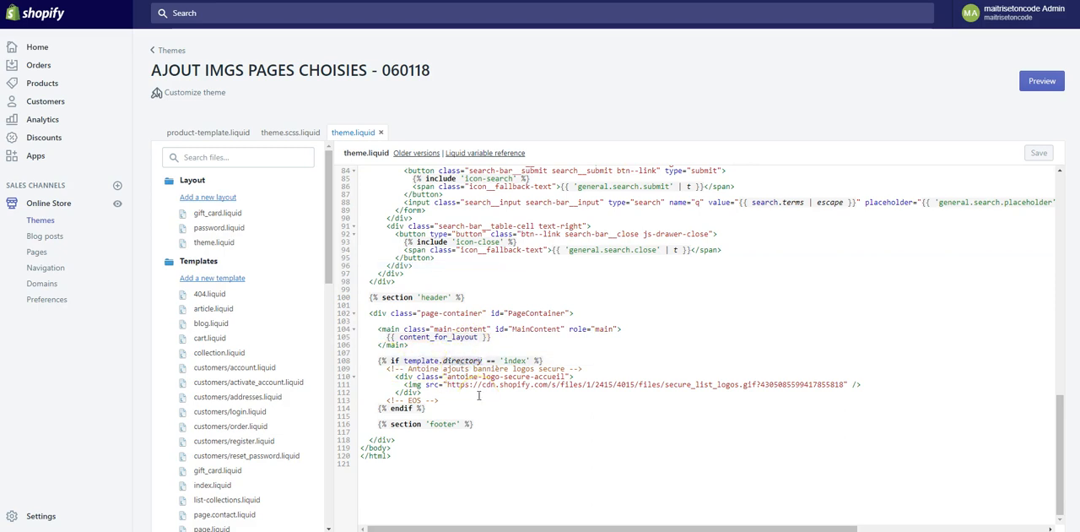
pyautogui.press('BackSpace')
pyautogui.press('BackSpace')
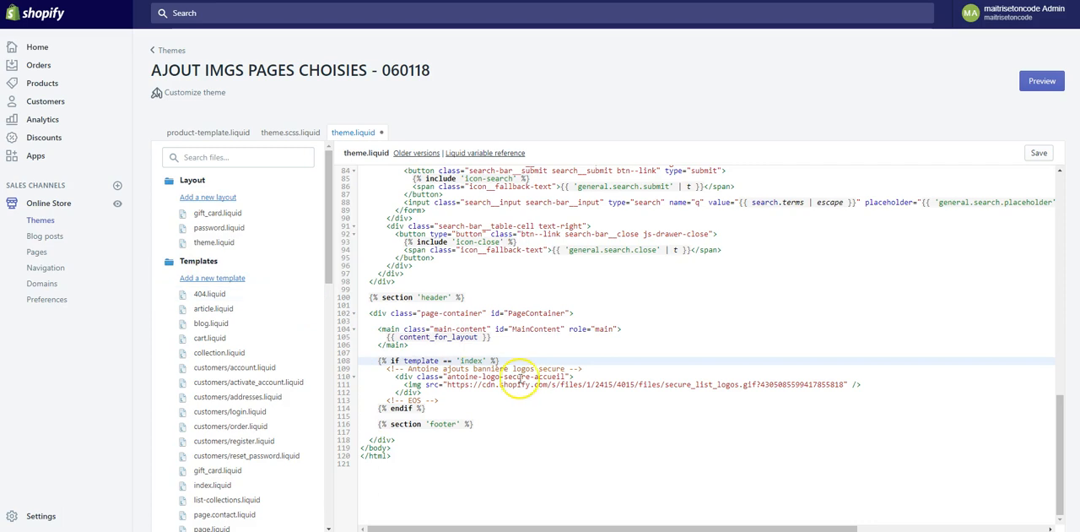
pyautogui.doubleClick(419, 360)
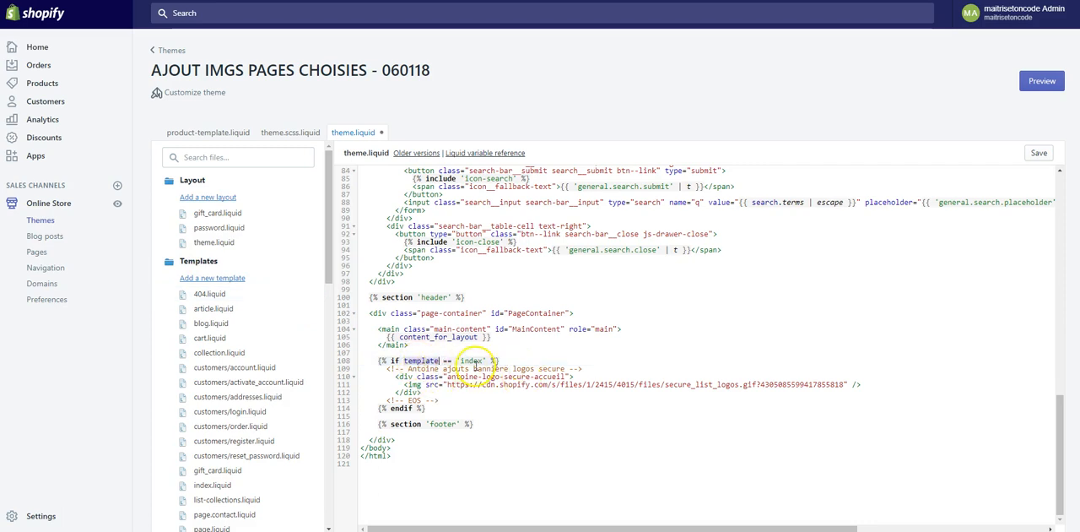
pyautogui.hotkey('ctrl', 's')
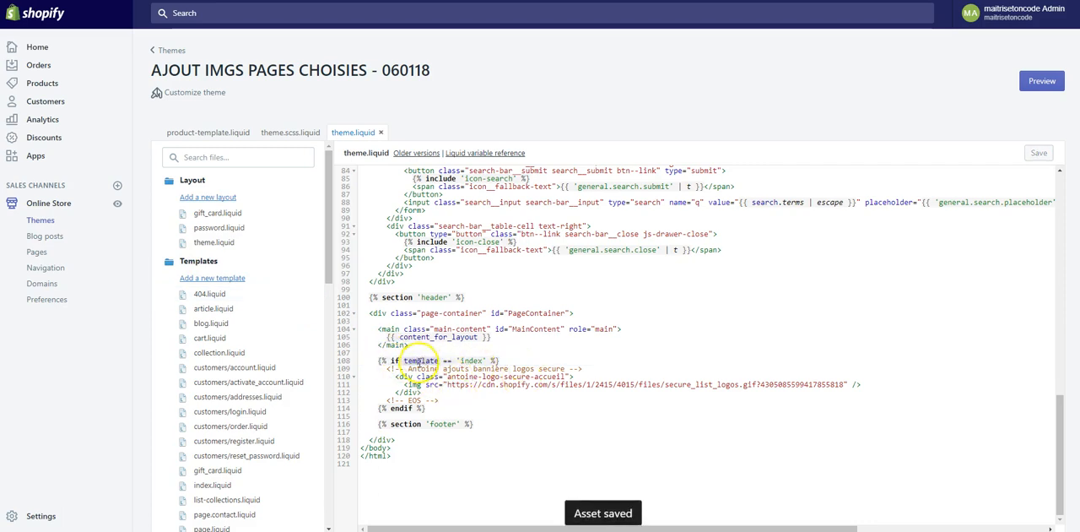
# - Review the {% if template == 'index' %} condition and the banner code enclosed by it in theme.liquid
pyautogui.doubleClick(471, 361)
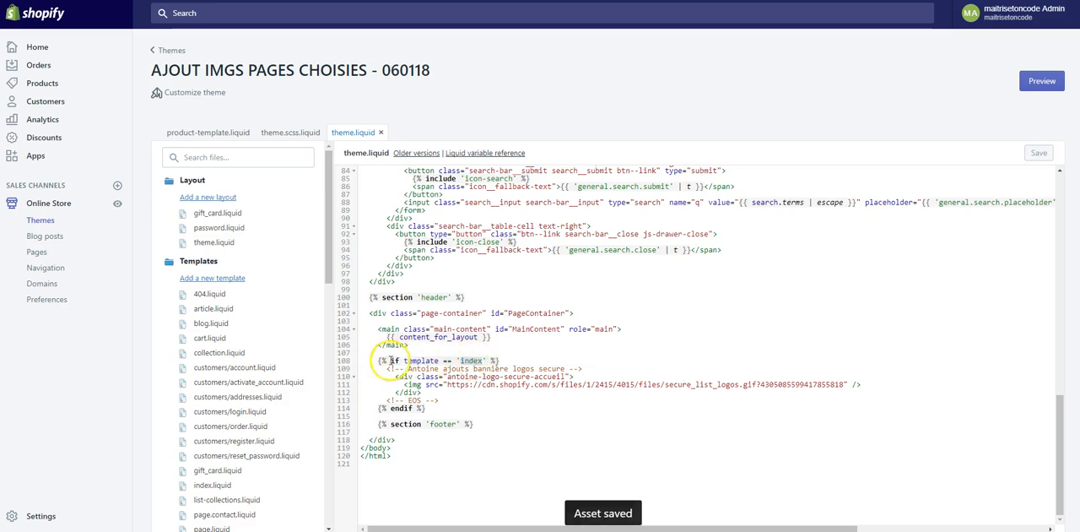
pyautogui.moveTo(378, 360); pyautogui.dragTo(516, 361)
pyautogui.click(511, 361)
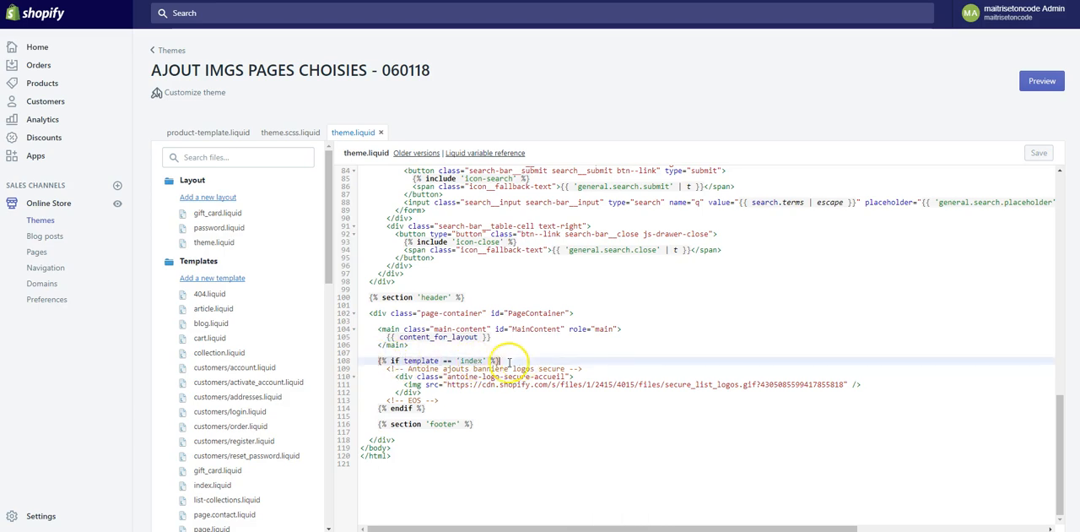
pyautogui.moveTo(379, 368); pyautogui.dragTo(458, 406)
pyautogui.click(456, 408)
# - Return to the home page preview, close the developer tools and check for the secure logos banner above the footer
pyautogui.click(296, 2)
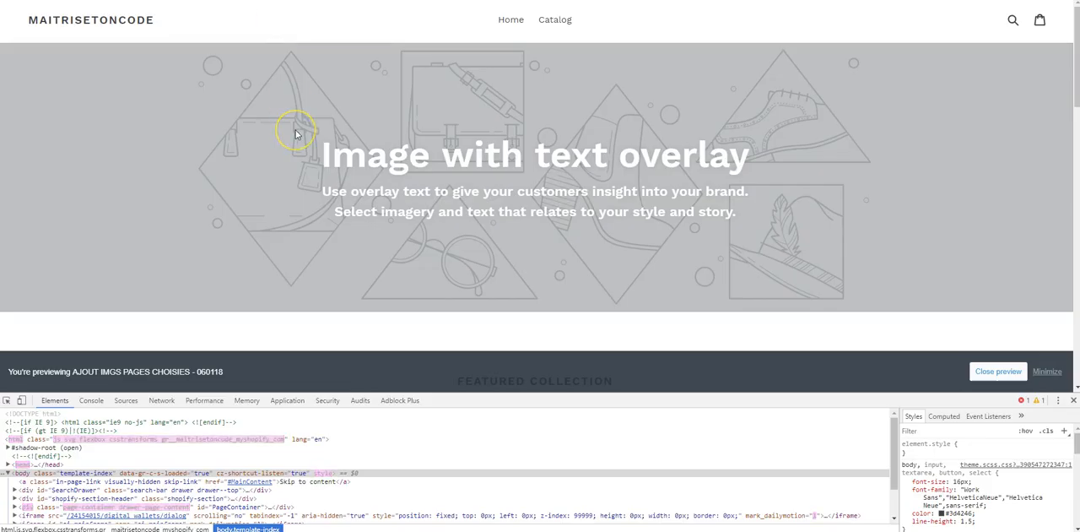
pyautogui.click(1073, 400)
pyautogui.scroll(-15, 374, 283)
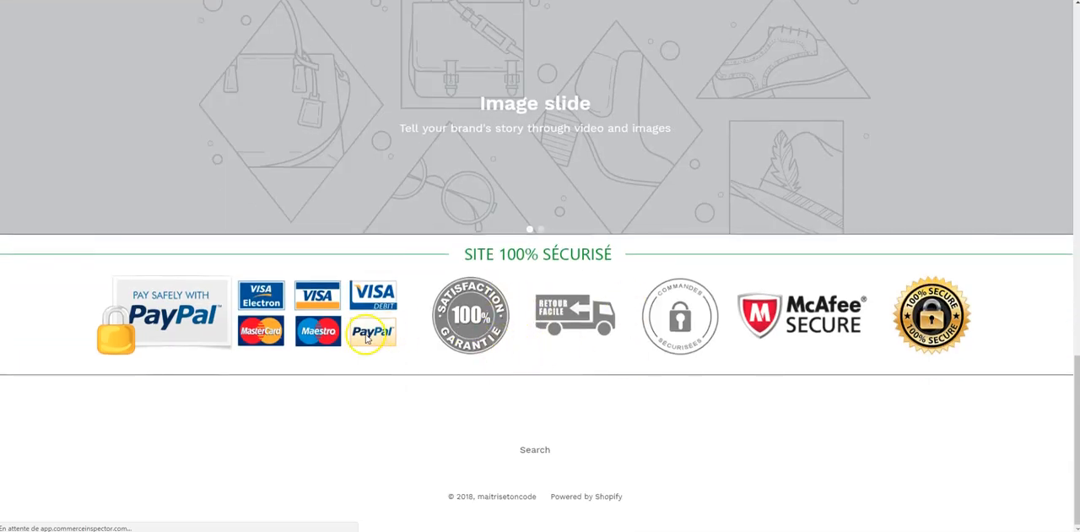
pyautogui.scroll(8, 372, 327)
pyautogui.scroll(1, 372, 327)
# - Check the hat product page down to its footer for the secure logos banner, and compare it with the bottom of the home page
pyautogui.click(344, 334)
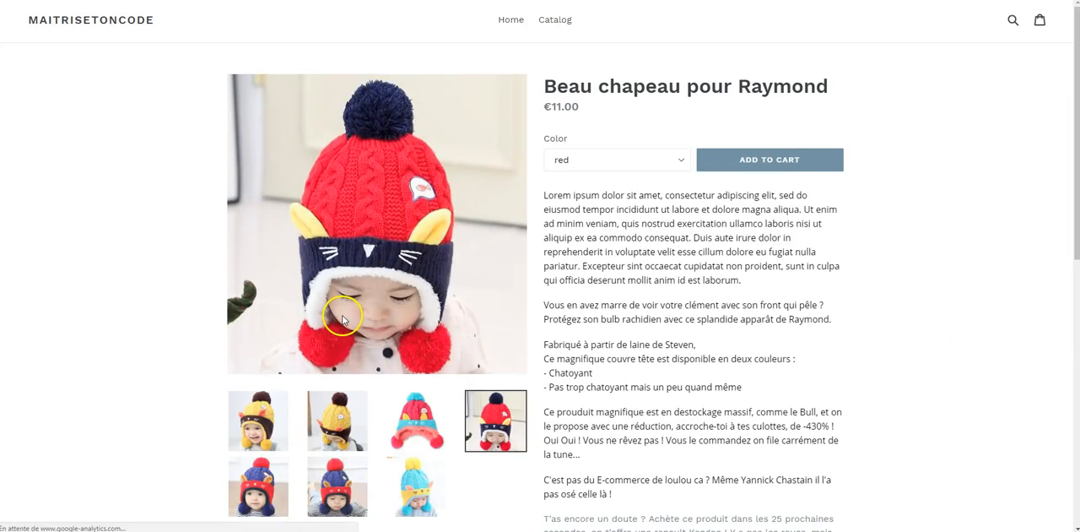
pyautogui.scroll(-10, 335, 301)
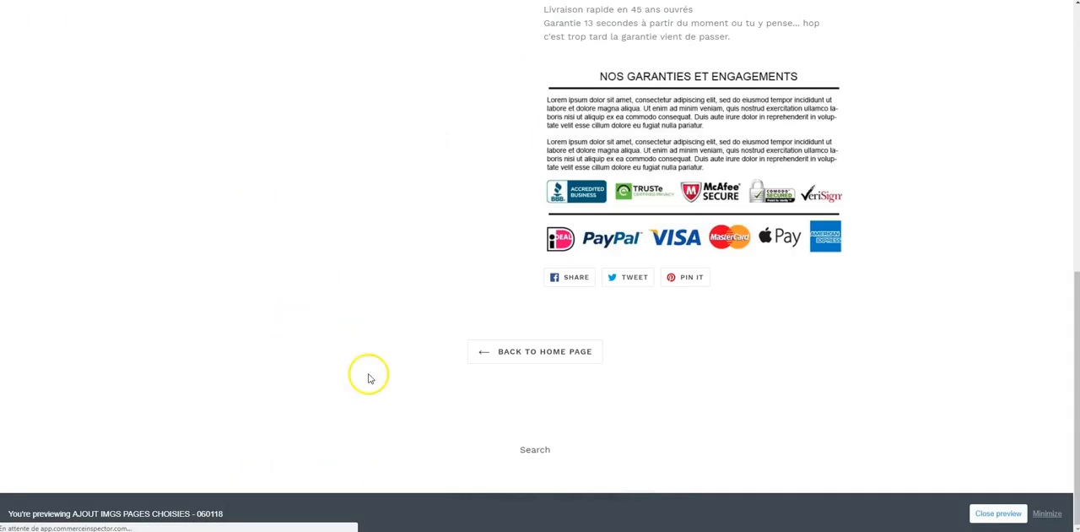
pyautogui.scroll(10, 393, 323)
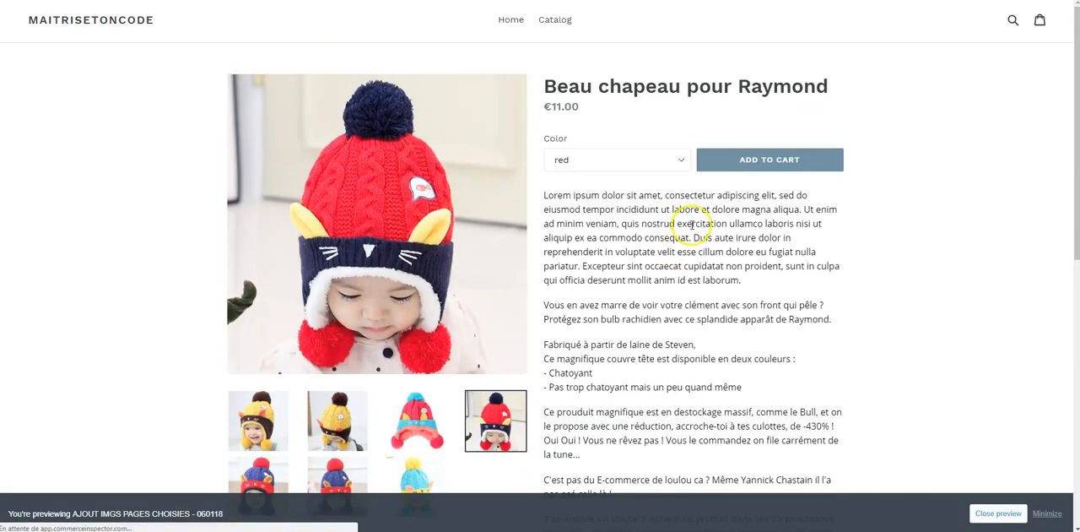
pyautogui.scroll(-10, 694, 233)
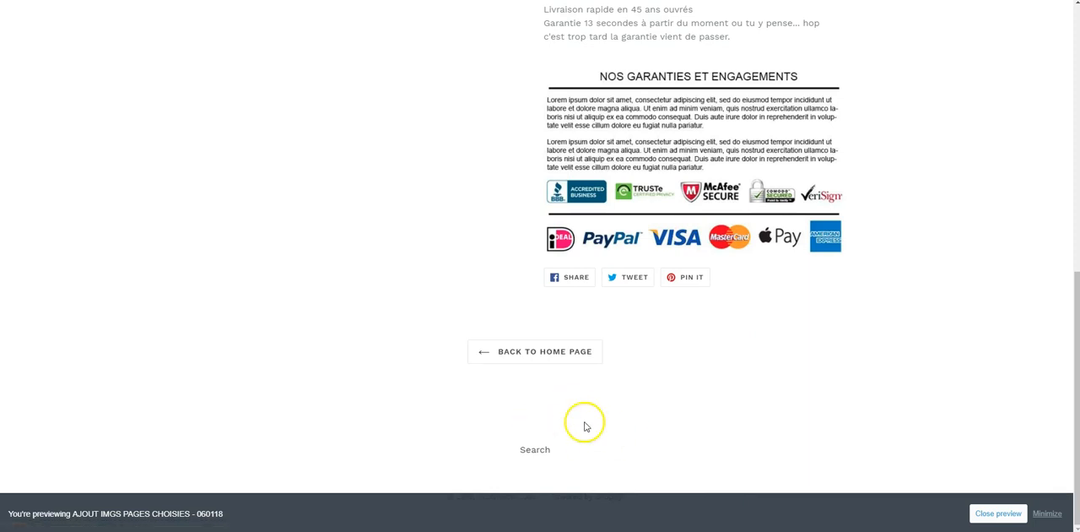
pyautogui.scroll(10, 583, 421)
pyautogui.click(116, 25)
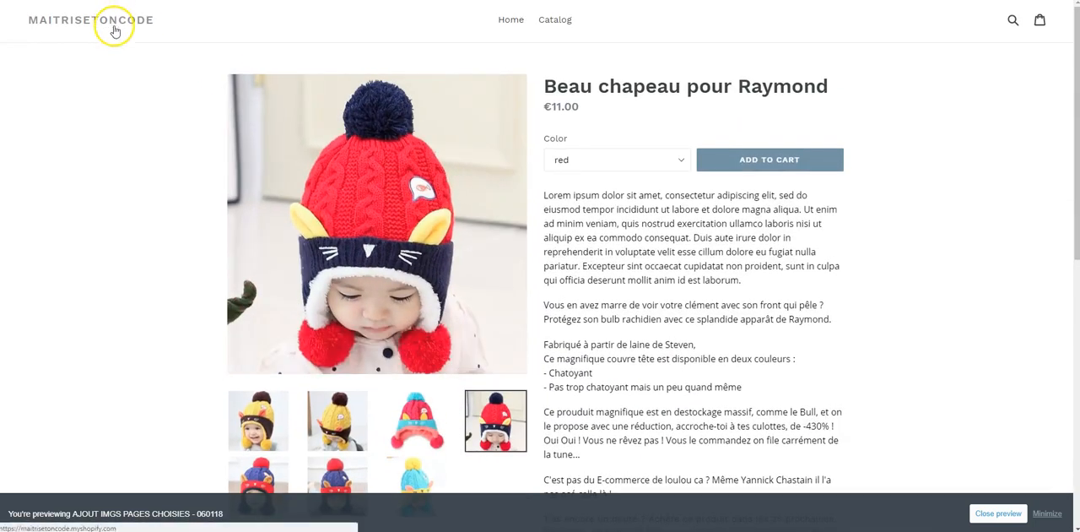
pyautogui.scroll(-1, 324, 268)
pyautogui.scroll(-10, 323, 268)
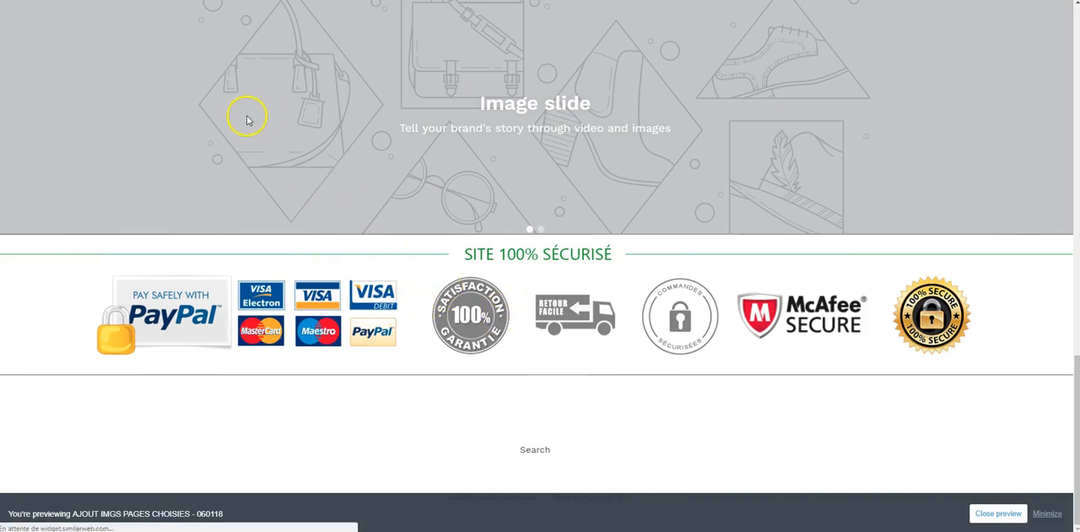
# - Revisit the condition in theme.liquid, and recheck the guarantees banner and footer area on the hat product page in the preview
pyautogui.click(202, 1)
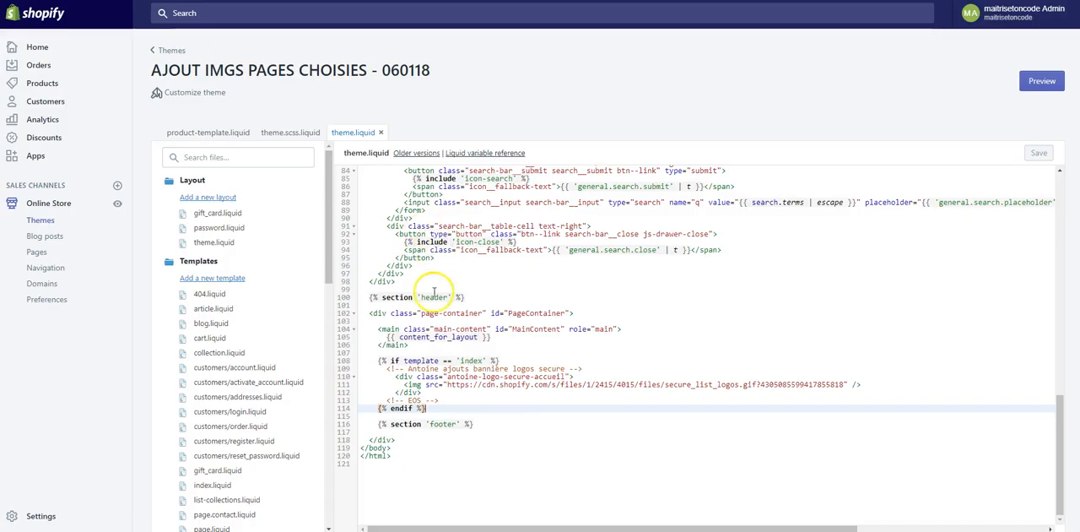
pyautogui.click(253, 1)
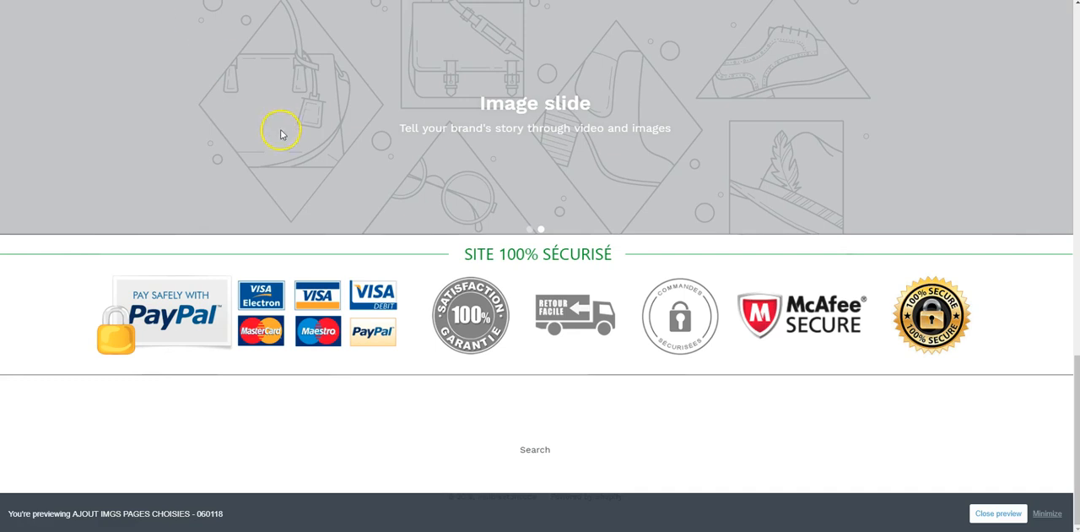
pyautogui.scroll(5, 274, 128)
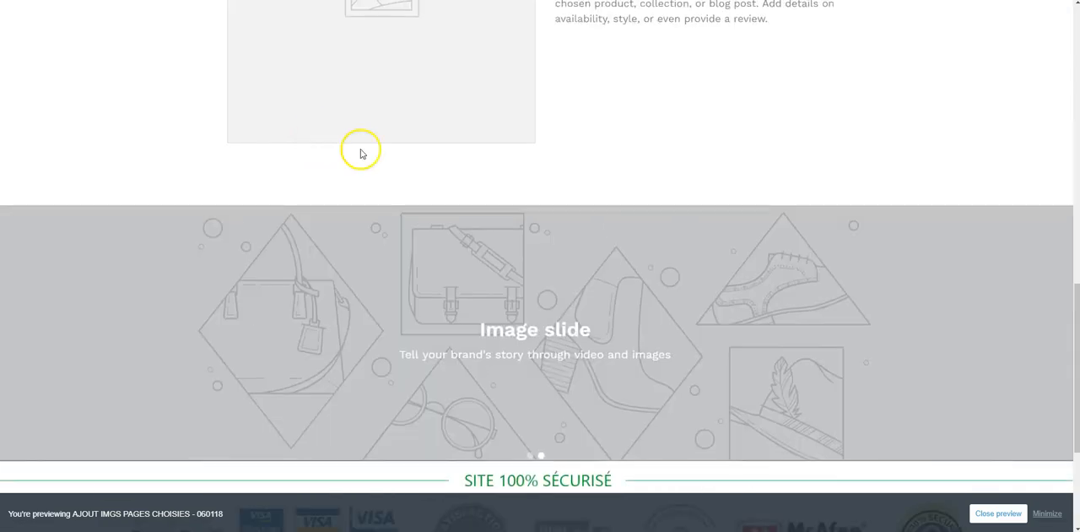
pyautogui.scroll(5, 597, 155)
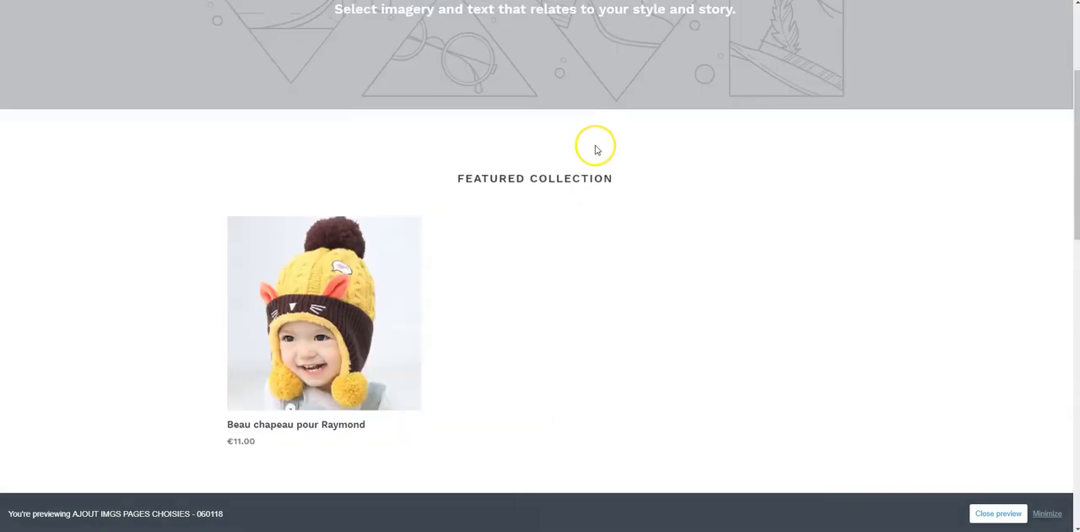
pyautogui.click(483, 306)
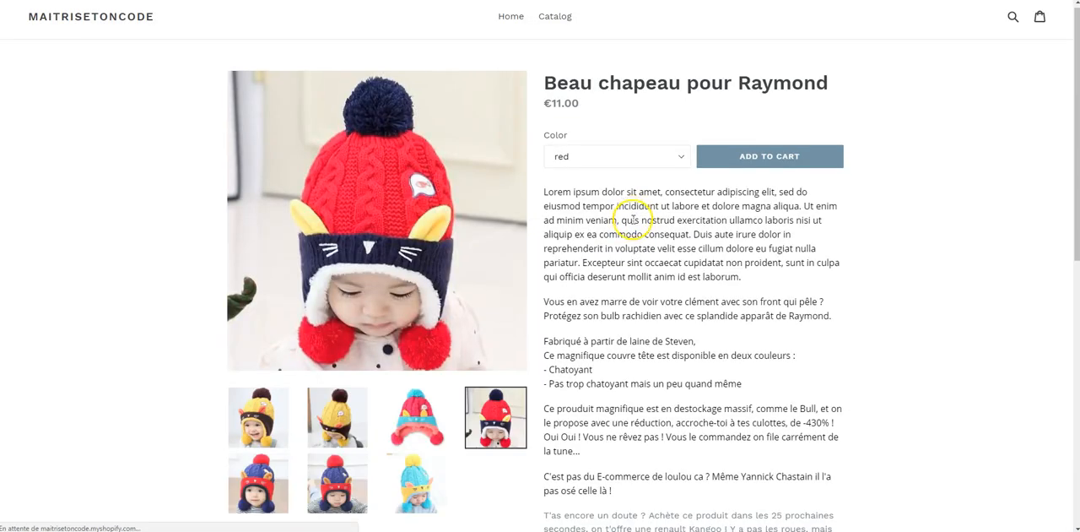
pyautogui.scroll(-10, 633, 221)
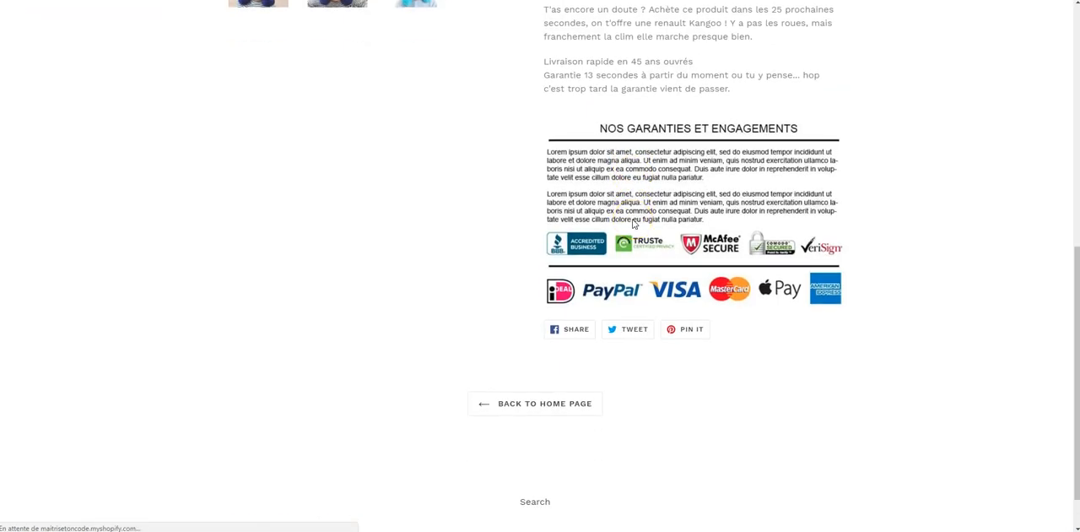
pyautogui.scroll(1, 635, 223)
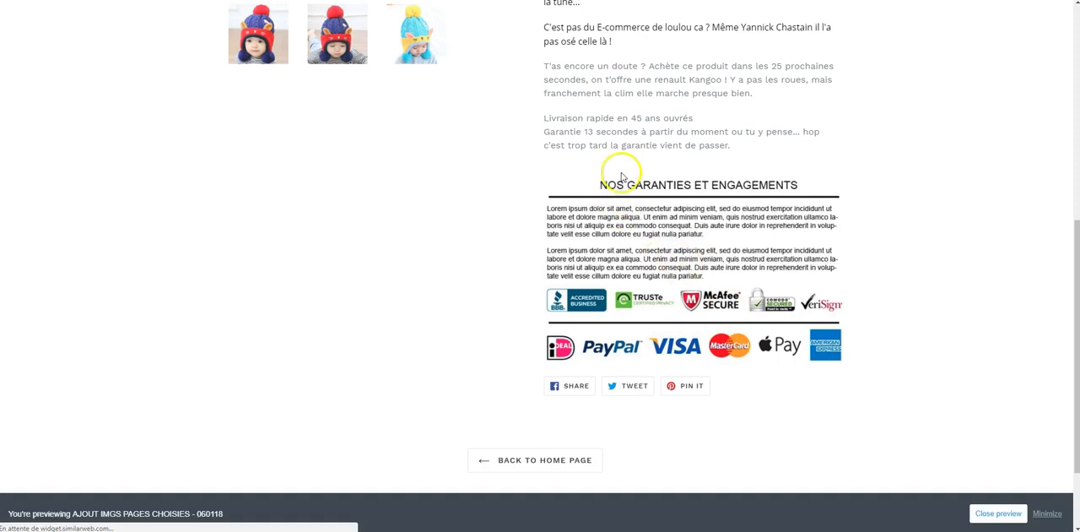
pyautogui.scroll(5, 381, 92)
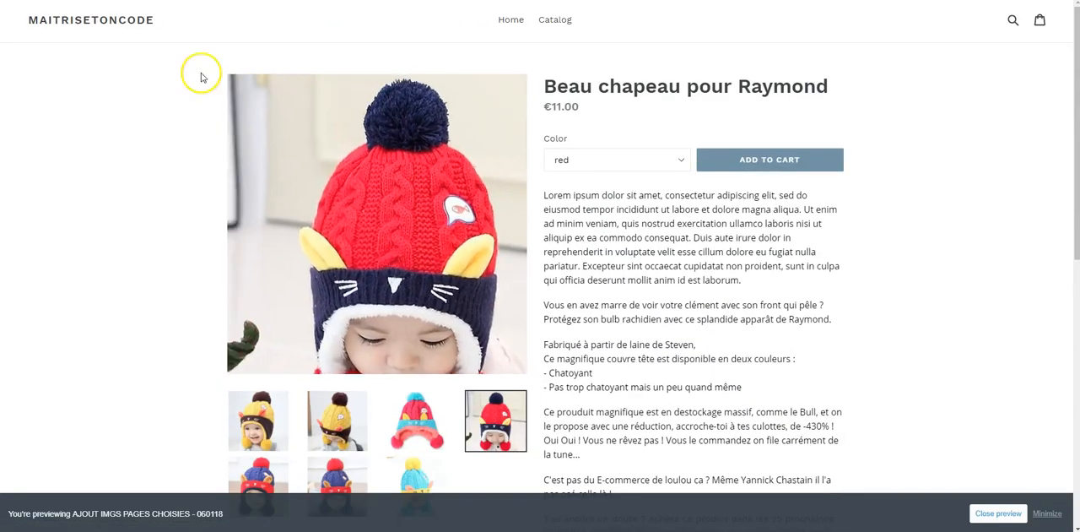
# - Recheck the secure logos banner at the bottom of the home page, and return to the condition line in theme.liquid
pyautogui.click(108, 27)
pyautogui.scroll(-15, 349, 230)
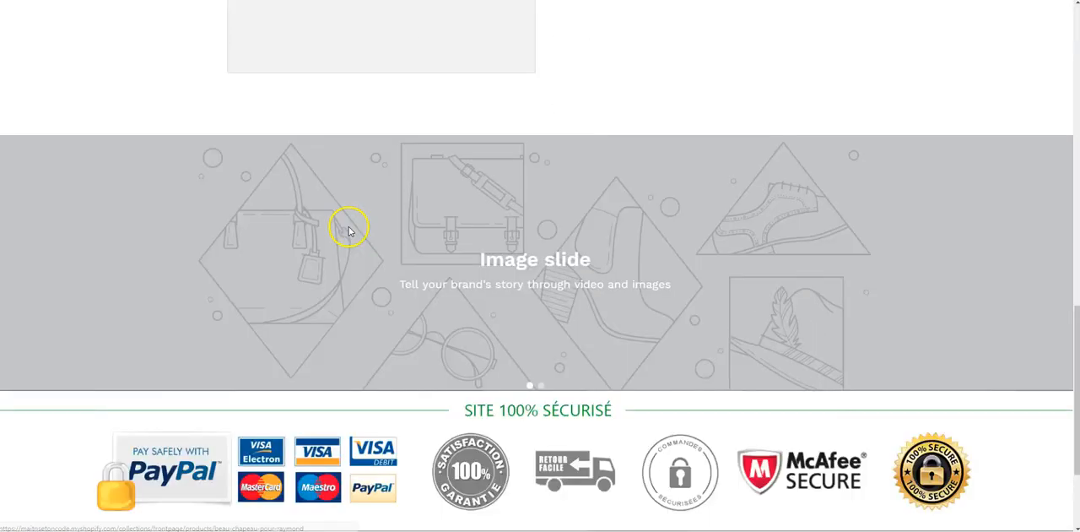
pyautogui.scroll(-2, 349, 230)
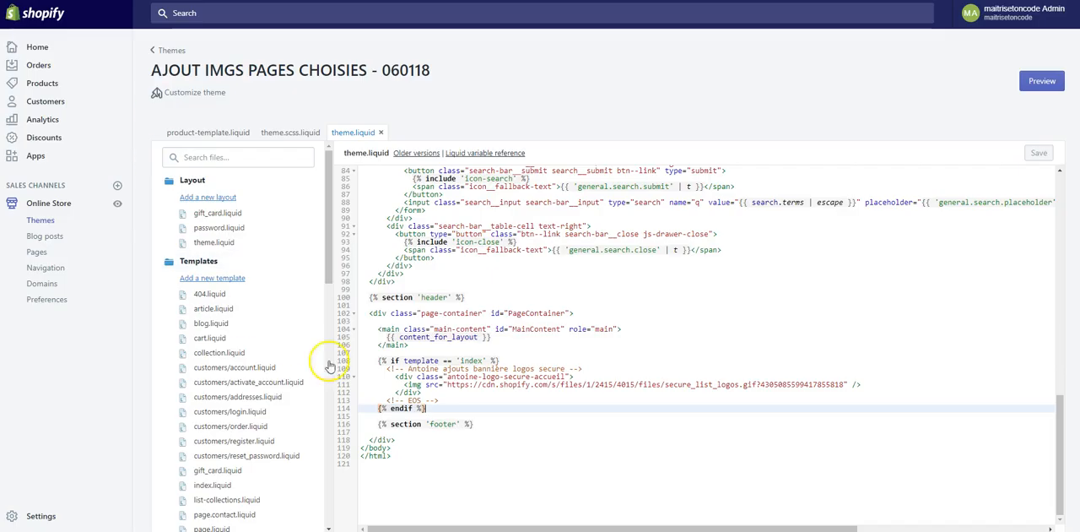
pyautogui.click(518, 360)
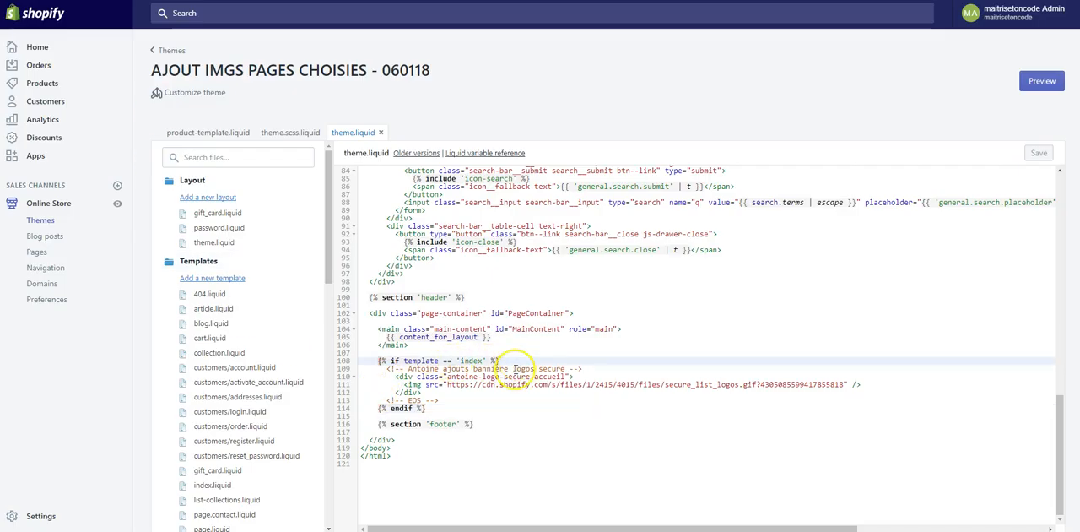
# - Look over the home page preview from the secure logos banner up to the header image, and down through its sections again
pyautogui.click(499, 436)
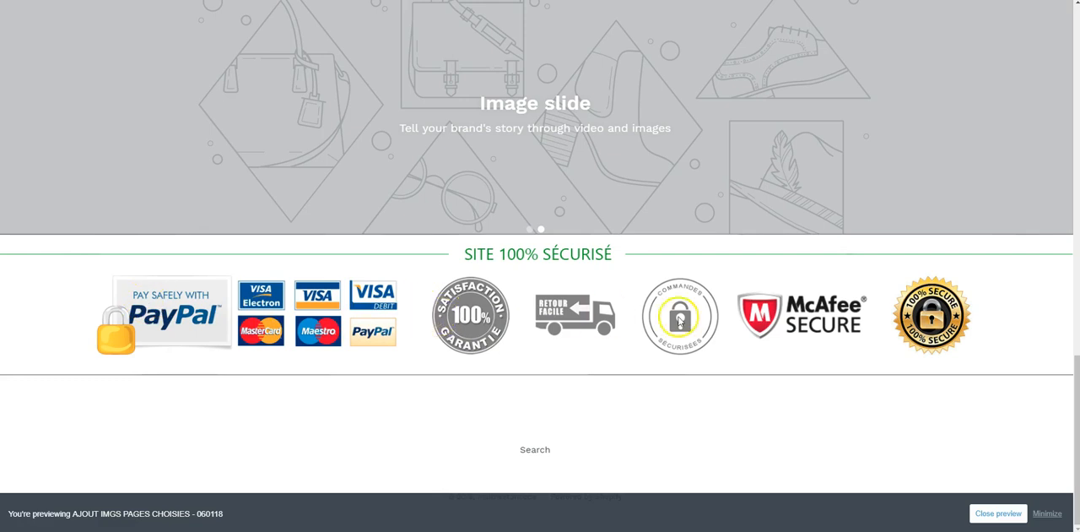
pyautogui.scroll(15, 680, 321)
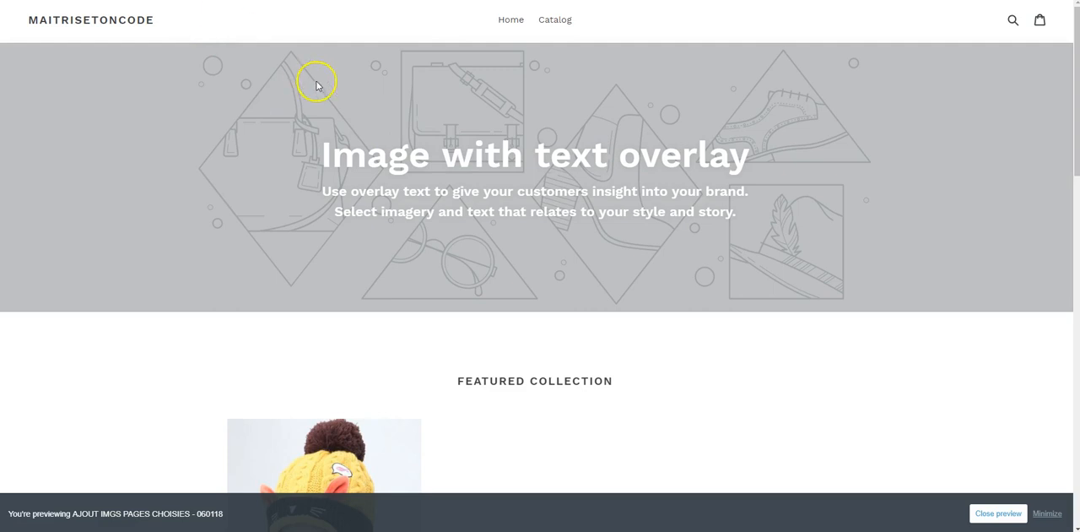
pyautogui.scroll(-10, 316, 84)
pyautogui.scroll(10, 316, 85)
# - Switch to the SOLDES banner in Photoshop, collapse the Character settings, and open the Save for Web export for the image
pyautogui.click(236, 530)
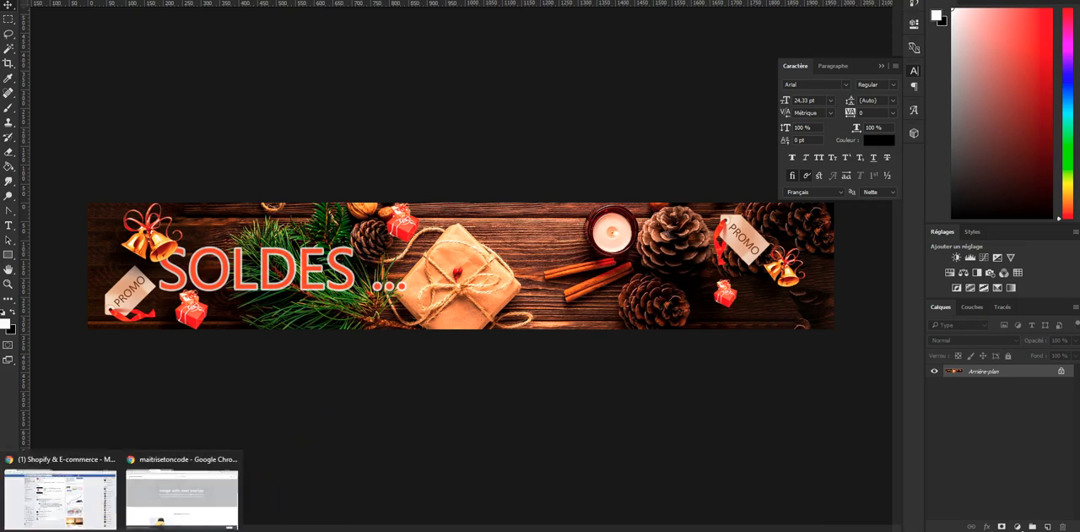
pyautogui.click(162, 505)
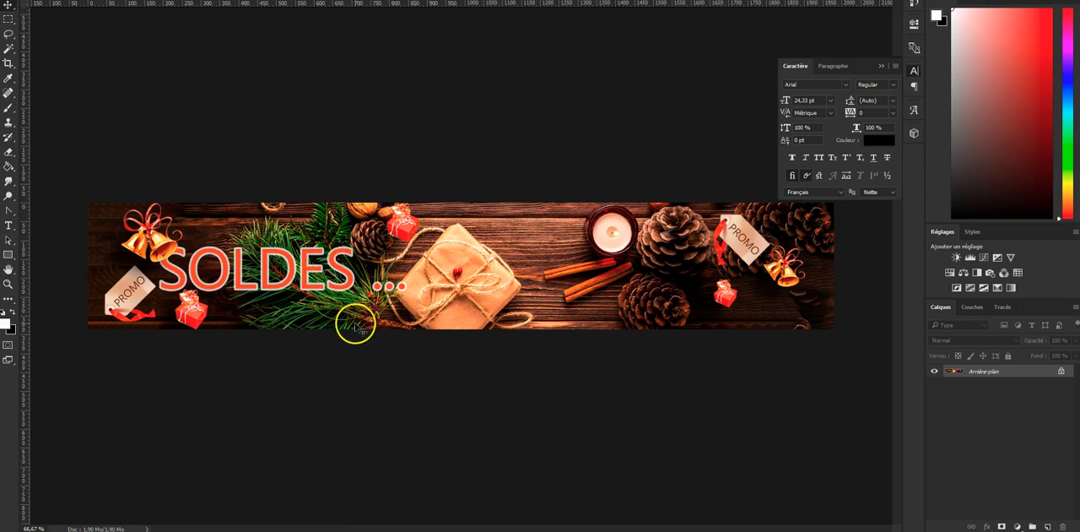
pyautogui.click(913, 71)
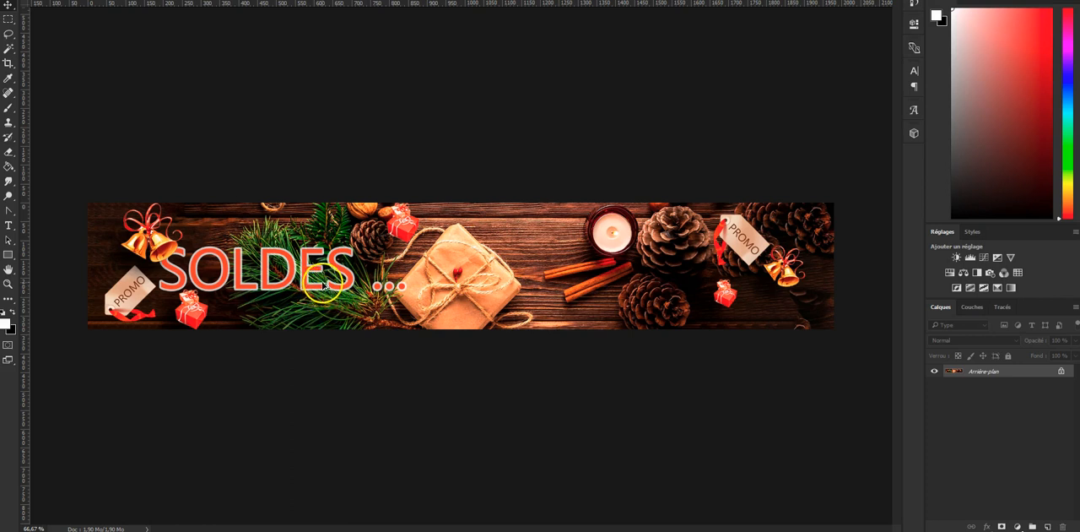
pyautogui.hotkey('ctrl', 'alt', 'shift', 's')
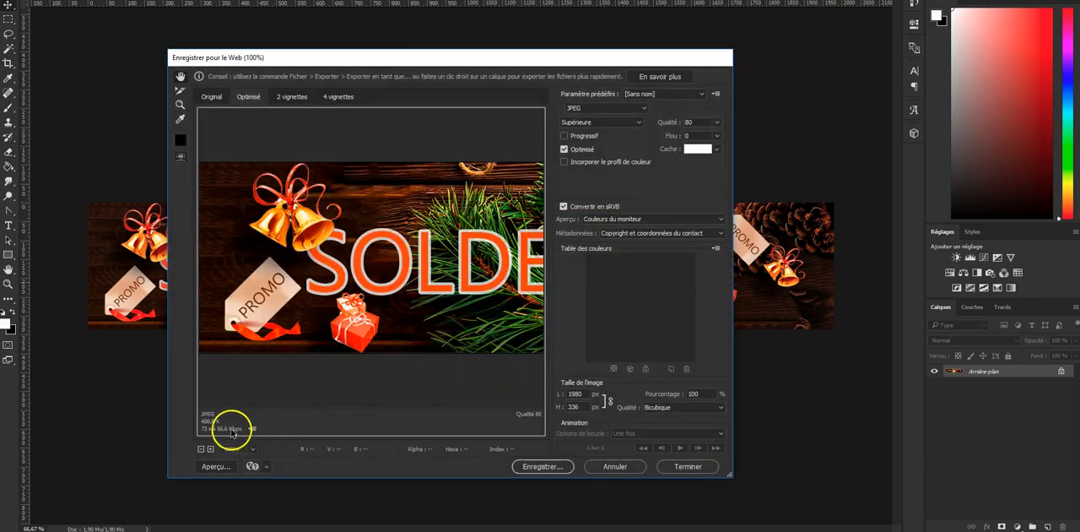
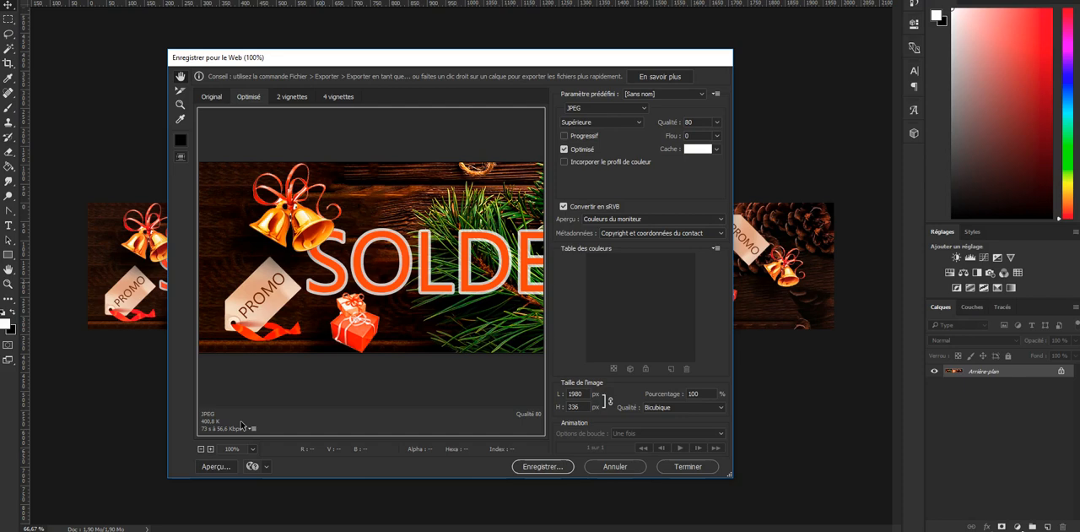
# - Cancel the Save for Web export, switch to the browser's home page preview, and recheck the secure logos banner near the footer
pyautogui.click(610, 467)
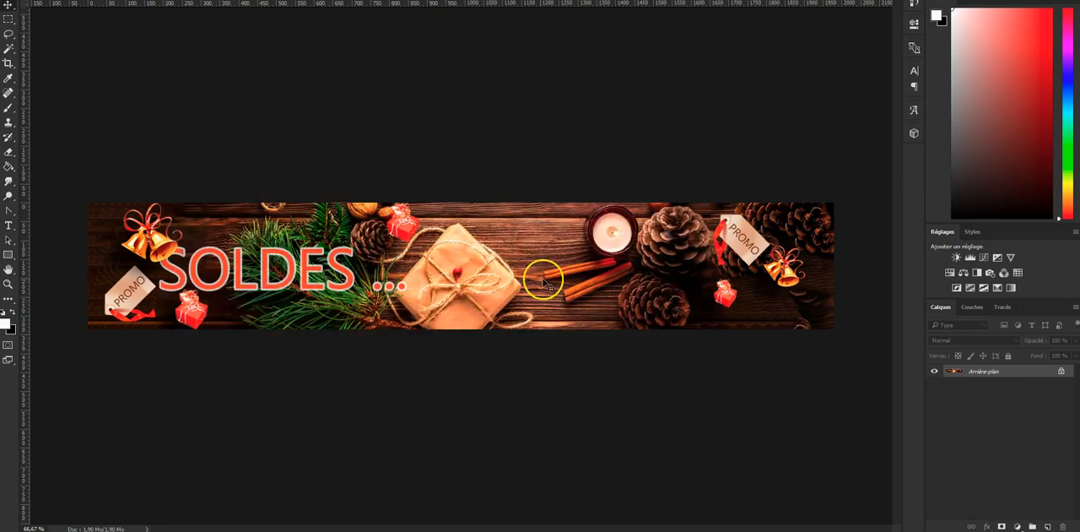
pyautogui.hotkey('alt', 'Tab')
pyautogui.scroll(-15, 391, 359)
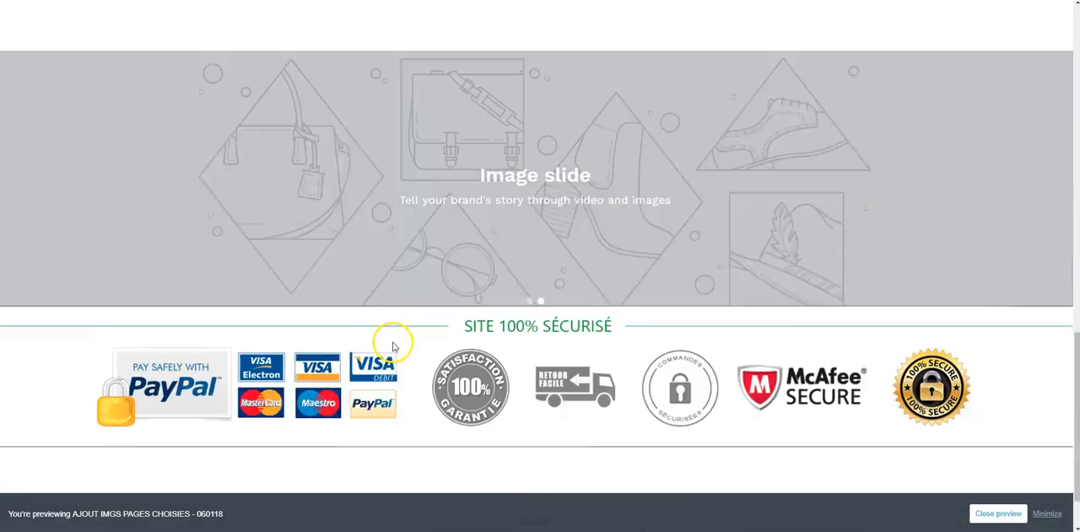
pyautogui.scroll(-2, 392, 346)
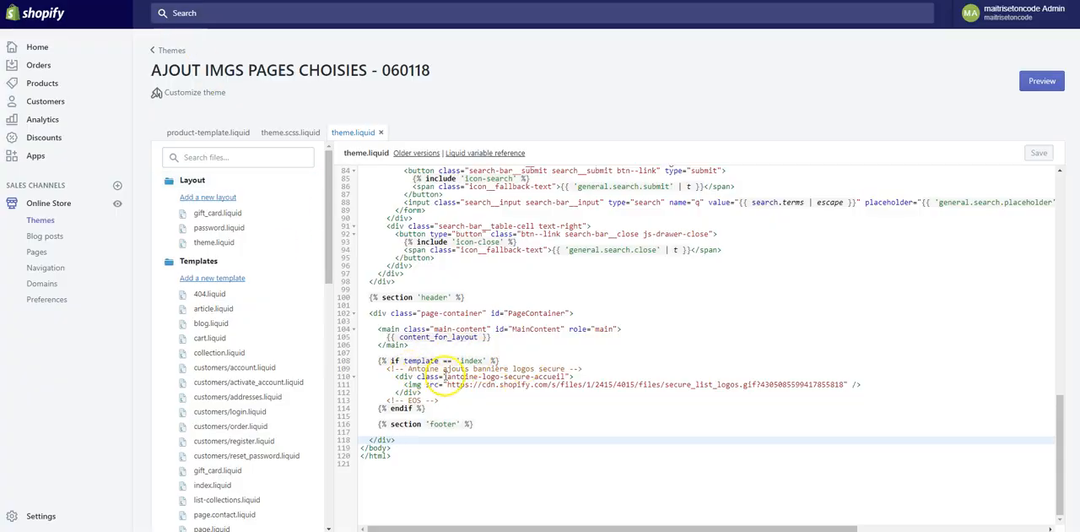
# - Copy the secure logos div's class name ending in logo-secure-accueil from theme.liquid, and switch to theme.scss.liquid
pyautogui.moveTo(448, 376); pyautogui.dragTo(557, 377)
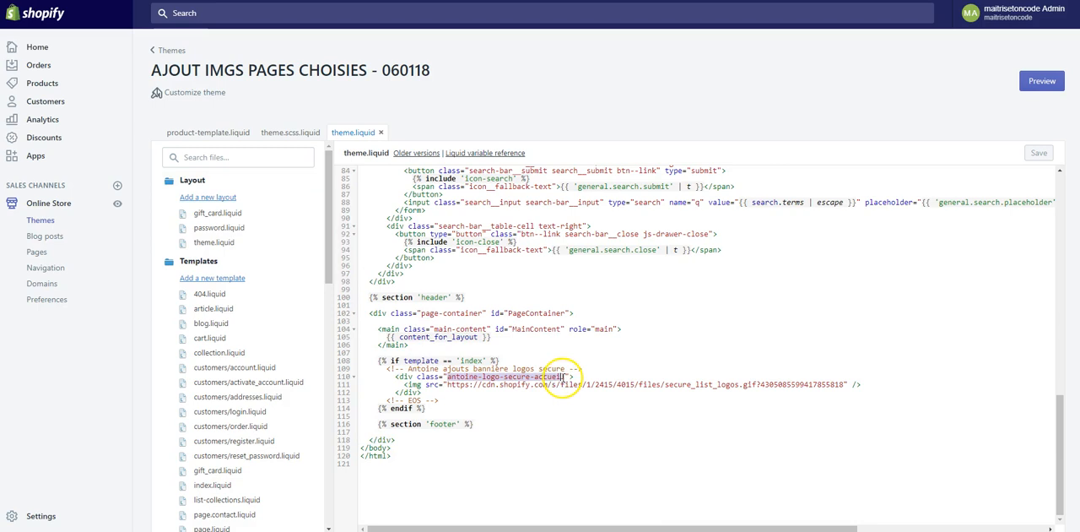
pyautogui.rightClick(556, 378)
pyautogui.click(579, 397)
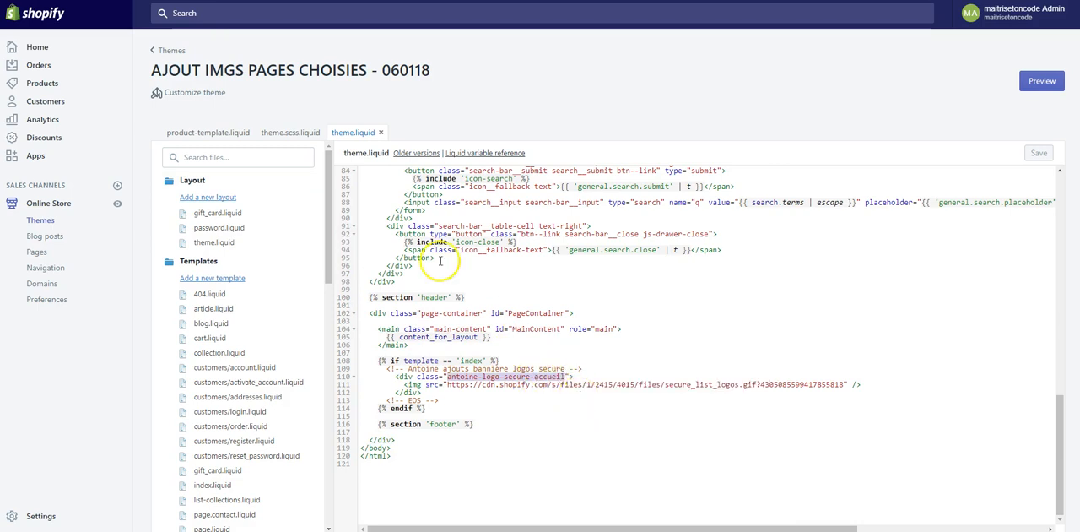
pyautogui.click(306, 135)
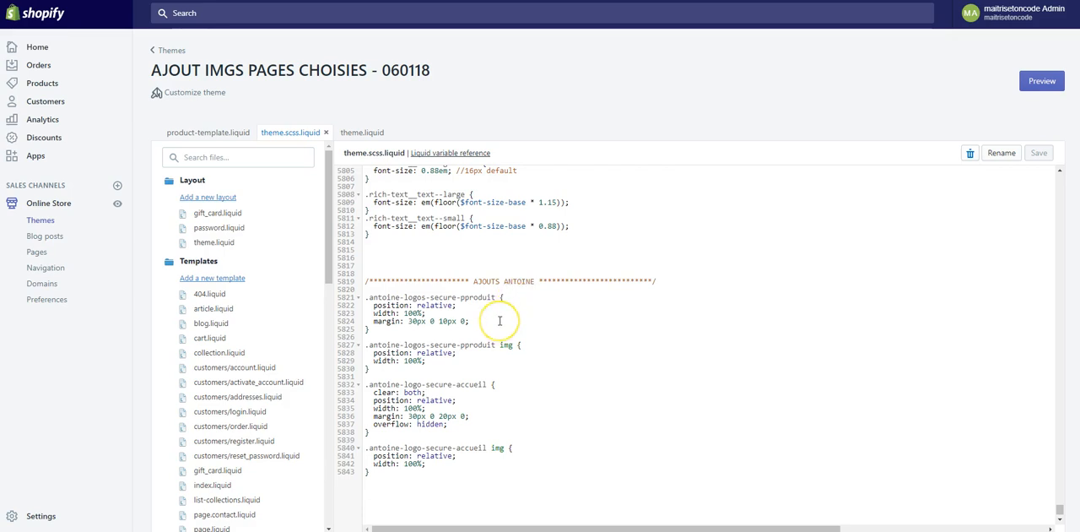
# - Look through the end of the stylesheet above the custom additions, and search theme.scss.liquid for "media"
pyautogui.scroll(3, 499, 320)
pyautogui.scroll(1, 500, 319)
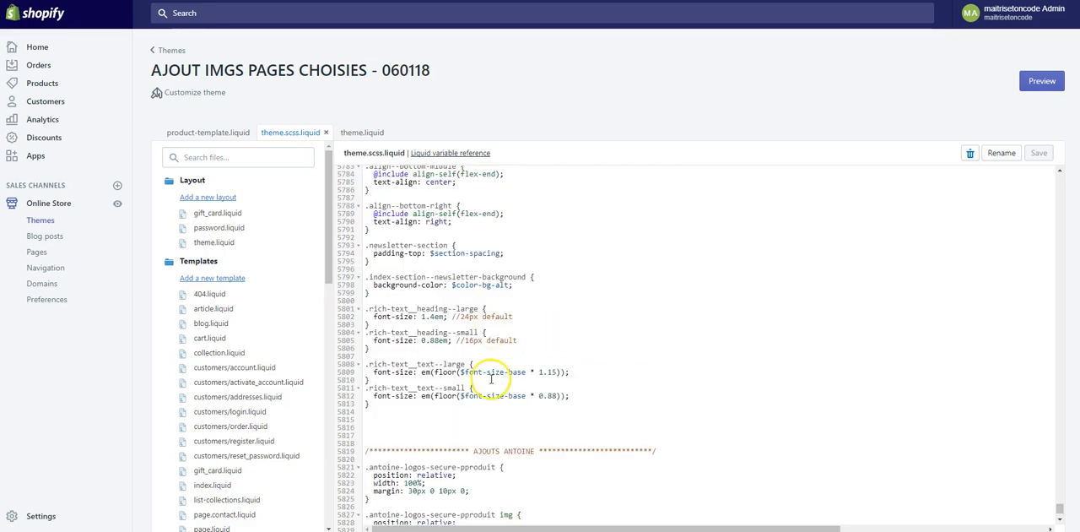
pyautogui.scroll(3, 488, 407)
pyautogui.scroll(9, 488, 407)
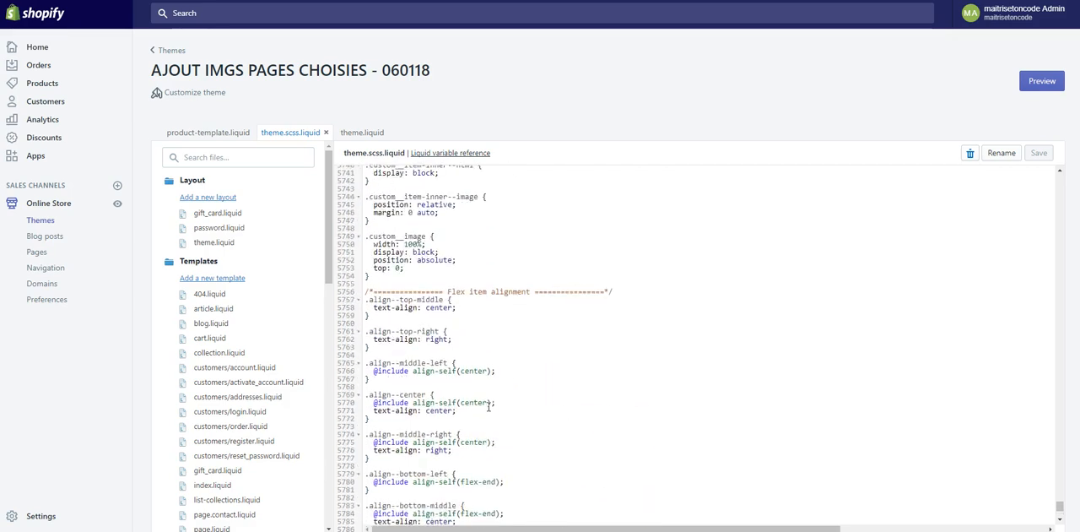
pyautogui.scroll(2, 488, 407)
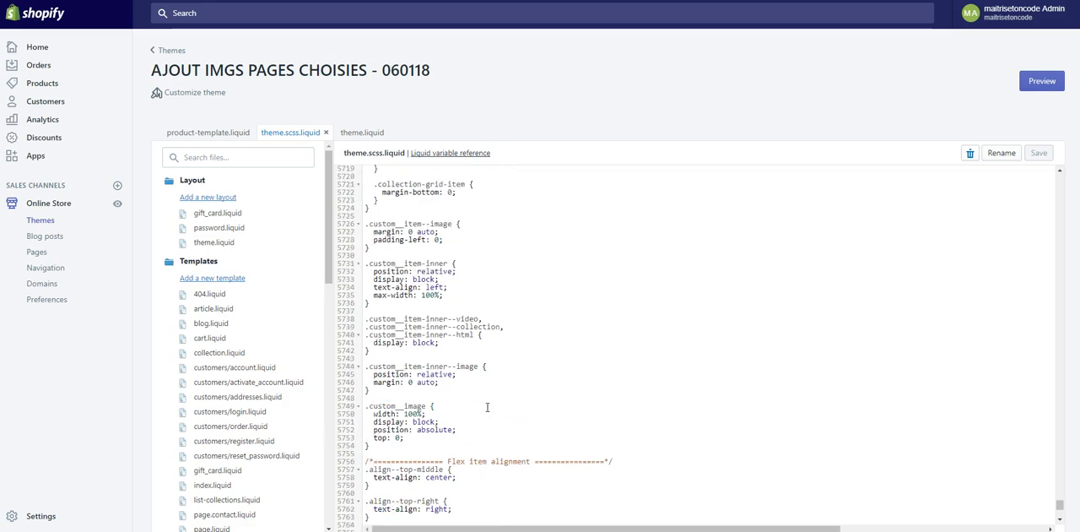
pyautogui.click(577, 370)
pyautogui.hotkey('ctrl', 'f')
pyautogui.write('media')
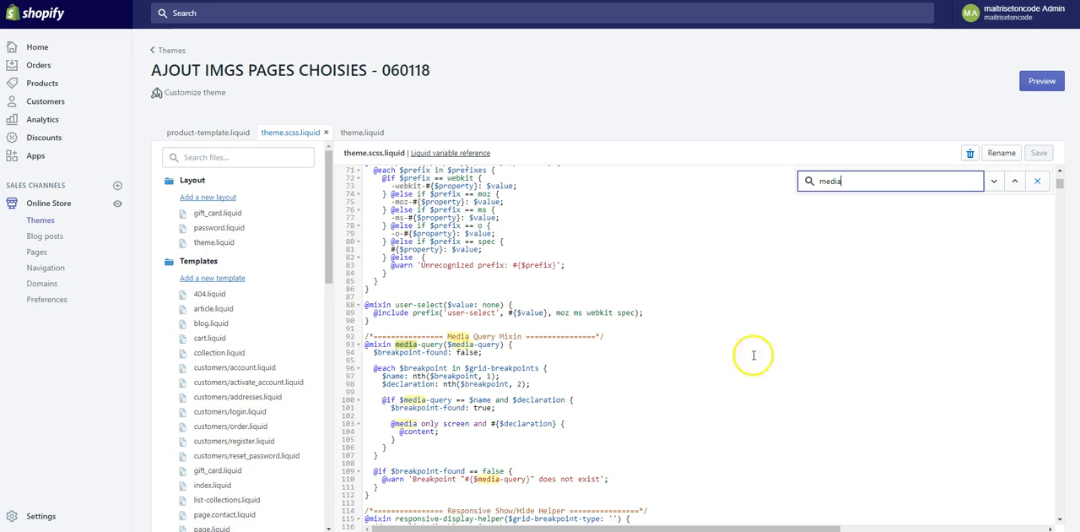
# - Step through the "media" matches in theme.scss.liquid to examine how the theme writes its existing media queries
pyautogui.click(994, 182)
pyautogui.click(993, 182)
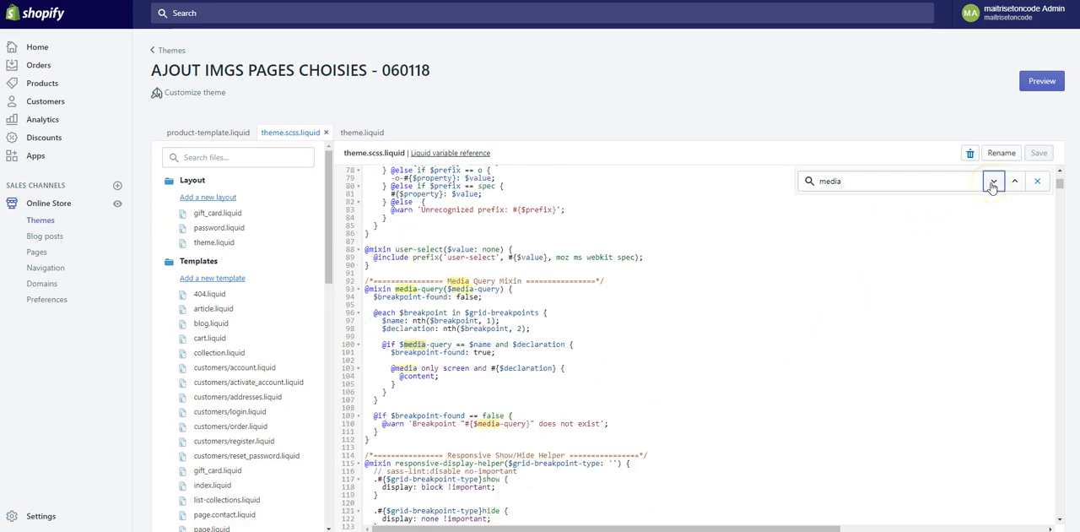
pyautogui.click(993, 182)
pyautogui.click(993, 182)
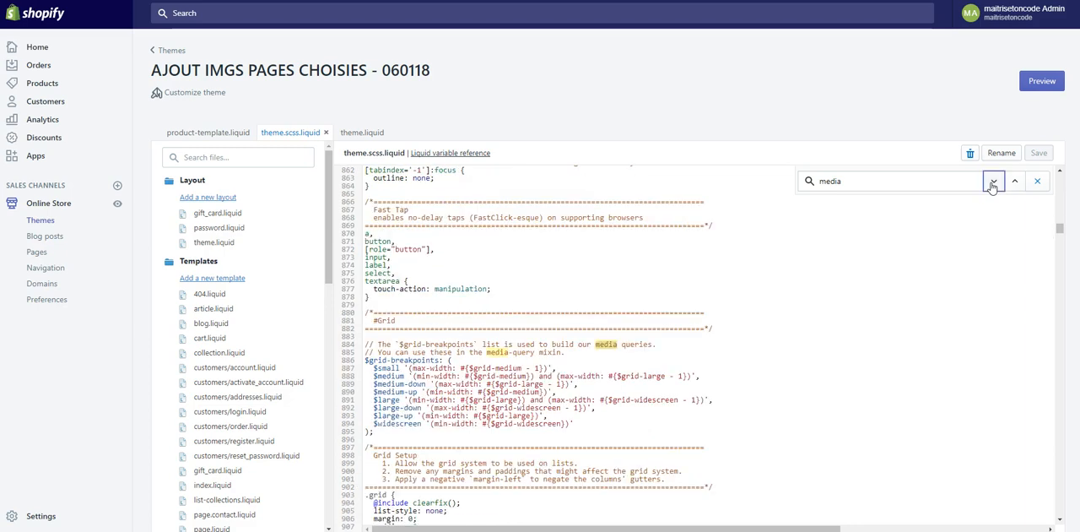
pyautogui.click(993, 182)
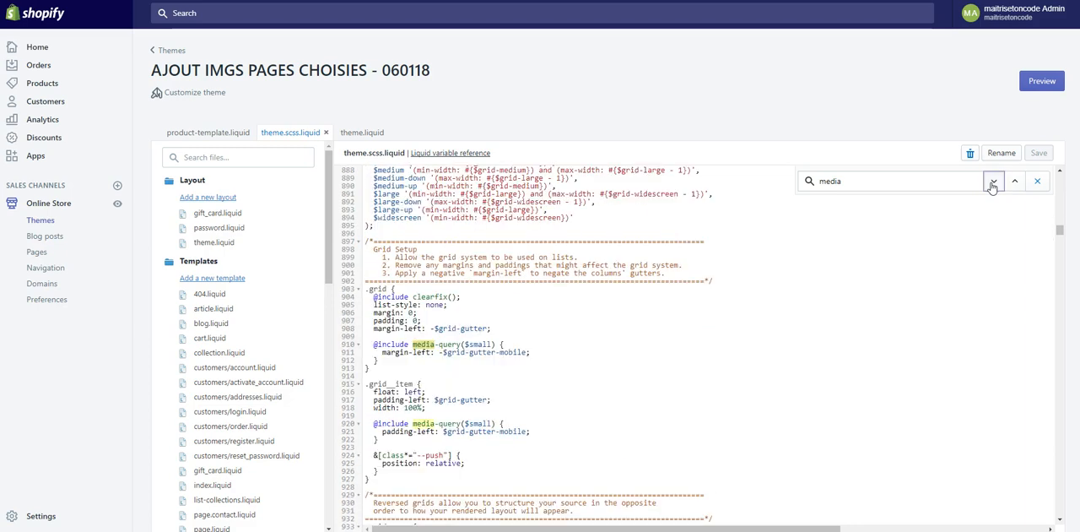
pyautogui.click(994, 183)
pyautogui.click(993, 183)
pyautogui.click(993, 183)
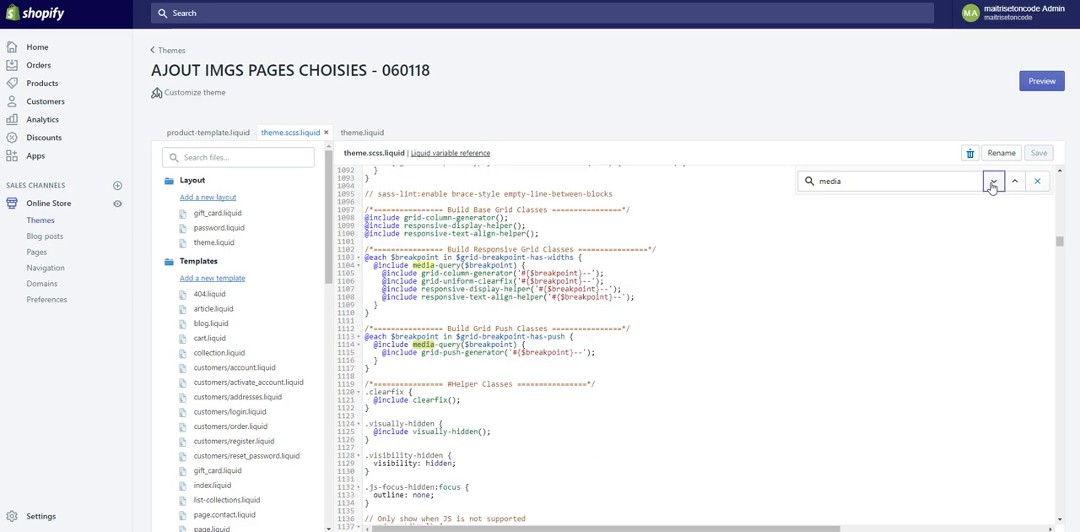
pyautogui.click(993, 182)
pyautogui.click(993, 182)
pyautogui.click(993, 182)
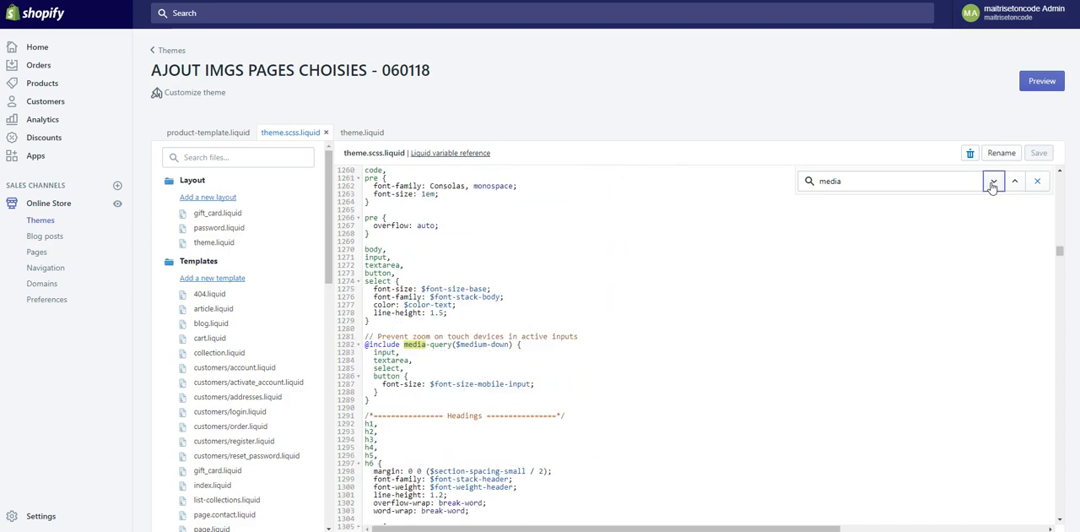
pyautogui.click(993, 182)
pyautogui.click(993, 182)
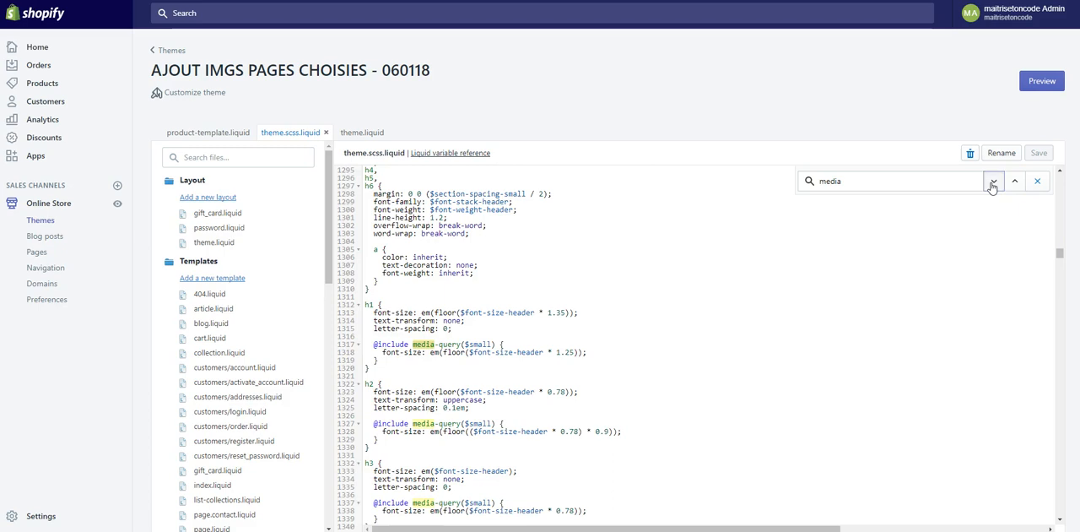
pyautogui.click(994, 182)
pyautogui.click(993, 182)
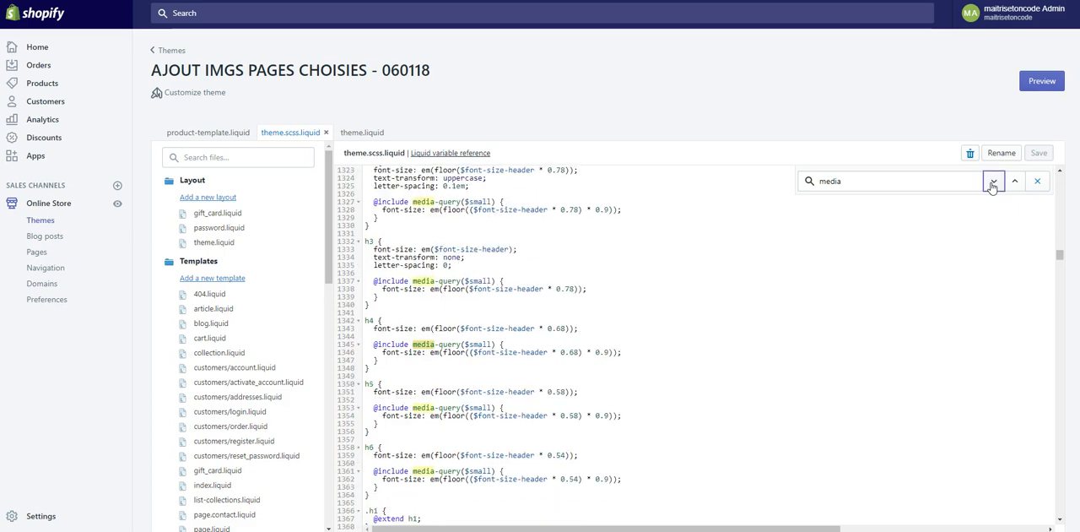
pyautogui.click(993, 182)
pyautogui.click(994, 182)
pyautogui.click(993, 183)
pyautogui.click(993, 183)
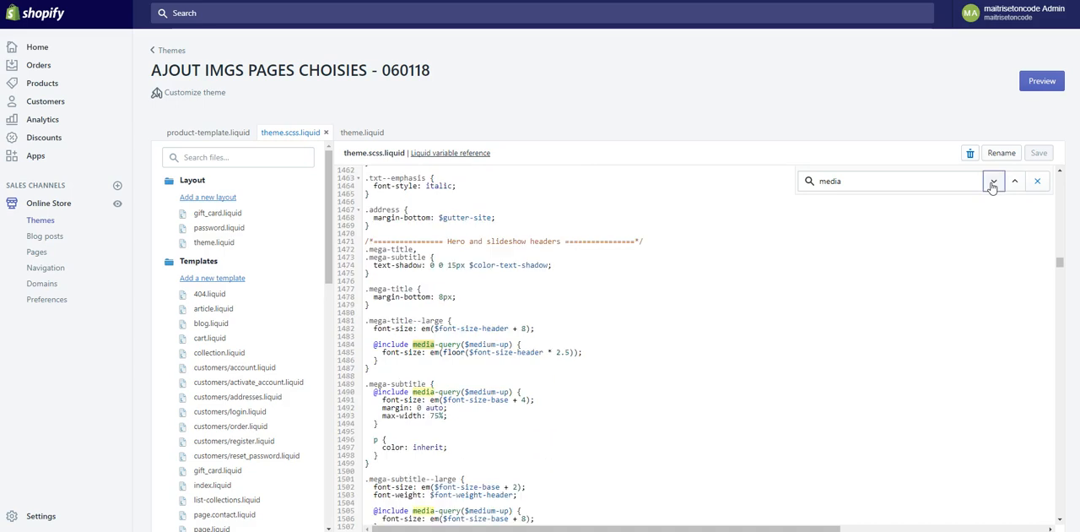
pyautogui.click(994, 183)
pyautogui.click(994, 182)
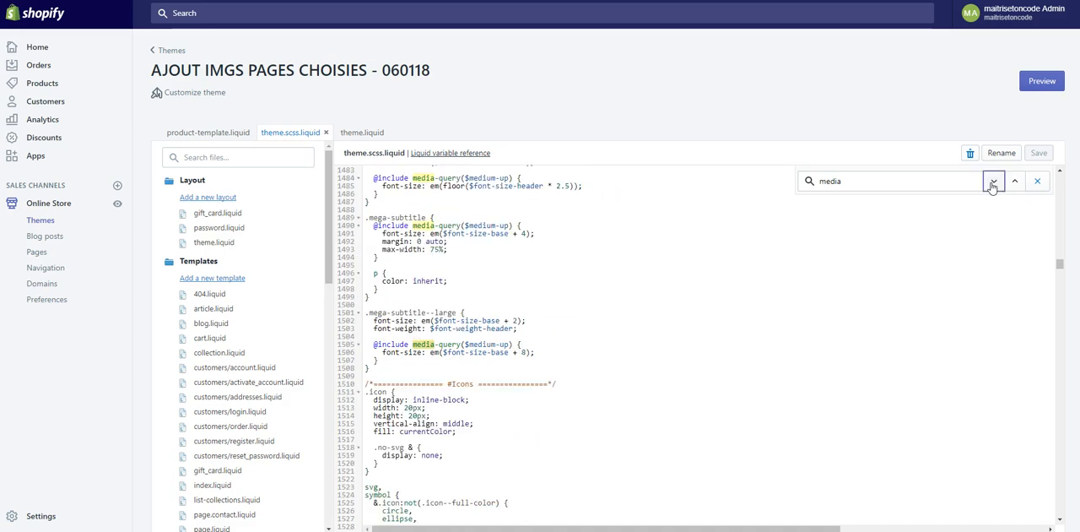
pyautogui.click(993, 183)
pyautogui.click(993, 182)
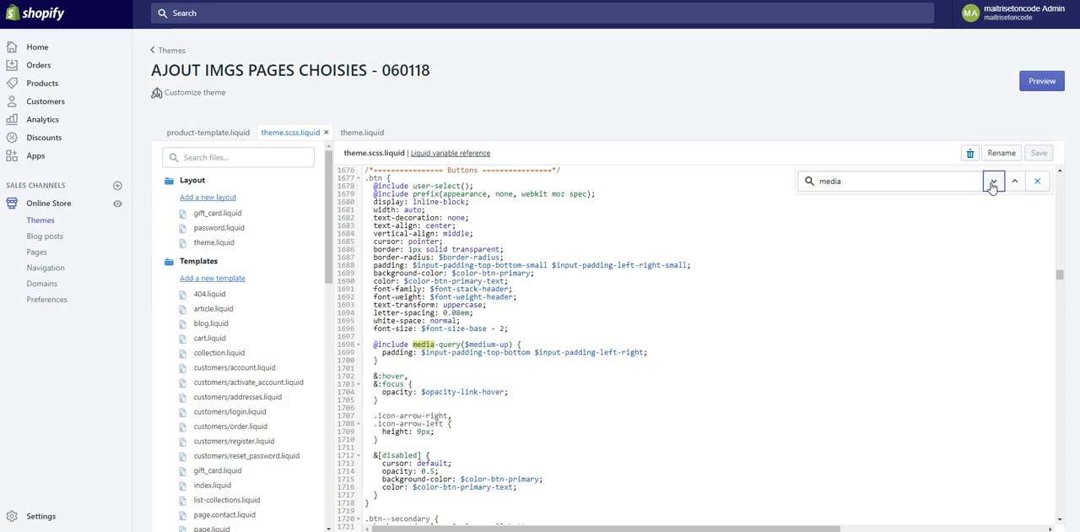
pyautogui.click(994, 182)
pyautogui.click(993, 182)
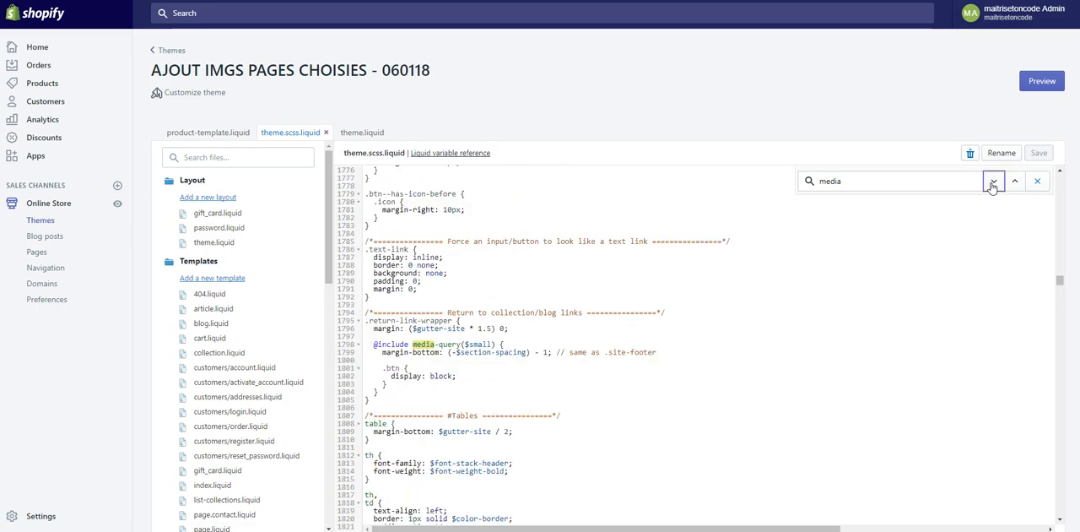
pyautogui.click(994, 182)
pyautogui.click(994, 182)
pyautogui.click(993, 183)
pyautogui.click(994, 182)
pyautogui.click(993, 183)
pyautogui.click(993, 183)
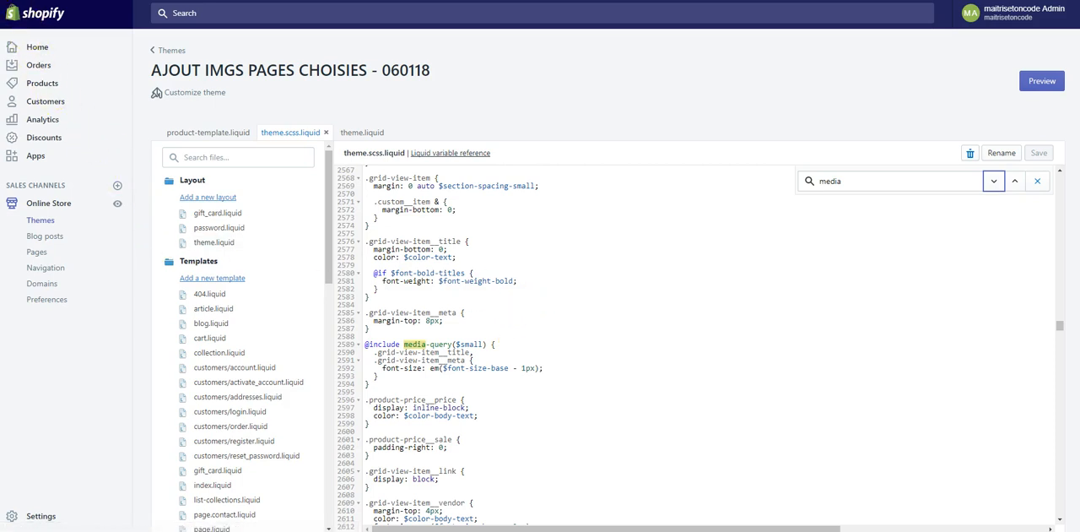
# - Close the search, return to the end of the stylesheet, and insert blank lines directly below the custom additions comment
pyautogui.scroll(-10, 245, 337)
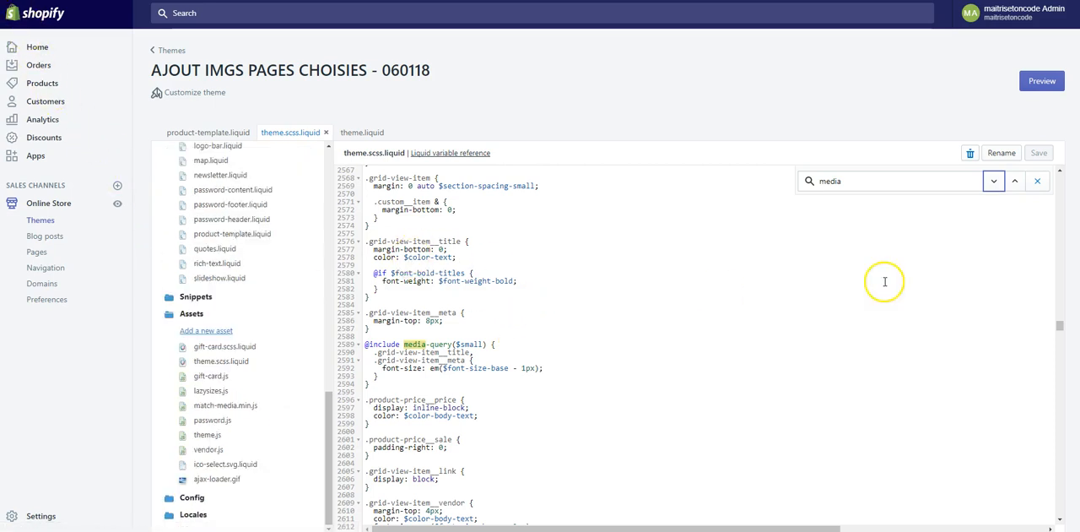
pyautogui.click(1038, 180)
pyautogui.moveTo(1059, 324); pyautogui.dragTo(963, 523)
pyautogui.click(456, 476)
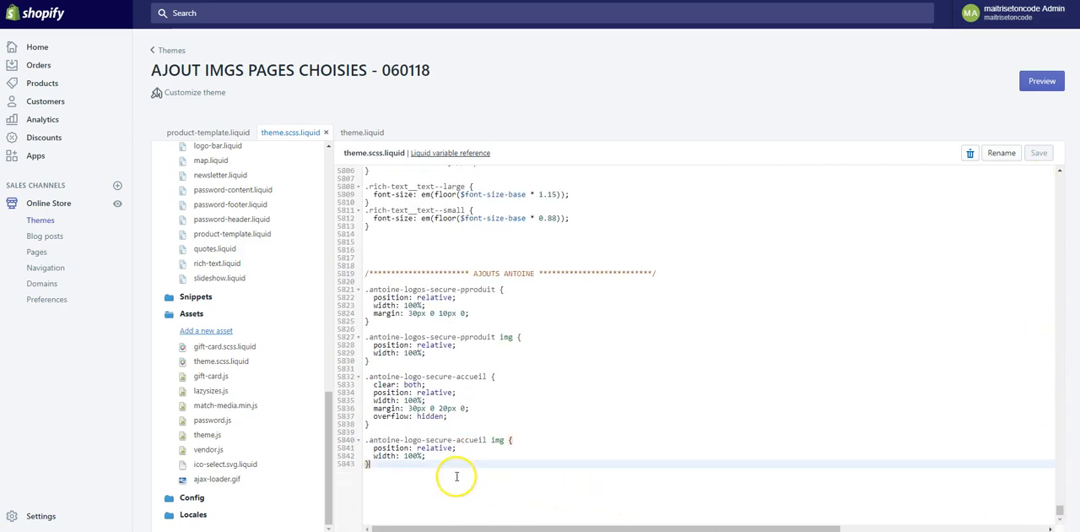
pyautogui.click(400, 282)
pyautogui.press('Return')
pyautogui.press('Return')
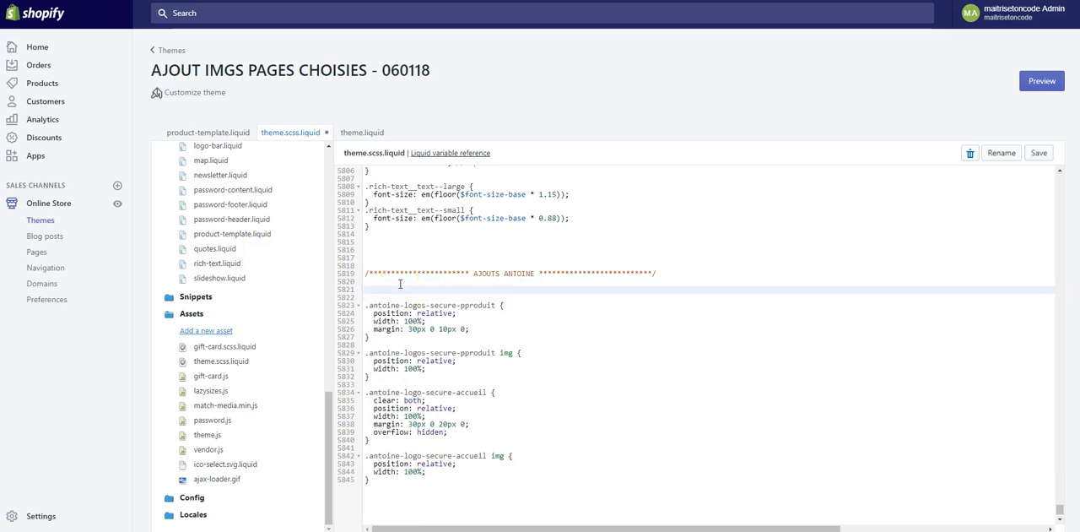
pyautogui.write('@')
pyautogui.write('media screen and () and')
pyautogui.write('() {')
pyautogui.press('Return')
pyautogui.press('Return')
pyautogui.write('}')
pyautogui.press('Up')
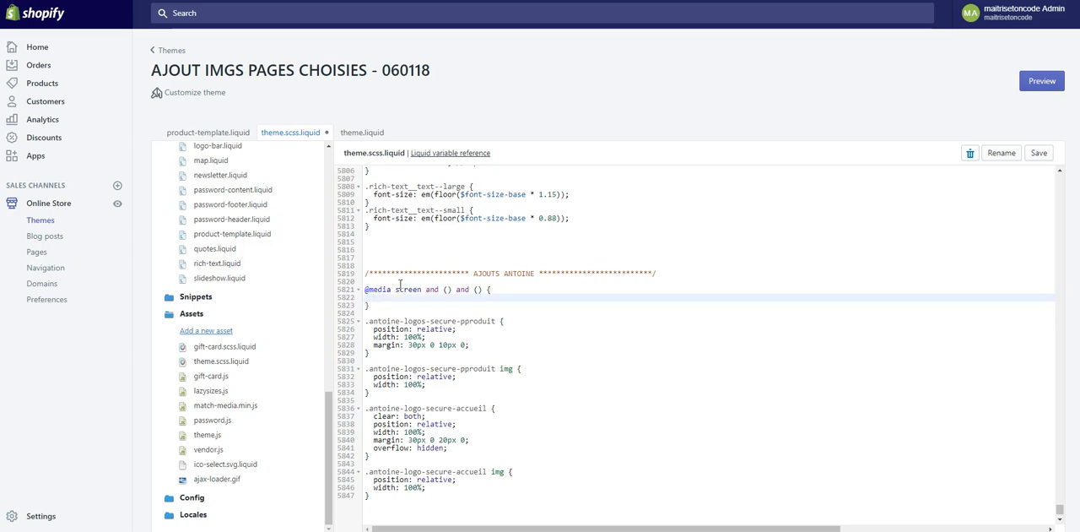
# - Fill in the media query's conditions with min-width: 320px and max-width: 767px
pyautogui.click(447, 289)
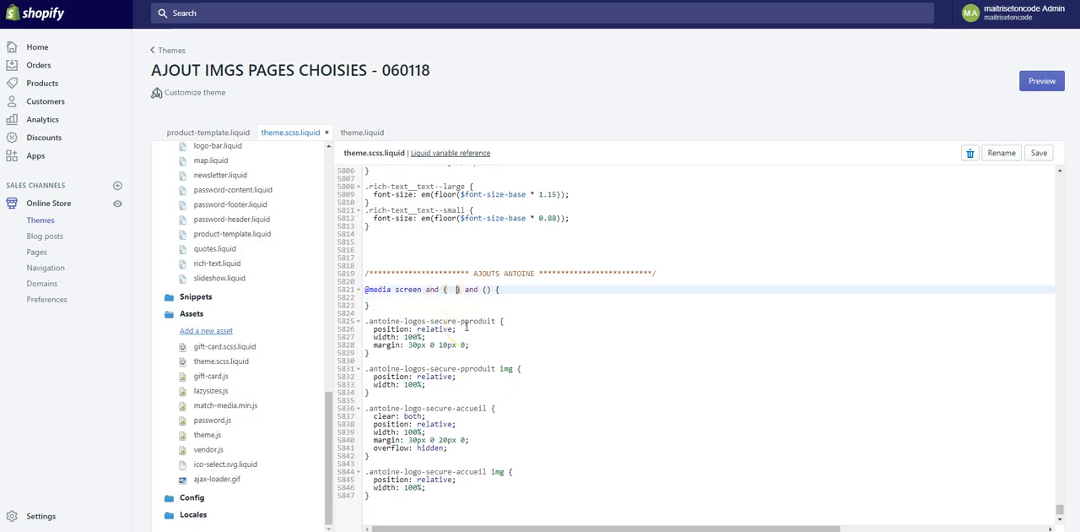
pyautogui.press('Right')
pyautogui.press('Right')
pyautogui.press('Right')
pyautogui.press('Right')
pyautogui.press('Right')
pyautogui.press('Right')
pyautogui.press('Right')
pyautogui.click(450, 289)
pyautogui.write('min-width: 320px')
pyautogui.write('max-width')
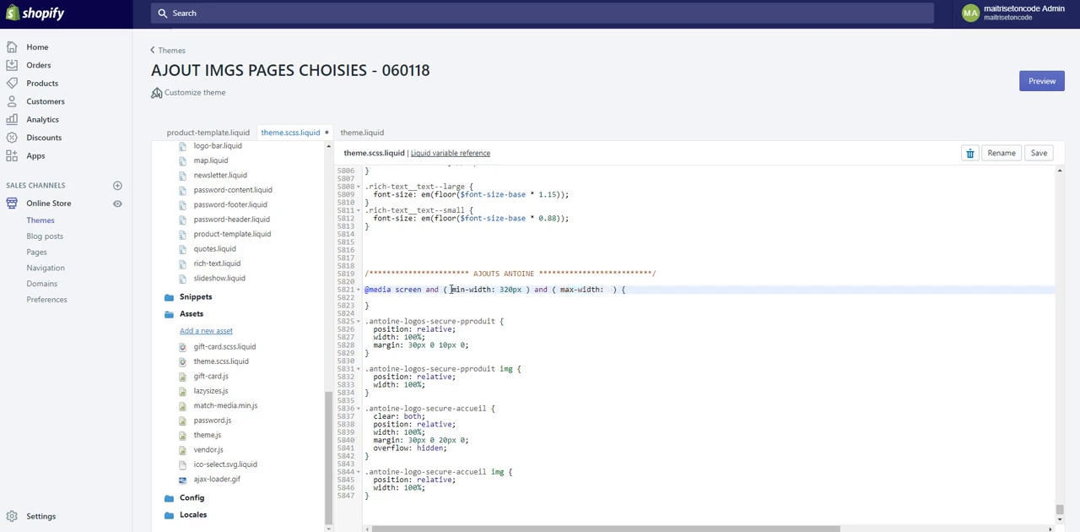
pyautogui.write(': 767px')
pyautogui.press('Down')
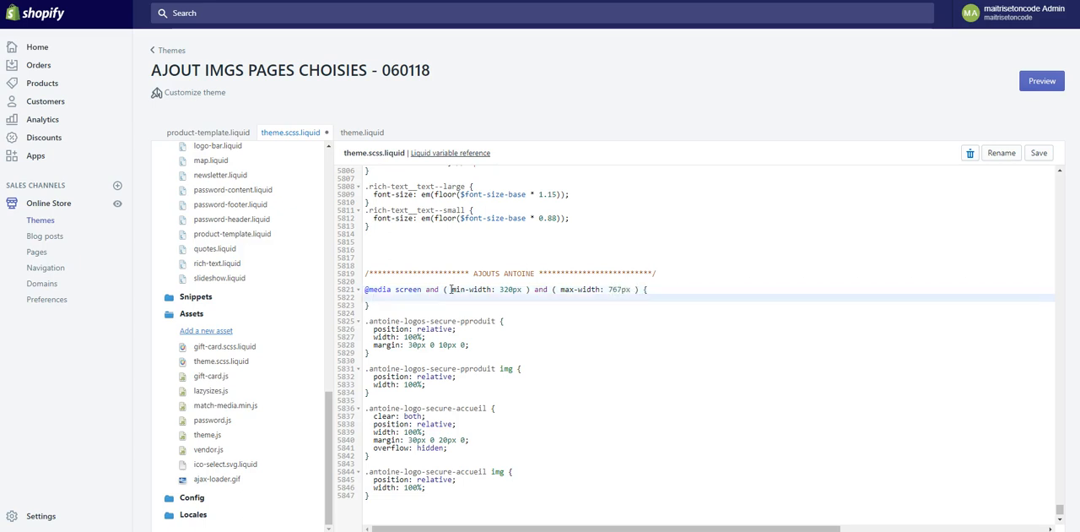
# - Review the image slide and secure logos banner in the home page preview, and return to the theme.scss.liquid editor
pyautogui.click(293, 2)
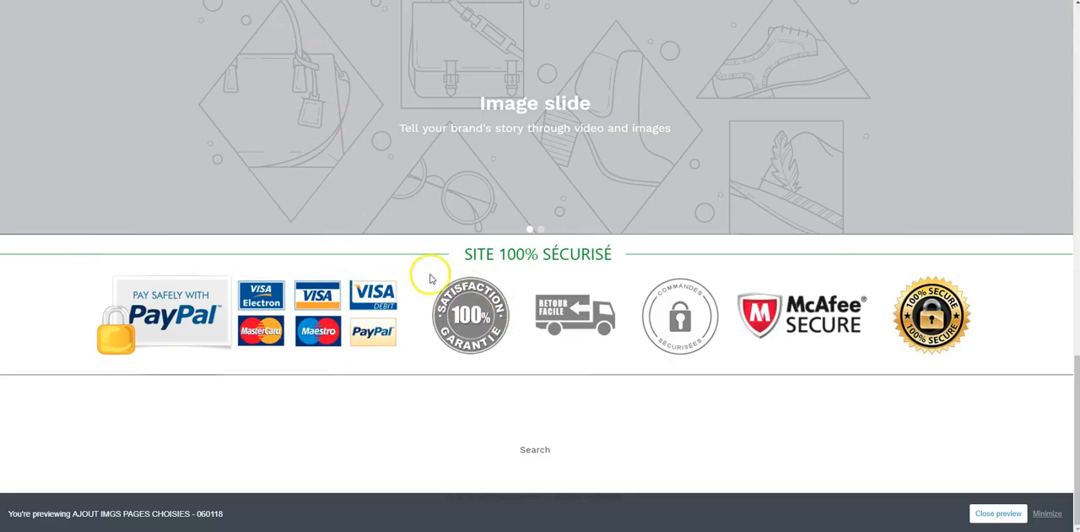
pyautogui.scroll(5, 428, 279)
pyautogui.scroll(4, 426, 287)
pyautogui.scroll(-9, 328, 149)
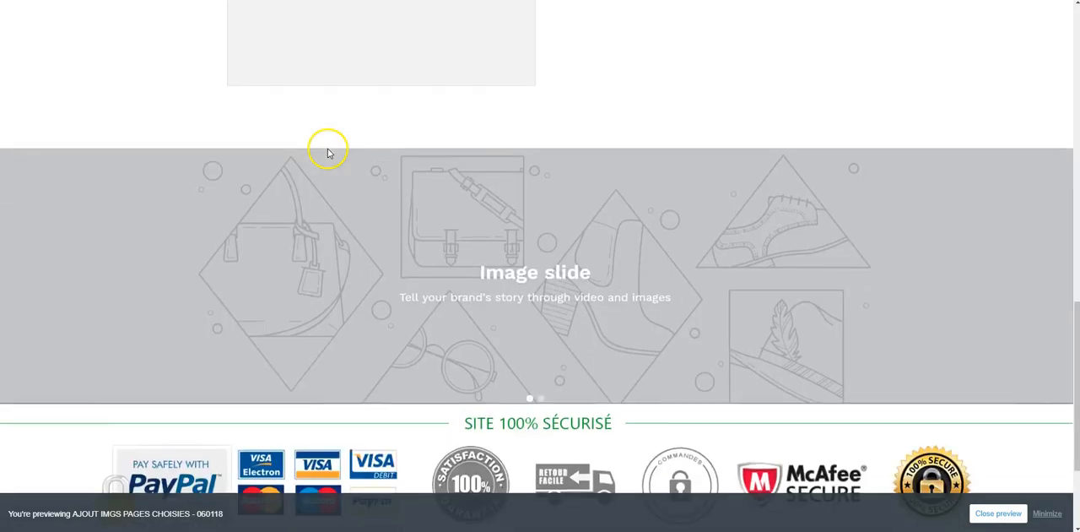
pyautogui.click(228, 2)
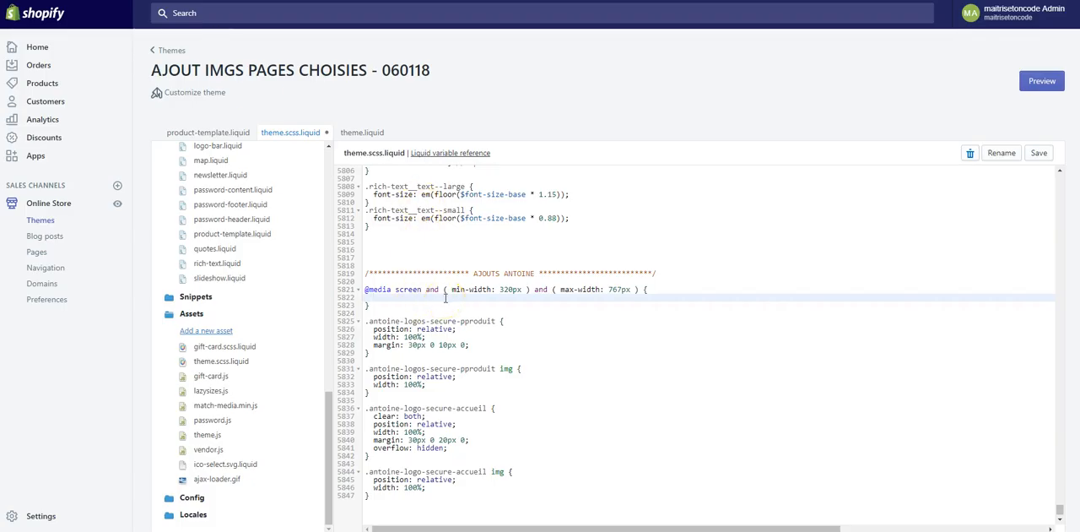
# - Copy the home page secure logos selector, ending in logo-secure-accueil, into the empty body of the new media query
pyautogui.moveTo(366, 408); pyautogui.dragTo(484, 408)
pyautogui.rightClick(485, 409)
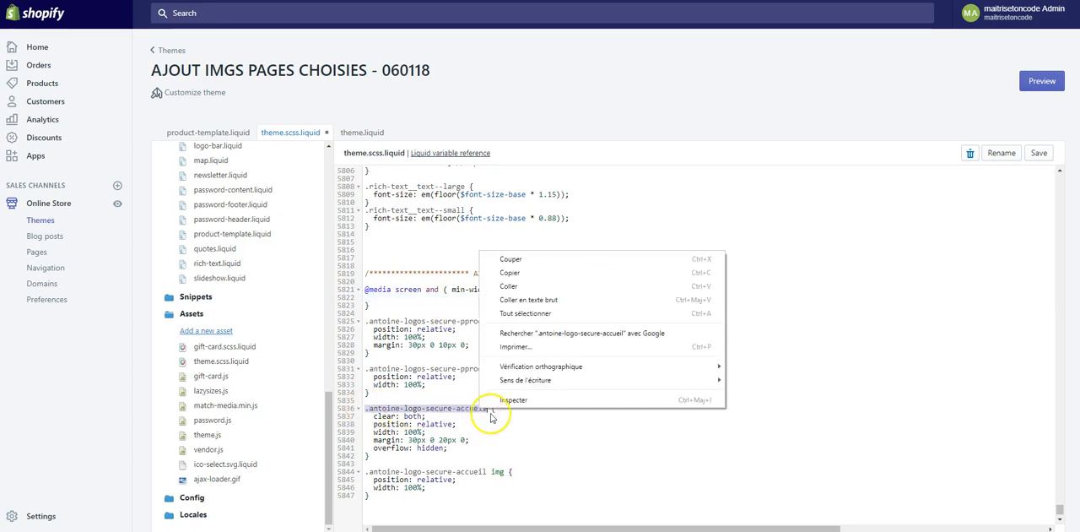
pyautogui.click(511, 275)
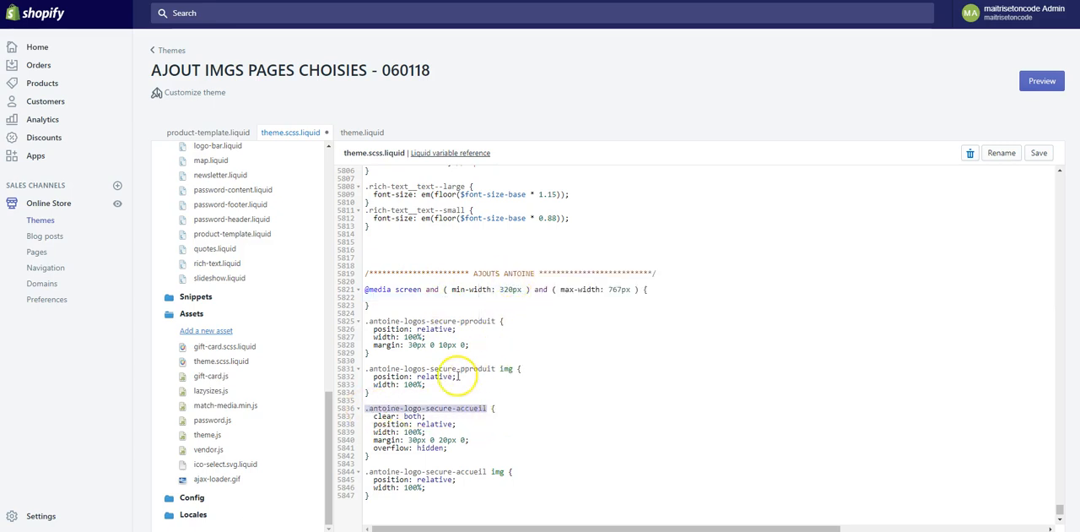
pyautogui.click(418, 297)
pyautogui.hotkey('ctrl', 'v')
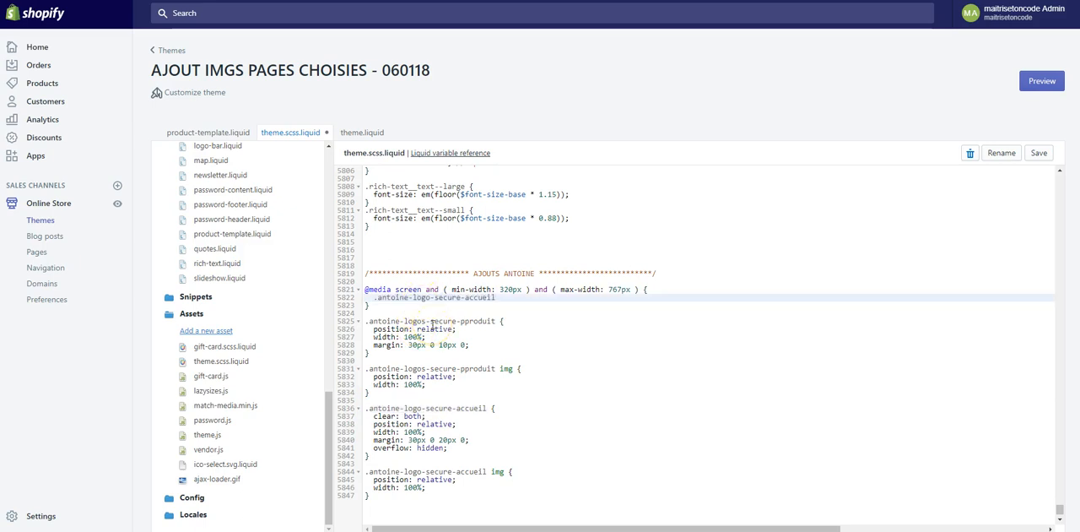
# - Complete the home page secure logos rule inside the media query with the declaration "display: none;" in braces, and save the stylesheet
pyautogui.write('{')
pyautogui.moveTo(364, 408); pyautogui.dragTo(429, 468)
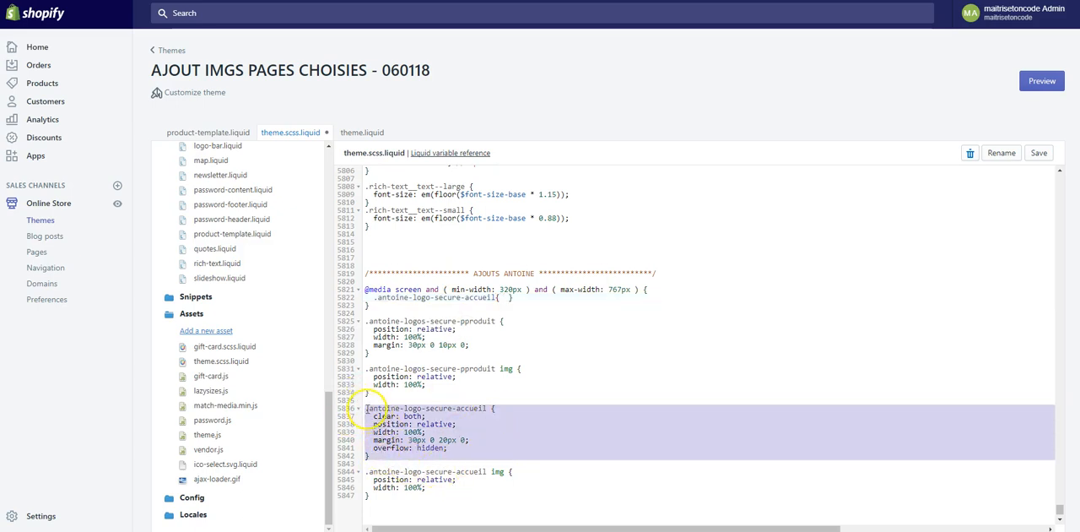
pyautogui.click(505, 297)
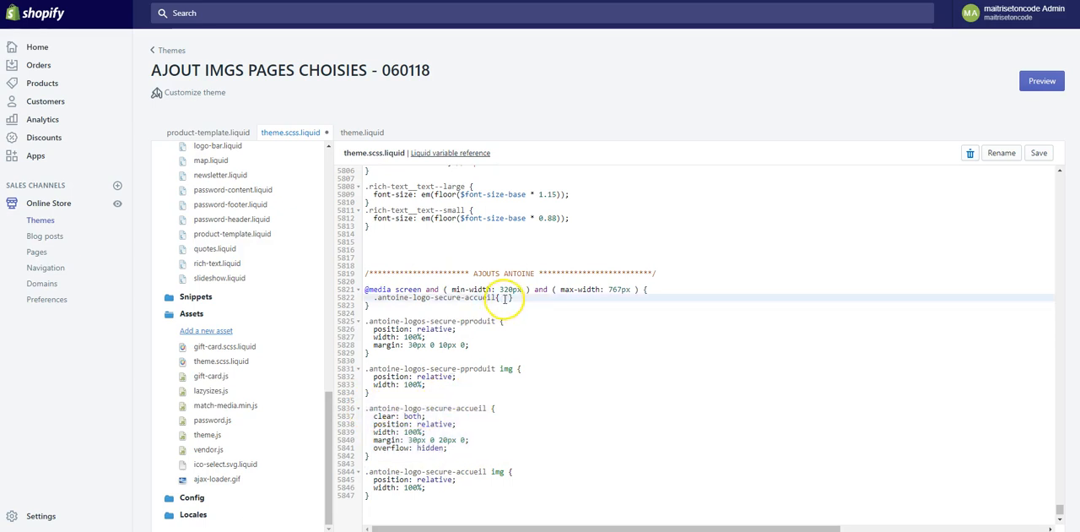
pyautogui.click(495, 298)
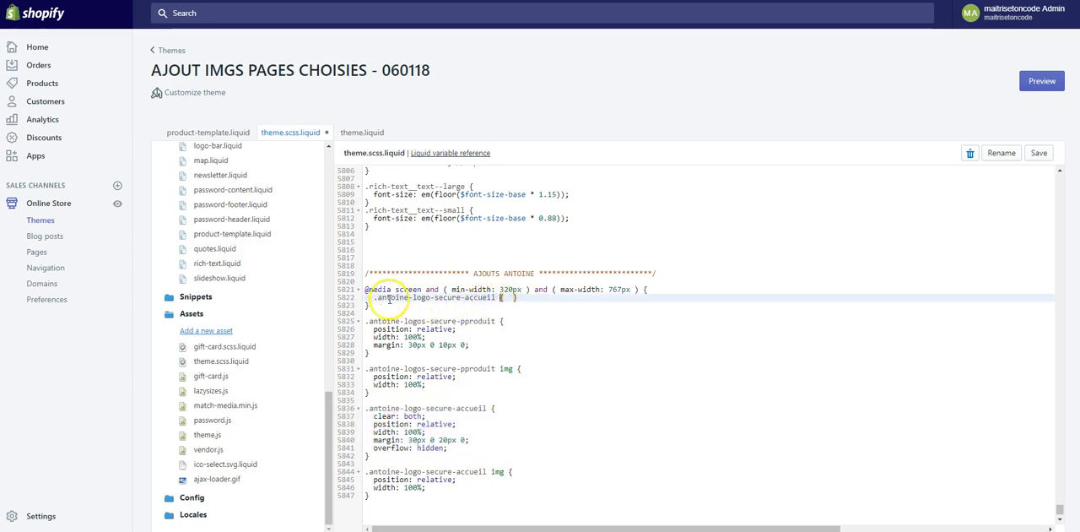
pyautogui.moveTo(373, 297); pyautogui.dragTo(498, 297)
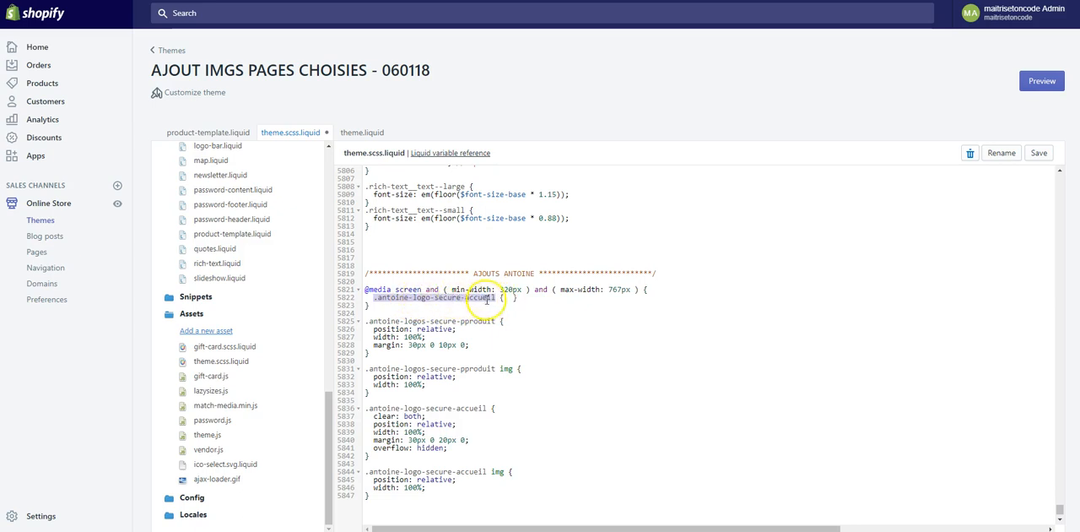
pyautogui.click(510, 298)
pyautogui.write('display')
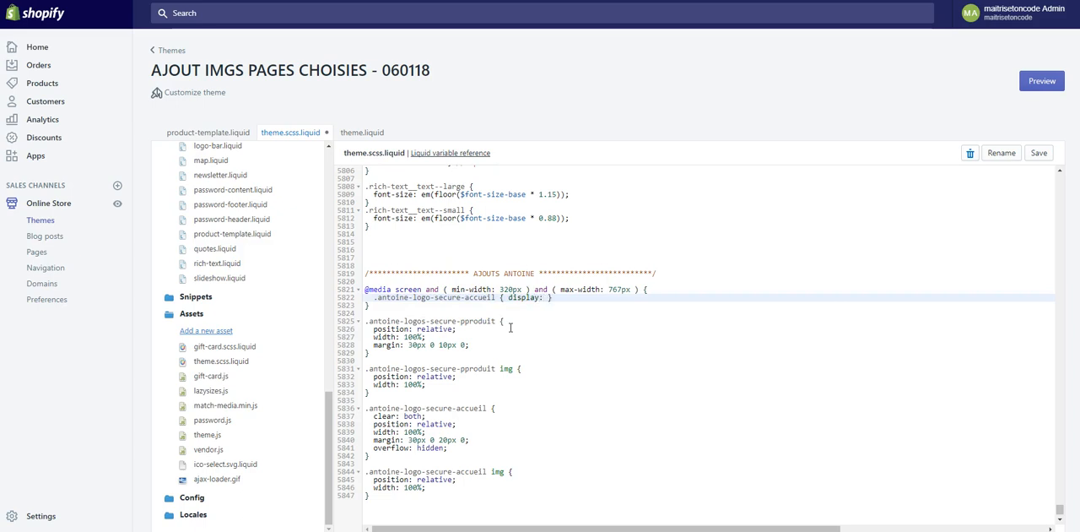
pyautogui.write(': none;')
# - Reload the home page preview, and review the media query's min-width and max-width conditions in theme.scss.liquid
pyautogui.click(280, 0)
pyautogui.press('F5')
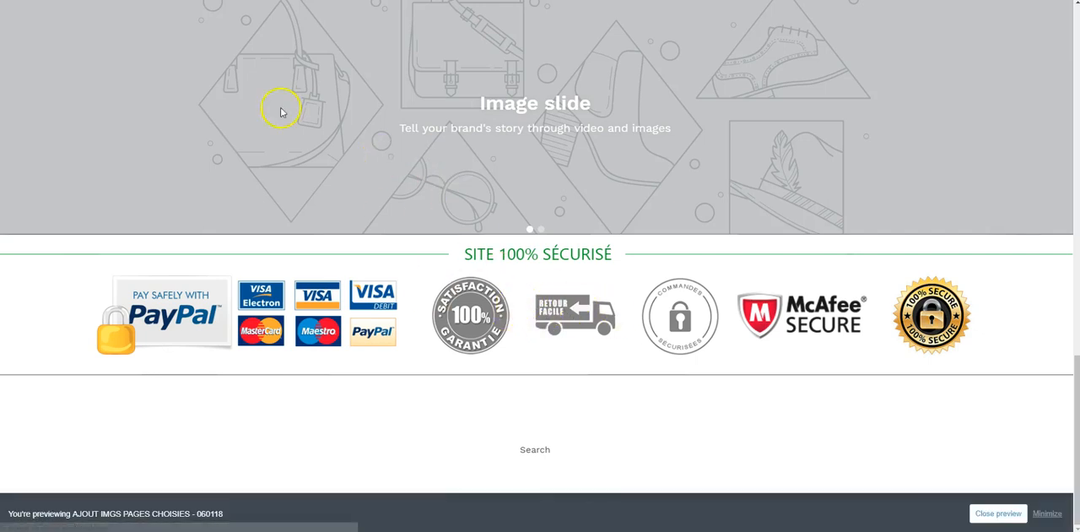
pyautogui.click(287, 1)
pyautogui.doubleClick(565, 291)
pyautogui.doubleClick(619, 290)
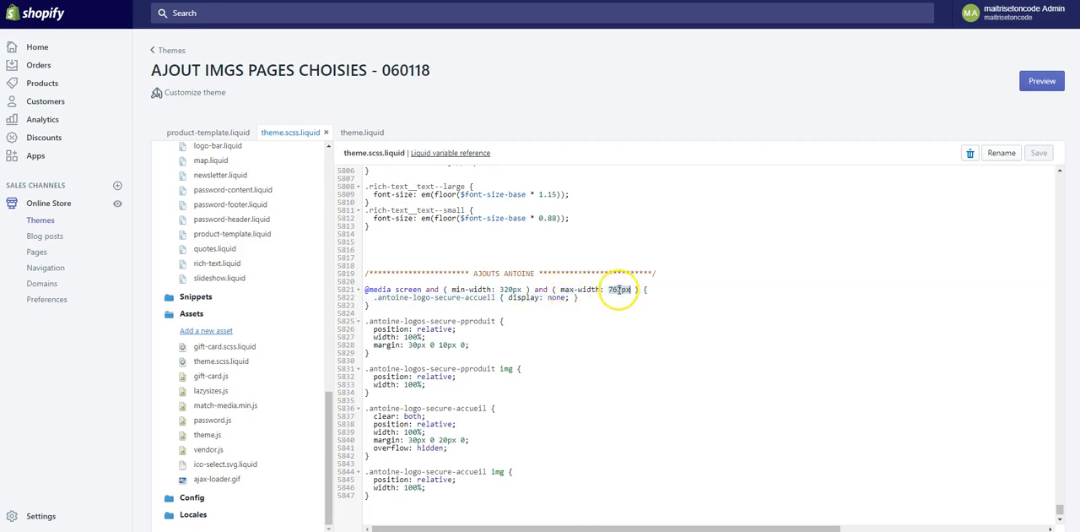
pyautogui.doubleClick(458, 290)
pyautogui.click(508, 290)
pyautogui.doubleClick(509, 290)
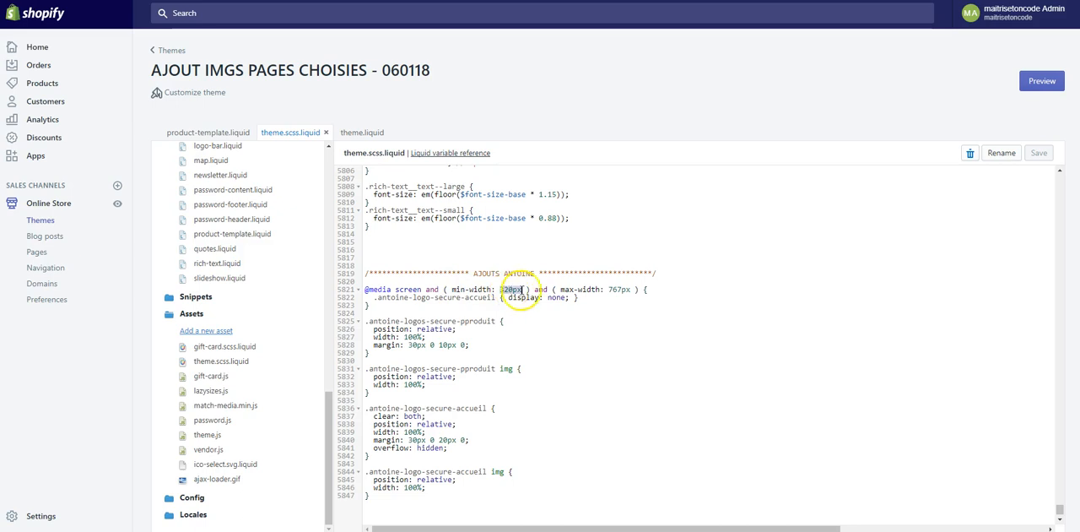
pyautogui.click(590, 297)
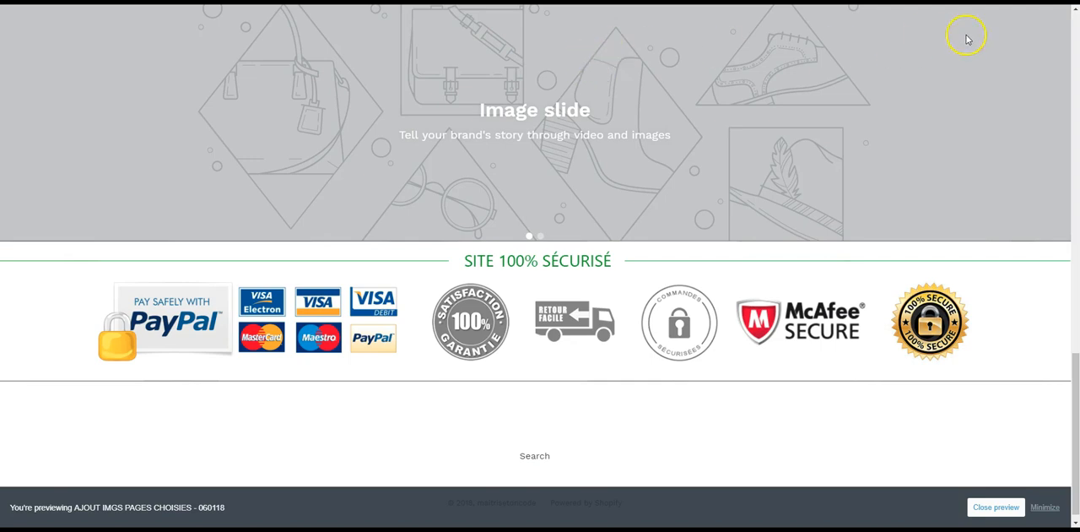
# - Narrow the home page preview window to mobile width and check the page from header to footer for the secure logos banner
pyautogui.moveTo(1073, 25); pyautogui.dragTo(442, 25)
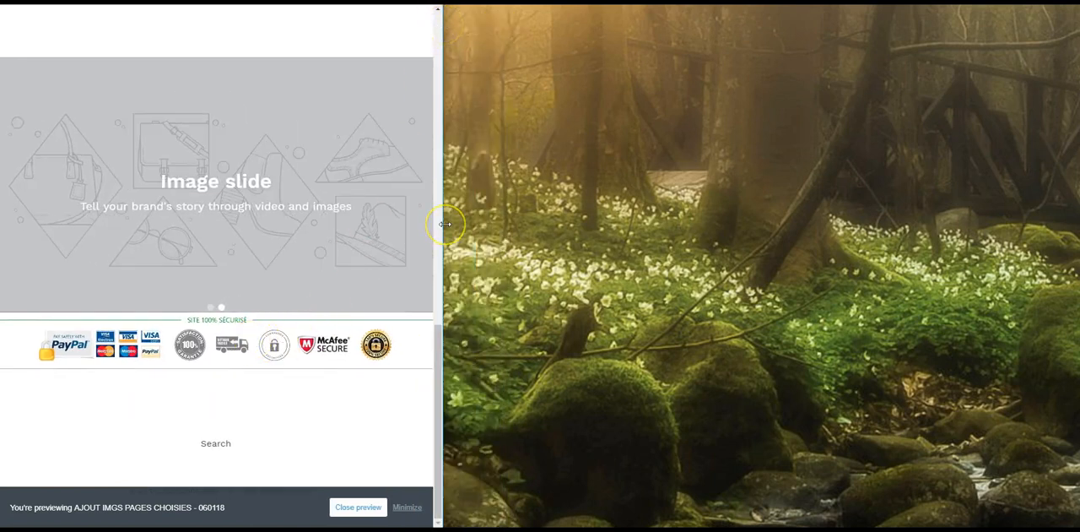
pyautogui.moveTo(444, 223); pyautogui.dragTo(199, 220)
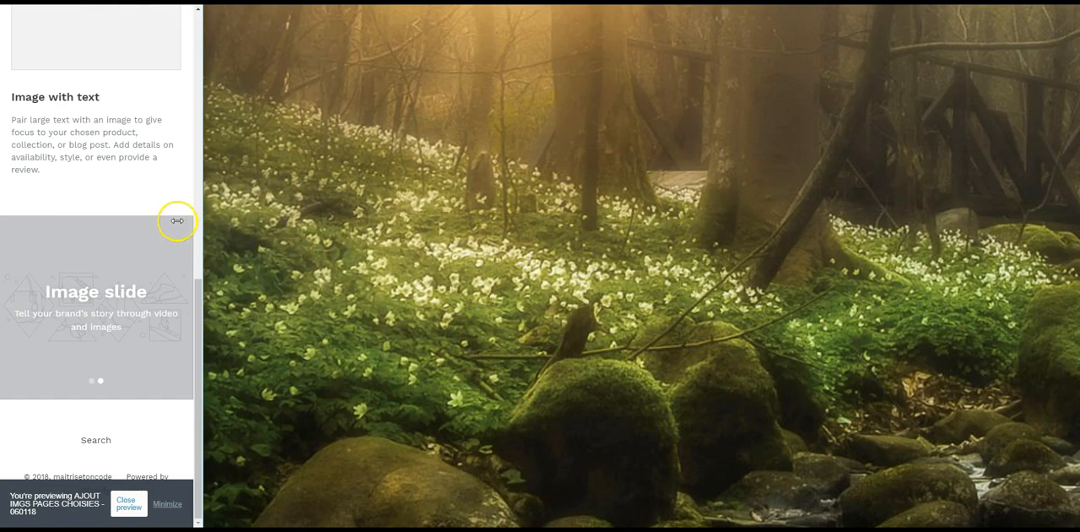
pyautogui.scroll(10, 92, 237)
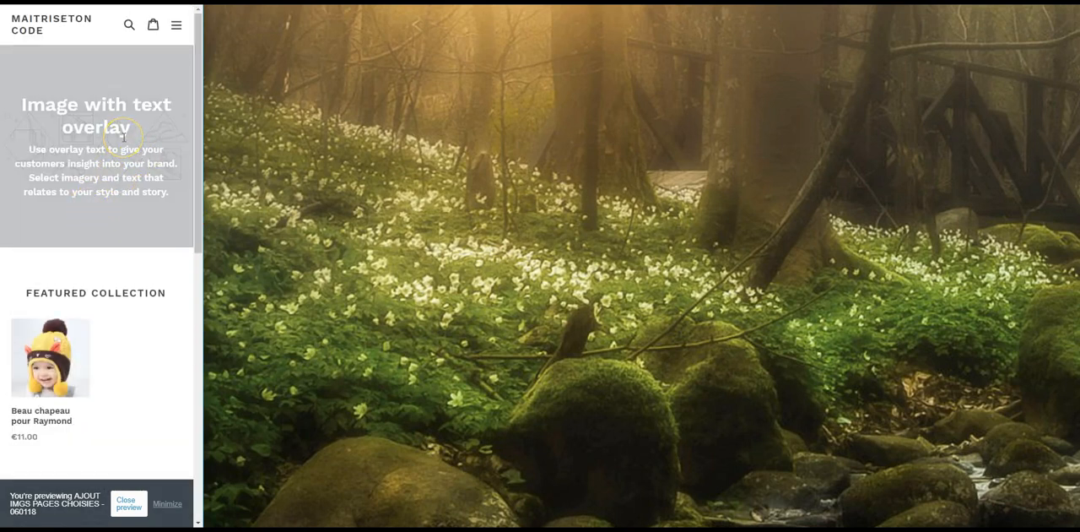
pyautogui.scroll(-8, 123, 137)
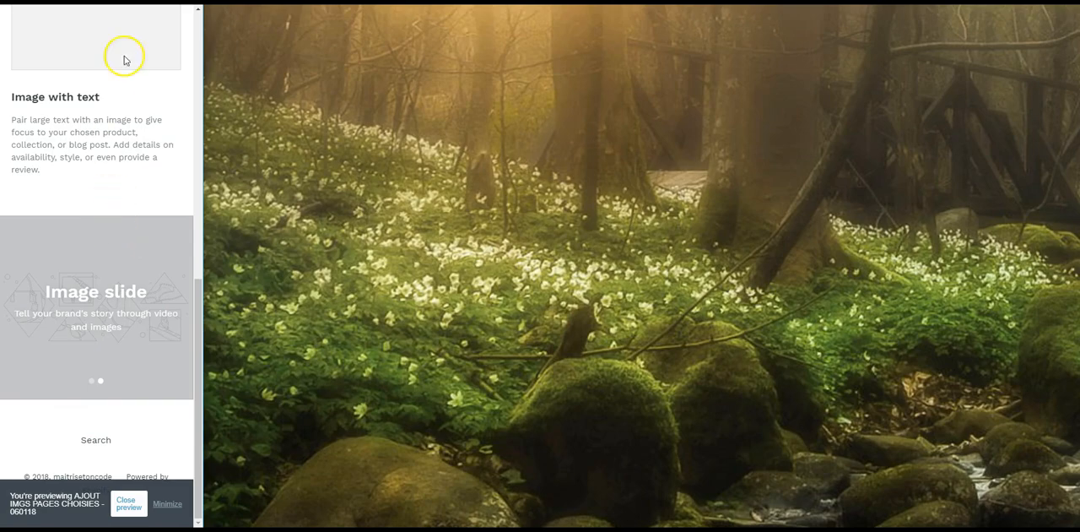
# - Restore the preview window to full width, check the secure logos banner there, and return to the theme.scss.liquid editor
pyautogui.click(164, 3)
pyautogui.scroll(9, 348, 176)
pyautogui.scroll(-15, 348, 178)
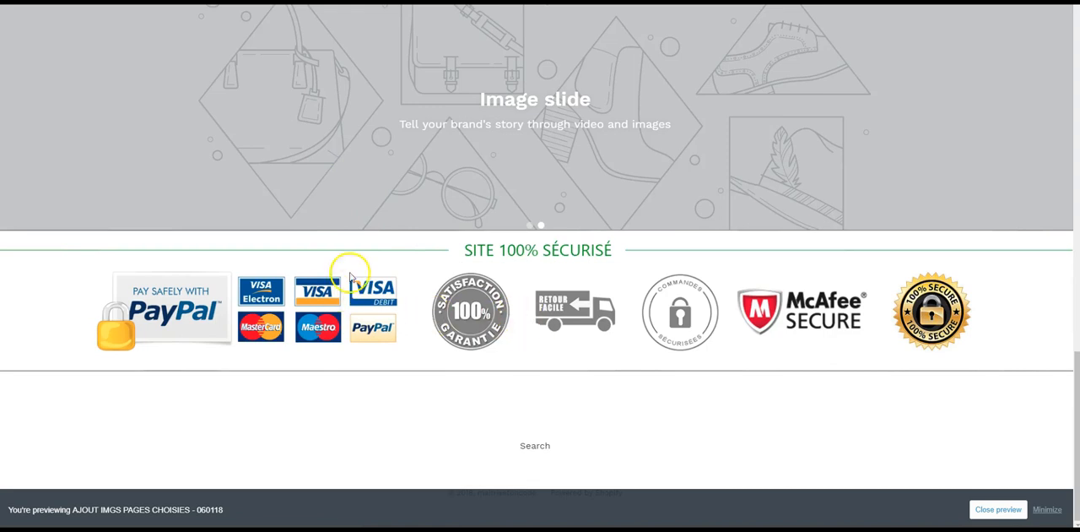
pyautogui.click(161, 2)
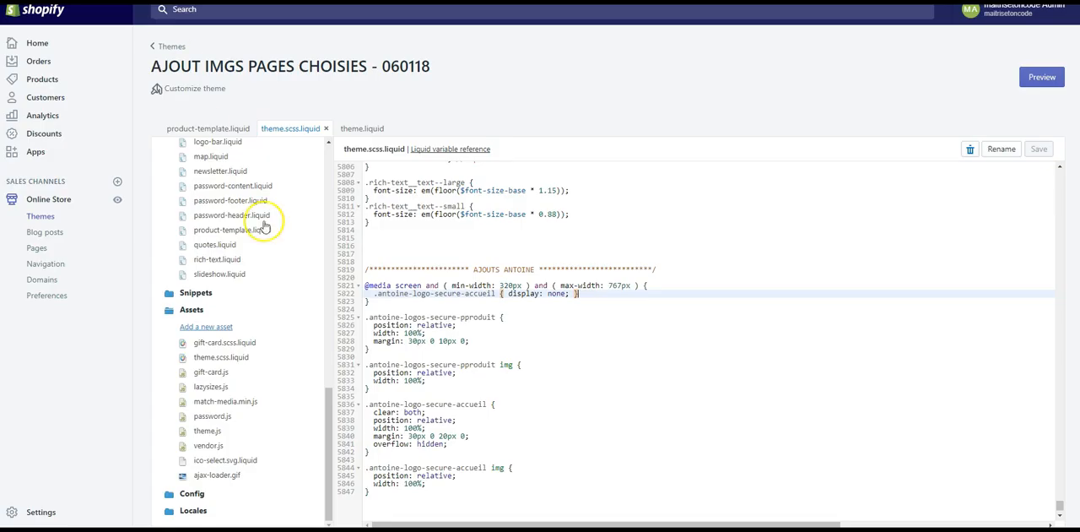
# - Examine the complete mobile media query block in theme.scss.liquid, from its opening line to its closing brace
pyautogui.click(406, 302)
pyautogui.click(388, 310)
pyautogui.moveTo(384, 303); pyautogui.dragTo(361, 288)
pyautogui.click(405, 300)
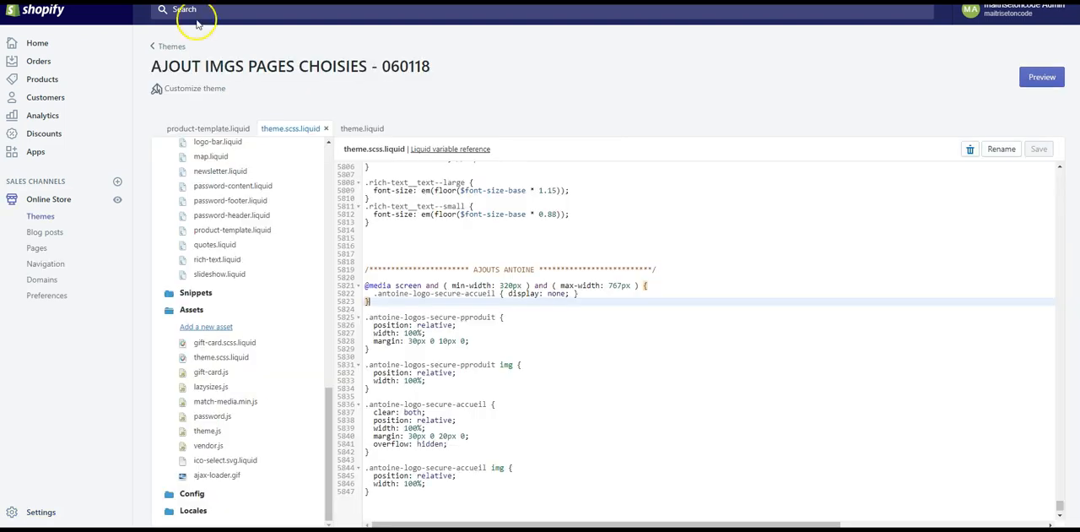
pyautogui.click(498, 306)
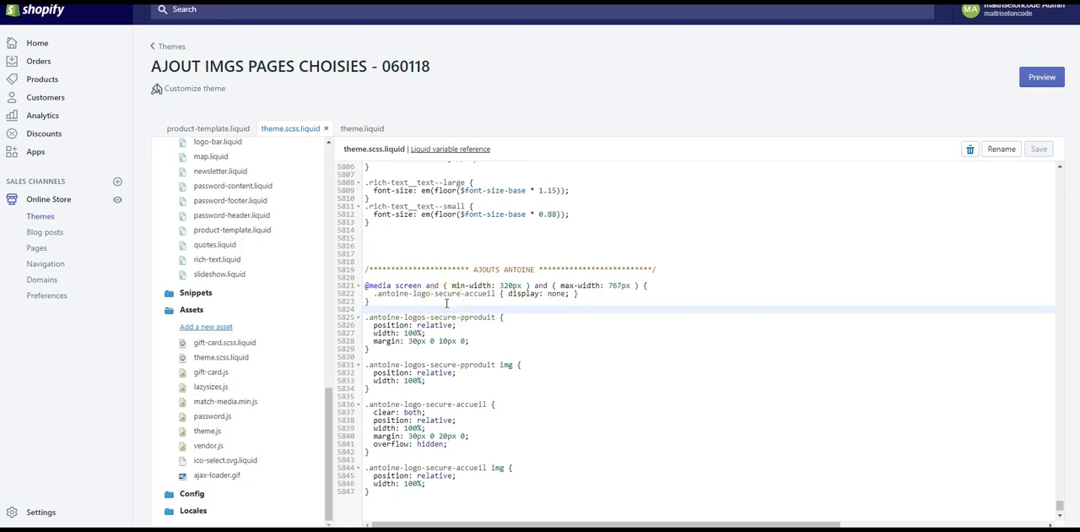
pyautogui.click(406, 308)
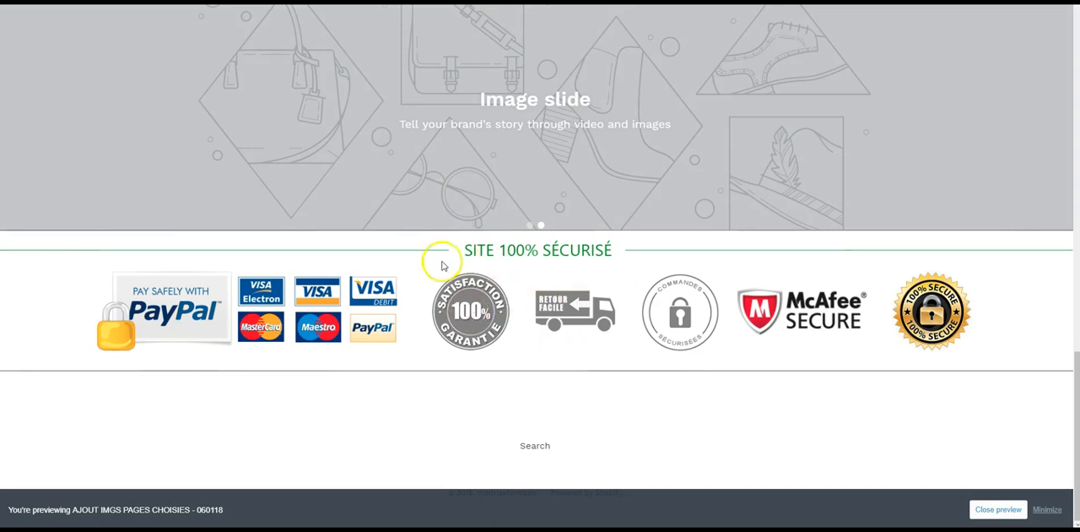
# - Review the secure logos markup in theme.liquid, the custom rules in theme.scss.liquid, and the banner in the home page preview
pyautogui.click(262, 2)
pyautogui.click(352, 128)
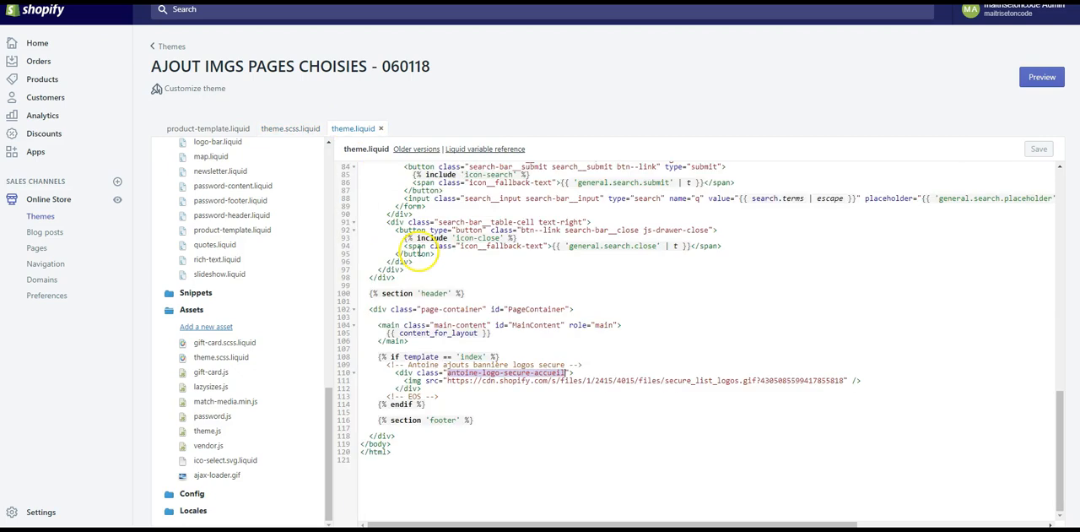
pyautogui.click(283, 129)
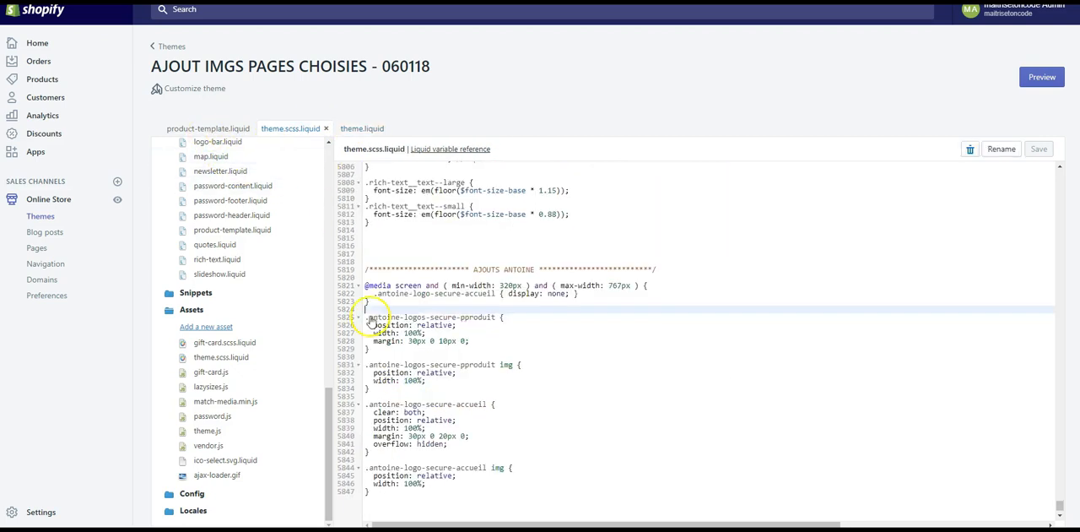
pyautogui.scroll(-1, 406, 418)
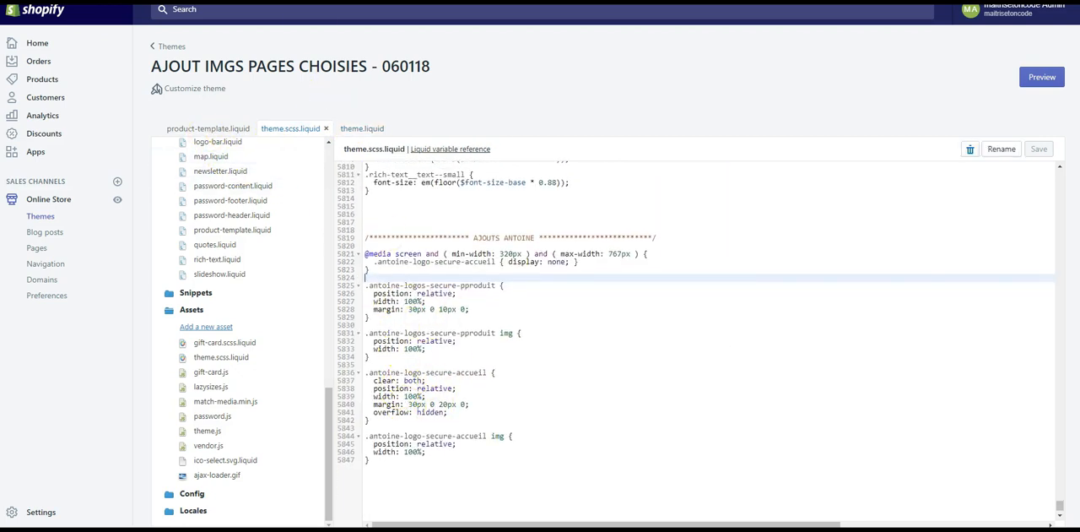
pyautogui.click(338, 2)
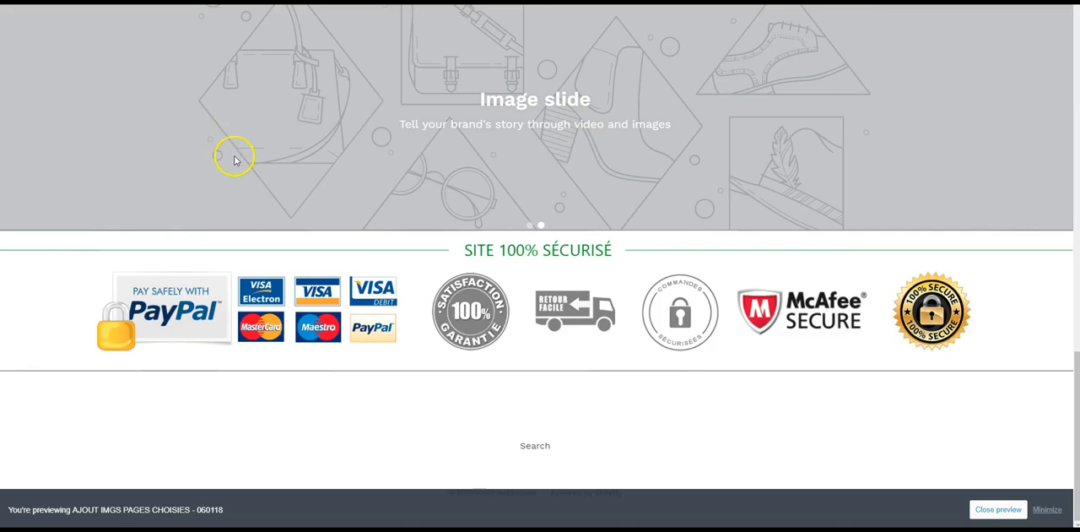
pyautogui.click(152, 1)
# - Recheck the mobile media query's extent and its 320px and 767px width limits
pyautogui.moveTo(372, 270)
pyautogui.mouseDown()
pyautogui.moveTo(365, 255)
pyautogui.moveTo(396, 270)
pyautogui.moveTo(366, 255)
pyautogui.mouseUp()
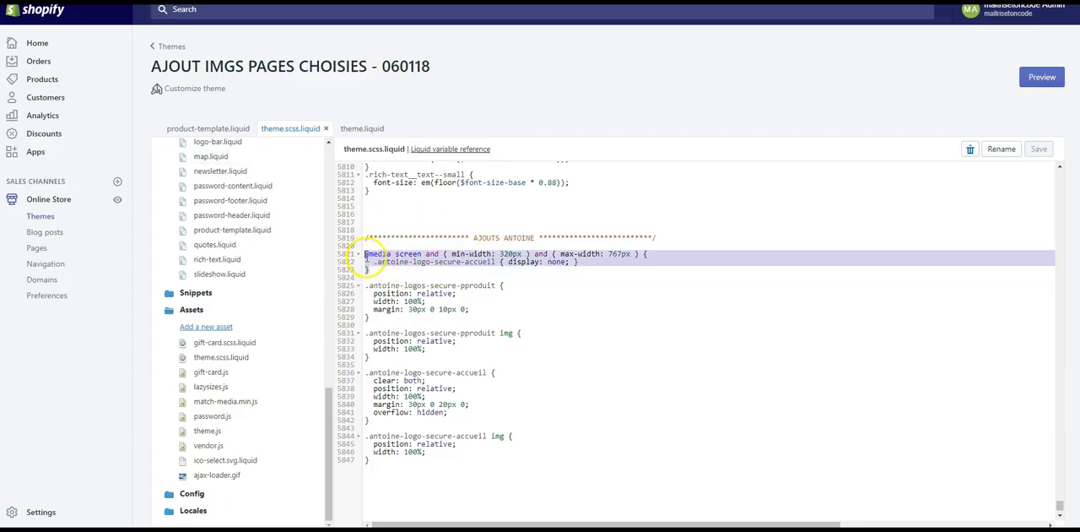
pyautogui.click(372, 271)
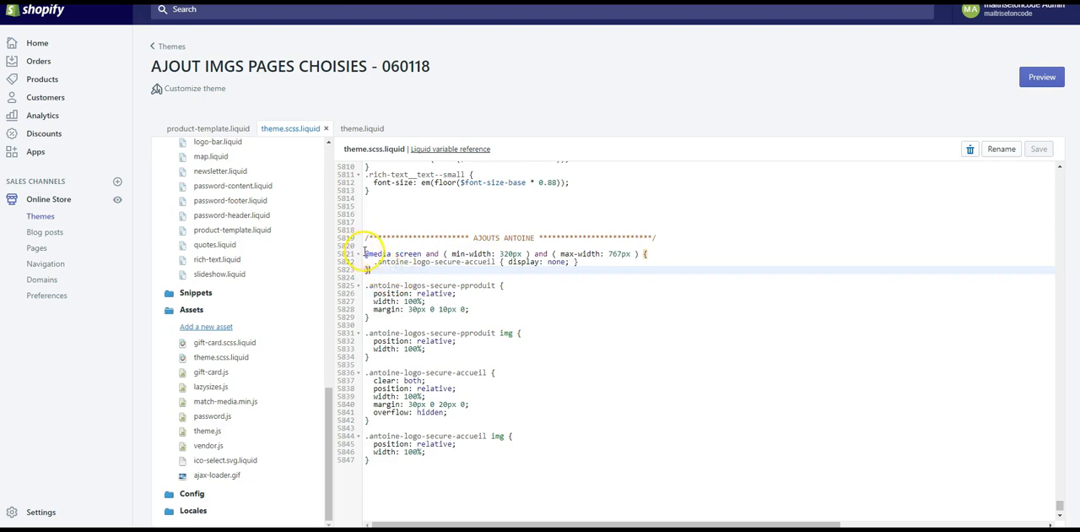
pyautogui.click(506, 253)
pyautogui.doubleClick(620, 253)
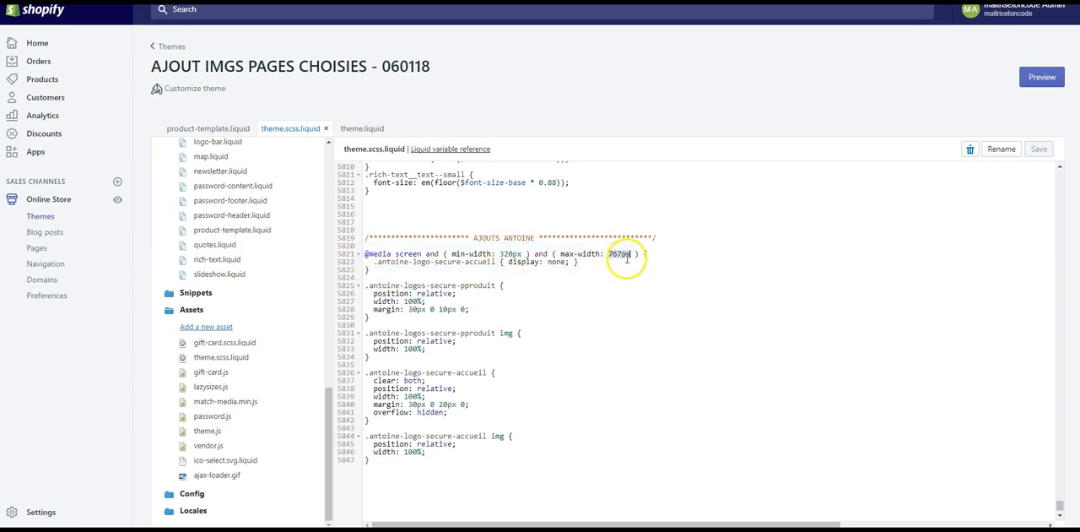
pyautogui.doubleClick(510, 253)
pyautogui.doubleClick(621, 254)
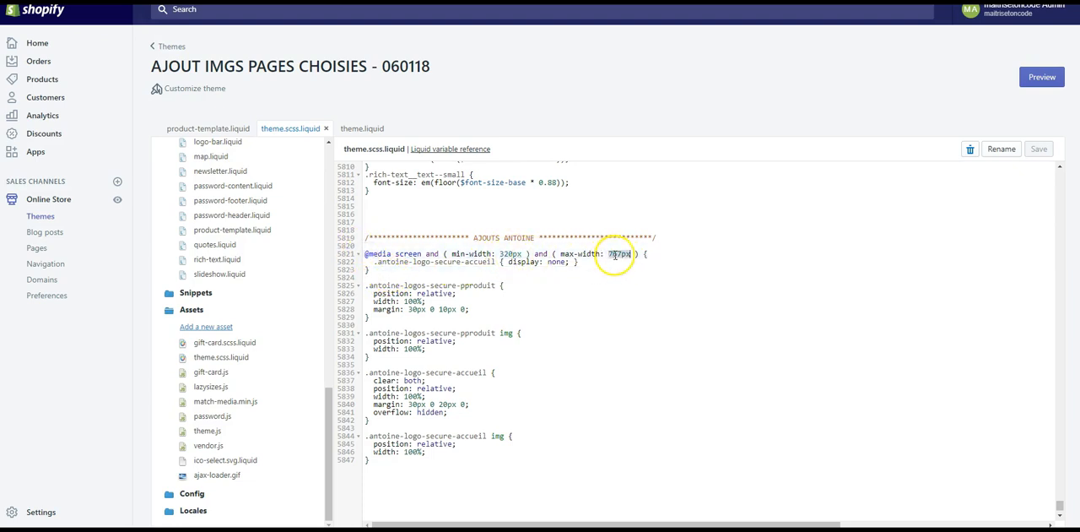
pyautogui.click(413, 271)
pyautogui.click(410, 276)
pyautogui.click(405, 268)
pyautogui.click(375, 244)
# - Add an empty line after the last rule in theme.scss.liquid and save the file
pyautogui.click(434, 475)
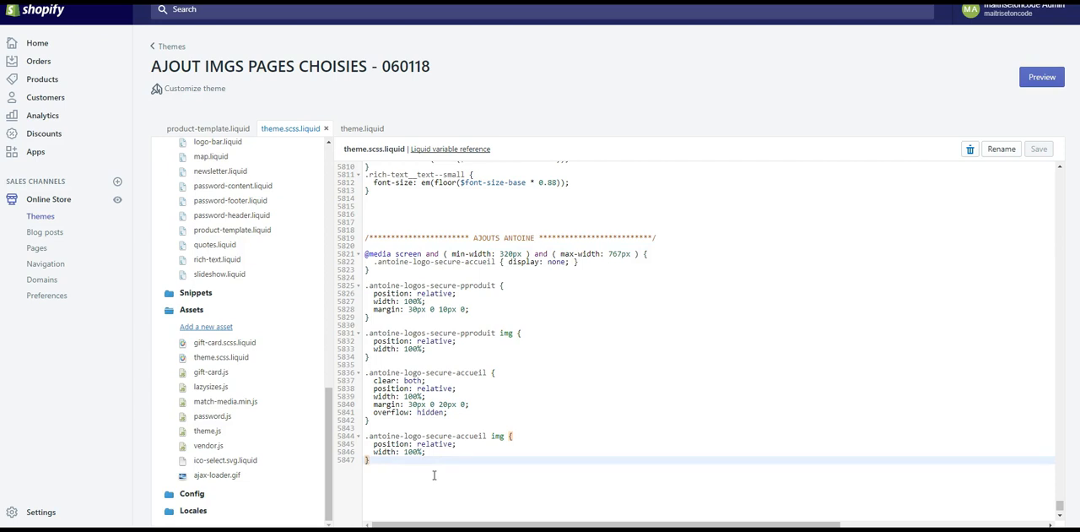
pyautogui.press('Return')
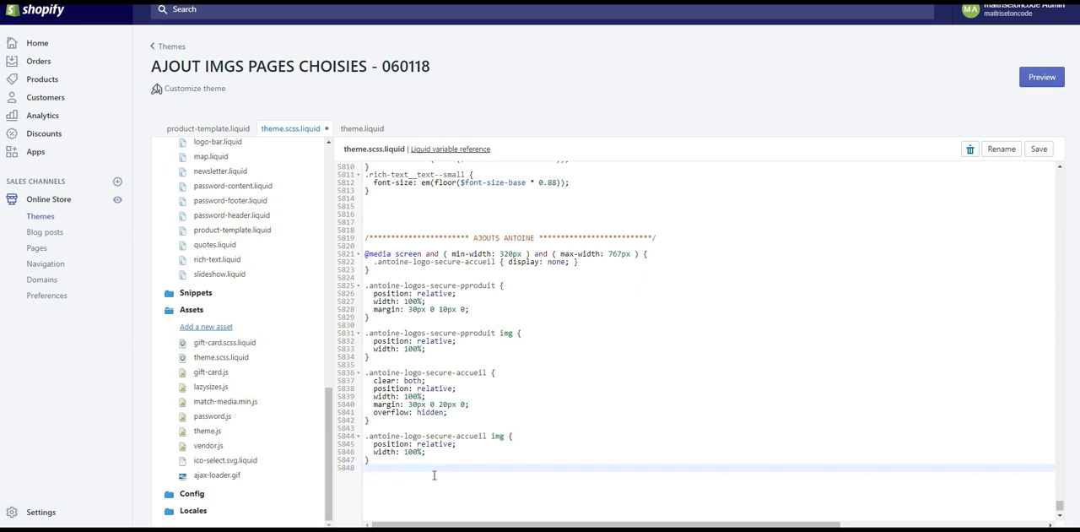
pyautogui.hotkey('ctrl', 's')
pyautogui.click(404, 245)
pyautogui.click(384, 277)
pyautogui.click(400, 324)
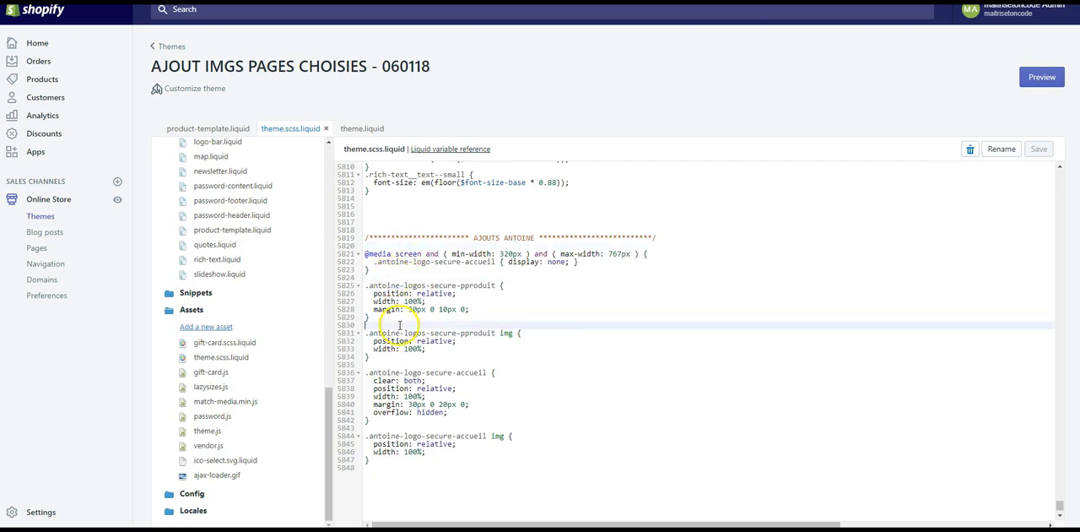
pyautogui.click(396, 363)
pyautogui.click(389, 436)
pyautogui.click(389, 428)
pyautogui.click(402, 474)
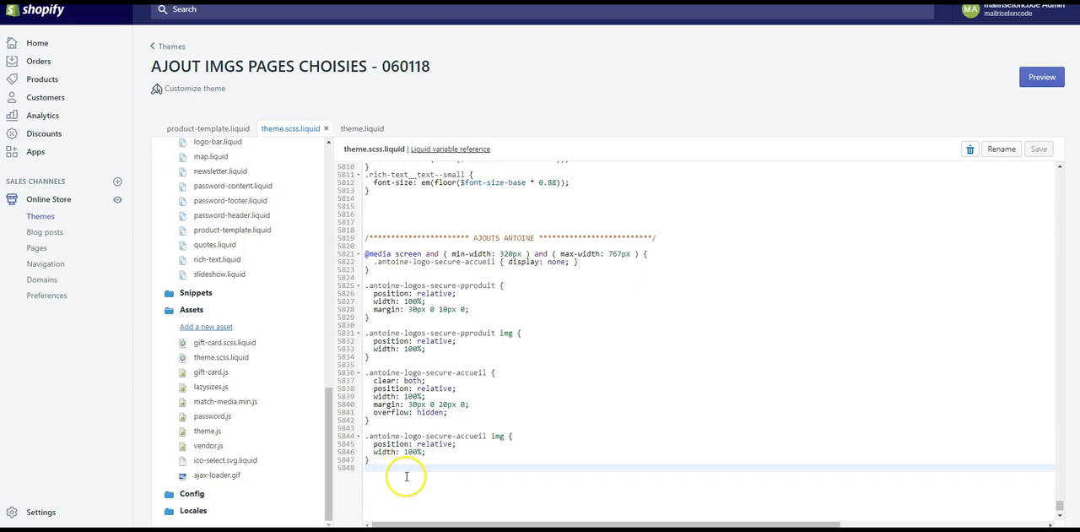